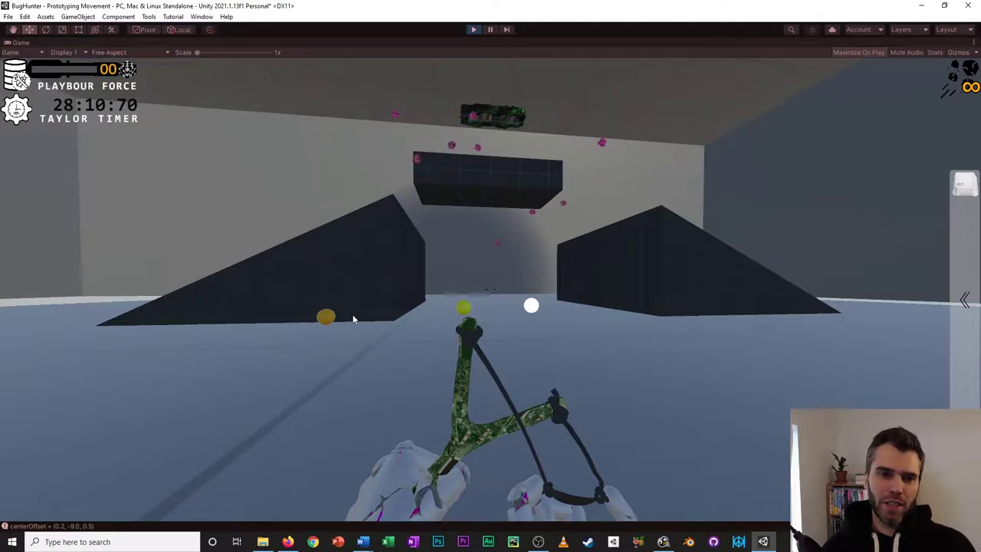
Walk around the prototype level in Play mode, examining the ramps, raised platform, coloured spheres and floating bugs.
{"action": "key", "text": "w"}
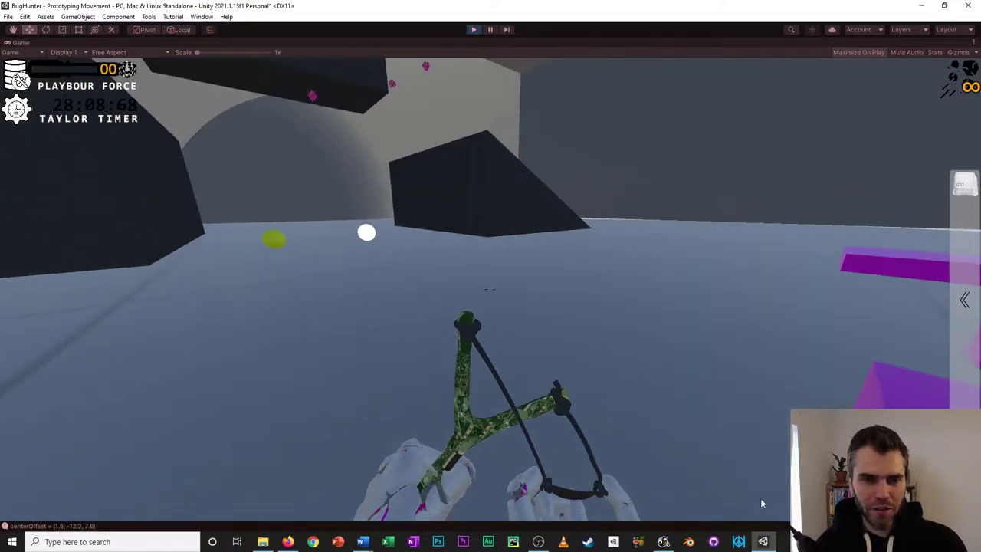
{"action": "key", "text": "d"}
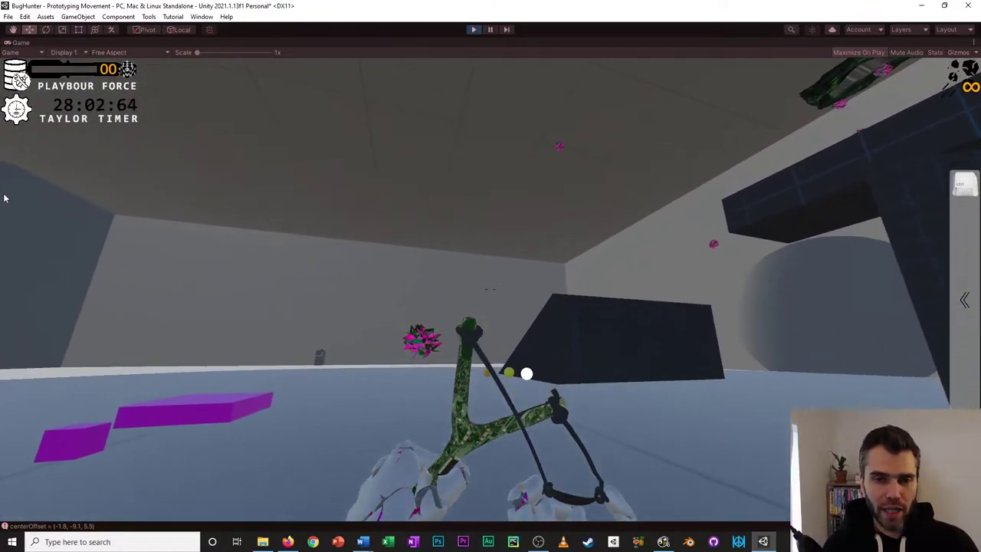
{"action": "key", "text": "a"}
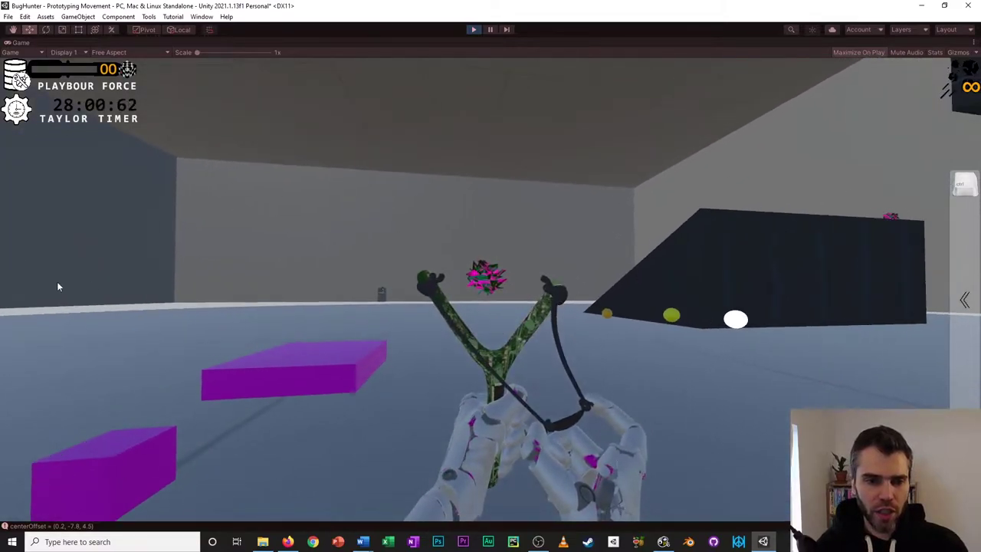
{"action": "key", "text": "w"}
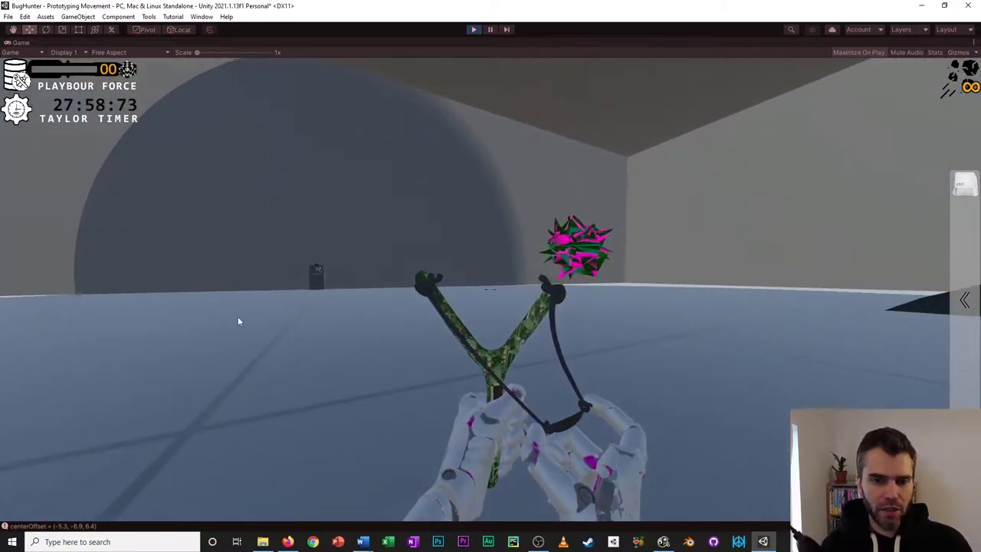
{"action": "key", "text": "d"}
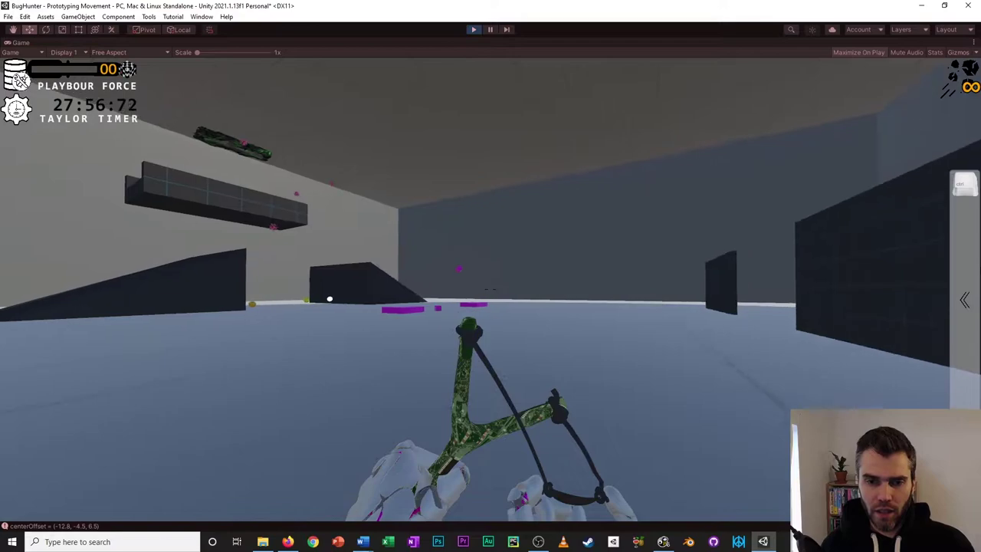
{"action": "key", "text": "w"}
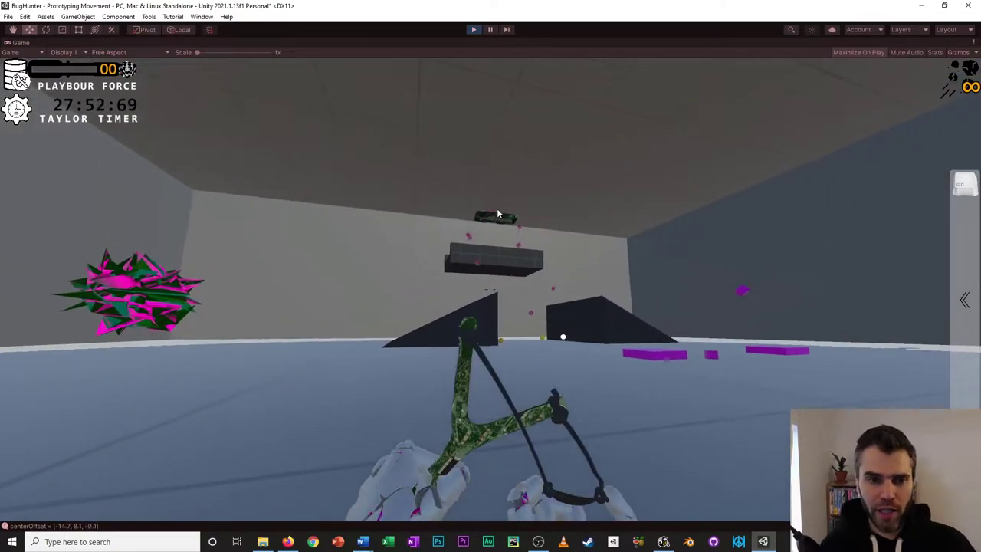
{"action": "key", "text": "w"}
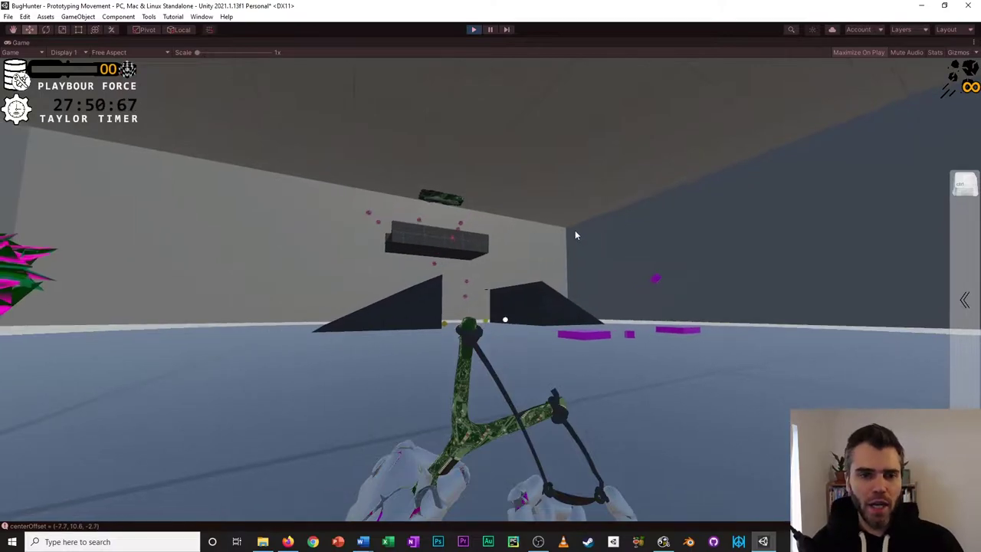
{"action": "key", "text": "w"}
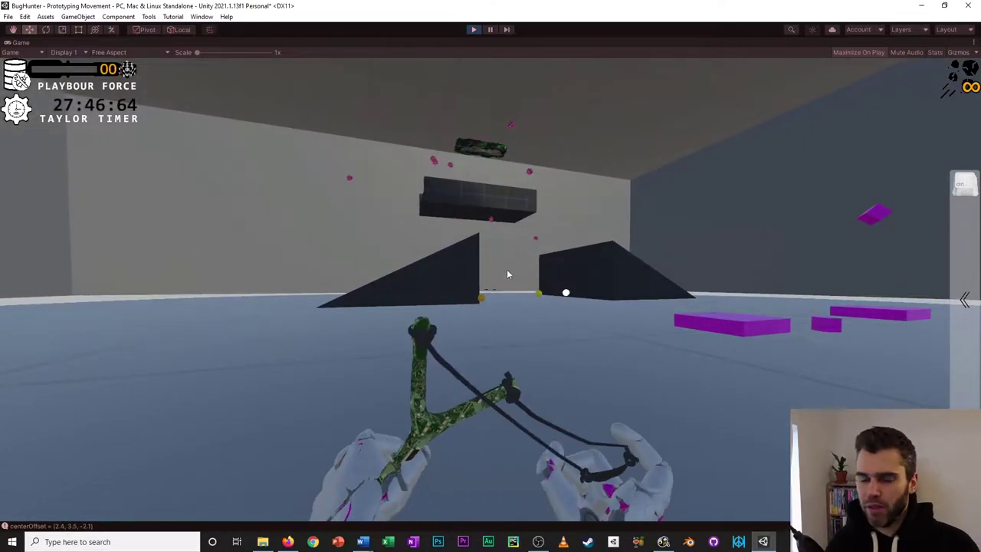
{"action": "key", "text": "w"}
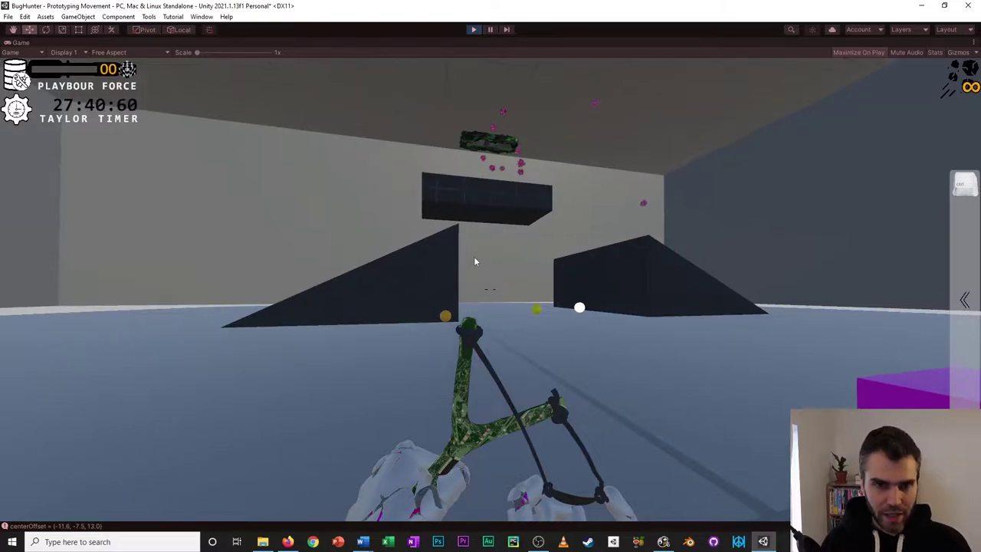
Bring up the radial selection wheel while approaching the ramps and choose the projectile ammo.
{"action": "key", "text": "w"}
{"action": "key", "text": "a"}
{"action": "key", "text": "Tab"}
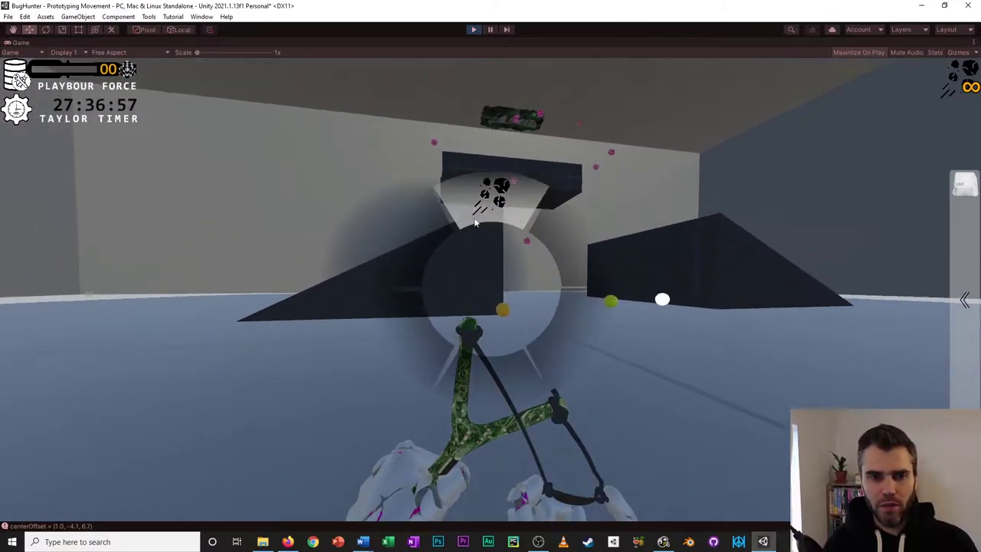
{"action": "left_click", "coordinate": [507, 205]}
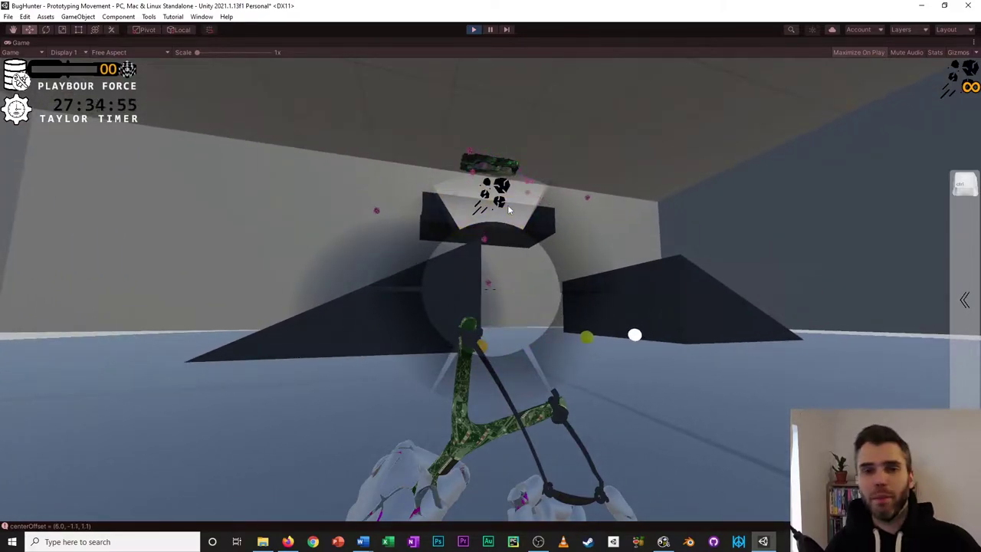
Move past the dark ramp to the plain side wall and fire a first slingshot projectile at it.
{"action": "key", "text": "w"}
{"action": "left_click", "coordinate": [288, 219]}
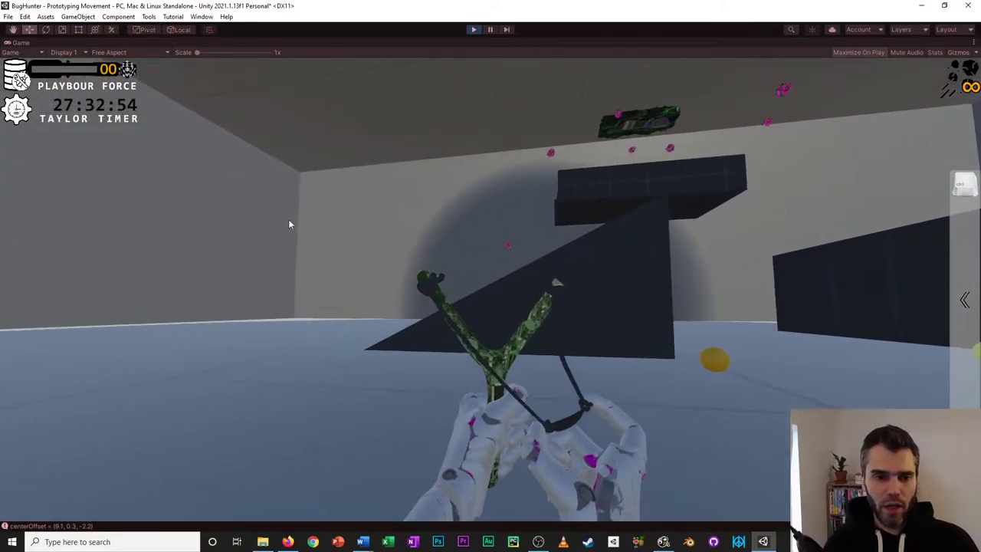
{"action": "key", "text": "w"}
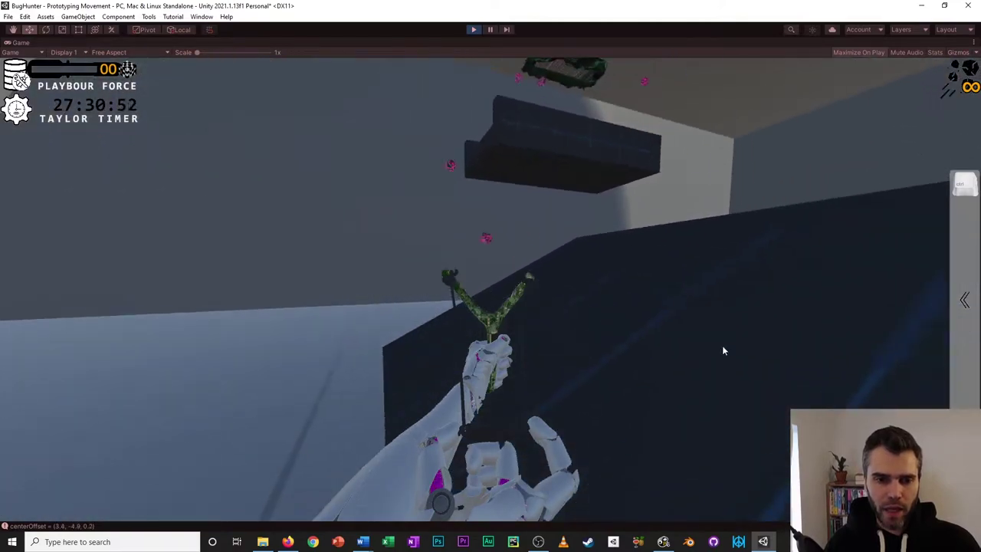
{"action": "key", "text": "w"}
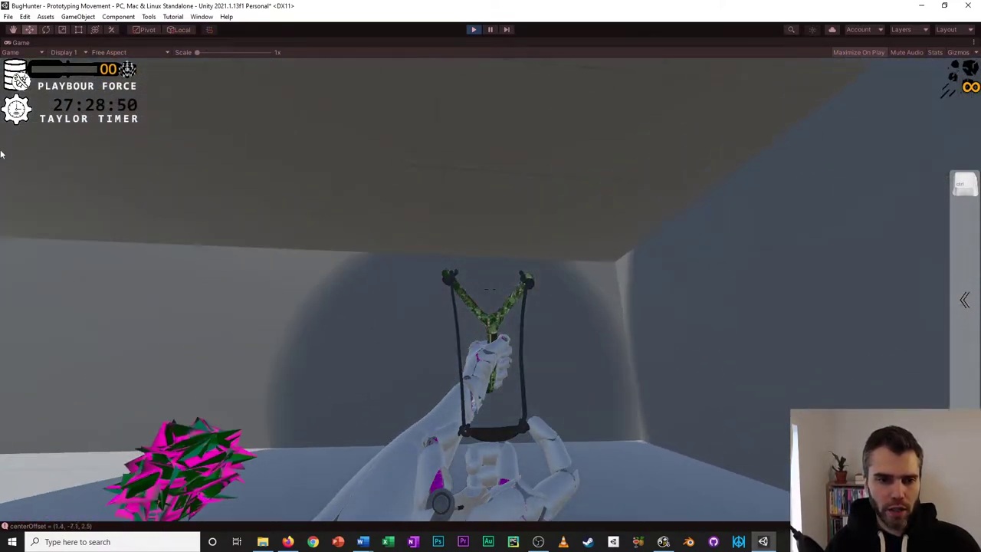
{"action": "key", "text": "w"}
{"action": "left_click", "coordinate": [186, 254]}
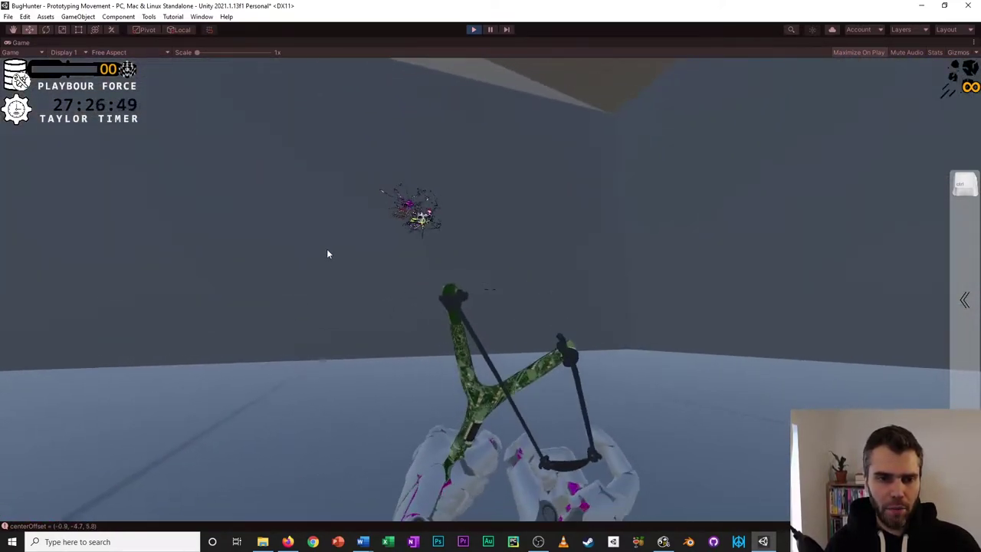
Shoot two more impact decals onto the wall, each beside the previous one.
{"action": "key", "text": "w"}
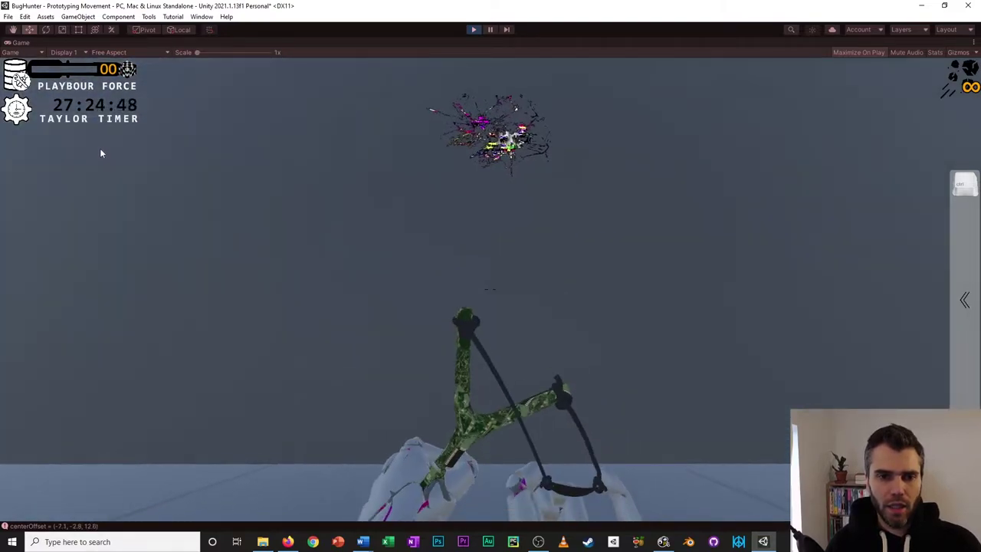
{"action": "key", "text": "a"}
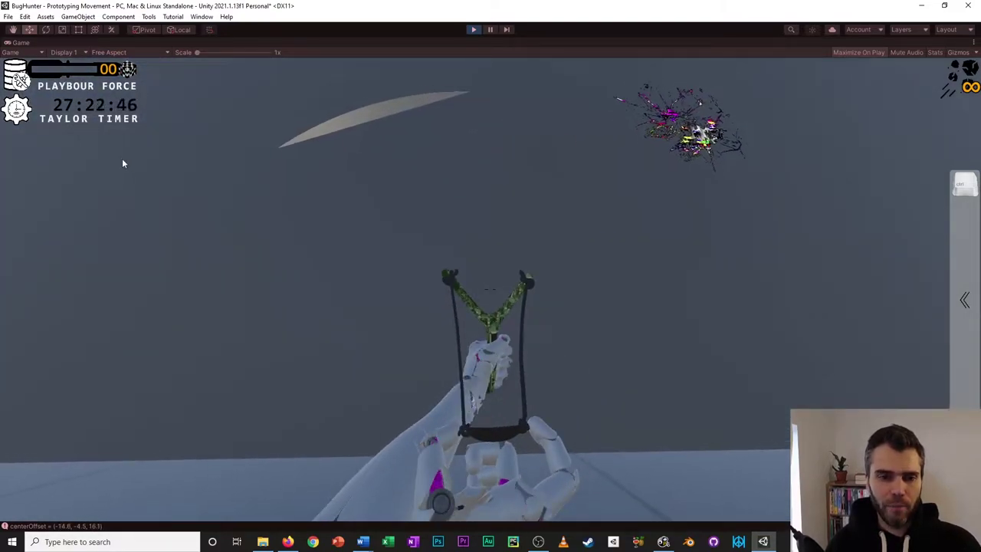
{"action": "left_click", "coordinate": [170, 254]}
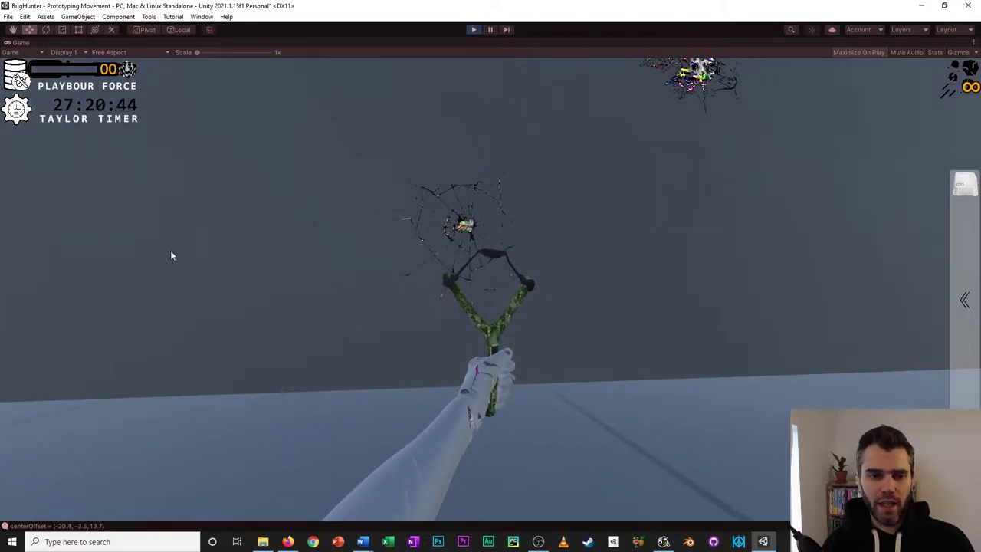
{"action": "key", "text": "w"}
{"action": "left_click", "coordinate": [135, 243]}
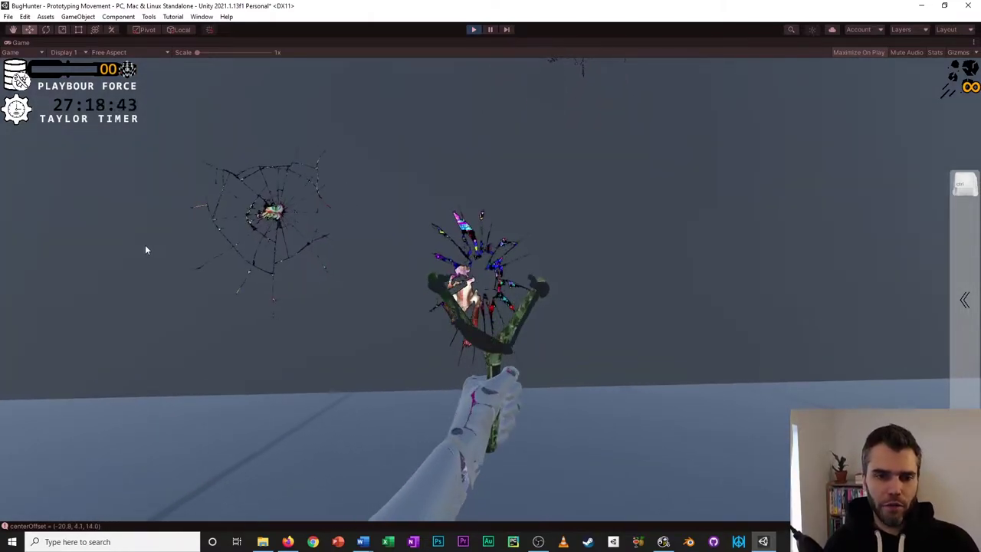
Back away from the wall and fire further slingshot shots to extend the row of impact decals.
{"action": "key", "text": "s"}
{"action": "left_click_drag", "start_coordinate": [186, 231], "coordinate": [29, 233]}
{"action": "left_click", "coordinate": [38, 234]}
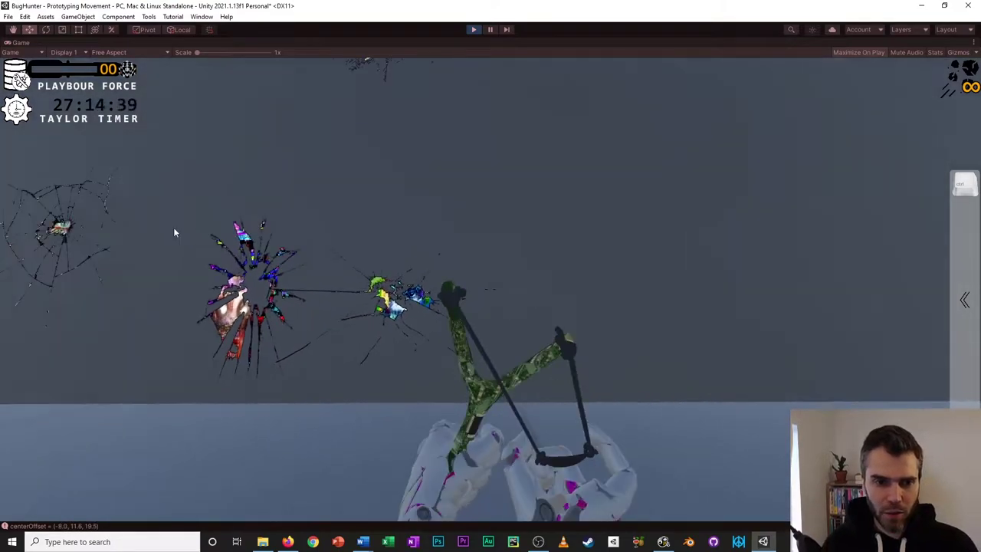
{"action": "left_click", "coordinate": [167, 247]}
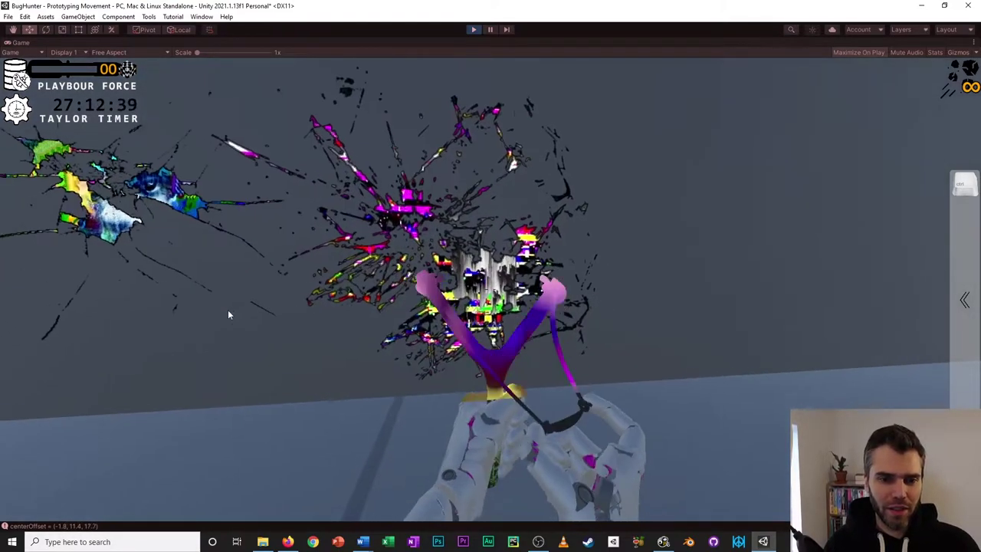
Walk along the wall past the cracked-glass decals and shoot additional ones beyond the spiderweb-shaped crack.
{"action": "key", "text": "a"}
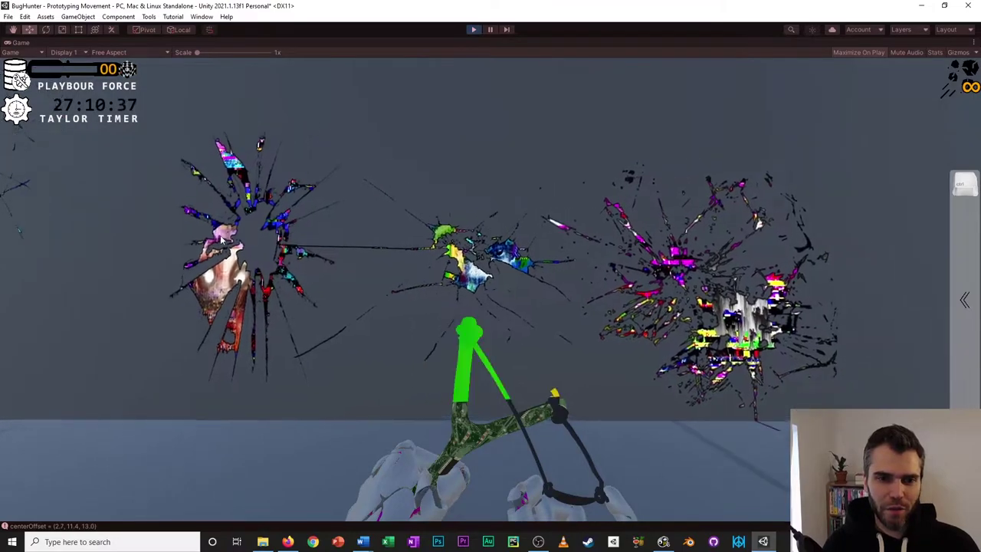
{"action": "left_click_drag", "start_coordinate": [311, 274], "coordinate": [268, 273]}
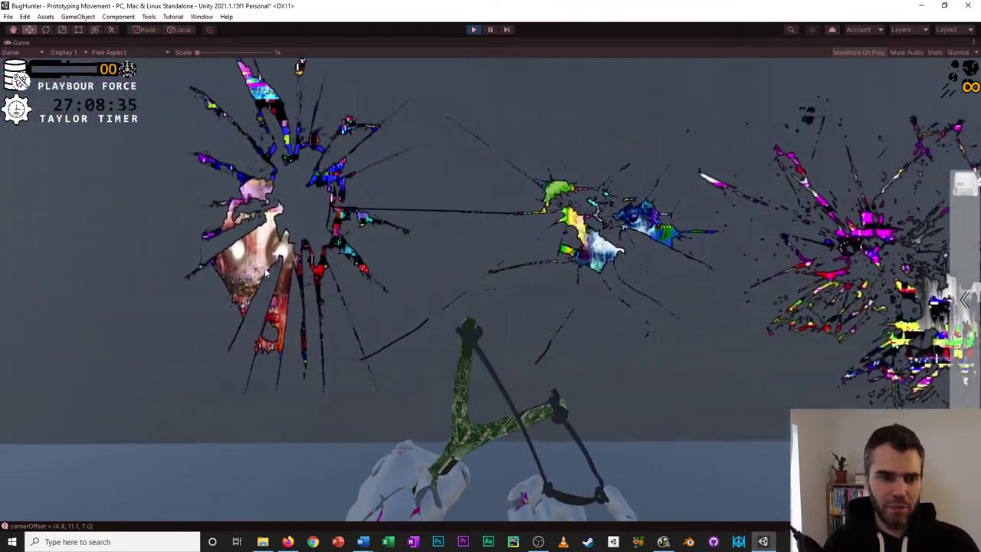
{"action": "key", "text": "a"}
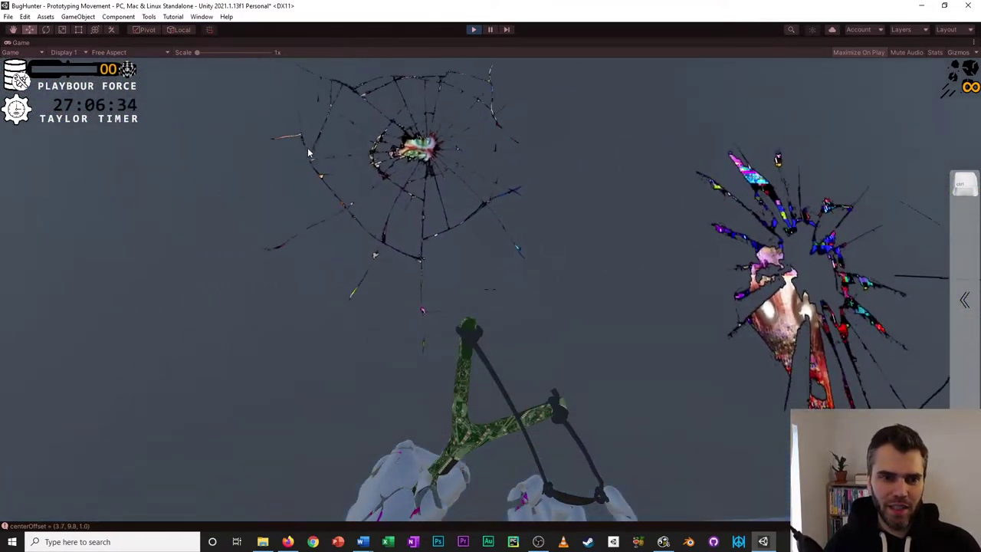
{"action": "left_click_drag", "start_coordinate": [262, 175], "coordinate": [308, 223]}
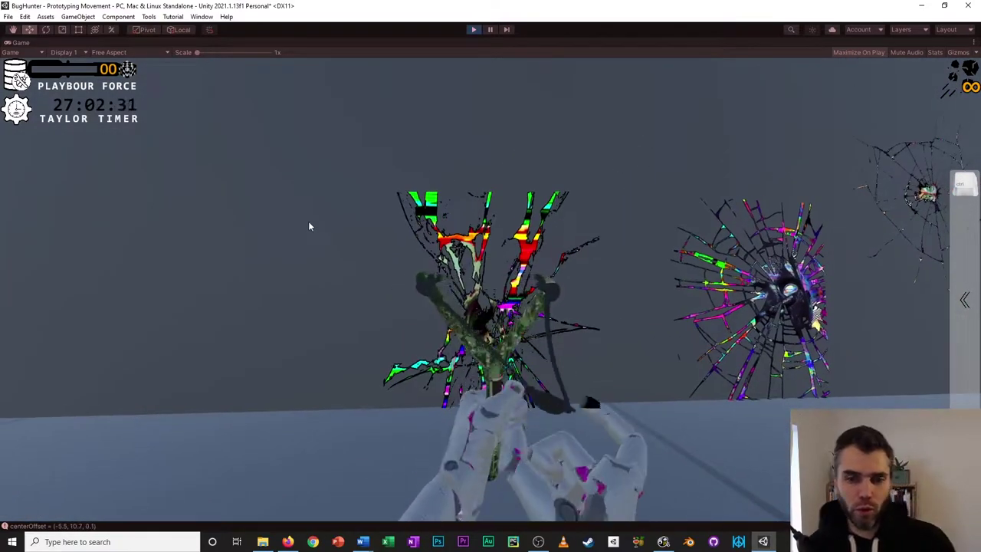
{"action": "left_click", "coordinate": [309, 222]}
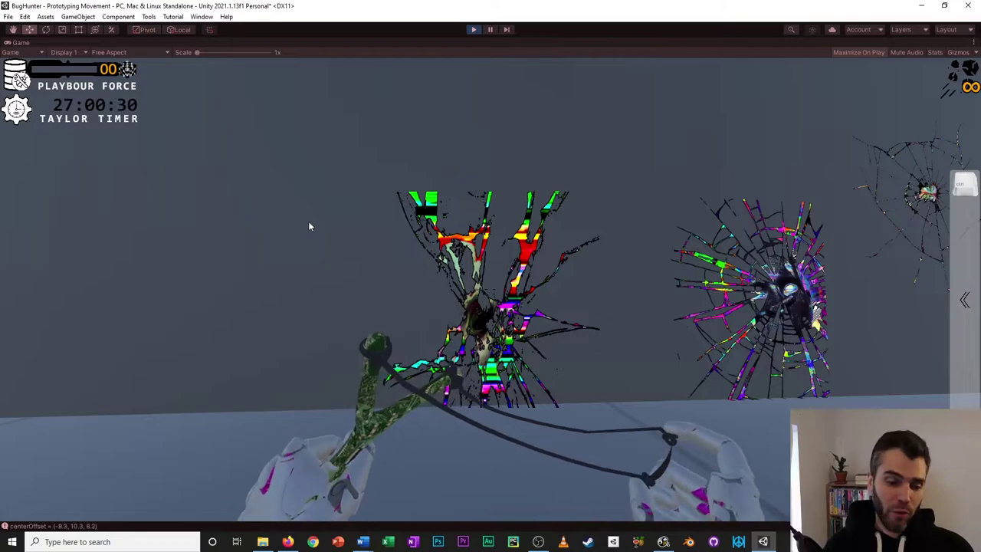
Fire slingshot shots near the television, above the existing row of cracks and at the wall's far end.
{"action": "key", "text": "a"}
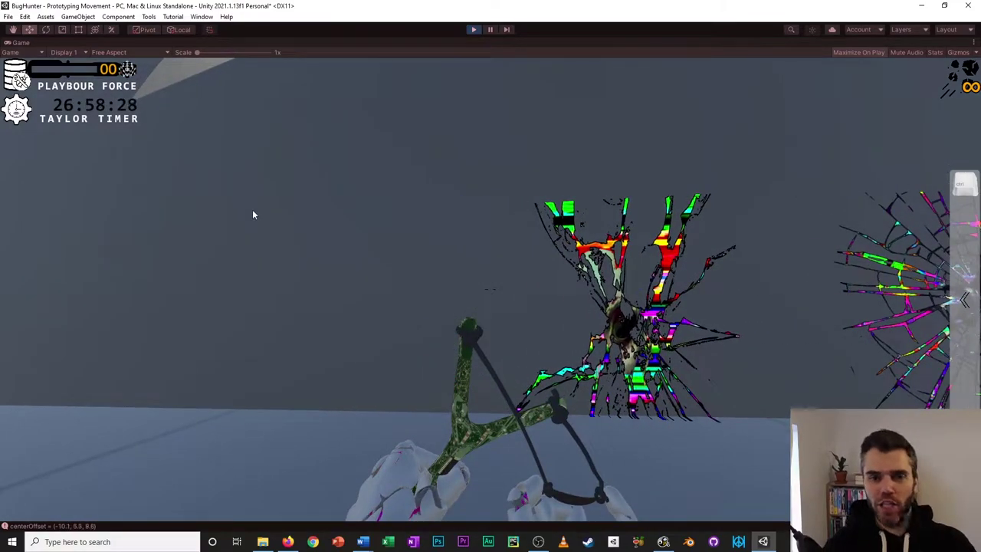
{"action": "mouse_move", "coordinate": [234, 106]}
{"action": "left_mouse_down"}
{"action": "mouse_move", "coordinate": [296, 141]}
{"action": "mouse_move", "coordinate": [328, 135]}
{"action": "mouse_move", "coordinate": [317, 124]}
{"action": "left_mouse_up"}
{"action": "key", "text": "a"}
{"action": "key", "text": "s"}
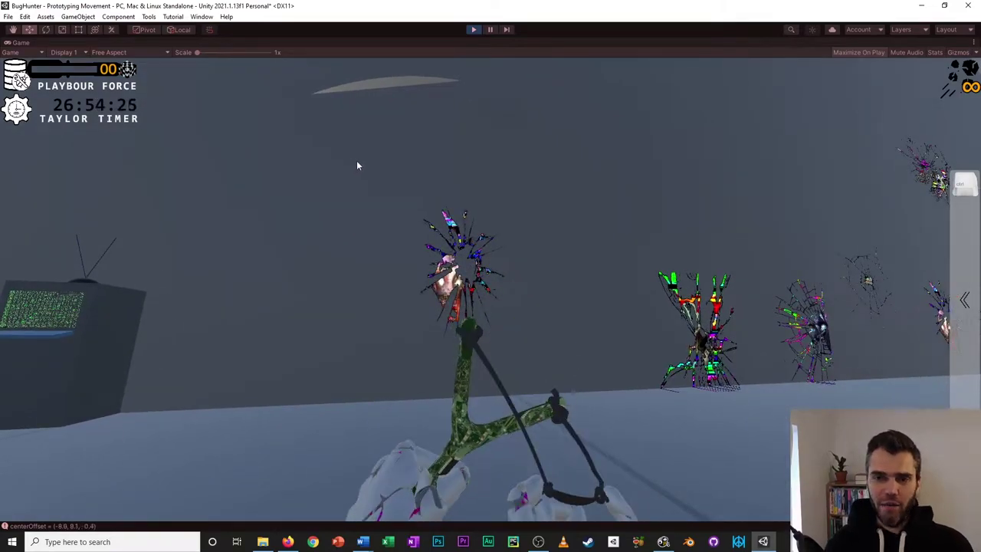
{"action": "left_click_drag", "start_coordinate": [460, 171], "coordinate": [369, 71]}
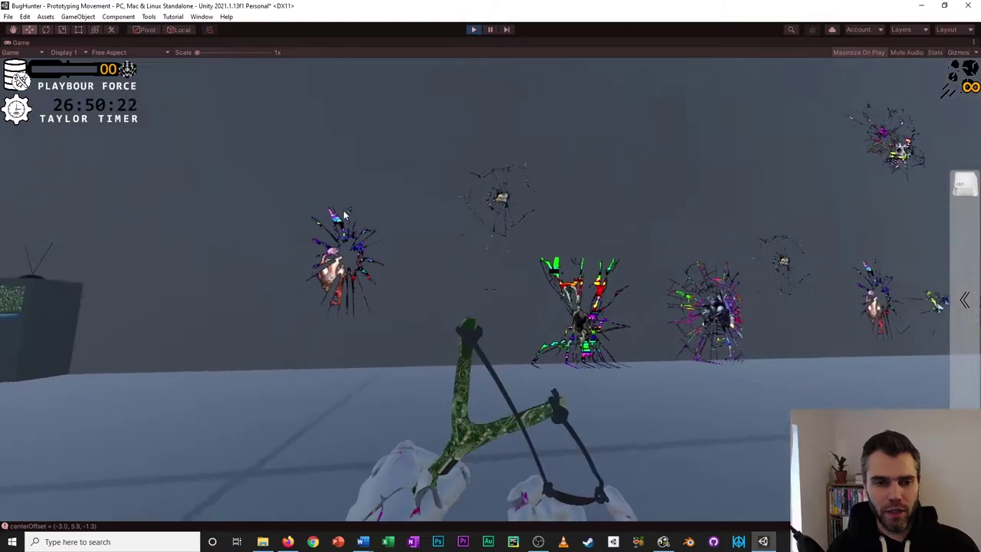
{"action": "key", "text": "w"}
{"action": "left_click_drag", "start_coordinate": [504, 157], "coordinate": [487, 282]}
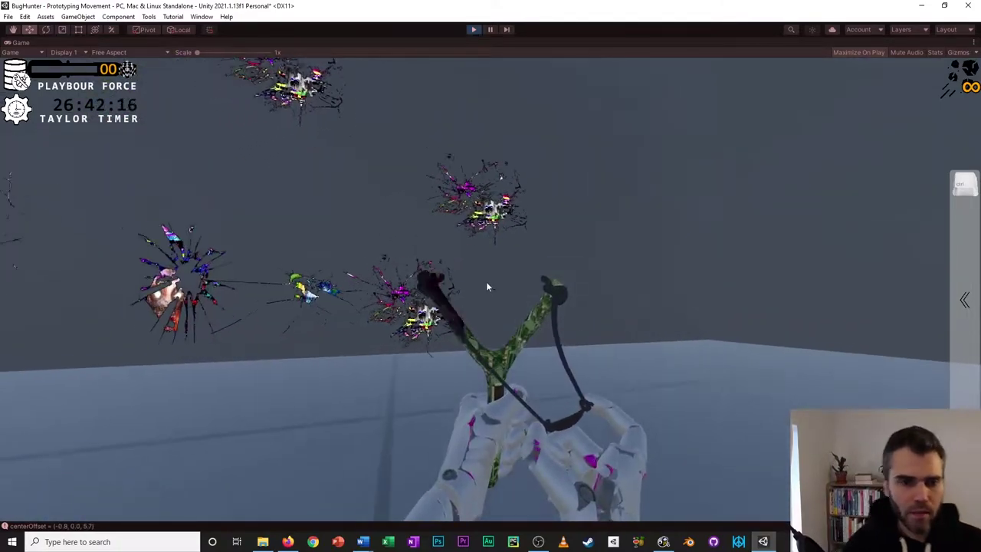
Return to the television and shoot a decal onto the empty wall on its far side.
{"action": "key", "text": "w"}
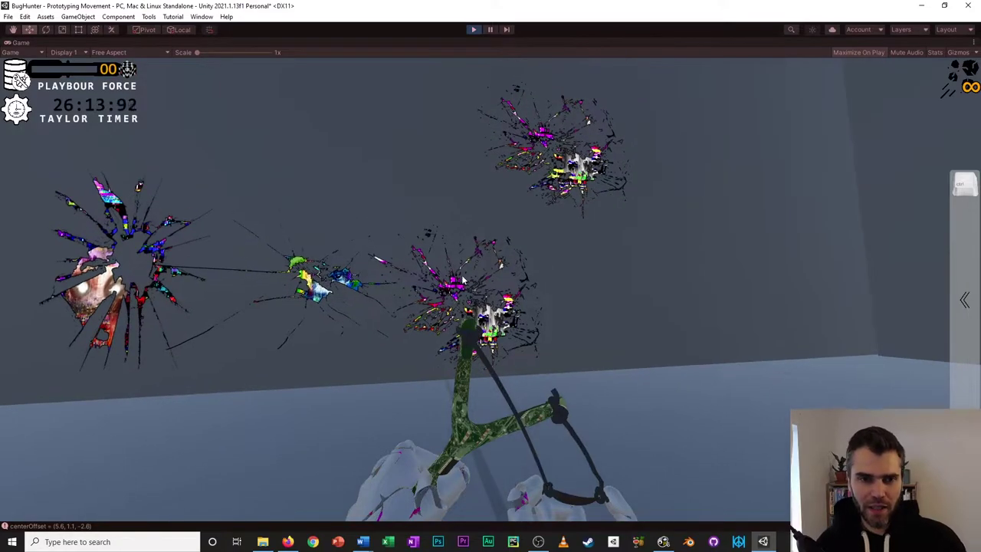
{"action": "key", "text": "a"}
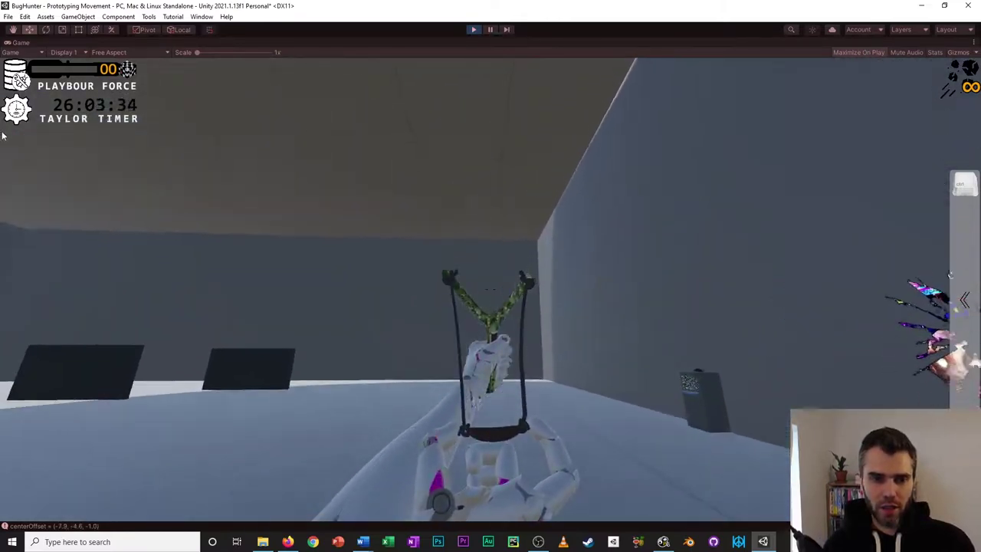
{"action": "key", "text": "w"}
{"action": "left_click", "coordinate": [2, 138]}
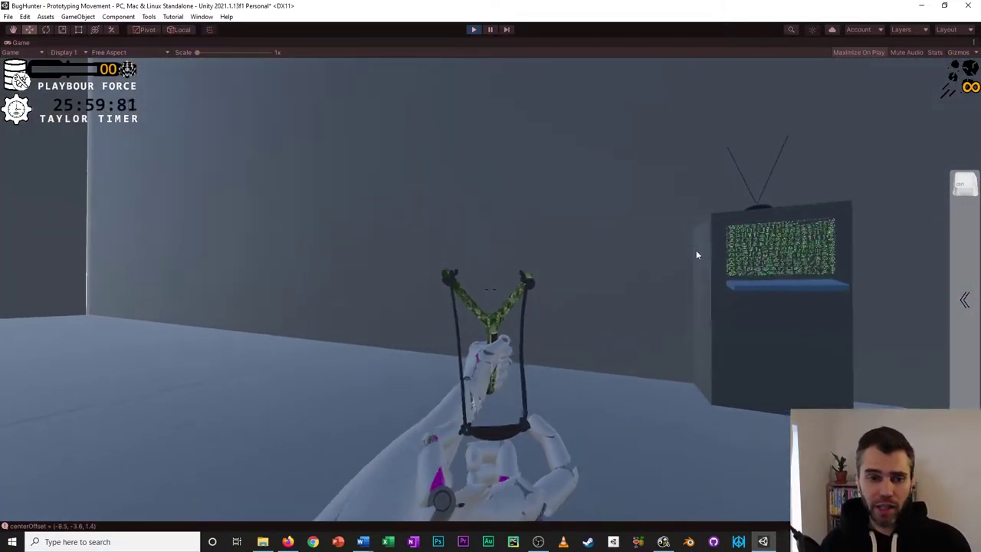
{"action": "left_click", "coordinate": [696, 238]}
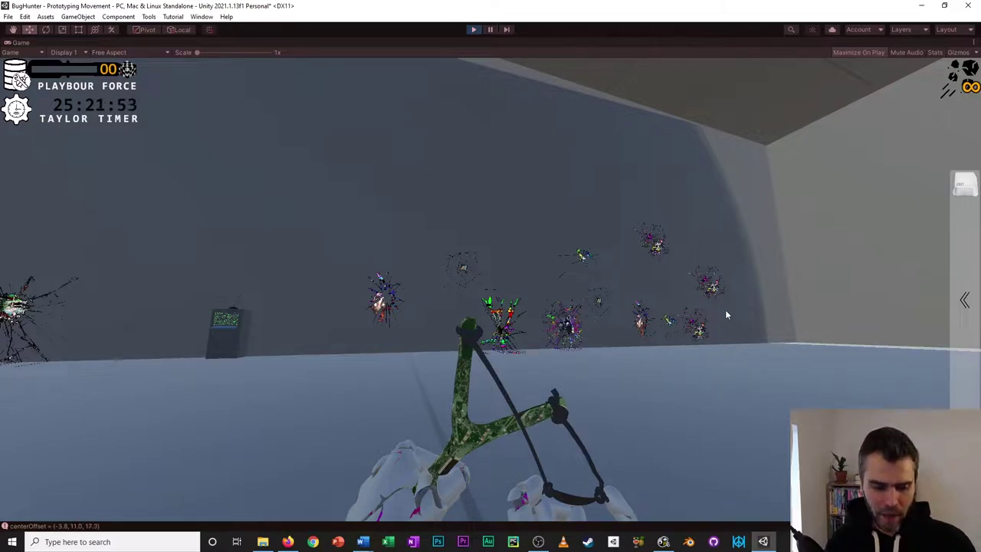
{"action": "key", "text": "w"}
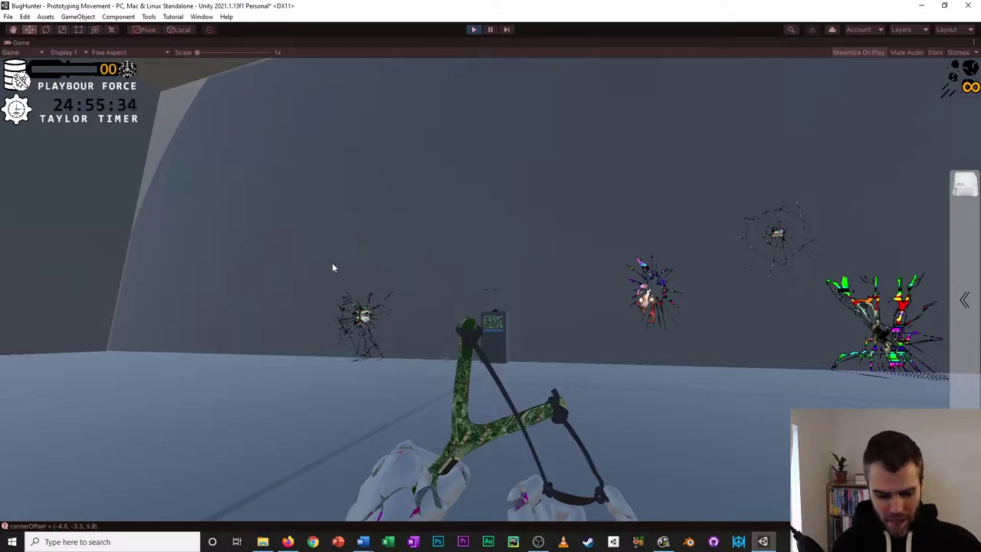
Cross the room past the television and the decal-covered wall to the dark ramp and raised platform.
{"action": "key", "text": "w"}
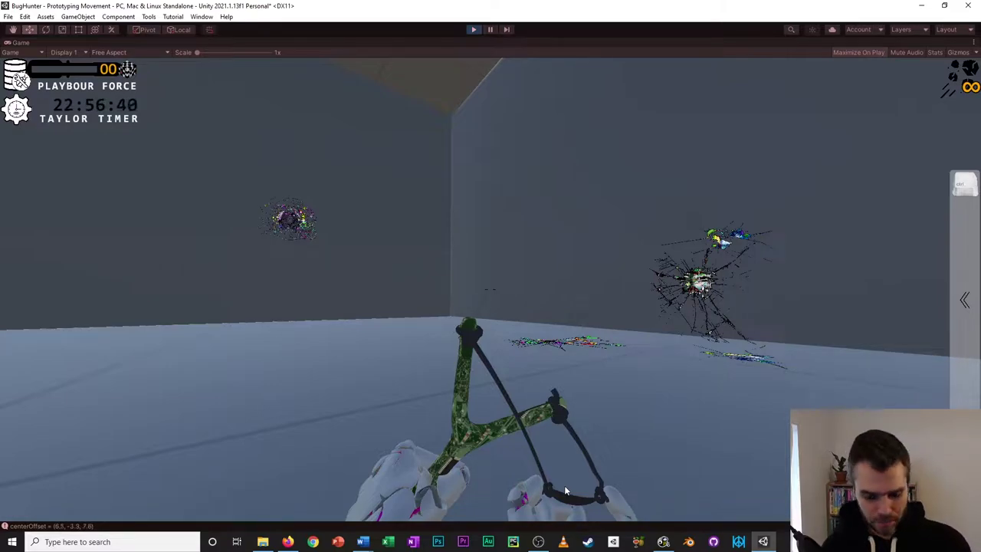
{"action": "left_click", "coordinate": [803, 366]}
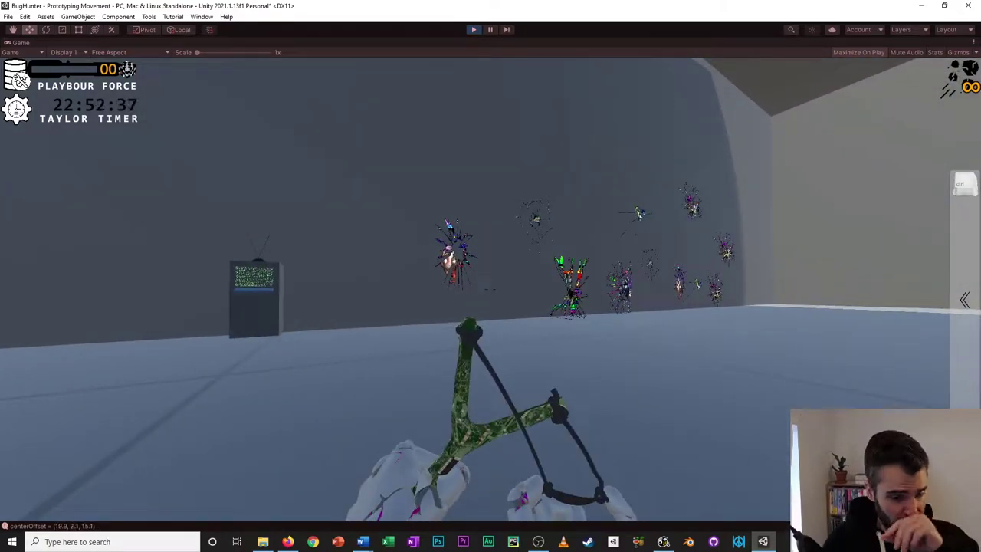
{"action": "key", "text": "w"}
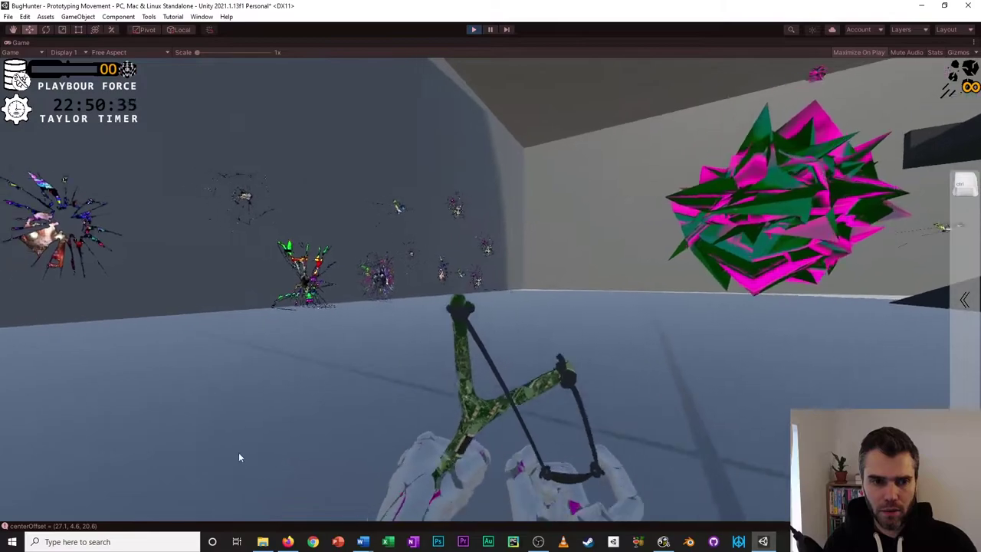
{"action": "key", "text": "w"}
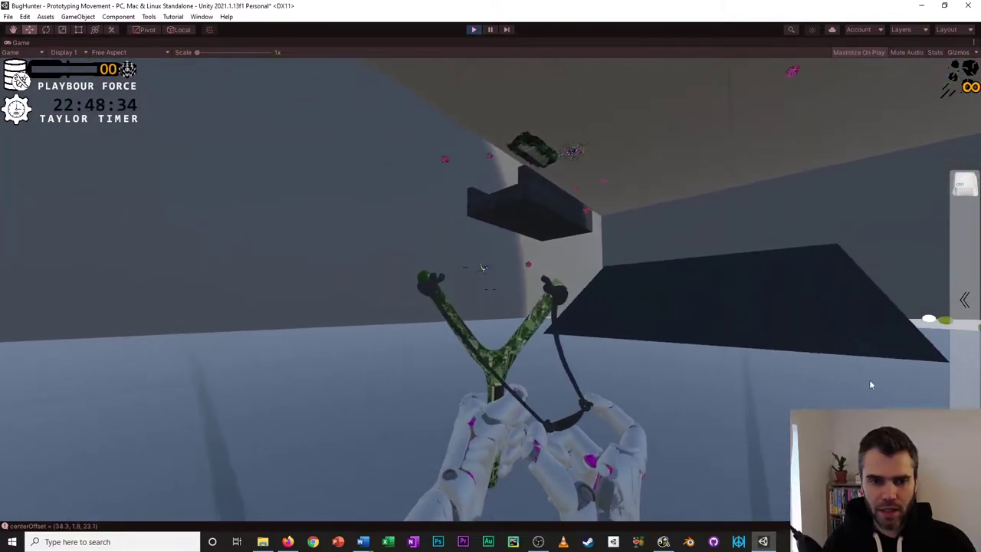
{"action": "key", "text": "w"}
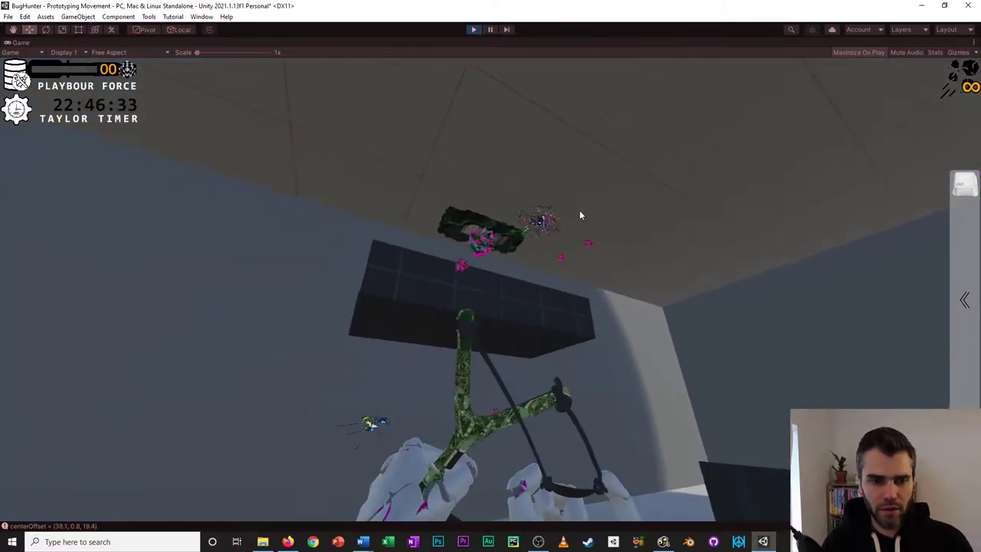
Move up the dark ramp and examine the green-rimmed opening and impact decal on the ceiling above the raised platform.
{"action": "left_click", "coordinate": [574, 286]}
{"action": "key", "text": "w"}
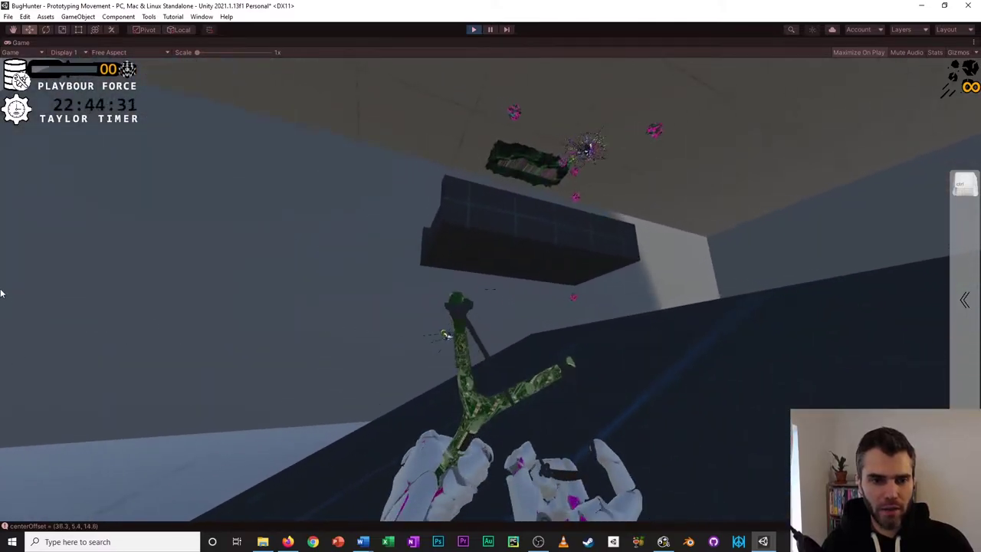
{"action": "key", "text": "w"}
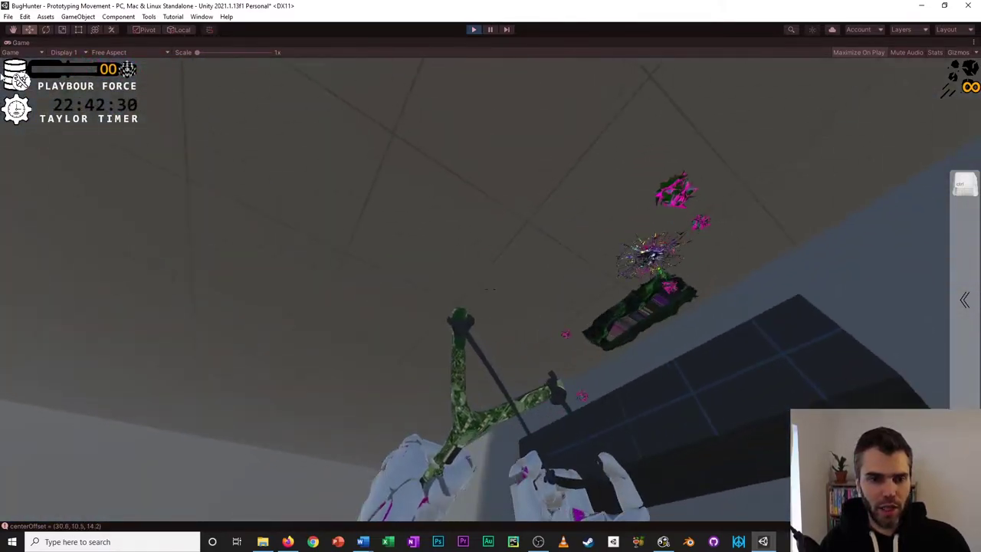
{"action": "key", "text": "s"}
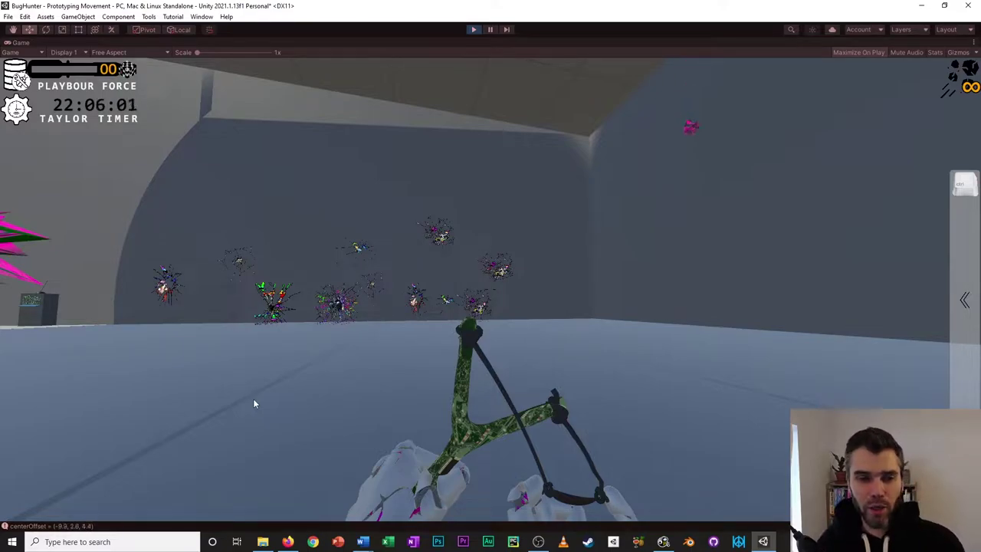
Return to the ramp and inspect the impact decals on the wall and ceiling around the raised platform.
{"action": "left_click", "coordinate": [255, 404]}
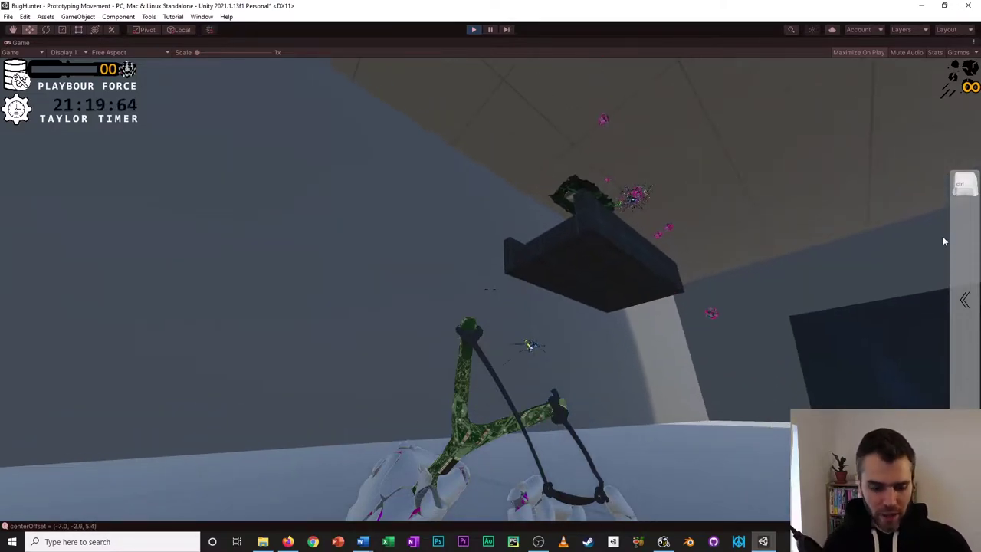
{"action": "key", "text": "w"}
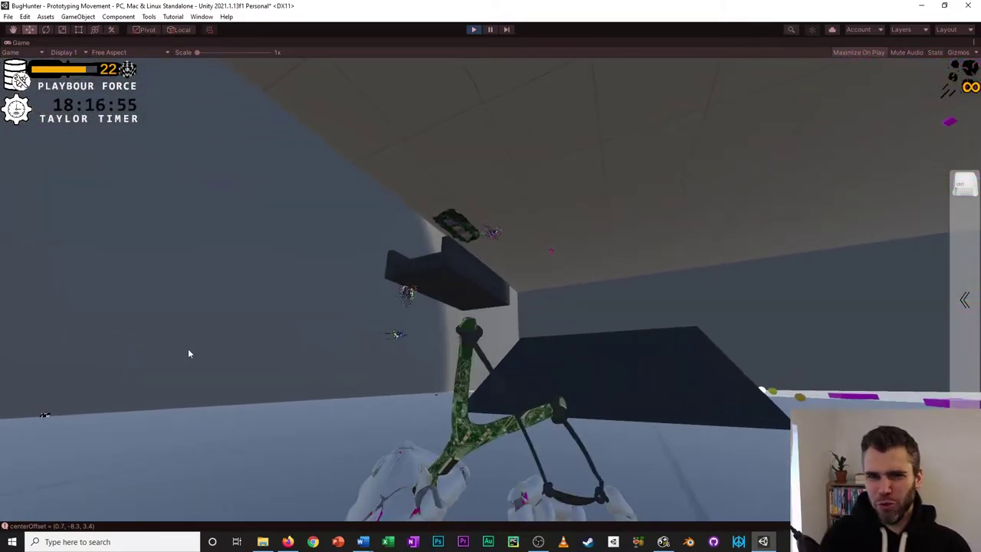
{"action": "key", "text": "w"}
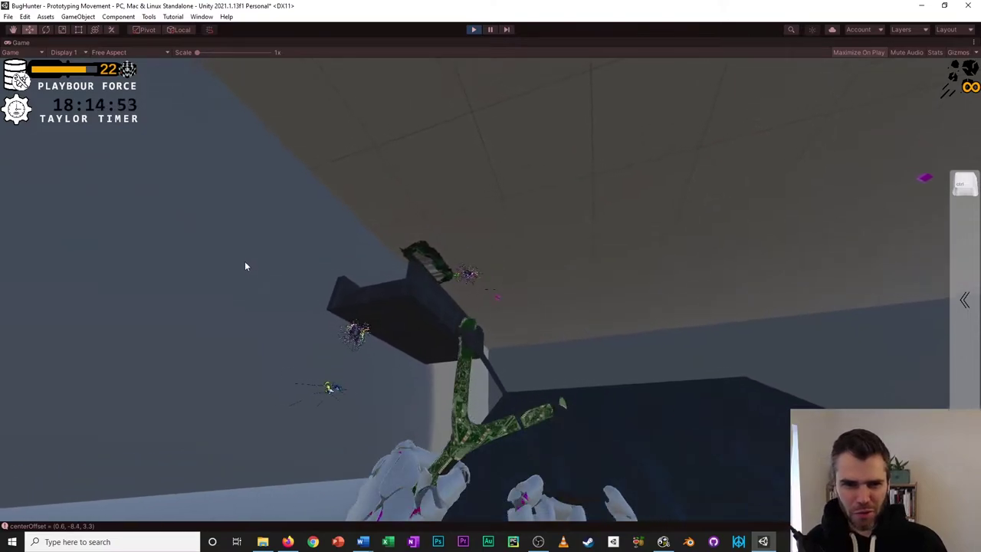
{"action": "key", "text": "w"}
{"action": "left_click", "coordinate": [148, 282]}
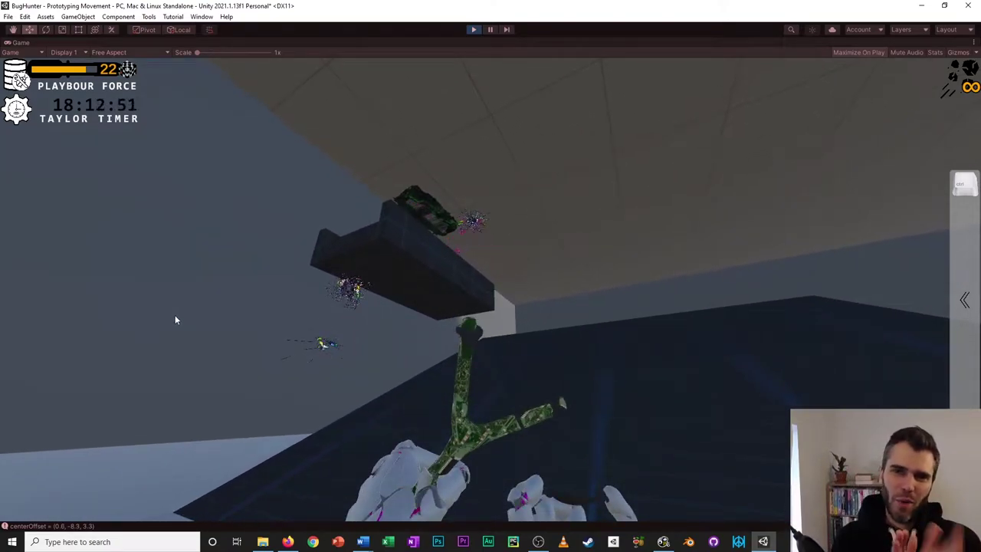
{"action": "left_click", "coordinate": [175, 319]}
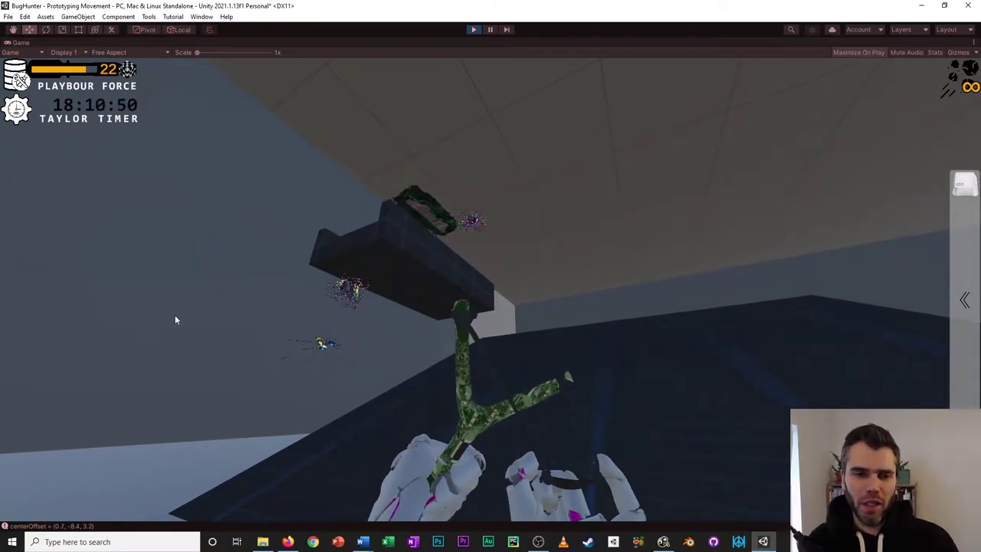
{"action": "key", "text": "w"}
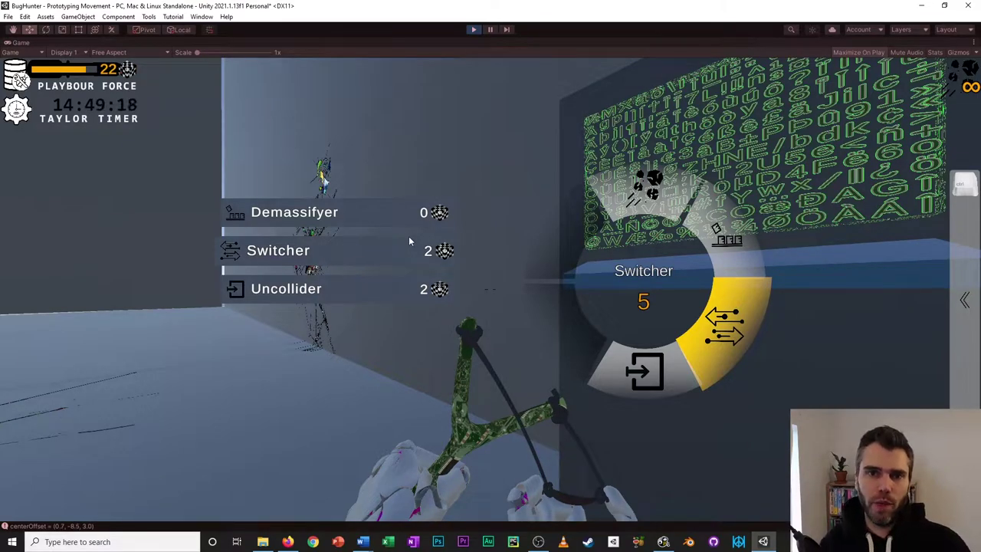
Cycle through the Uncollider, Switcher and Demassifyer entries of the ammo wheel at the television, and leave the wheel.
{"action": "scroll", "coordinate": [409, 241], "scroll_direction": "down", "scroll_amount": 3}
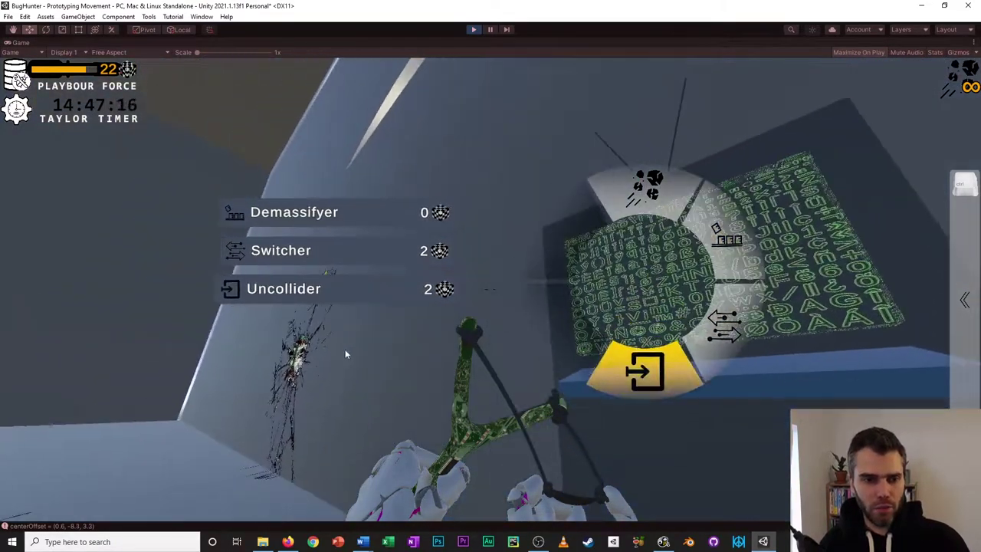
{"action": "scroll", "coordinate": [415, 305], "scroll_direction": "up", "scroll_amount": 1}
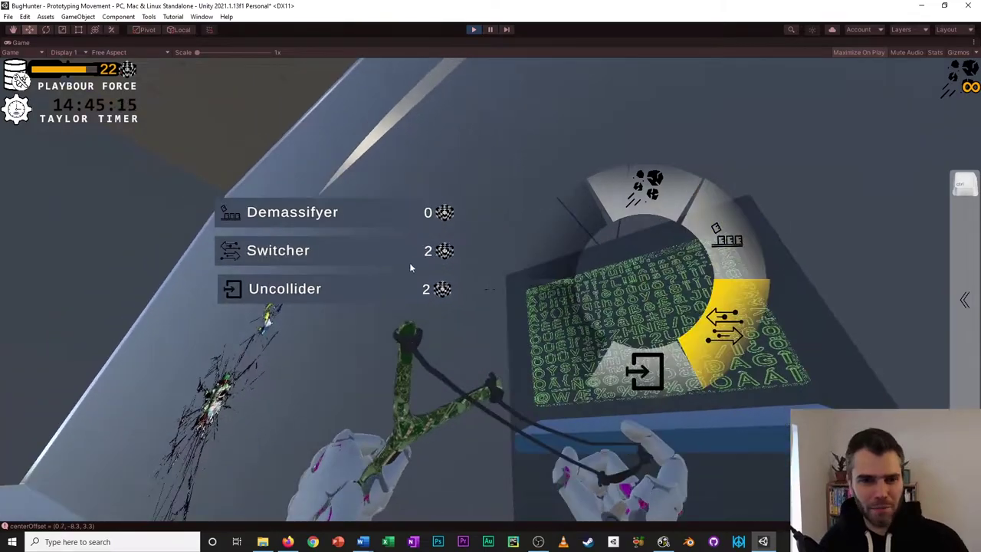
{"action": "scroll", "coordinate": [409, 262], "scroll_direction": "down", "scroll_amount": 1}
{"action": "scroll", "coordinate": [413, 253], "scroll_direction": "up", "scroll_amount": 2}
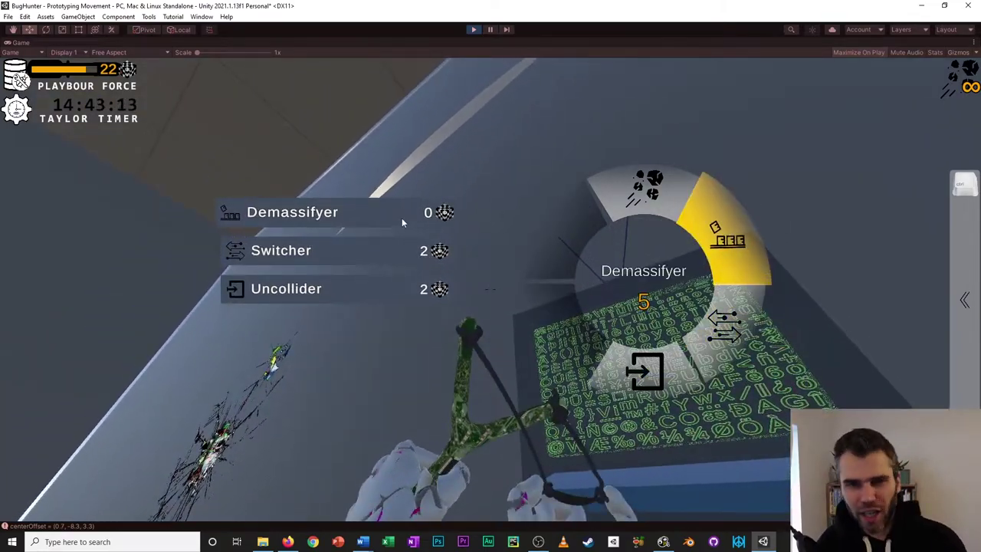
{"action": "scroll", "coordinate": [402, 230], "scroll_direction": "down", "scroll_amount": 1}
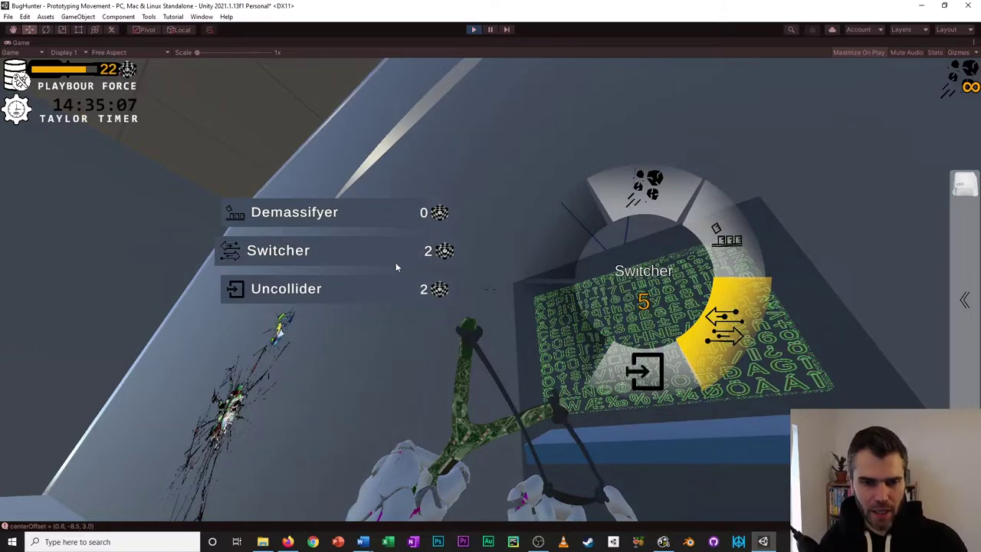
{"action": "scroll", "coordinate": [397, 263], "scroll_direction": "down", "scroll_amount": 1}
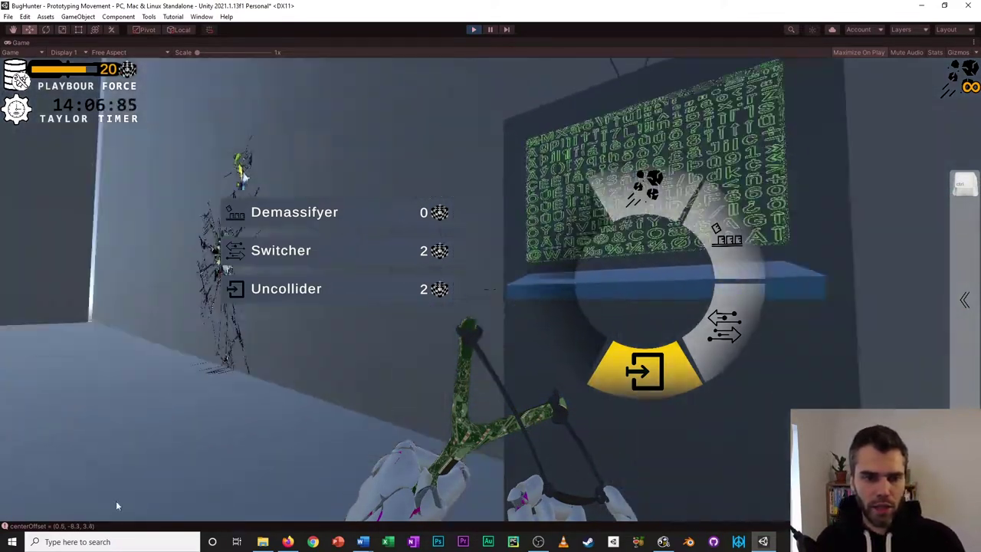
{"action": "key", "text": "Tab"}
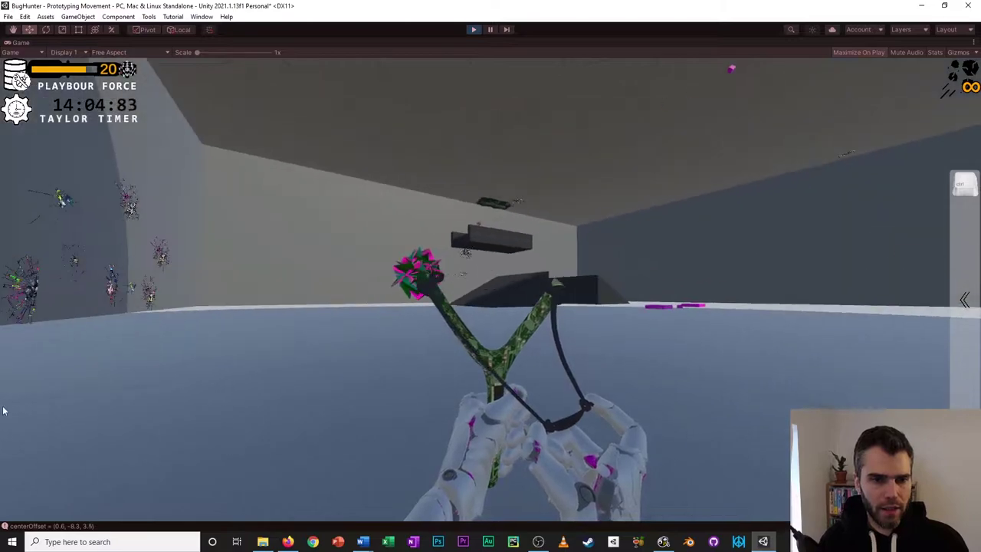
Walk to the purple blocks on the floor, pick up the flat slab beside the small cube and back away.
{"action": "key", "text": "w"}
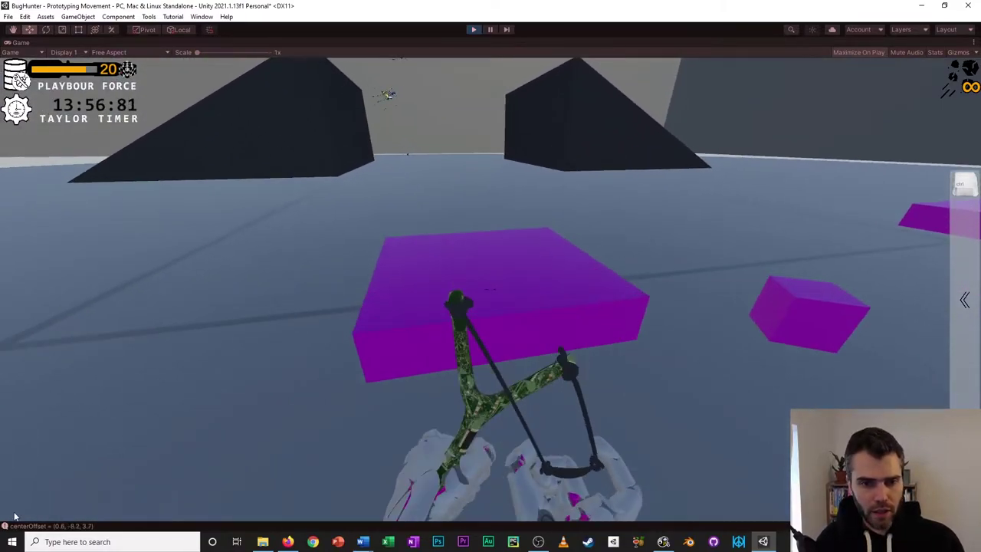
{"action": "left_click_drag", "start_coordinate": [1, 452], "coordinate": [196, 524]}
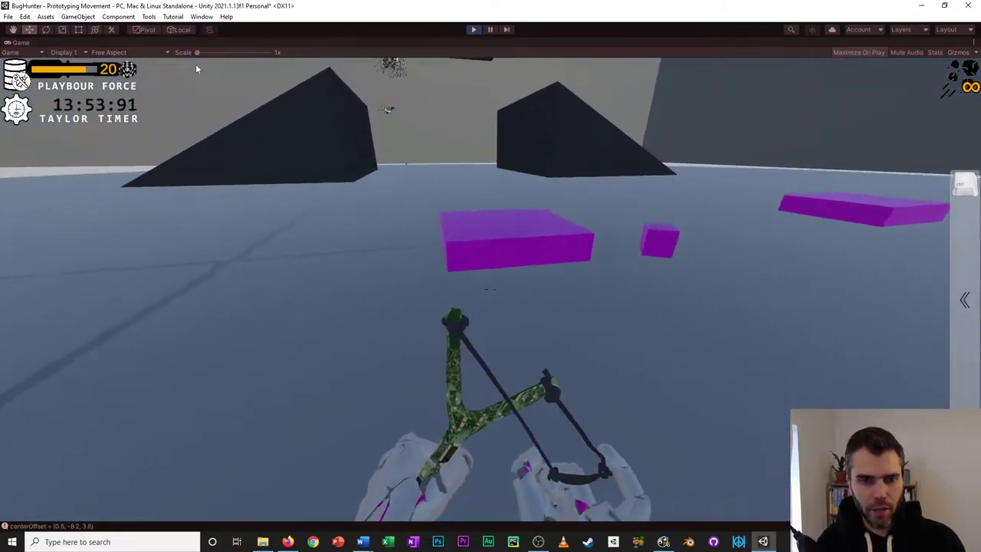
{"action": "left_click_drag", "start_coordinate": [195, 65], "coordinate": [203, 449]}
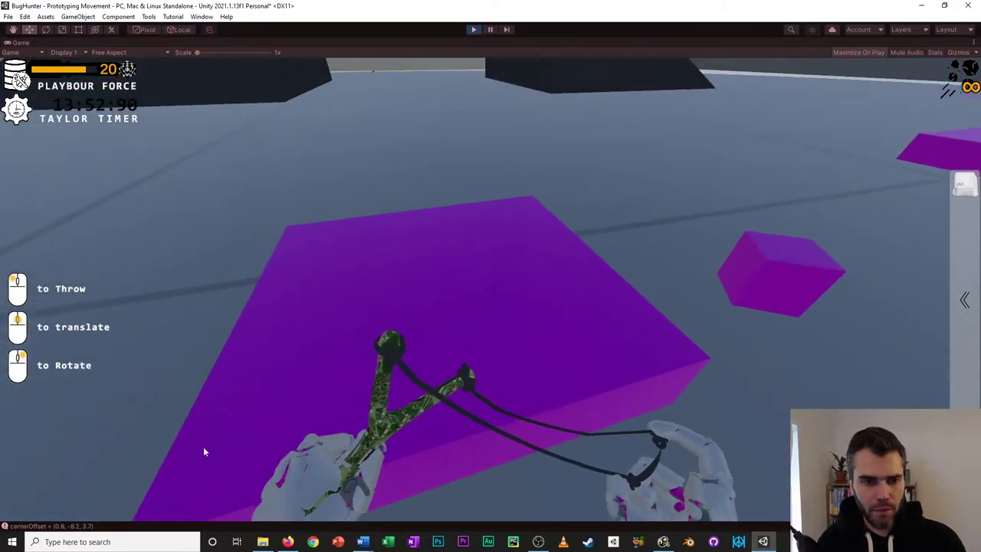
{"action": "key", "text": "s"}
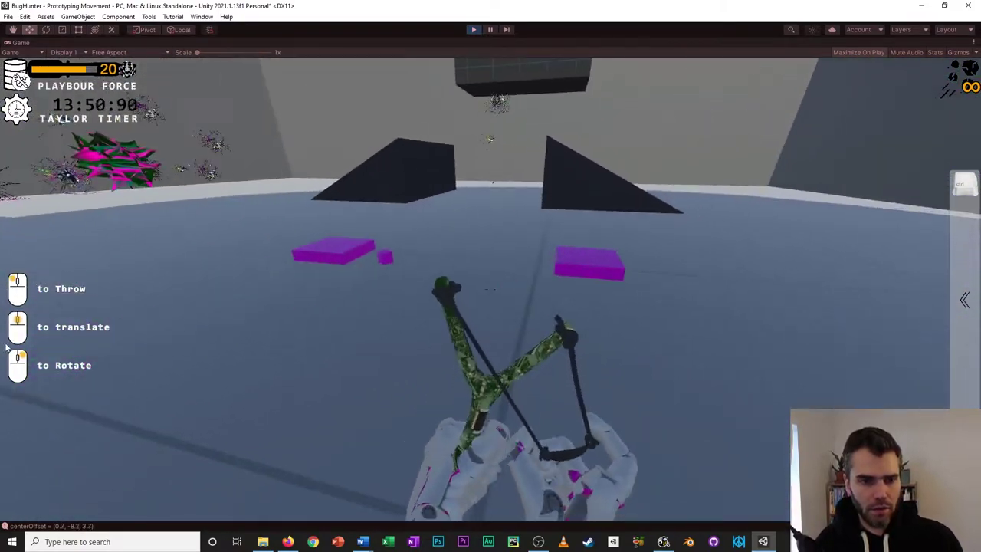
Approach the separate purple slab in front of the ramps and adjust the standing distance until it is within grabbing range.
{"action": "key", "text": "w"}
{"action": "key", "text": "s"}
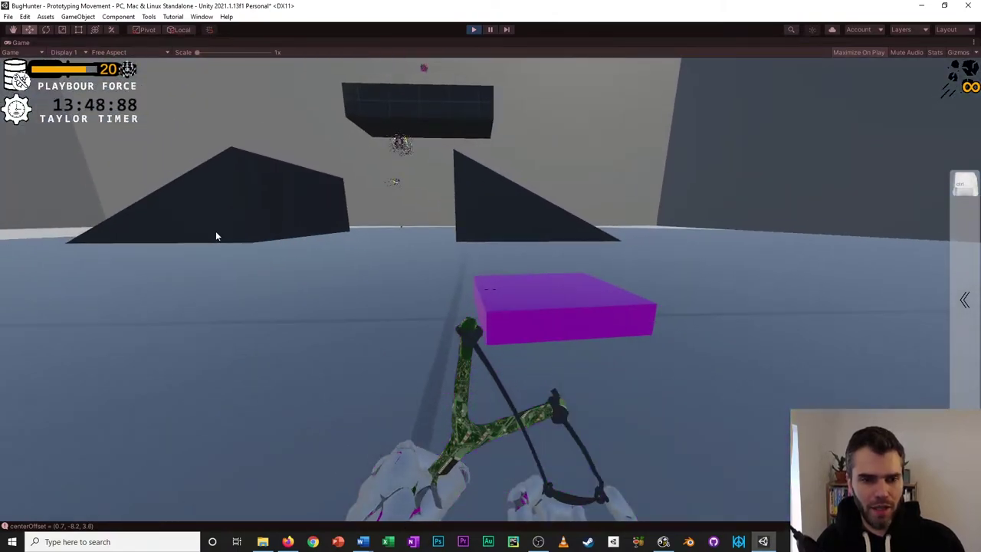
{"action": "key", "text": "s"}
{"action": "key", "text": "w"}
{"action": "key", "text": "s"}
{"action": "key", "text": "w"}
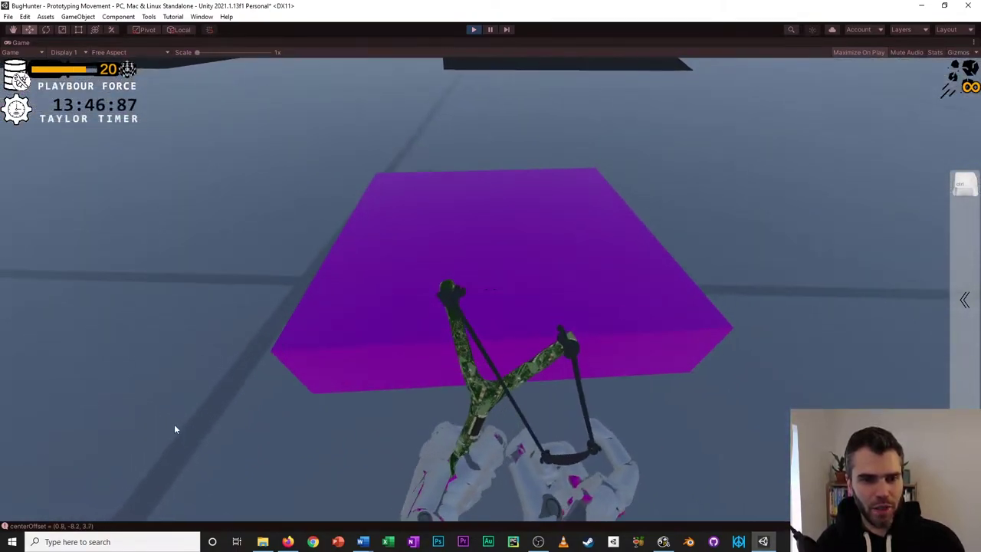
{"action": "key", "text": "s"}
{"action": "key", "text": "w"}
{"action": "key", "text": "s"}
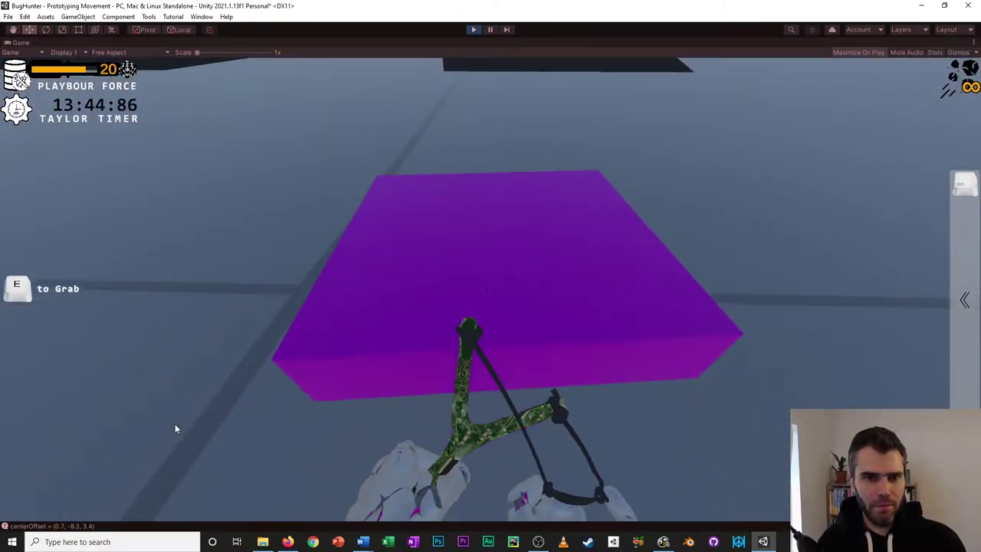
{"action": "key", "text": "s"}
{"action": "key", "text": "w"}
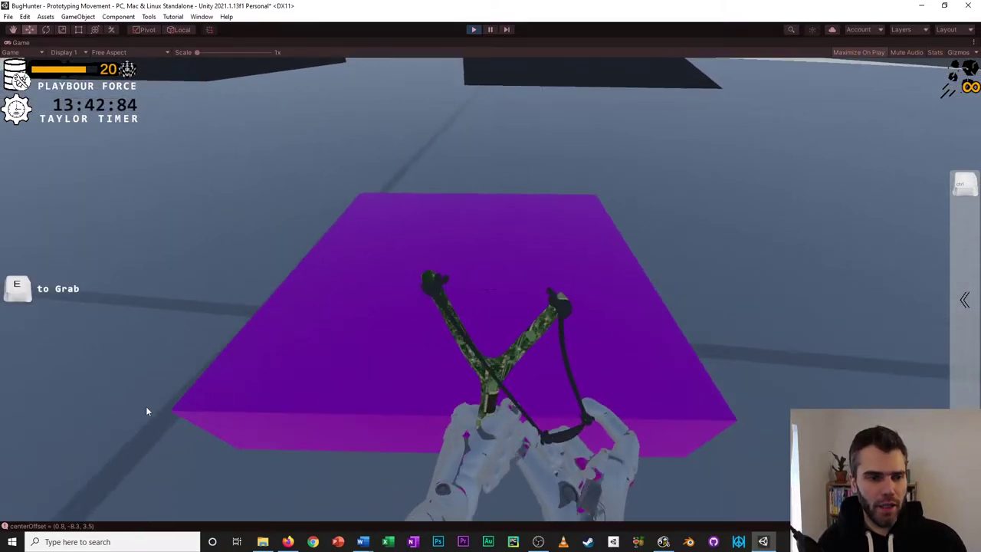
Grab the separate purple slab and lift it off the floor.
{"action": "key", "text": "d"}
{"action": "key", "text": "e"}
{"action": "key", "text": "e"}
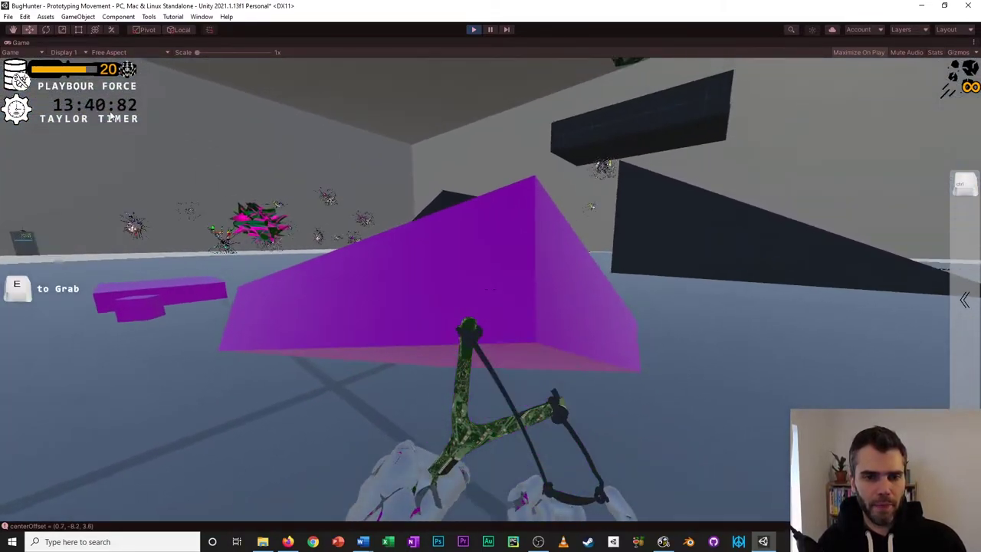
{"action": "key", "text": "e"}
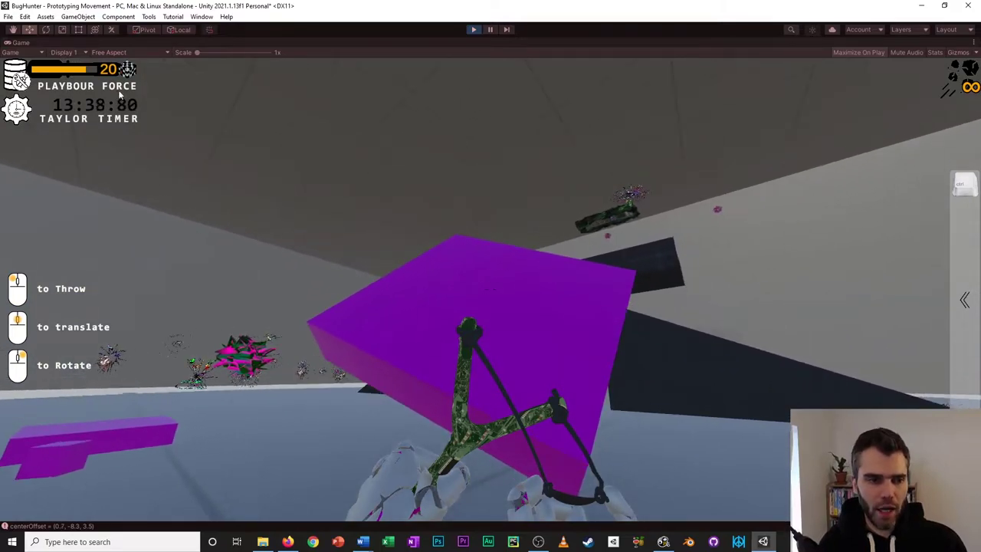
Move and rotate the held purple slab in the air in front of the ramps, and release it.
{"action": "mouse_move", "coordinate": [107, 268]}
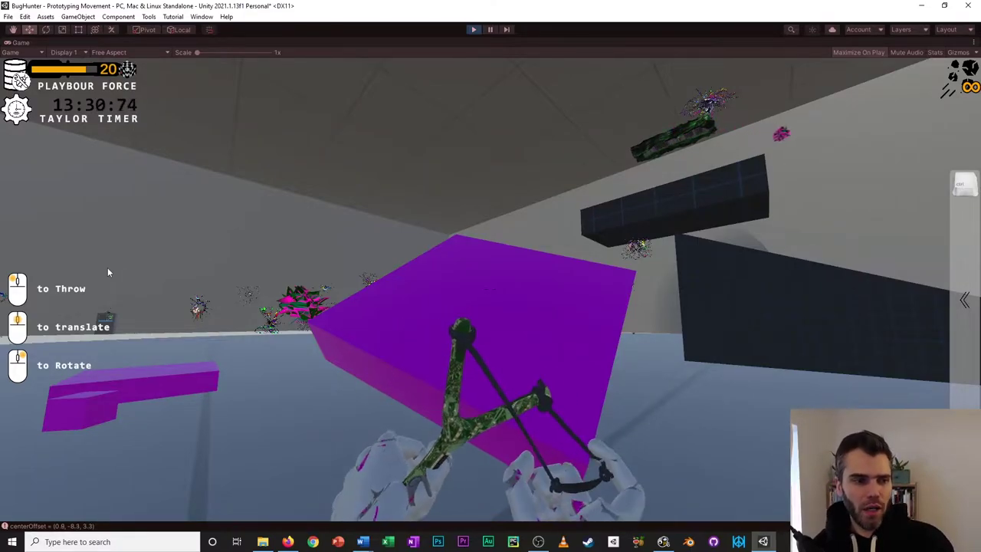
{"action": "mouse_move", "coordinate": [179, 220]}
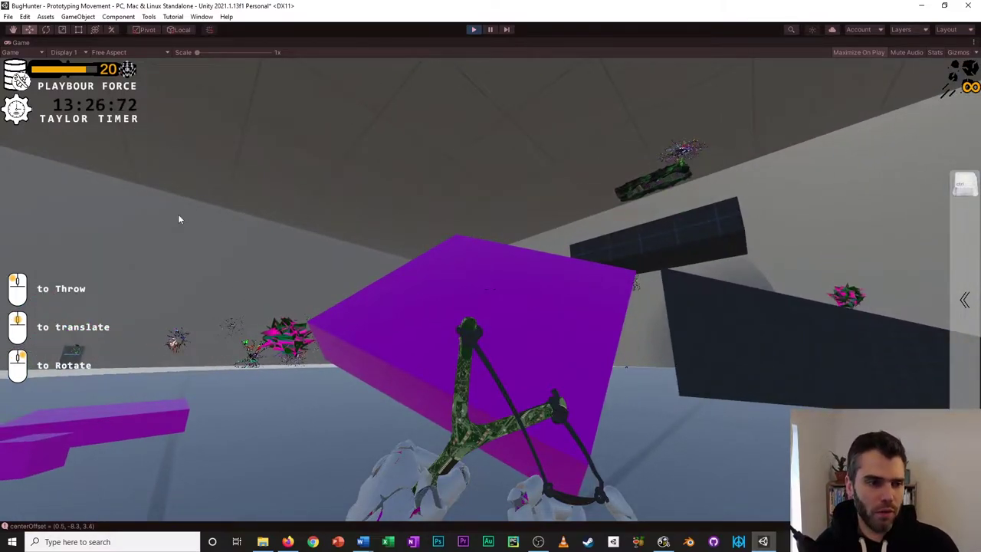
{"action": "mouse_move", "coordinate": [331, 271]}
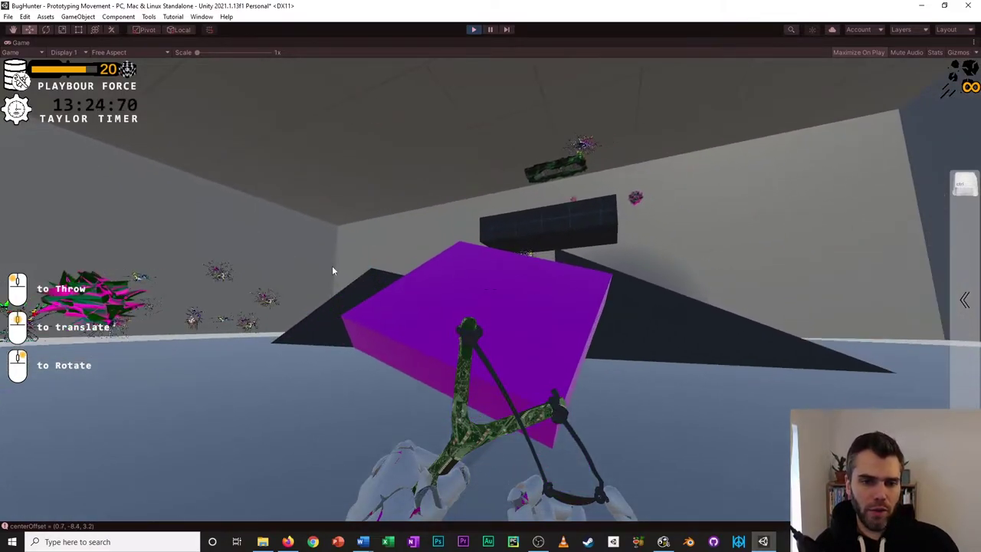
{"action": "mouse_move", "coordinate": [247, 233]}
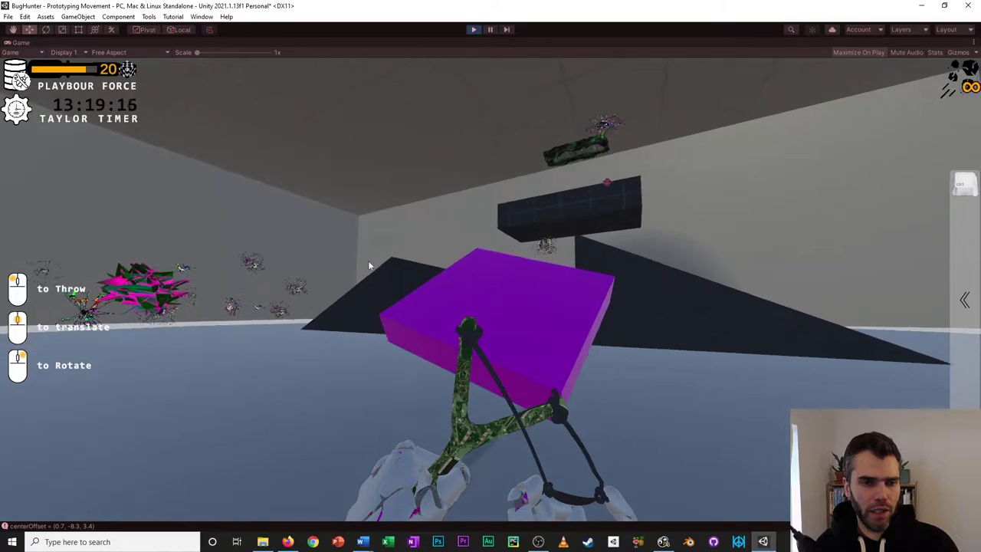
{"action": "mouse_move", "coordinate": [396, 251]}
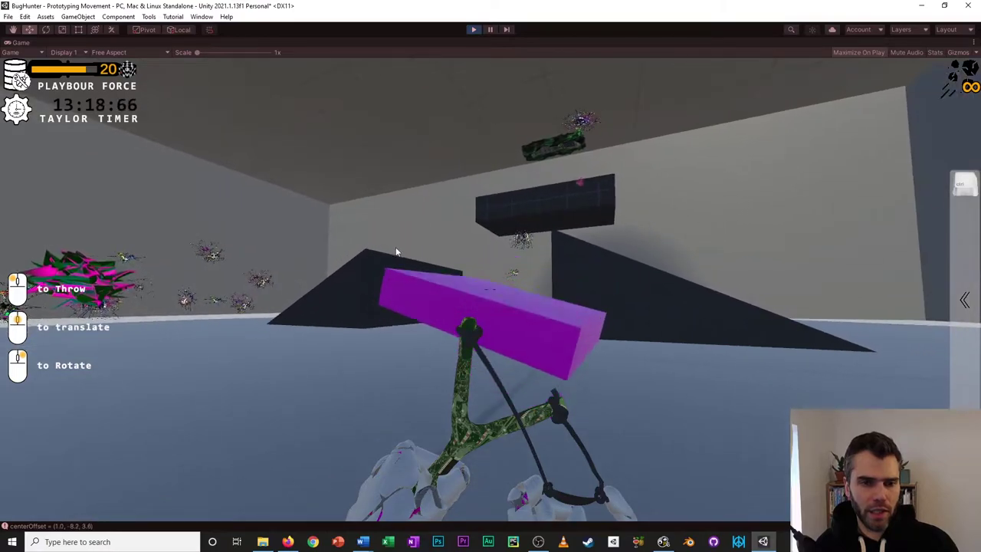
{"action": "right_click_drag", "start_coordinate": [397, 247], "coordinate": [224, 288]}
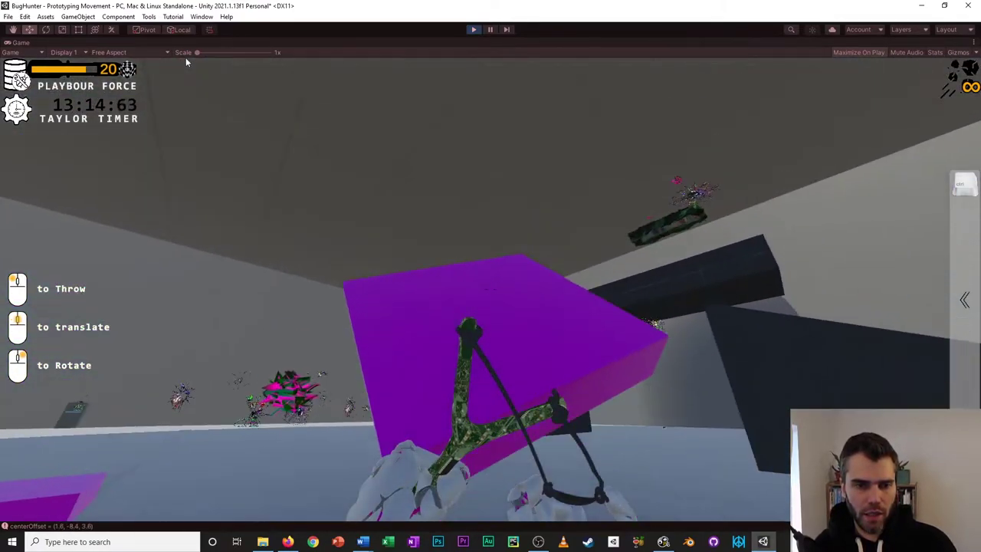
{"action": "right_click_drag", "start_coordinate": [186, 57], "coordinate": [499, 354]}
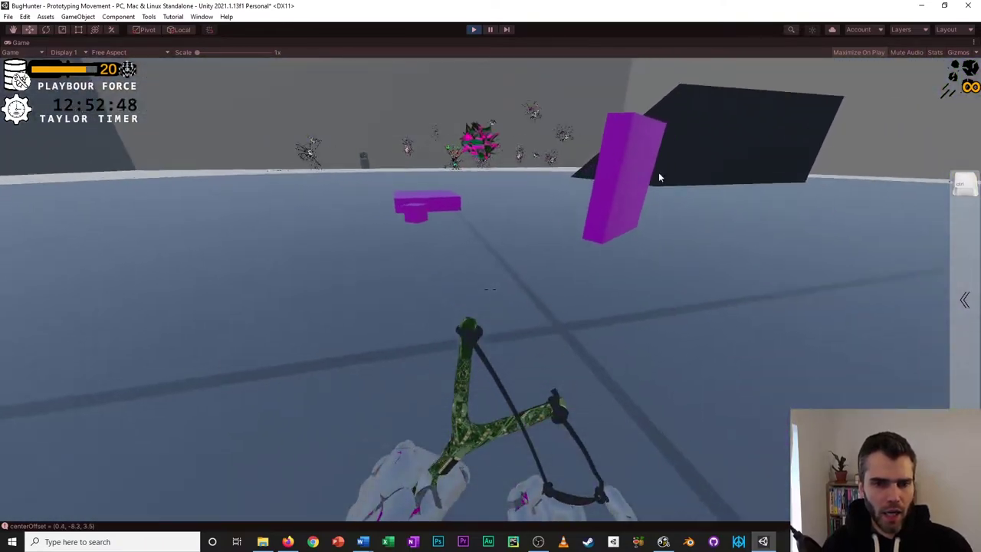
Walk to the purple slabs and select the stacked-blocks ammo beside the default glitch ammo in the special ammo wheel.
{"action": "key", "text": "w"}
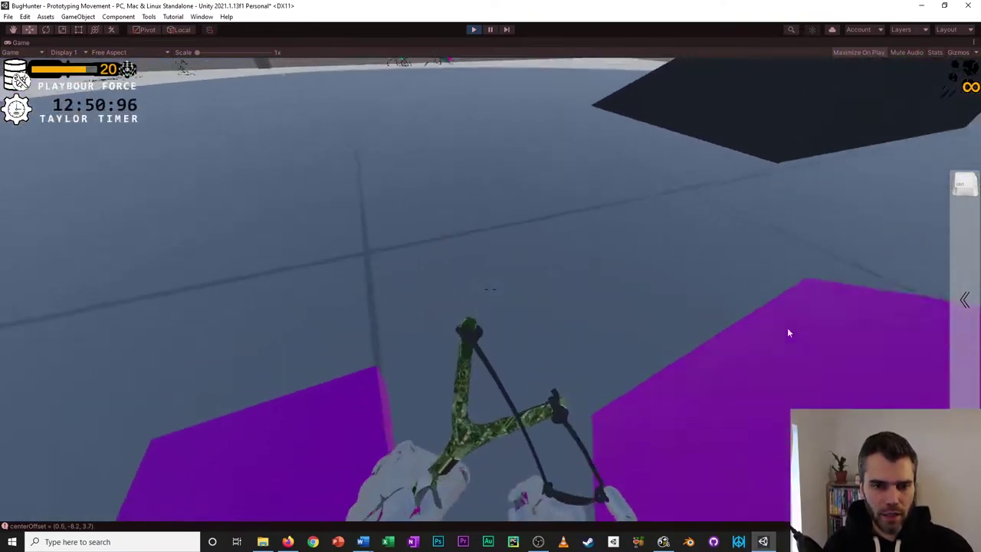
{"action": "right_click_drag", "start_coordinate": [789, 332], "coordinate": [438, 229]}
{"action": "key", "text": "Tab"}
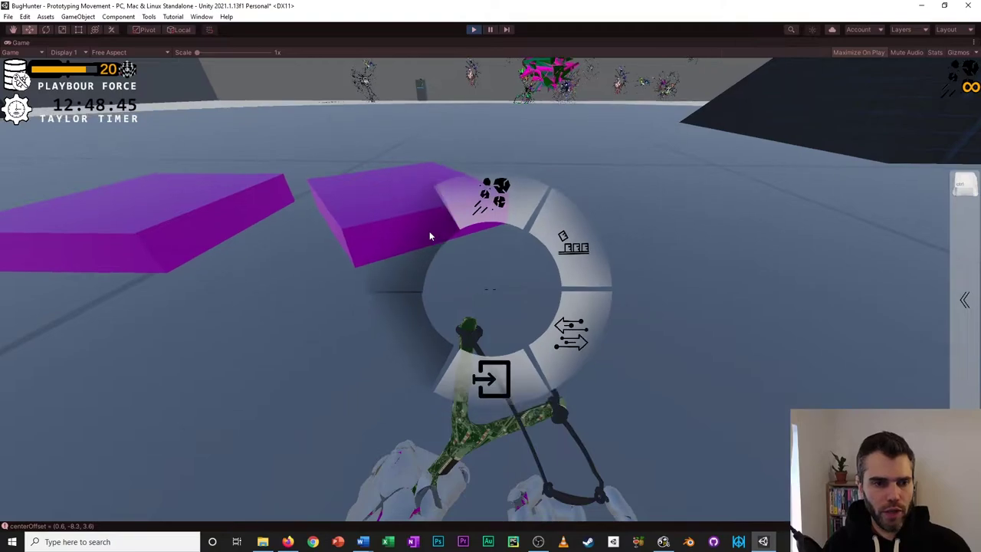
{"action": "left_click", "coordinate": [579, 245]}
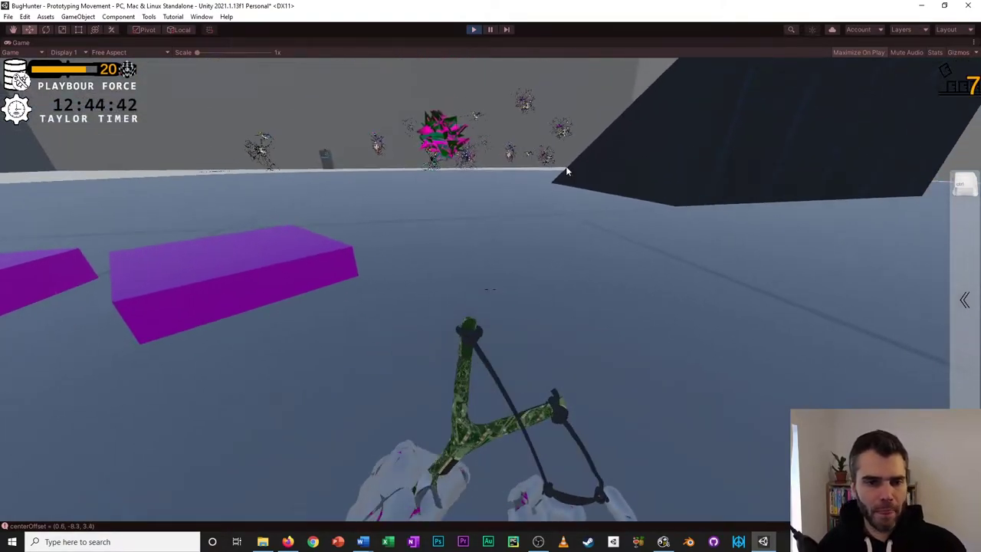
Draw and release the slingshot away from the purple blocks while looking around the dark walls, ceiling and ramps of the room.
{"action": "mouse_move", "coordinate": [565, 167]}
{"action": "left_mouse_down"}
{"action": "mouse_move", "coordinate": [527, 131]}
{"action": "mouse_move", "coordinate": [2, 63]}
{"action": "left_mouse_up"}
{"action": "key", "text": "w"}
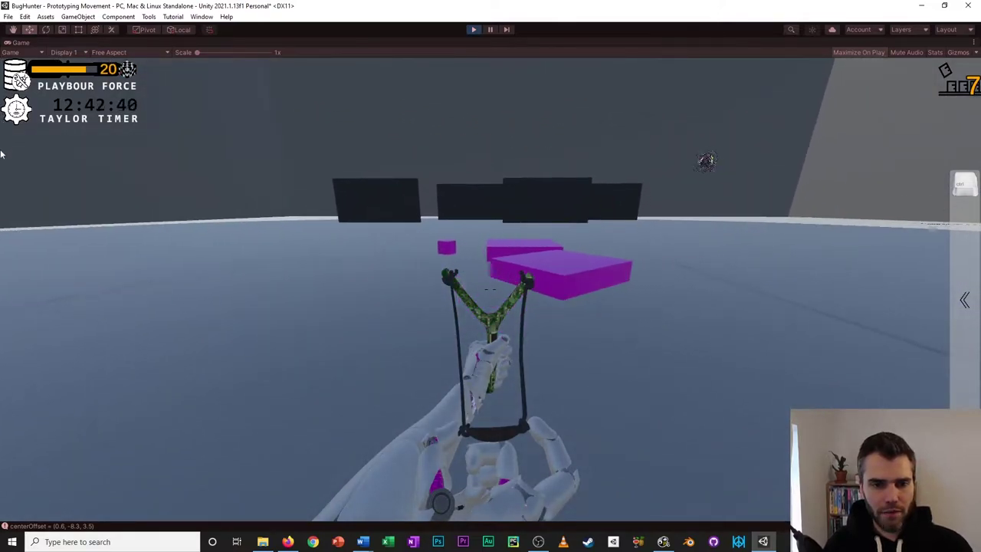
{"action": "key", "text": "w"}
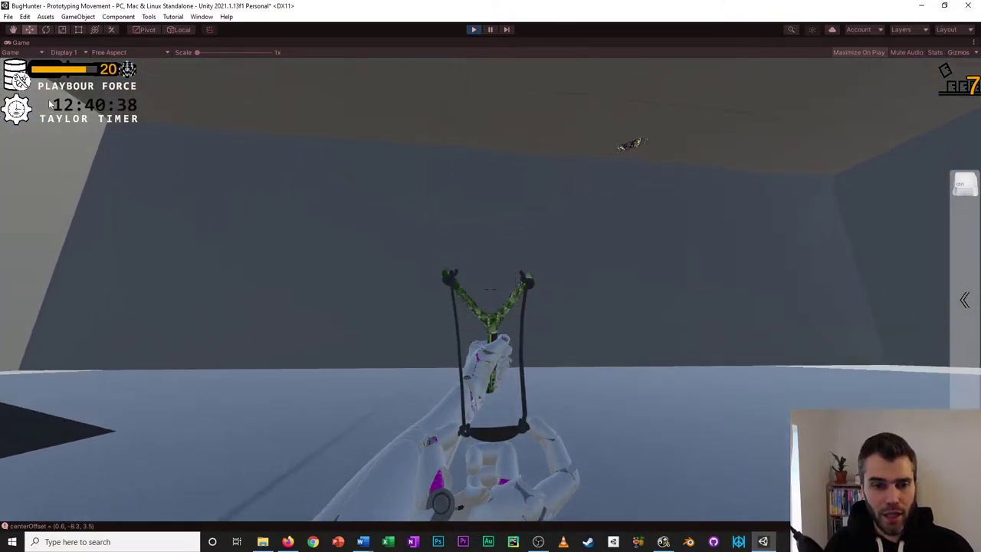
{"action": "key", "text": "ctrl"}
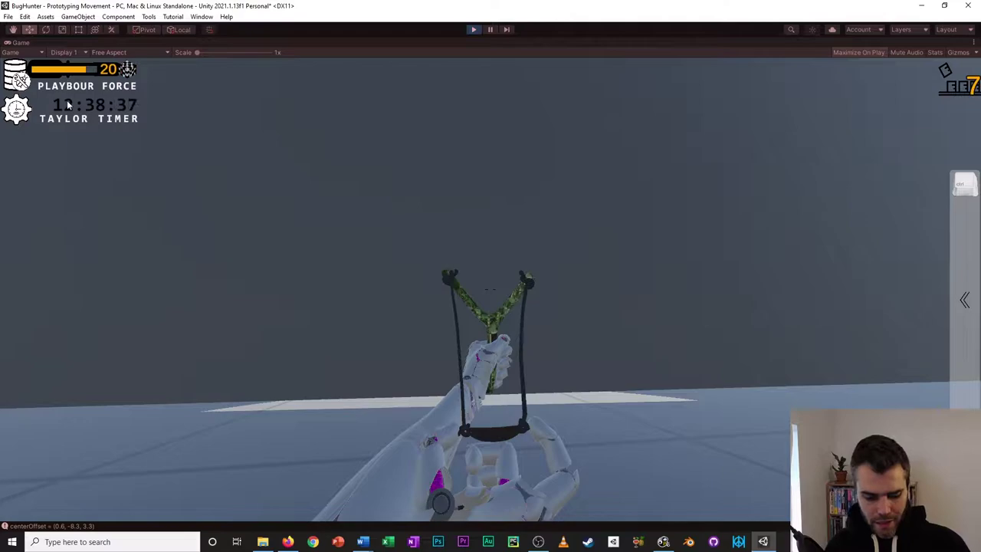
{"action": "left_click", "coordinate": [86, 89]}
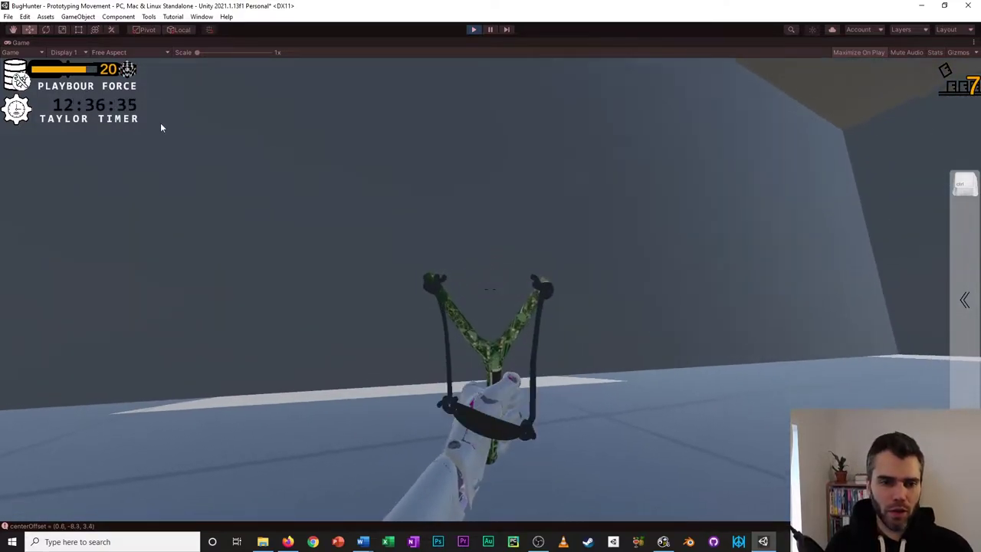
{"action": "right_click_drag", "start_coordinate": [161, 128], "coordinate": [856, 210]}
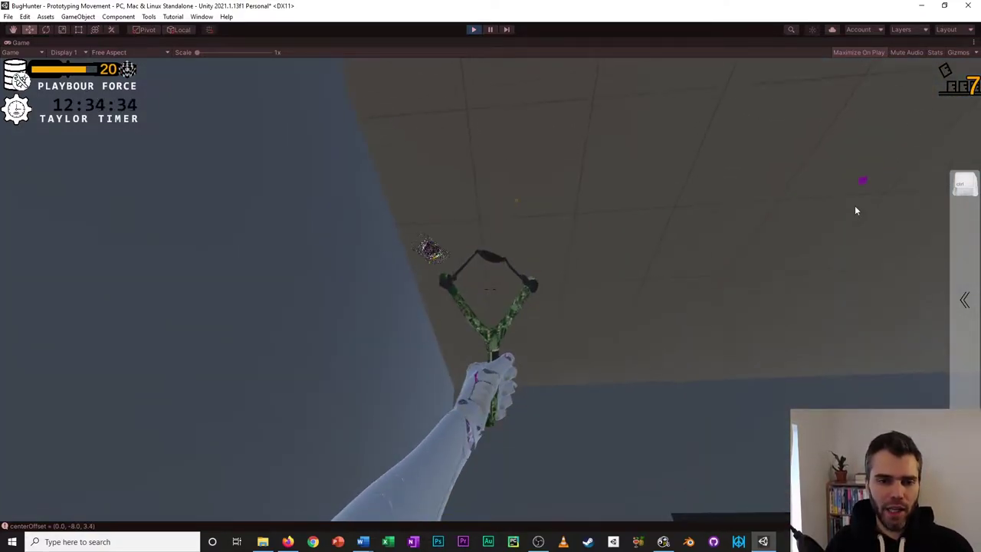
{"action": "mouse_move", "coordinate": [857, 209]}
{"action": "left_mouse_down"}
{"action": "mouse_move", "coordinate": [798, 355]}
{"action": "mouse_move", "coordinate": [756, 524]}
{"action": "mouse_move", "coordinate": [747, 439]}
{"action": "mouse_move", "coordinate": [702, 525]}
{"action": "mouse_move", "coordinate": [737, 542]}
{"action": "mouse_move", "coordinate": [718, 407]}
{"action": "mouse_move", "coordinate": [599, 511]}
{"action": "mouse_move", "coordinate": [792, 101]}
{"action": "mouse_move", "coordinate": [598, 275]}
{"action": "mouse_move", "coordinate": [841, 84]}
{"action": "left_mouse_up"}
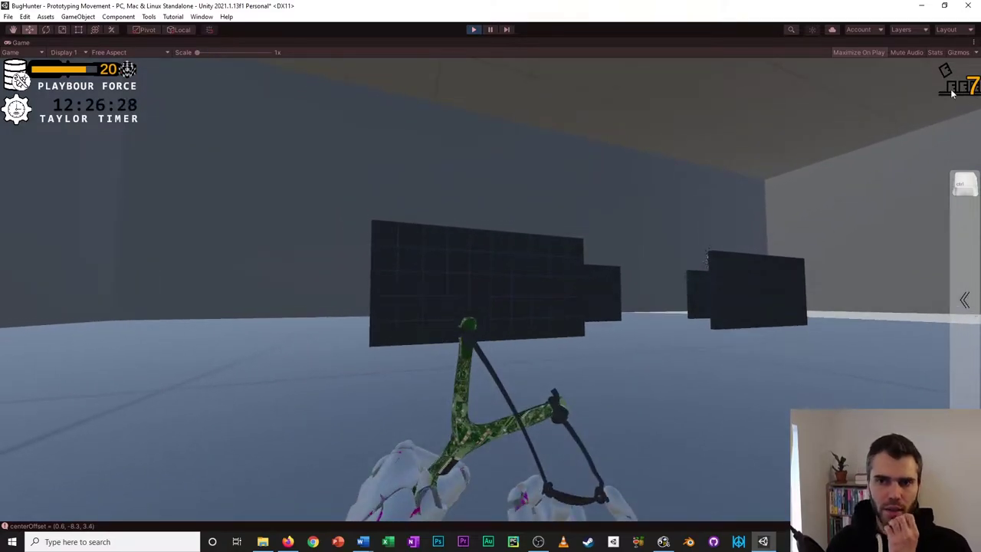
{"action": "right_click_drag", "start_coordinate": [952, 92], "coordinate": [298, 222]}
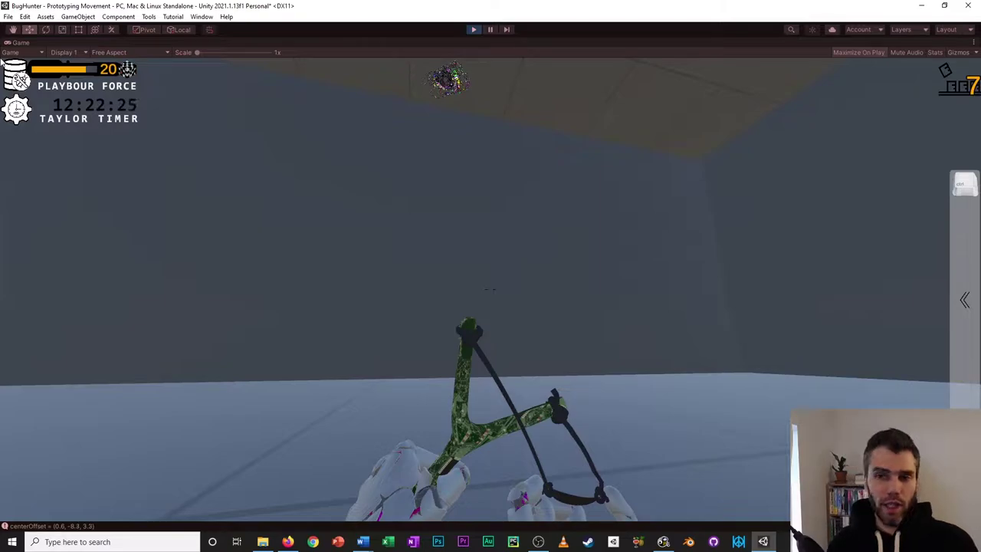
{"action": "left_click_drag", "start_coordinate": [97, 158], "coordinate": [3, 168]}
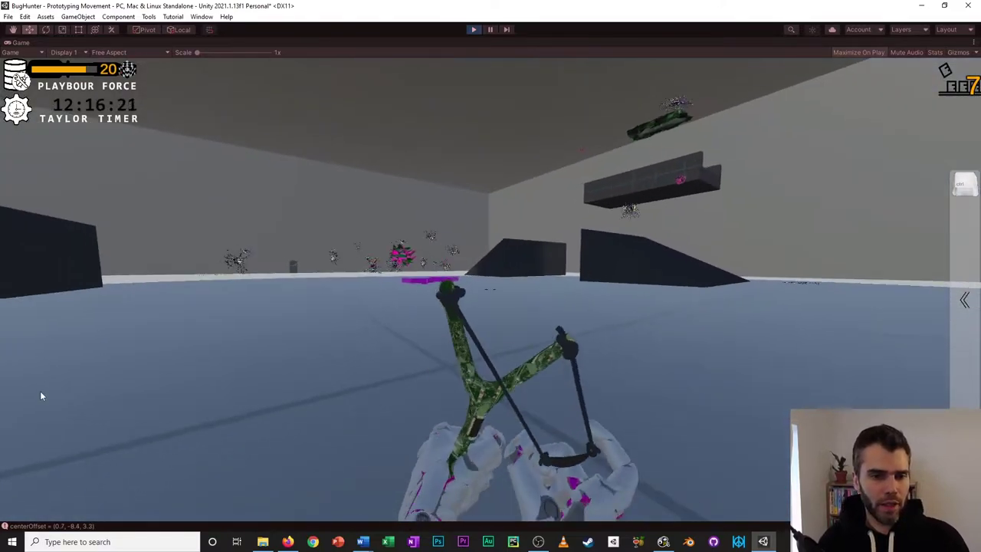
Walk back to the purple blocks and stop within shooting range of the two flat slabs.
{"action": "key", "text": "w"}
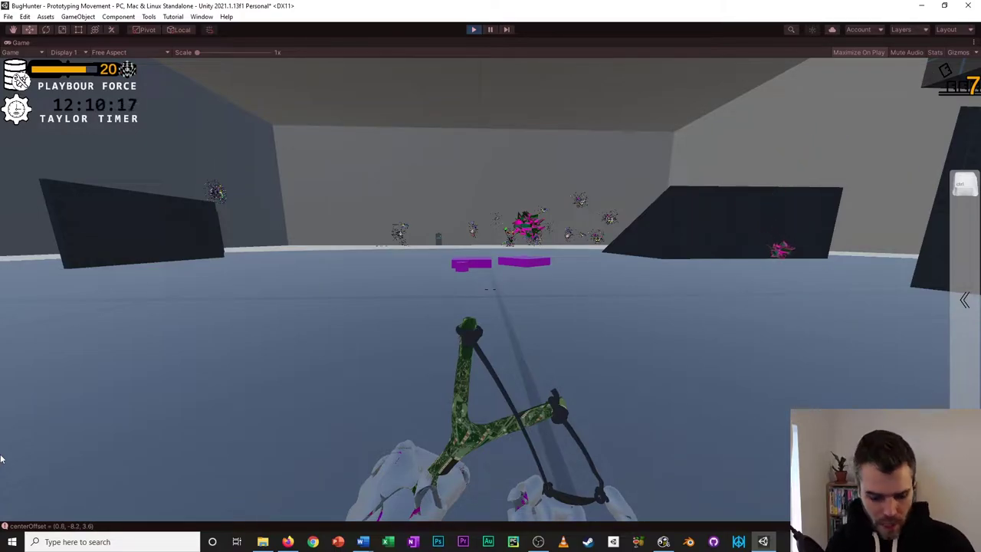
{"action": "key", "text": "w"}
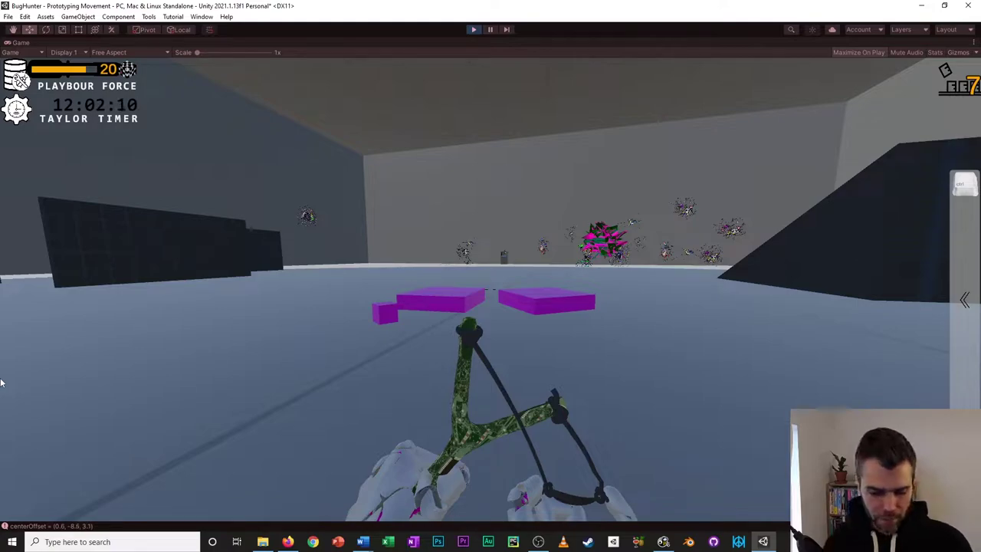
{"action": "key", "text": "w"}
{"action": "key", "text": "d"}
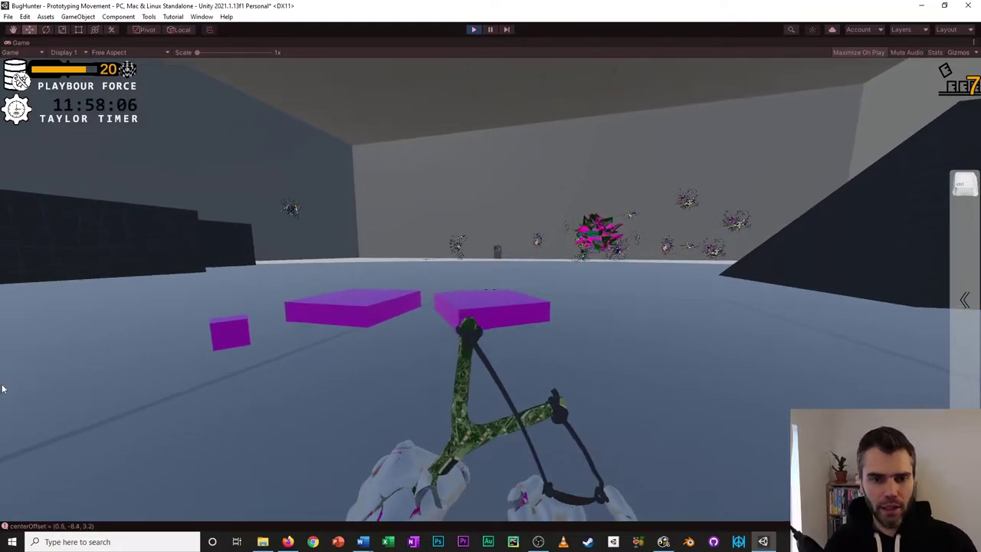
{"action": "key", "text": "d"}
{"action": "key", "text": "w"}
{"action": "key", "text": "a"}
Draw the slingshot, aim at the purple slab farther from the small cube and fire the special ammo at it.
{"action": "left_click", "coordinate": [540, 366]}
{"action": "key", "text": "s"}
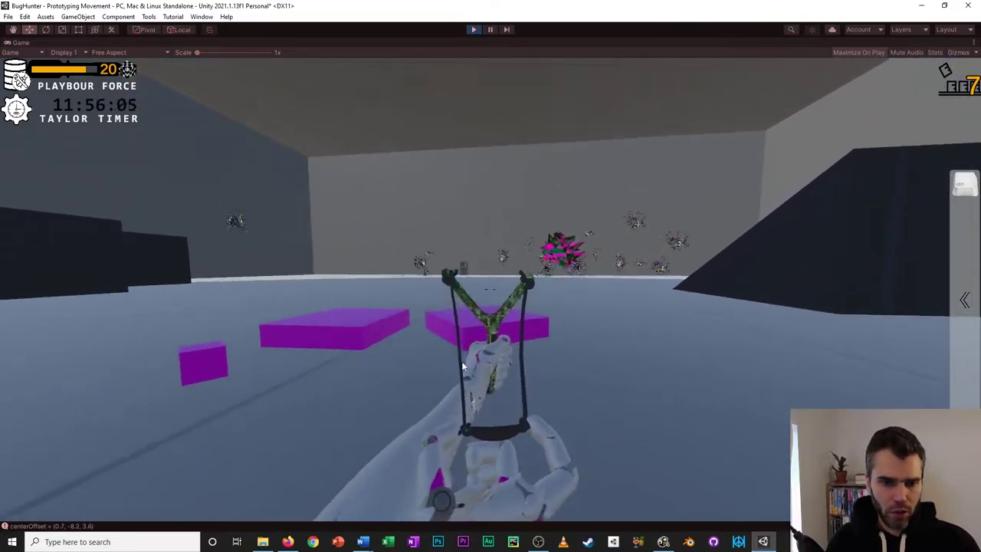
{"action": "key", "text": "d"}
{"action": "key", "text": "w"}
{"action": "key", "text": "s"}
{"action": "key", "text": "a"}
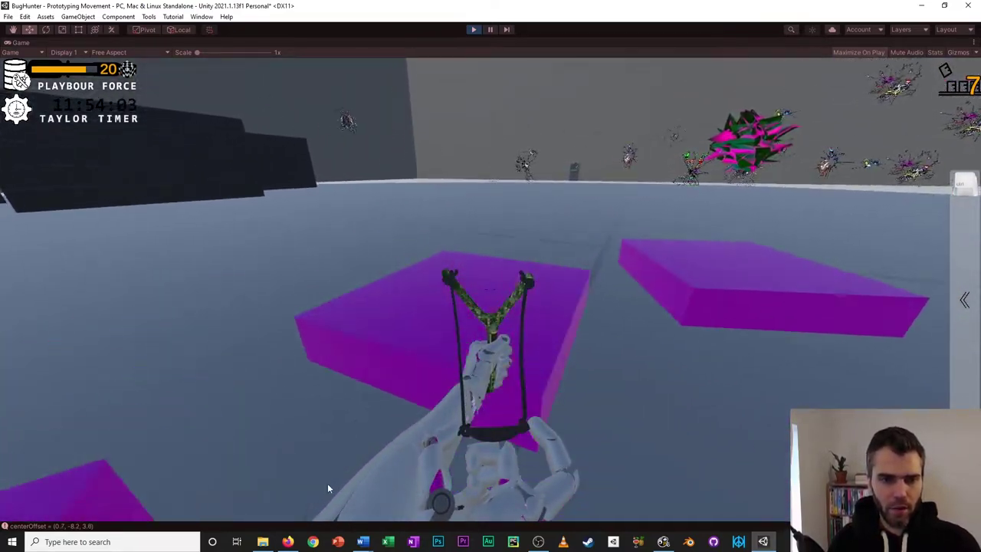
{"action": "key", "text": "d"}
{"action": "key", "text": "s"}
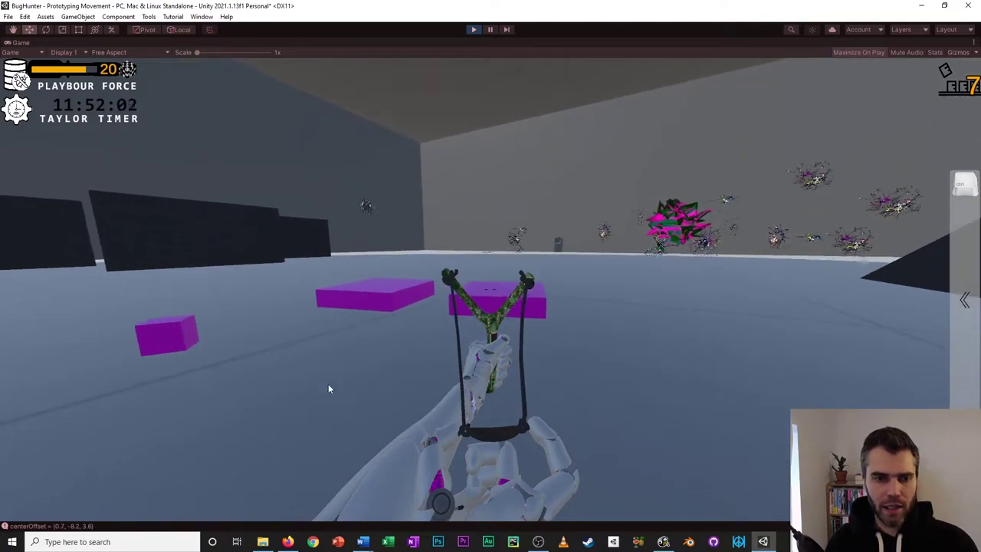
{"action": "key", "text": "w"}
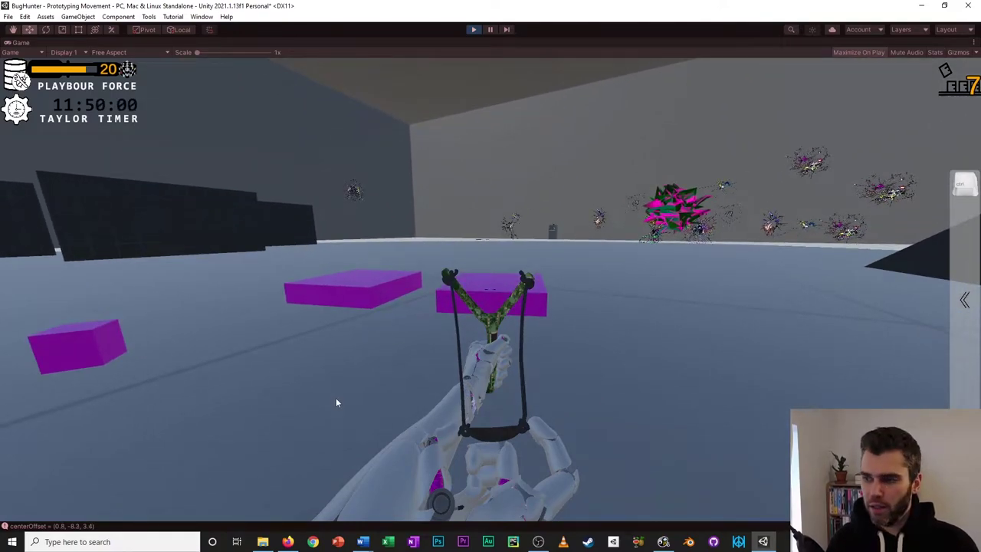
{"action": "left_click", "coordinate": [334, 405]}
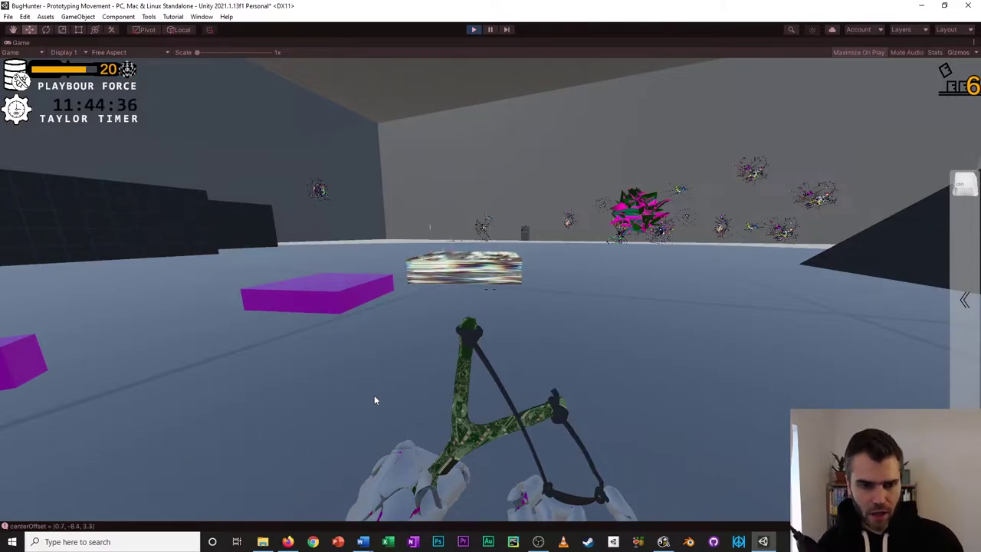
Walk up to the slab that was hit and examine its glitch texture and particles.
{"action": "key", "text": "w"}
{"action": "key", "text": "s"}
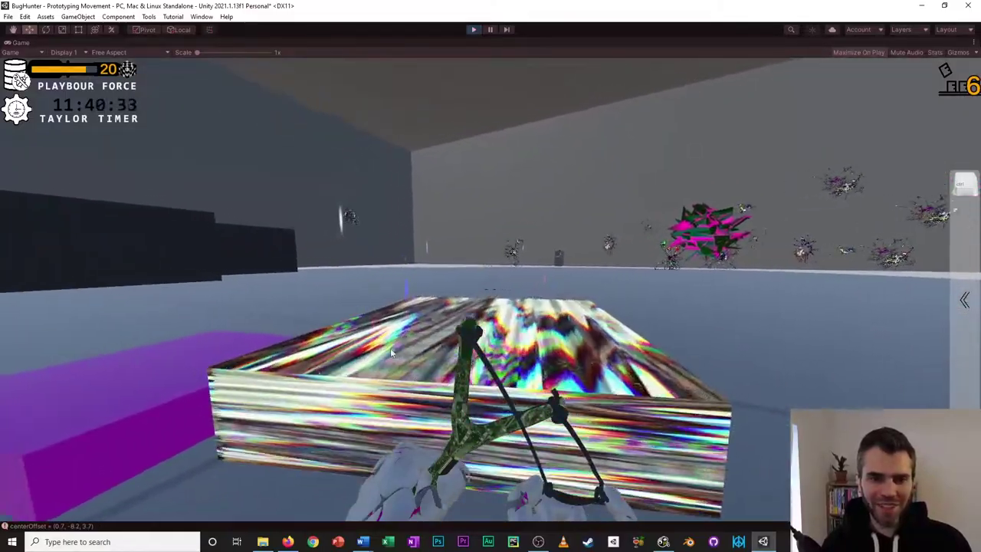
{"action": "key", "text": "a"}
{"action": "key", "text": "d"}
{"action": "key", "text": "d"}
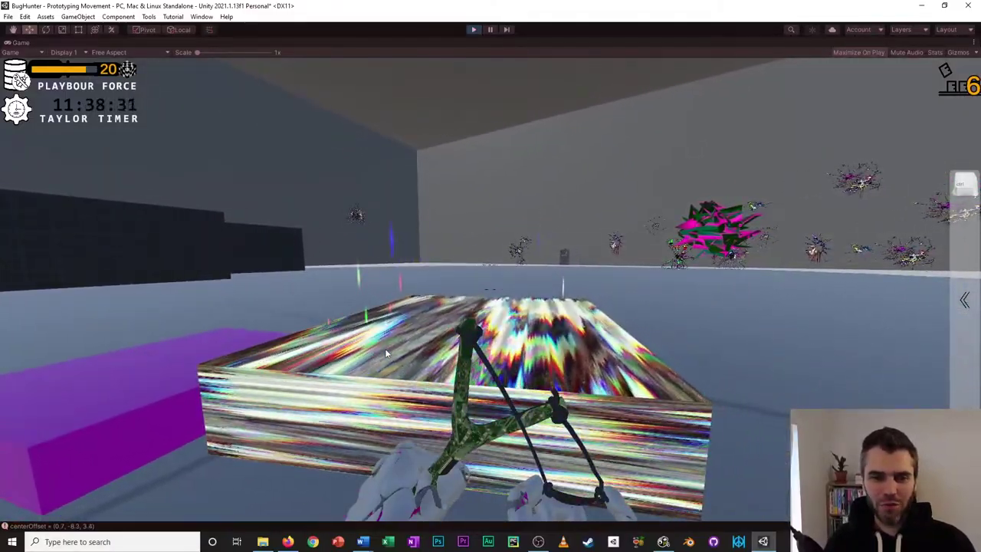
{"action": "key", "text": "s"}
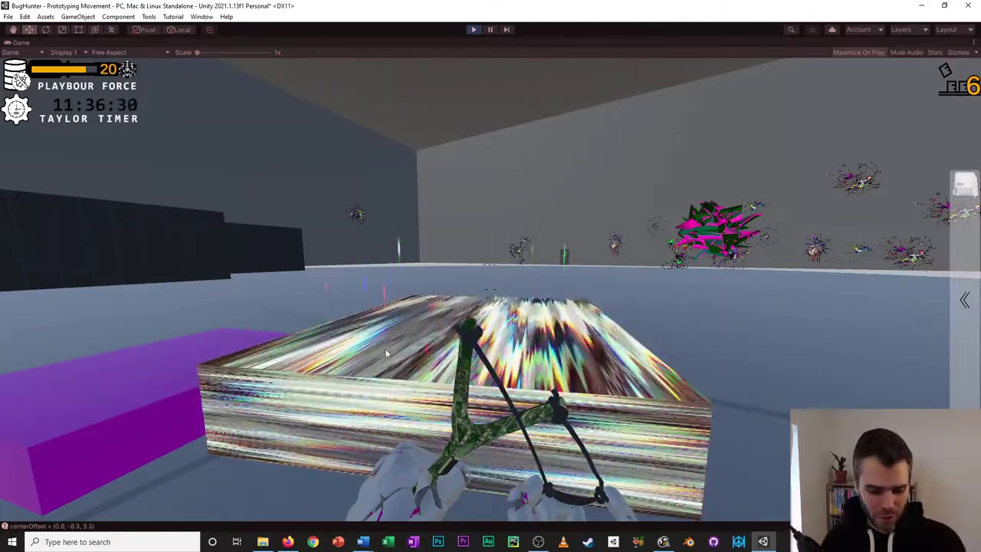
Back away from the glitching slab and fire the same special ammo at the purple slab nearer the small cube.
{"action": "key", "text": "s"}
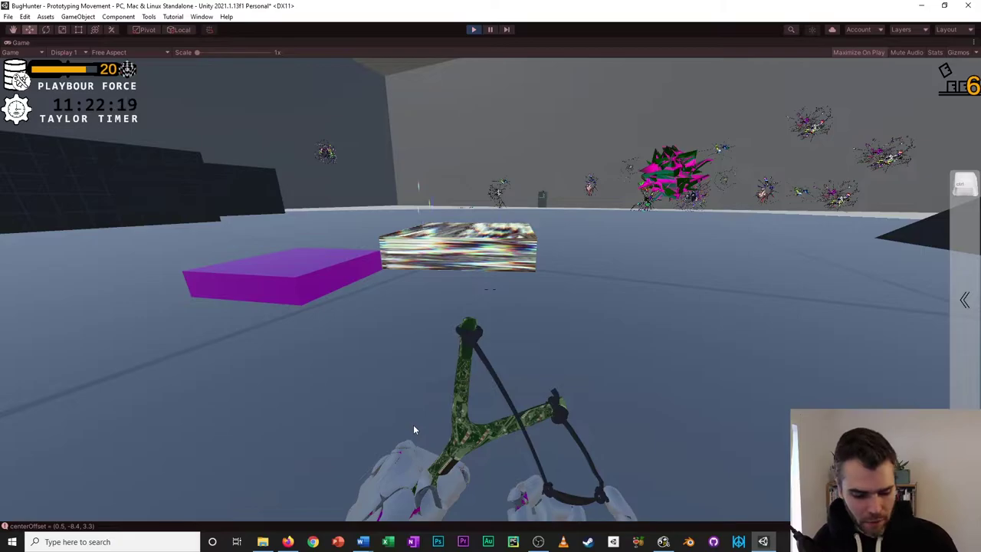
{"action": "key", "text": "w"}
{"action": "key", "text": "s"}
{"action": "key", "text": "a"}
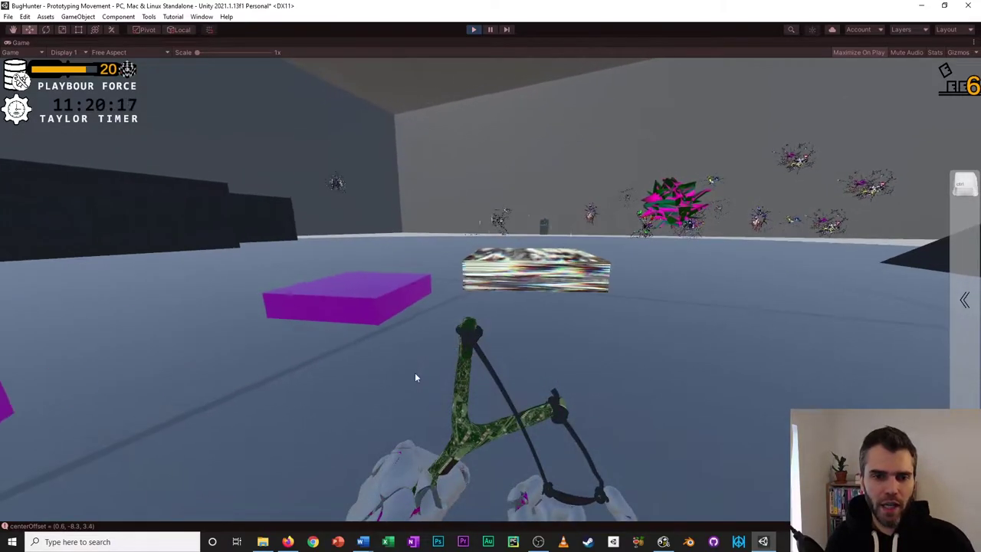
{"action": "key", "text": "s"}
{"action": "key", "text": "d"}
{"action": "key", "text": "w"}
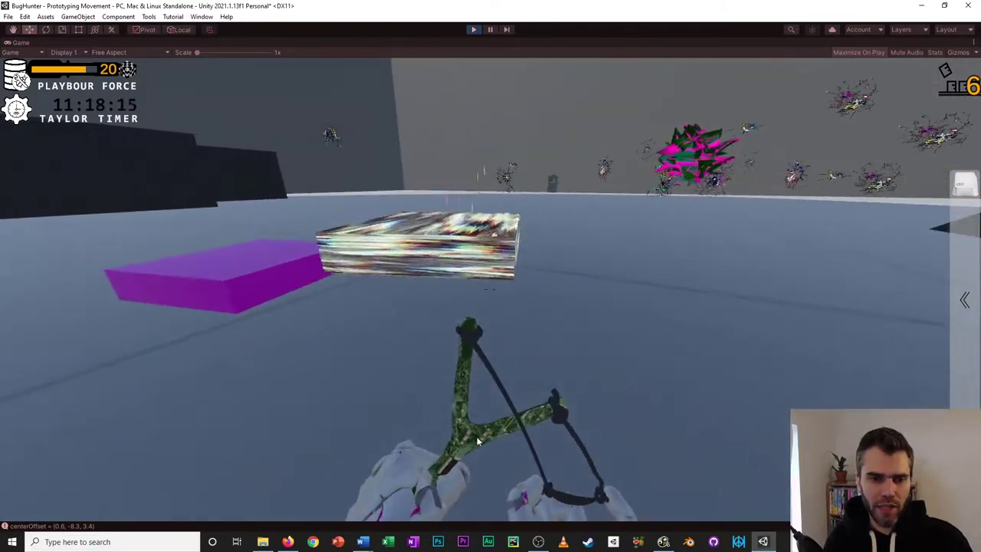
{"action": "key", "text": "w"}
{"action": "left_click", "coordinate": [476, 437]}
{"action": "key", "text": "s"}
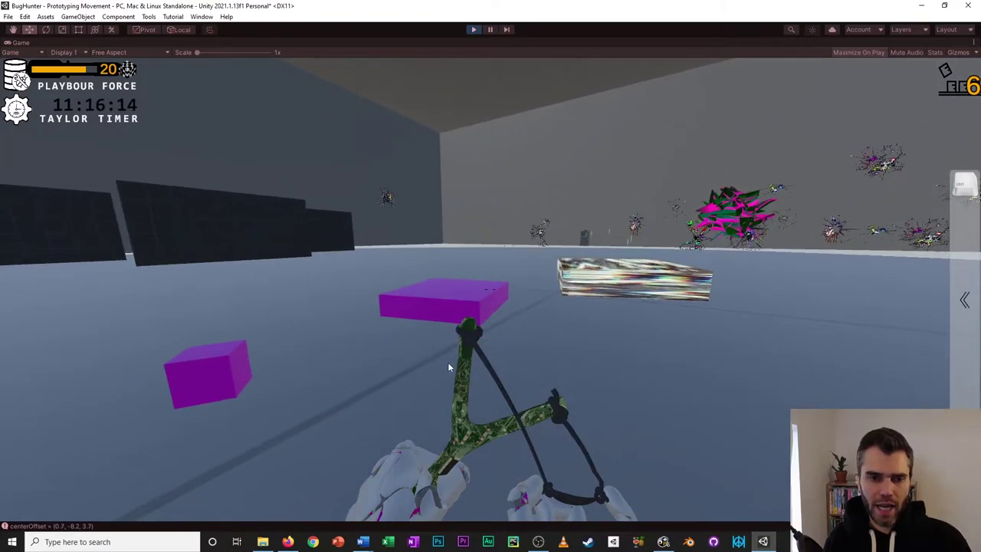
{"action": "left_click", "coordinate": [449, 363]}
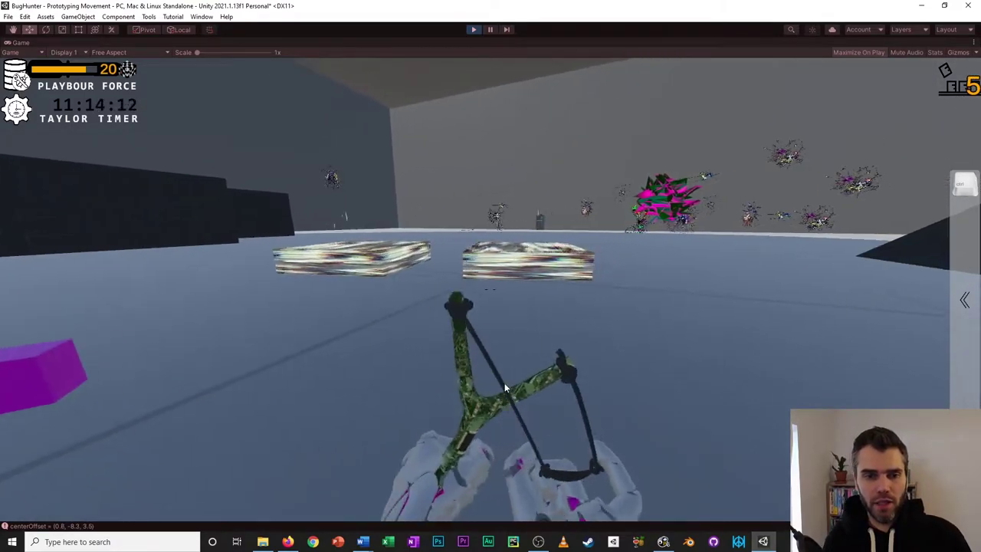
{"action": "key", "text": "w"}
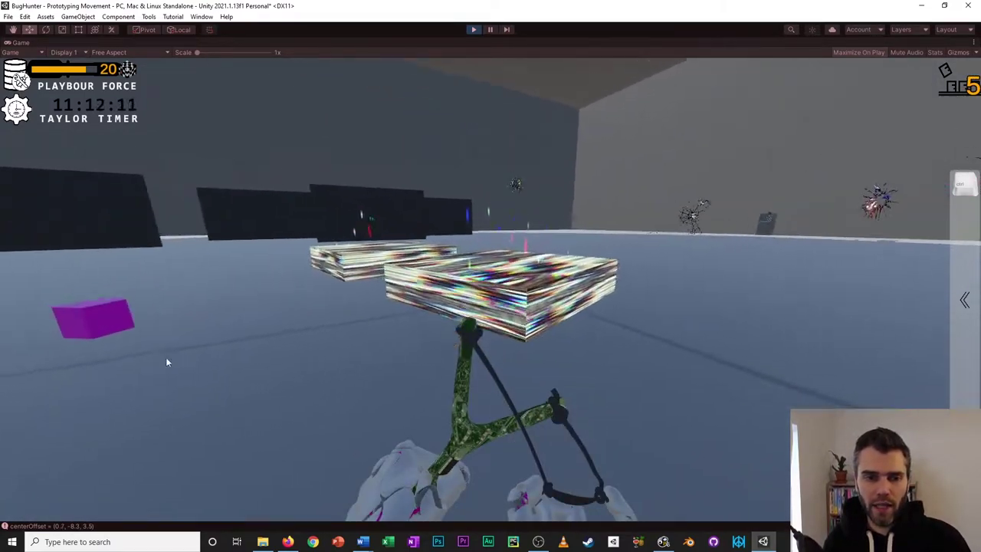
Walk around the two glitching slabs and examine their textures and particles from several sides.
{"action": "key", "text": "a"}
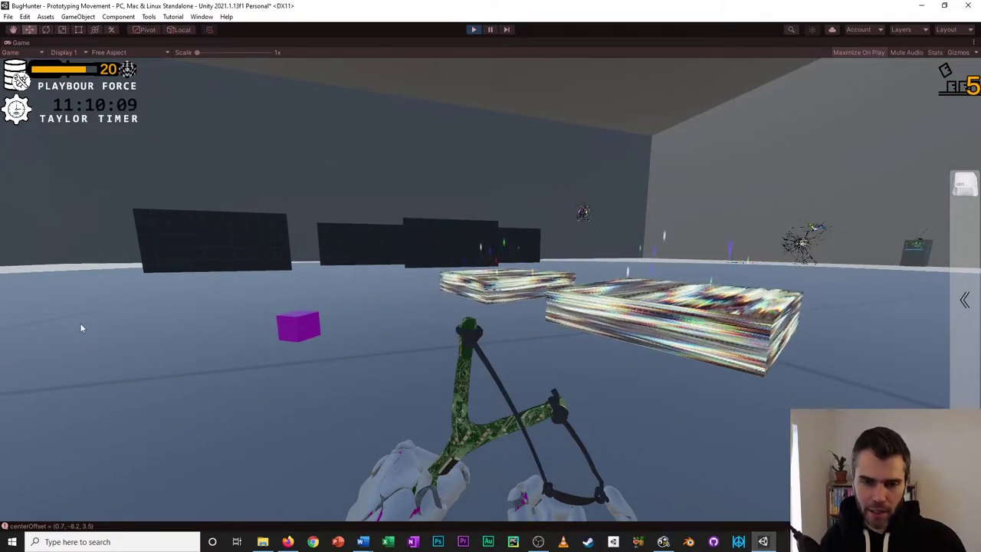
{"action": "key", "text": "d"}
{"action": "key", "text": "a"}
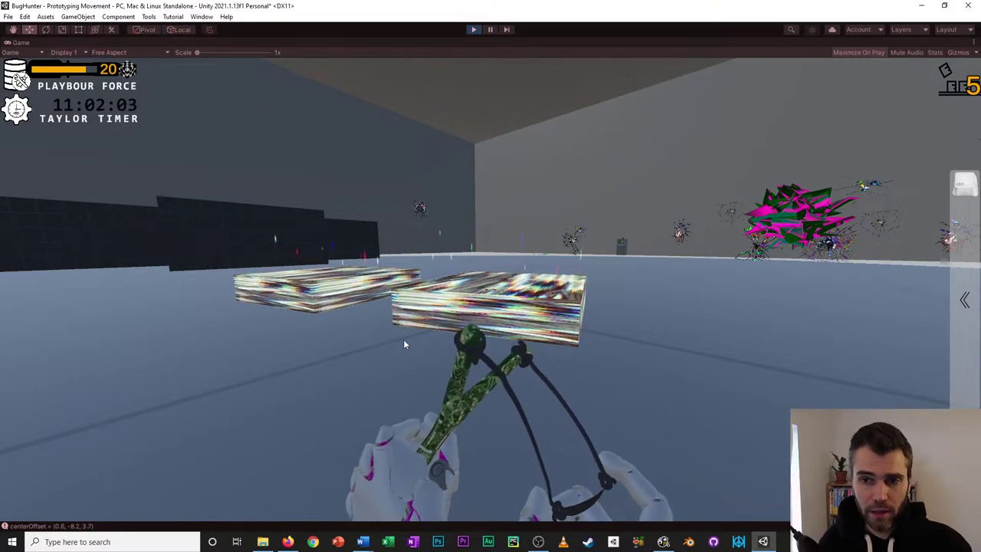
{"action": "key", "text": "w"}
{"action": "key", "text": "a"}
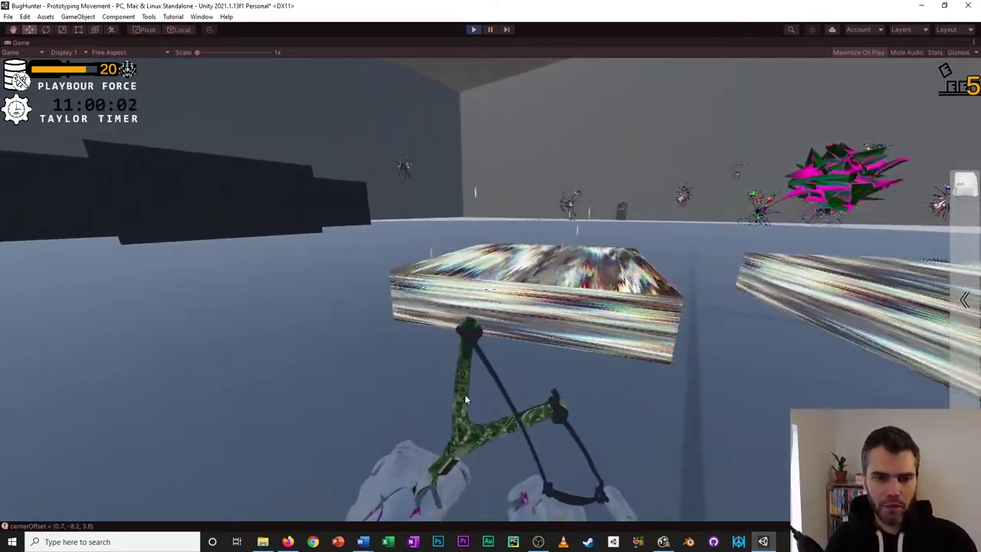
{"action": "key", "text": "d"}
{"action": "key", "text": "s"}
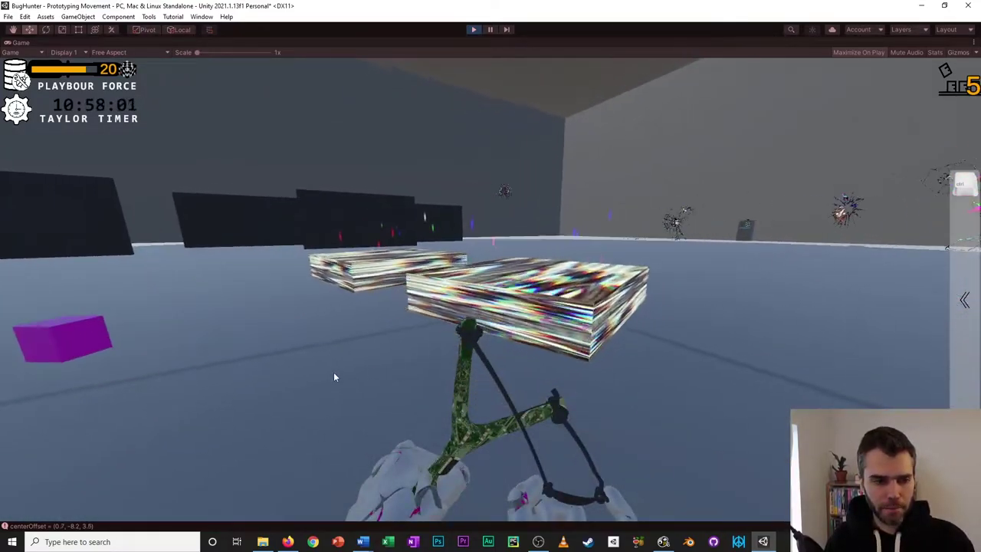
{"action": "key", "text": "w"}
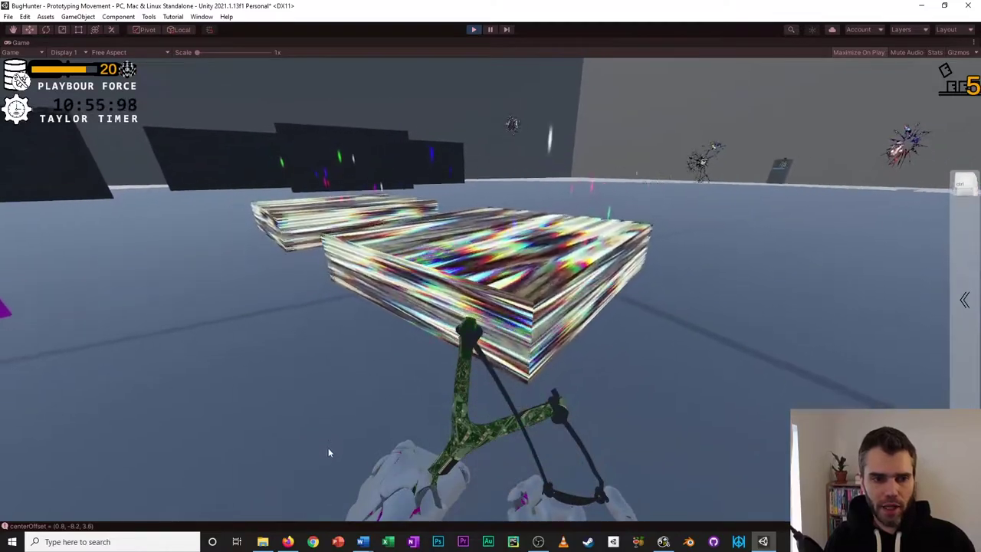
Pick up the nearer glitching slab, carry it toward the dark ramp and leave it hanging tilted in mid-air.
{"action": "key", "text": "w"}
{"action": "key", "text": "s"}
{"action": "key", "text": "e"}
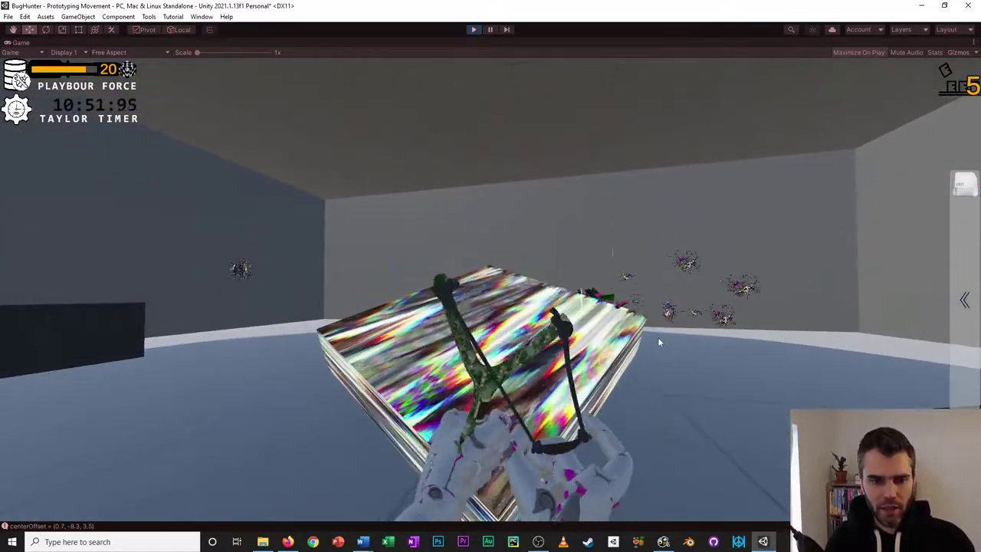
{"action": "left_click", "coordinate": [658, 337]}
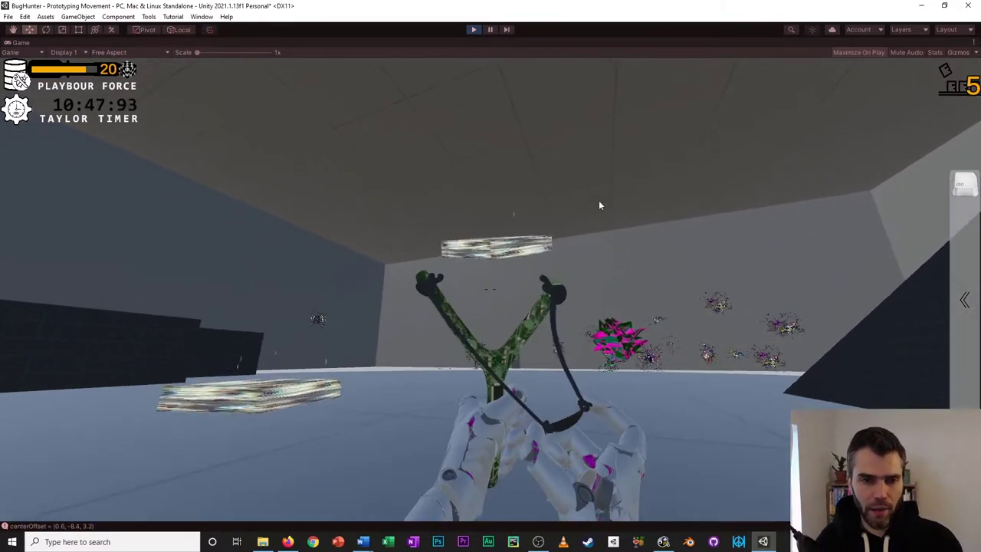
{"action": "key", "text": "e"}
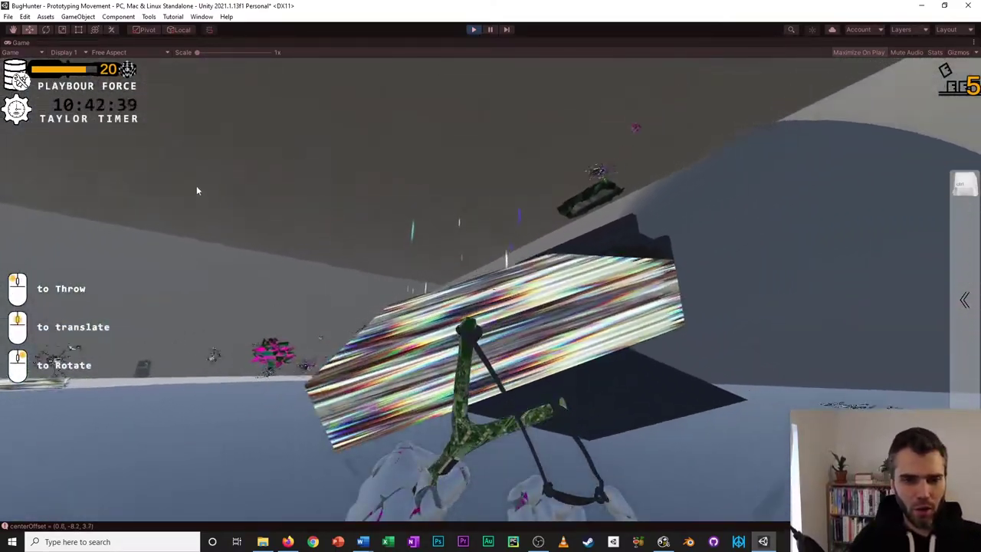
{"action": "left_click", "coordinate": [196, 186]}
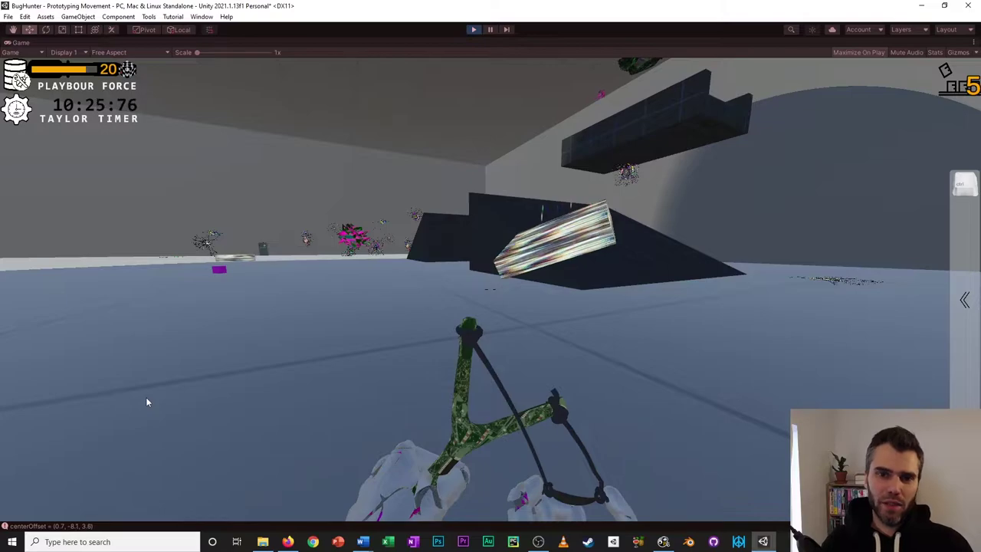
Grab the floating slab again and reposition it between the dark ramp and the raised dark platform.
{"action": "key", "text": "space"}
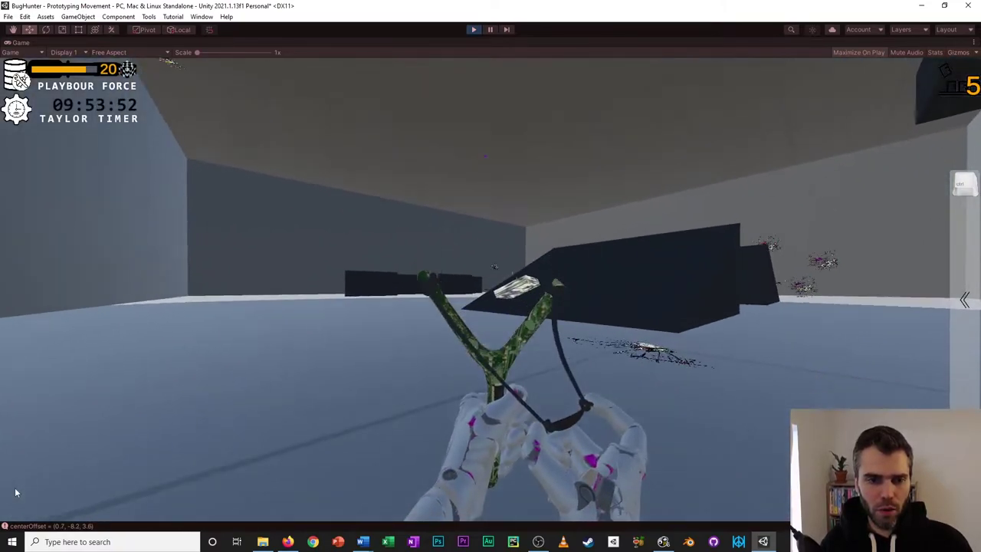
{"action": "key", "text": "e"}
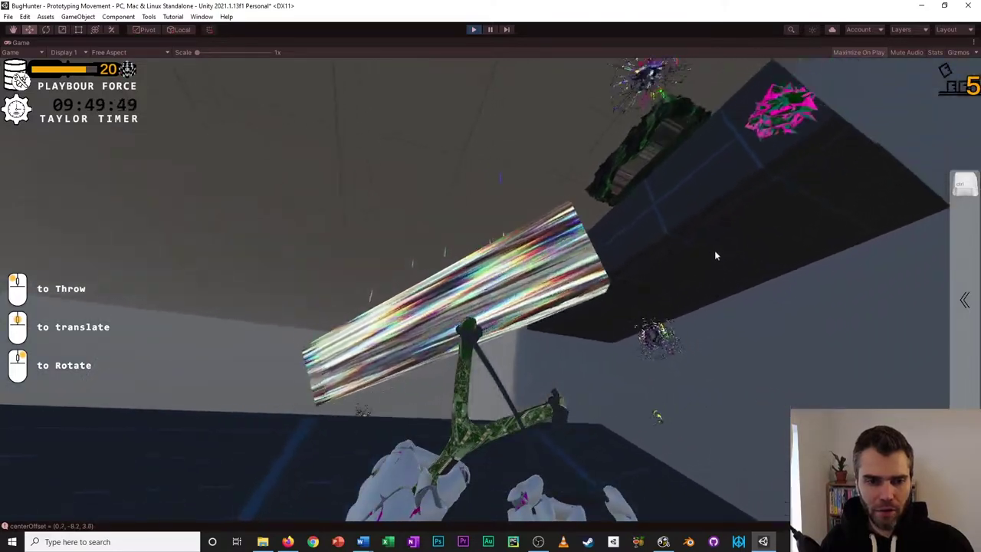
{"action": "left_click", "coordinate": [883, 278]}
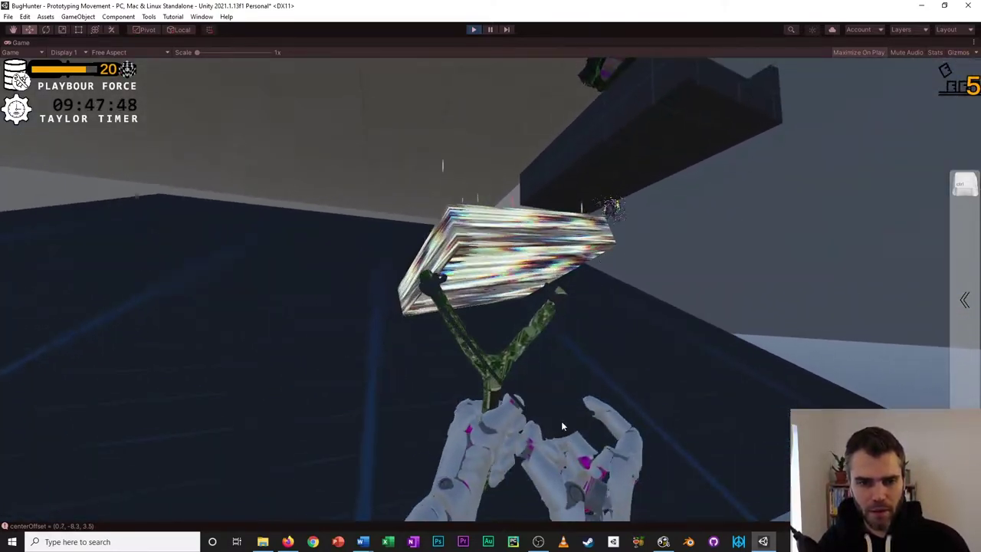
{"action": "key", "text": "e"}
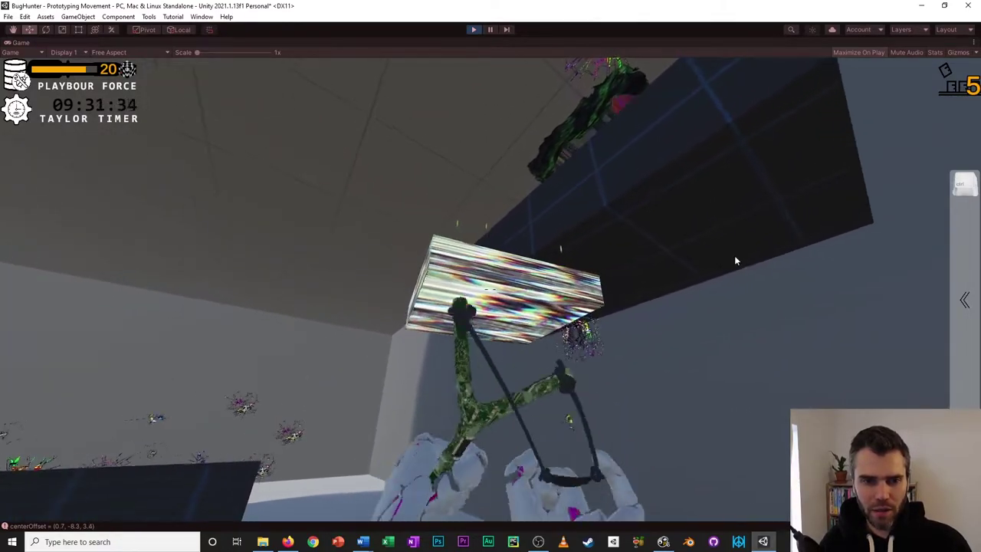
{"action": "left_click", "coordinate": [384, 462]}
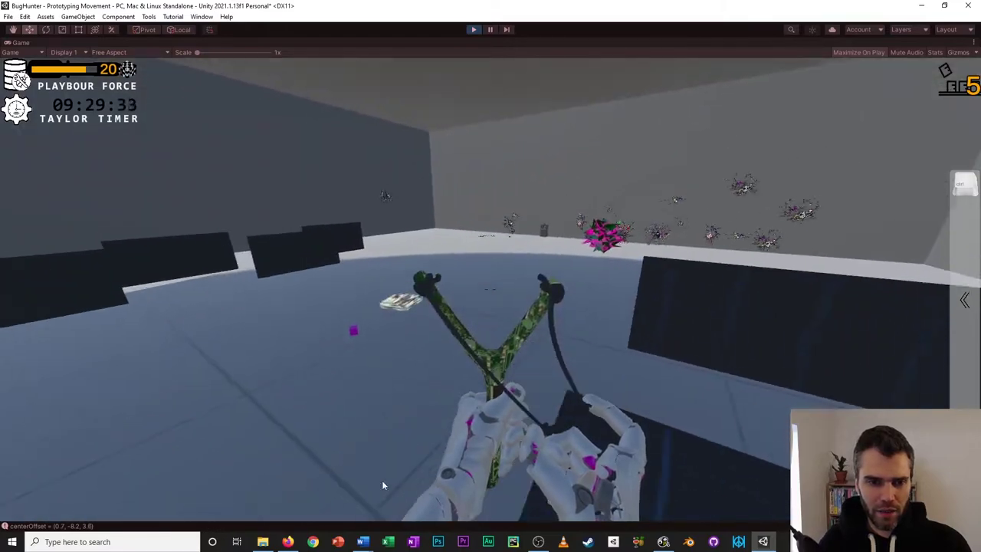
Fetch the second glitching slab and leave it floating next to the first one near the raised platform.
{"action": "key", "text": "w"}
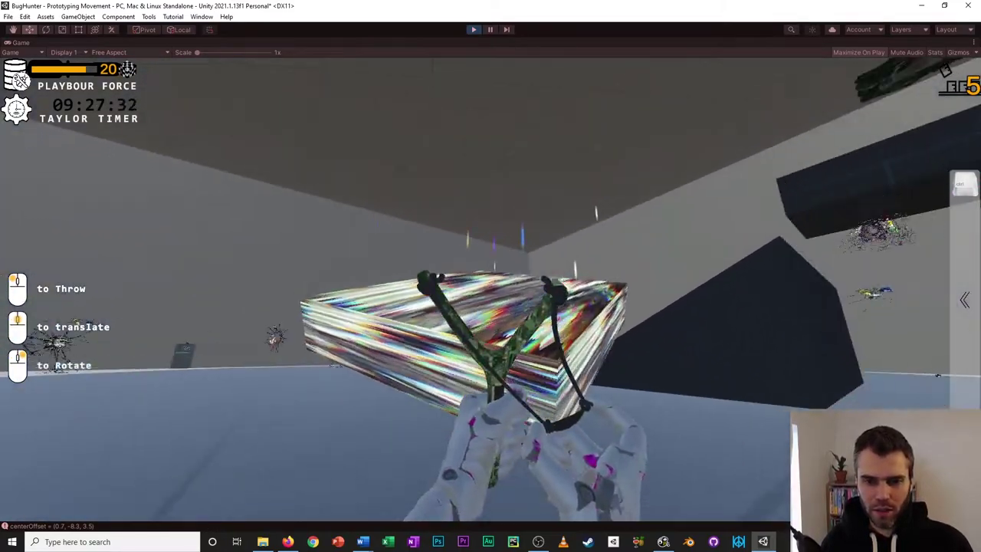
{"action": "key", "text": "w"}
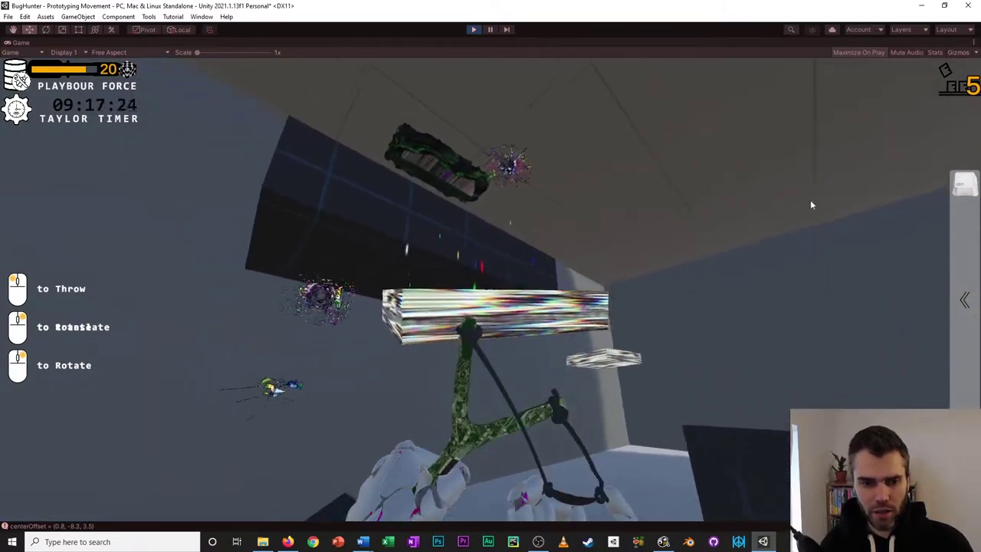
{"action": "key", "text": "w"}
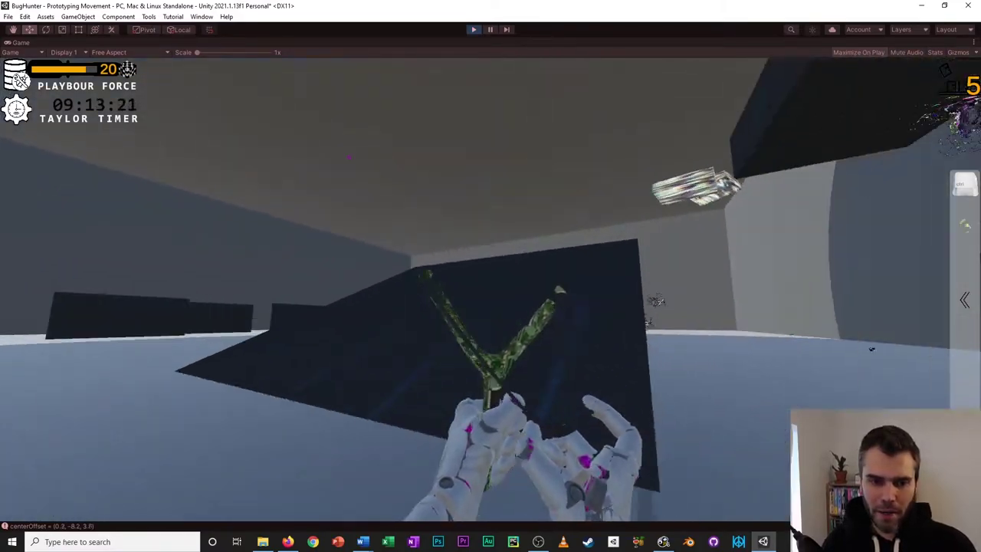
Try to jump from the ramp across the floating slabs onto the raised platform.
{"action": "key", "text": "w"}
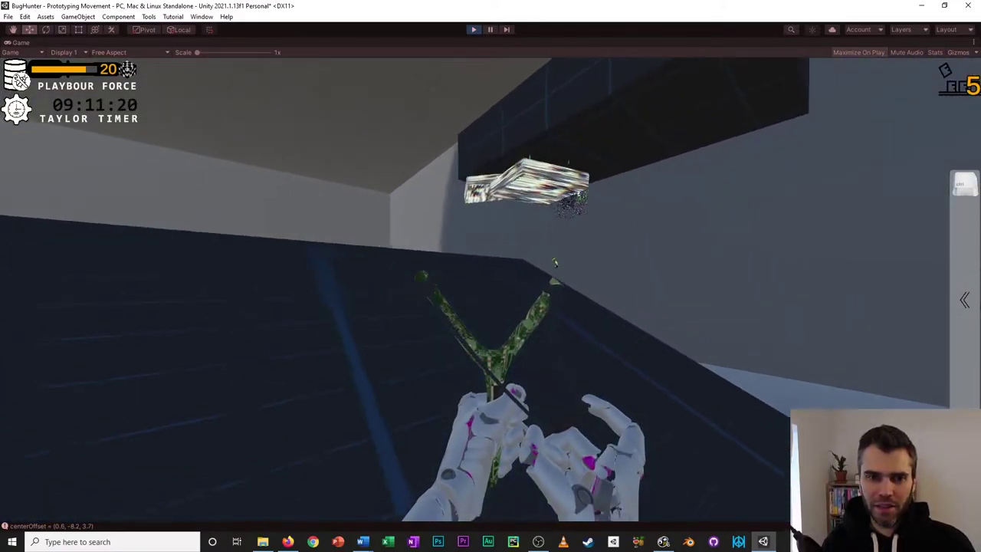
{"action": "key", "text": "space"}
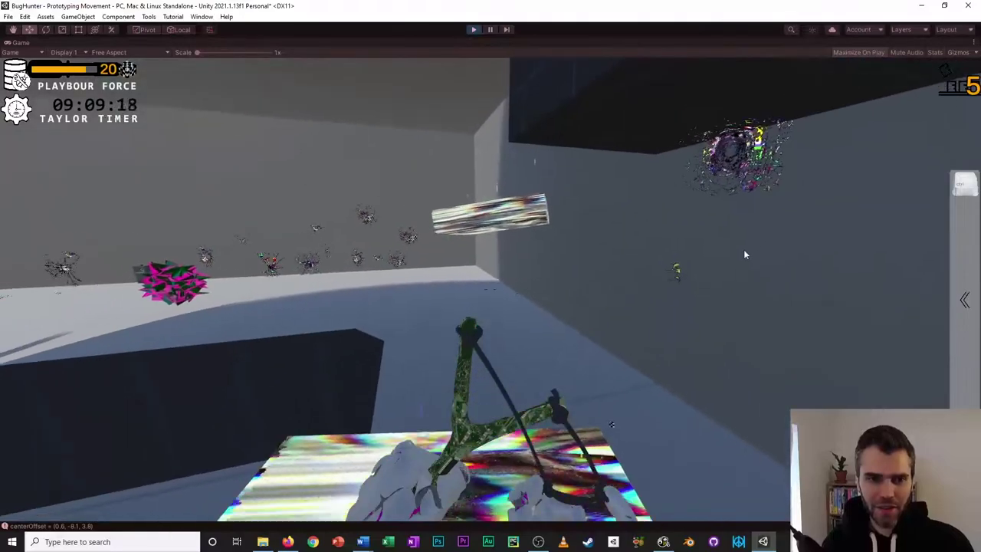
{"action": "key", "text": "space"}
{"action": "key", "text": "space"}
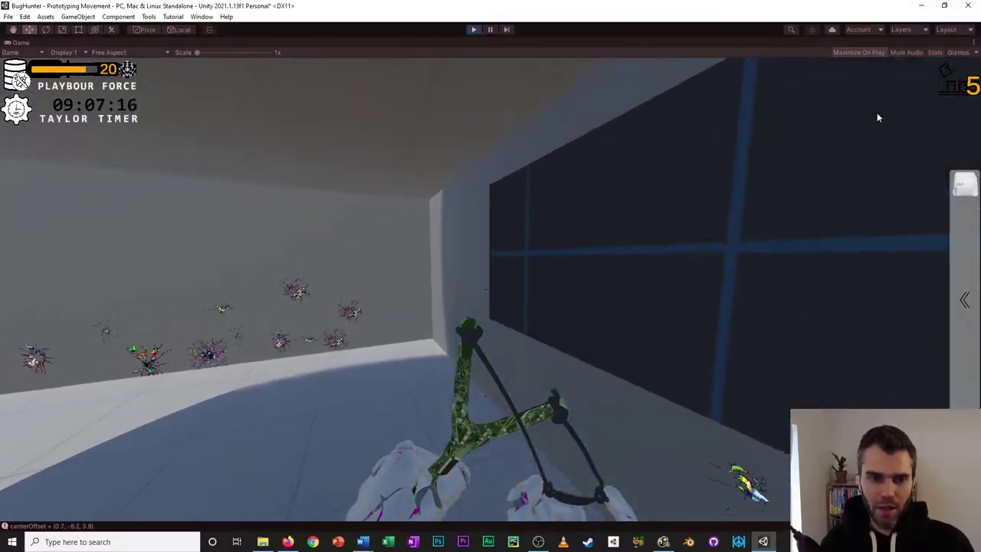
Walk back up the dark ramp and jump onto the nearest floating slab.
{"action": "key", "text": "w"}
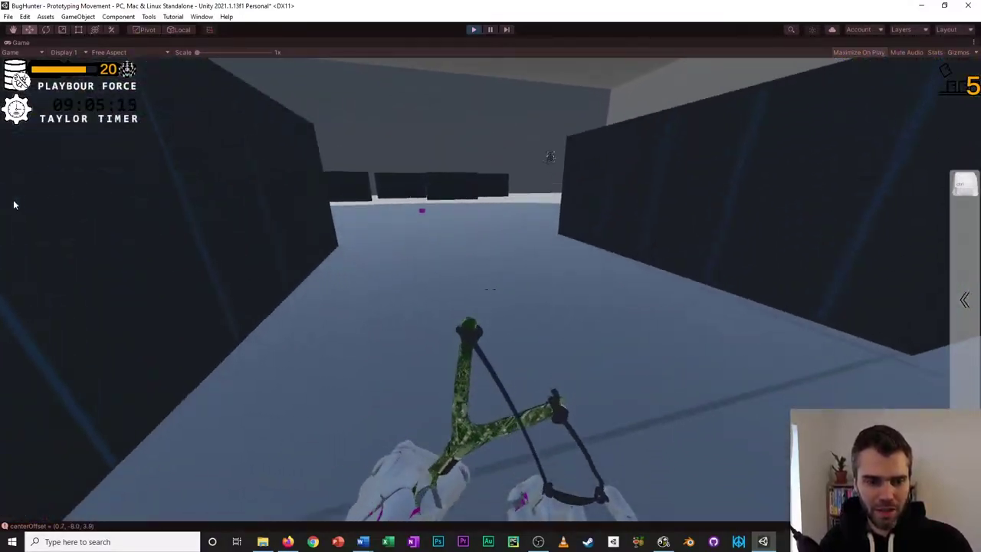
{"action": "key", "text": "w"}
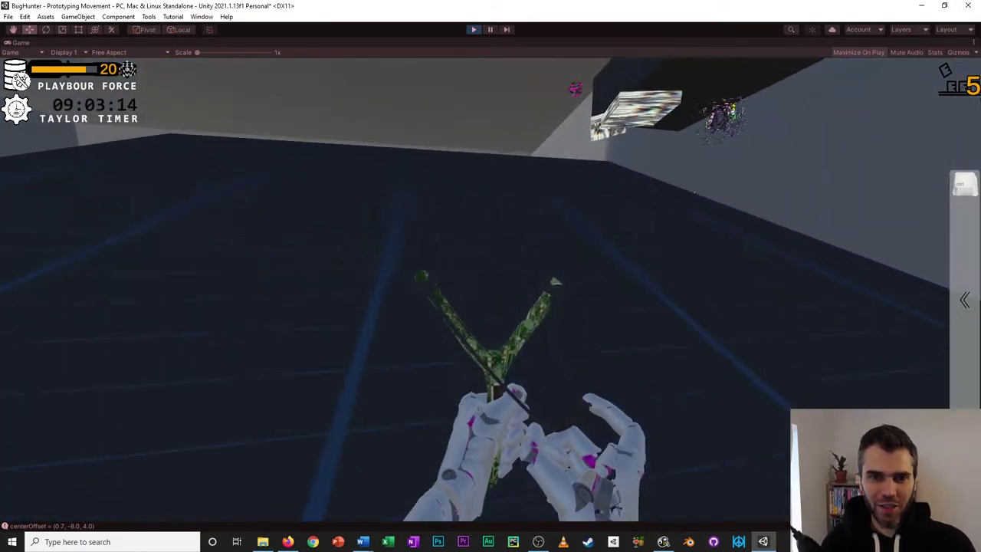
{"action": "key", "text": "space"}
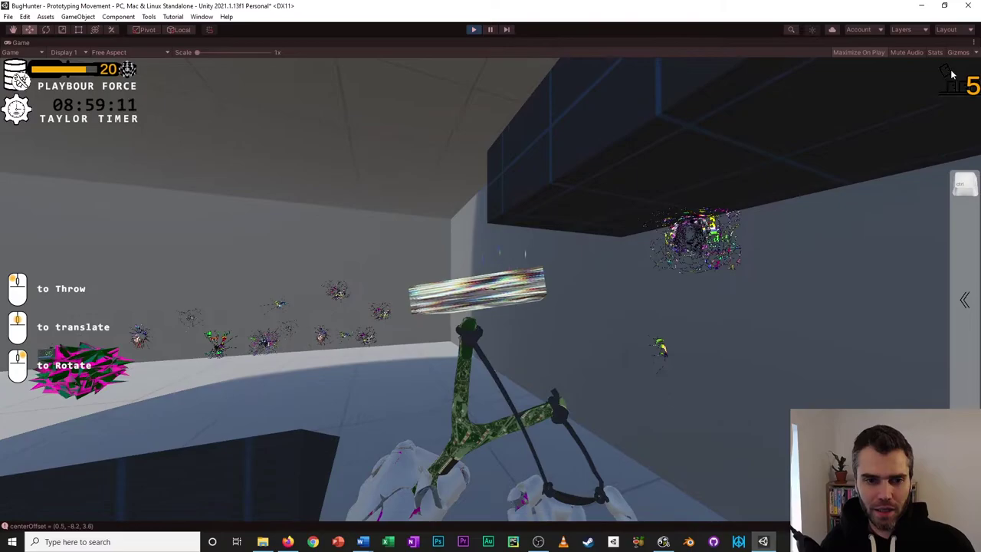
Release the held slab beside the raised dark platform and jump from the floating slabs onto the platform.
{"action": "left_click", "coordinate": [926, 148]}
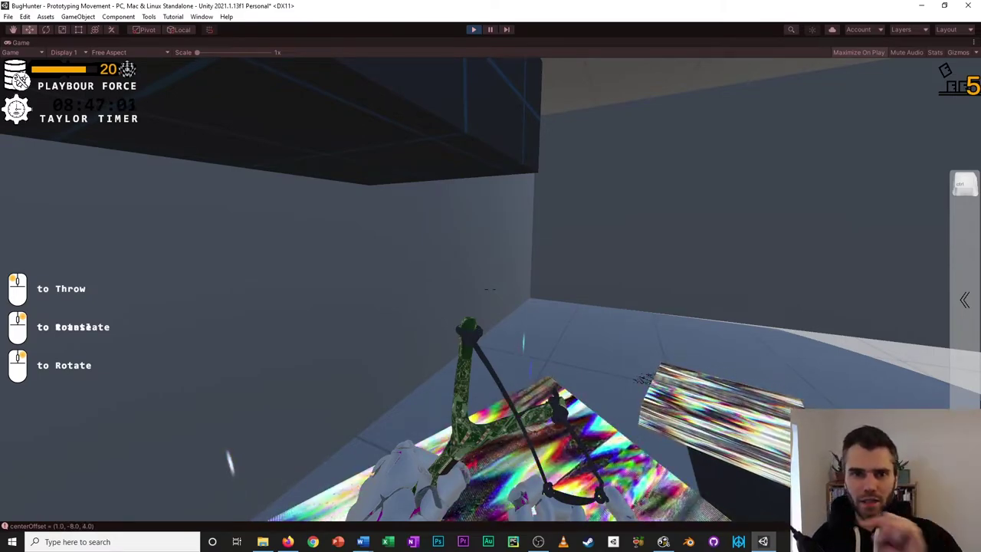
{"action": "key", "text": "space"}
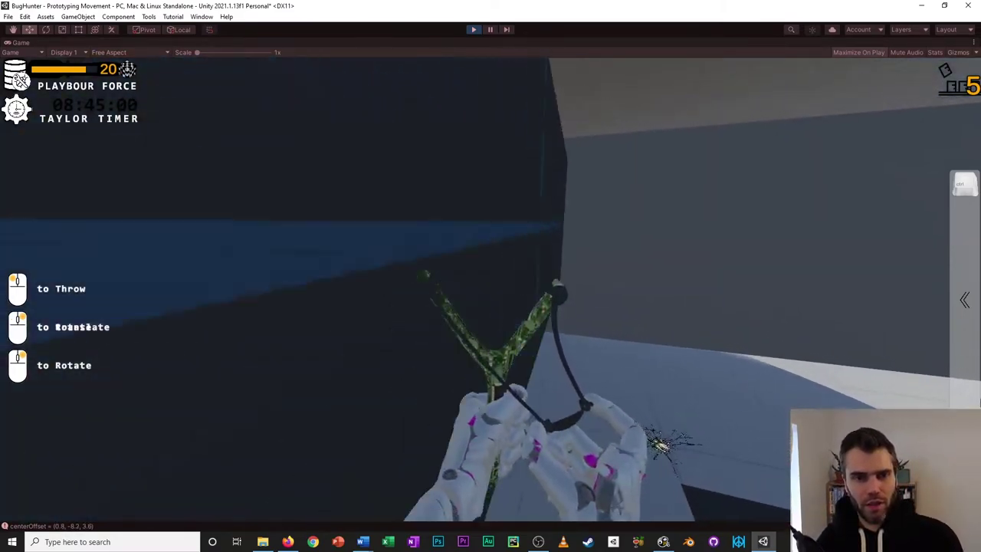
{"action": "left_click", "coordinate": [912, 408]}
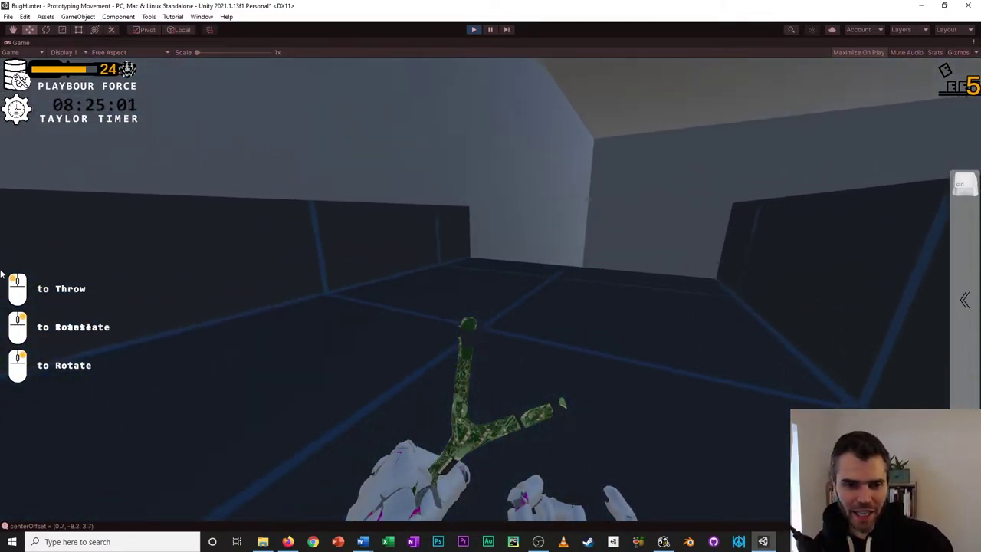
Try to switch the slingshot to the Enforcer ammo while walking along the raised platform.
{"action": "key", "text": "Tab"}
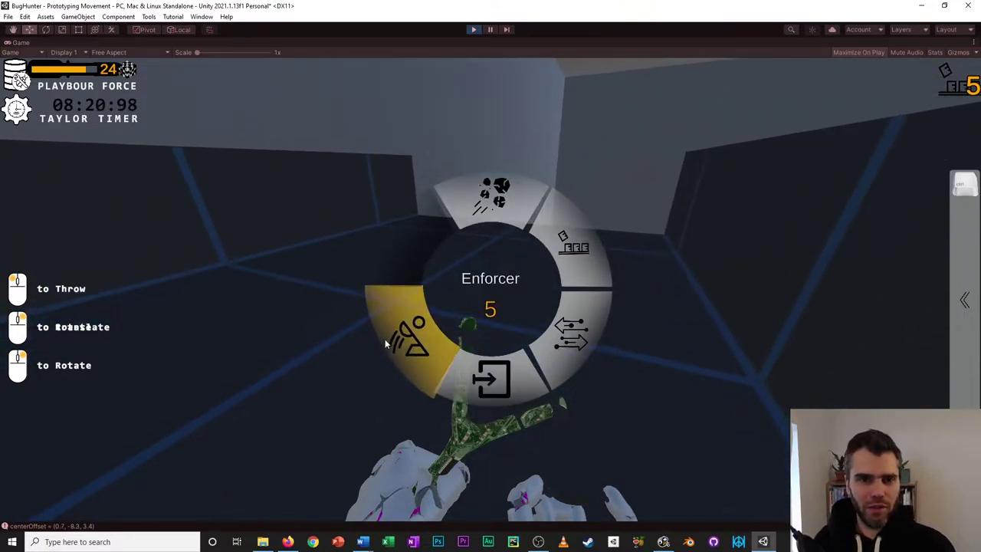
{"action": "left_click", "coordinate": [384, 339]}
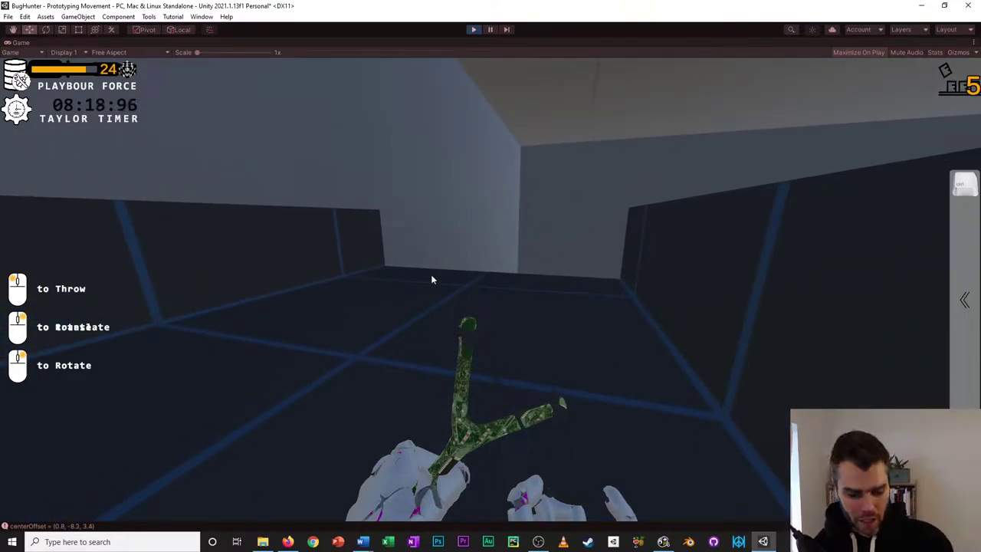
{"action": "key", "text": "w"}
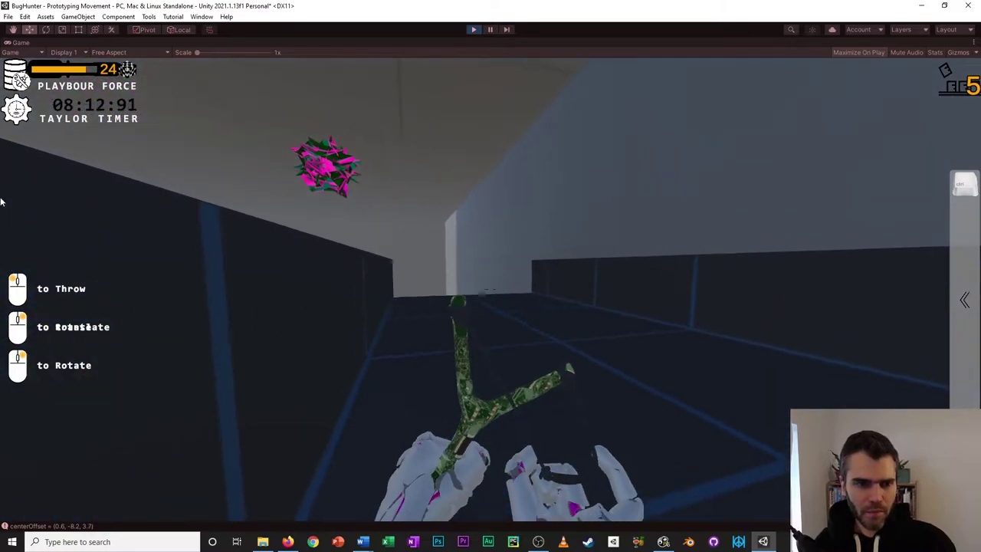
{"action": "key", "text": "Tab"}
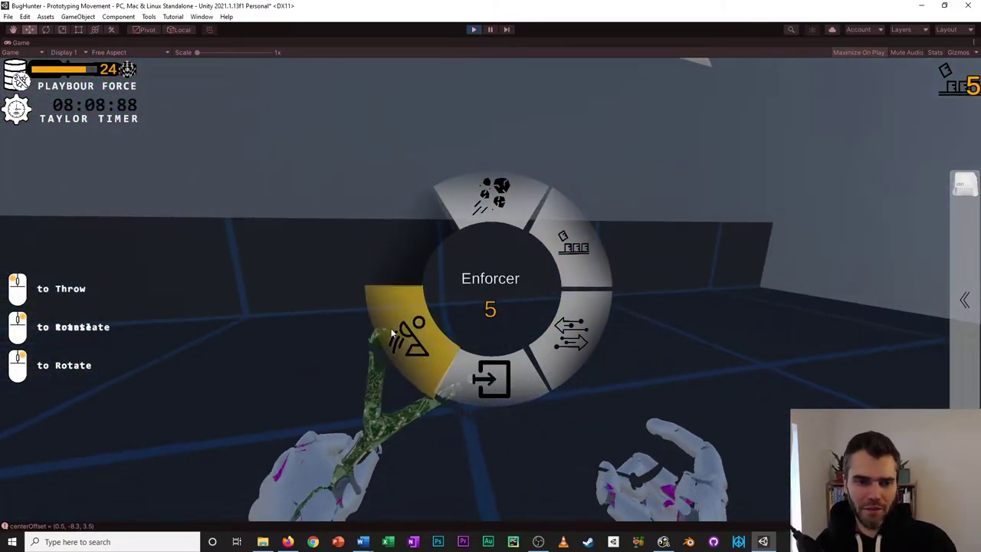
{"action": "key", "text": "Tab"}
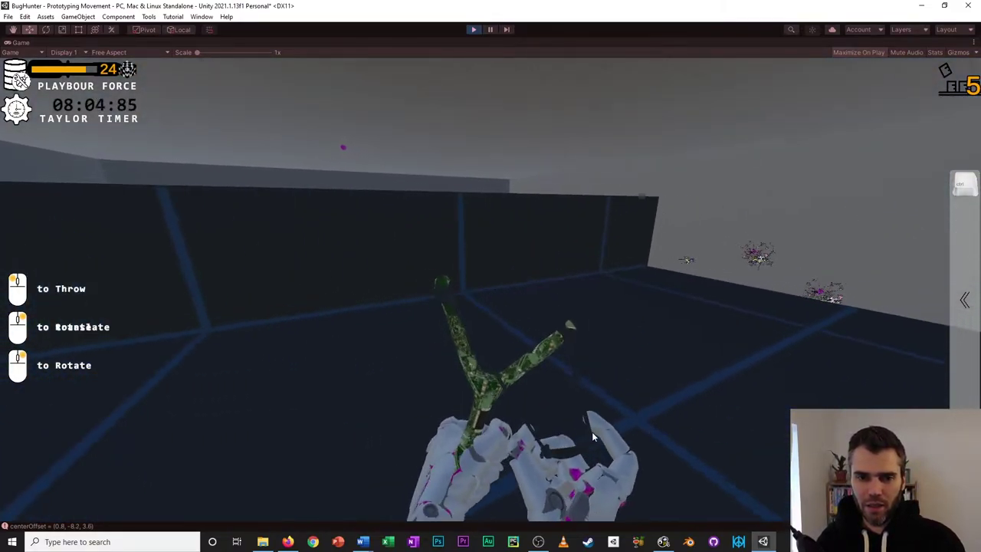
Select the Switcher ammo at the platform's edge, get down to the floor and turn toward the small purple cube.
{"action": "key", "text": "w"}
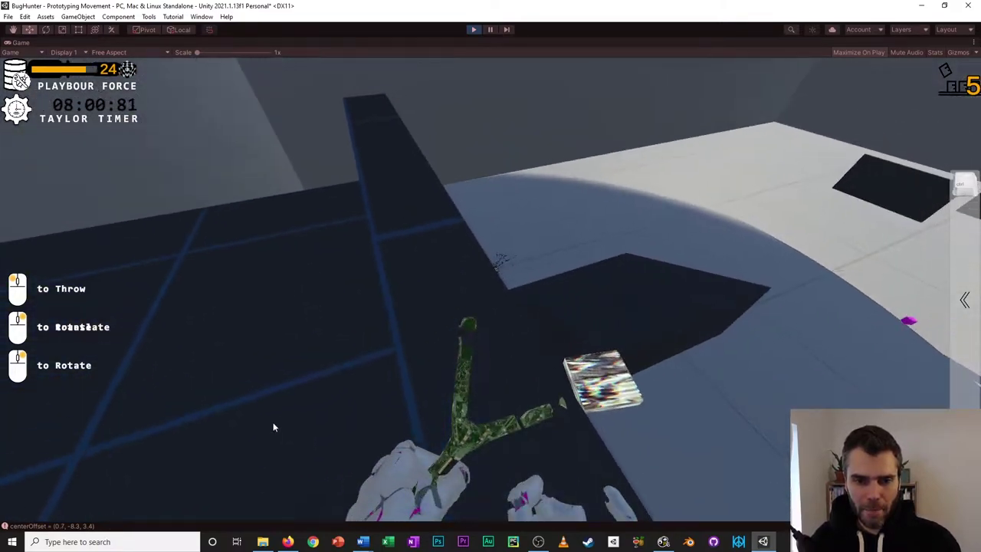
{"action": "key", "text": "Tab"}
{"action": "key", "text": "Tab"}
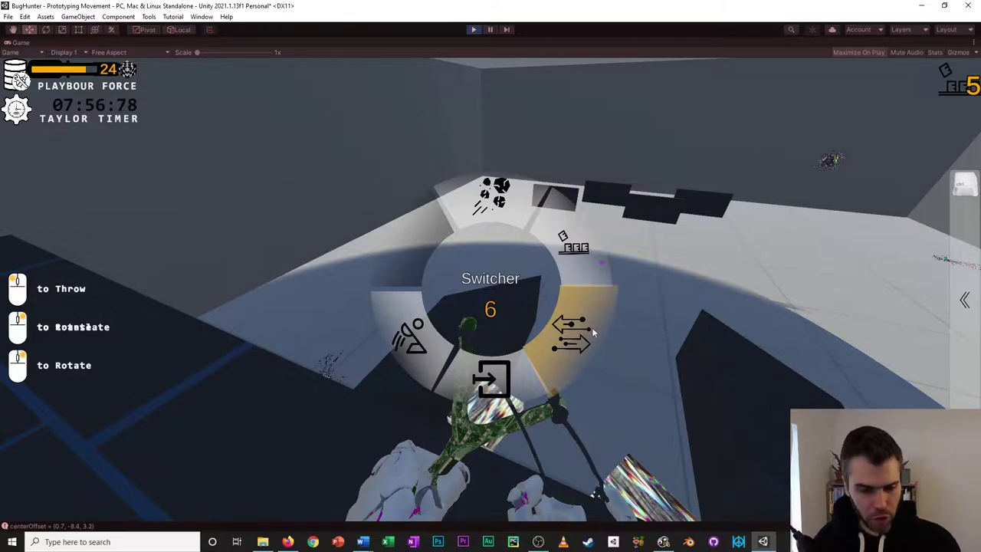
{"action": "left_click", "coordinate": [588, 325]}
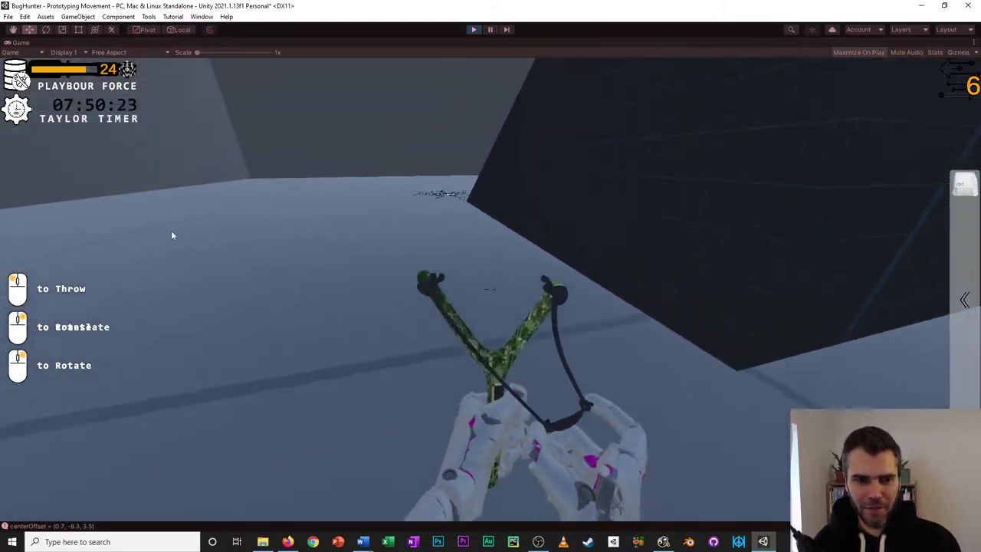
{"action": "right_click_drag", "start_coordinate": [171, 236], "coordinate": [555, 63]}
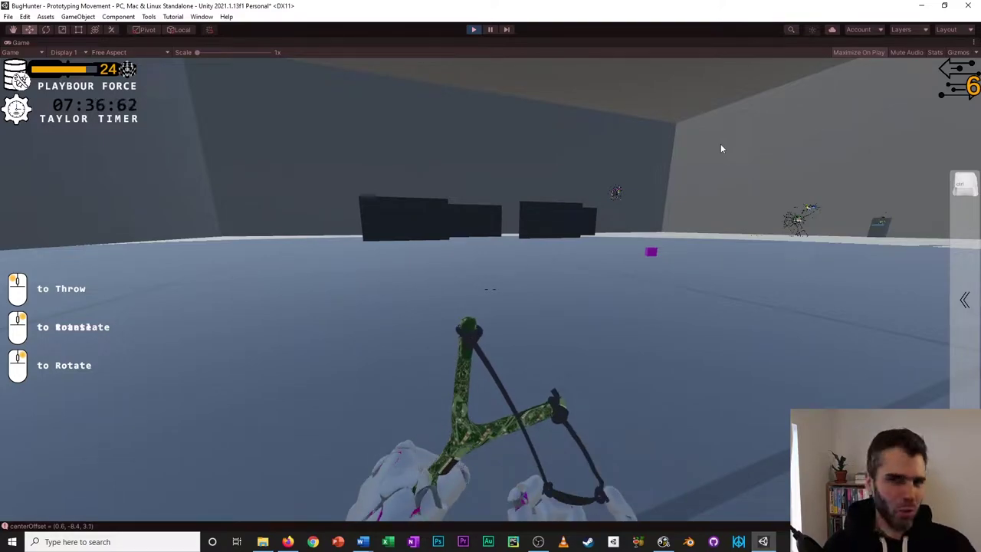
Walk across the floor past the small purple cube to the foot of the dark ramp.
{"action": "key", "text": "w"}
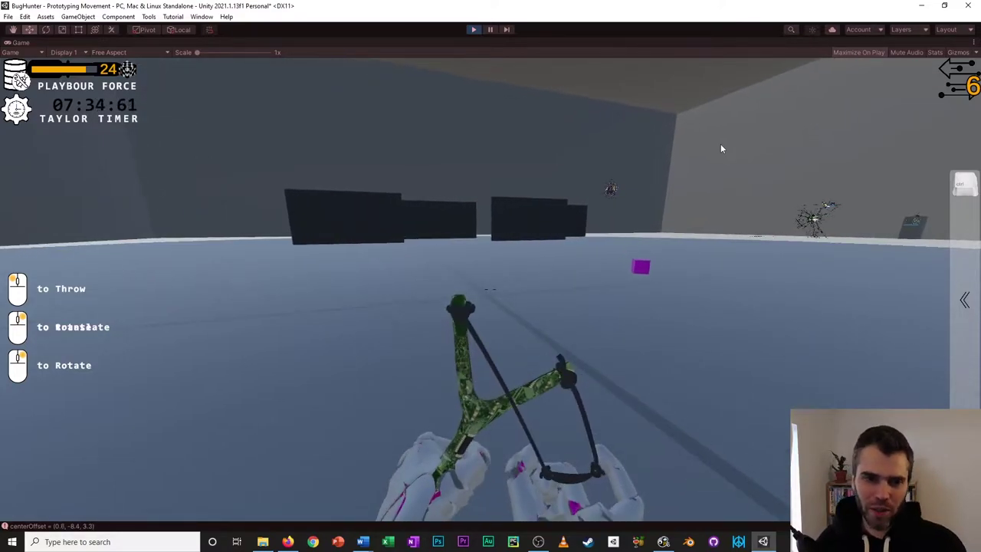
{"action": "key", "text": "w"}
{"action": "key", "text": "d"}
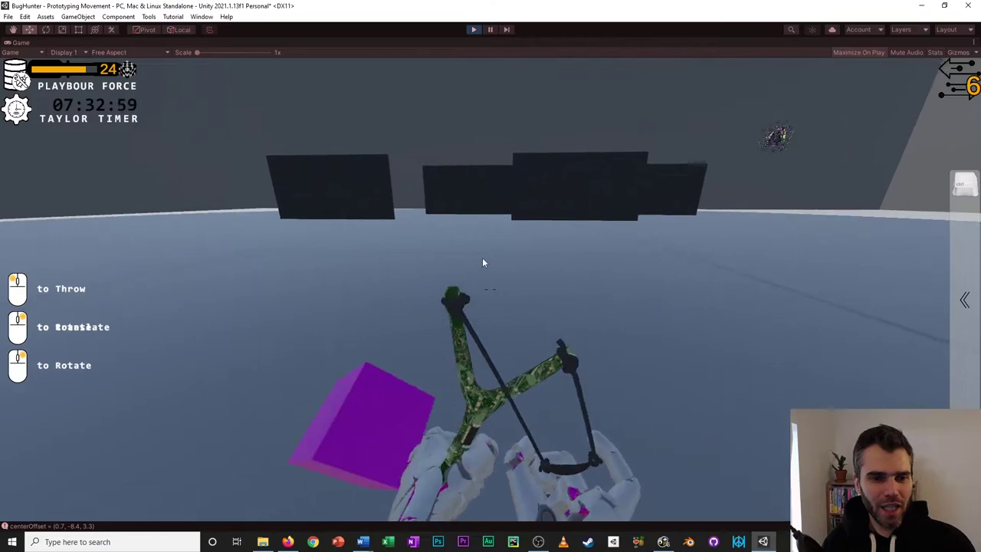
{"action": "key", "text": "w"}
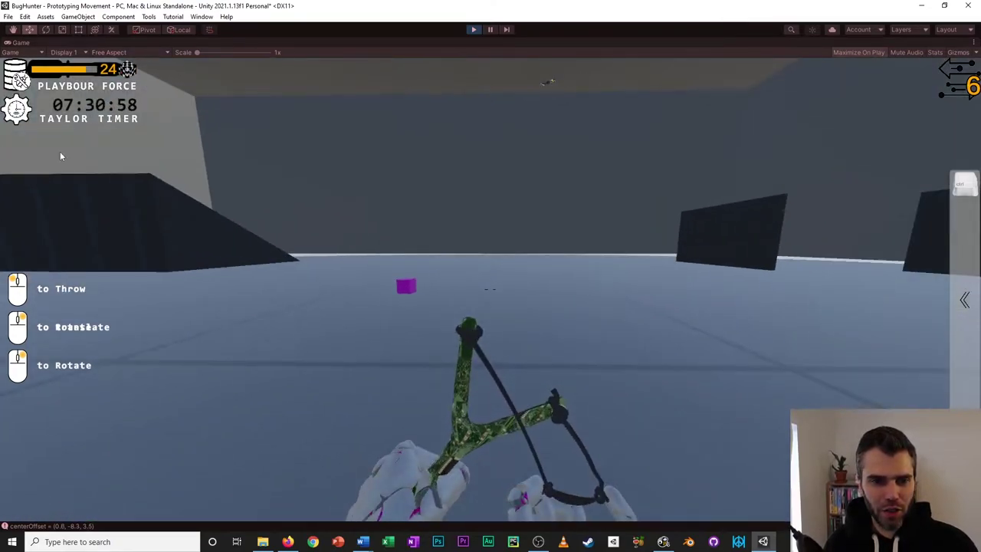
{"action": "key", "text": "w"}
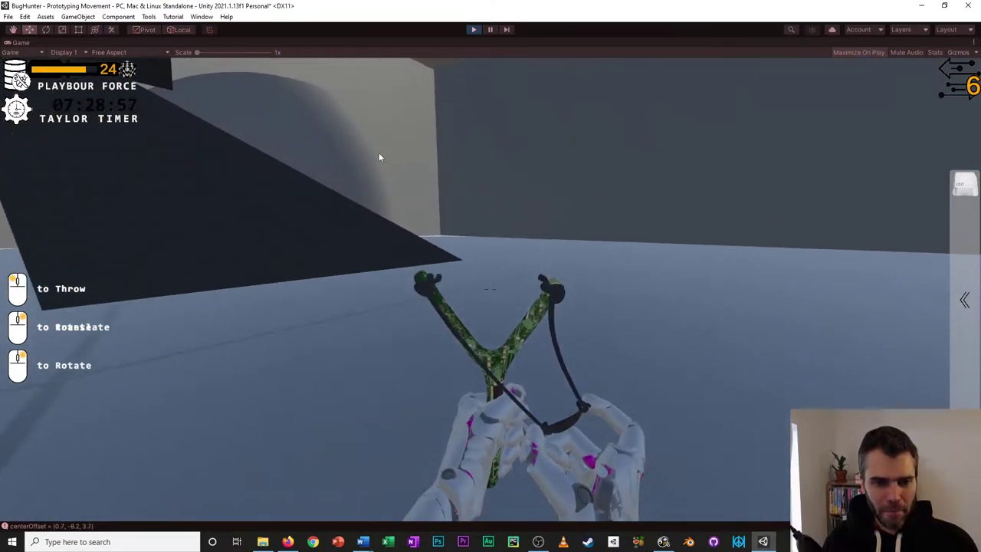
{"action": "key", "text": "w"}
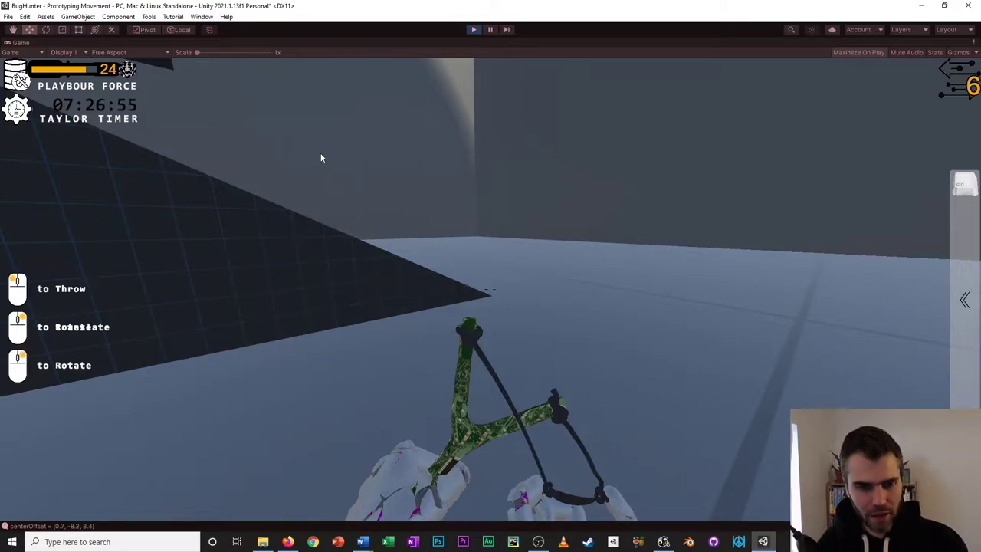
Jump onto the red slab beside the dark ramp, then get off and face it from the floor.
{"action": "key", "text": "s"}
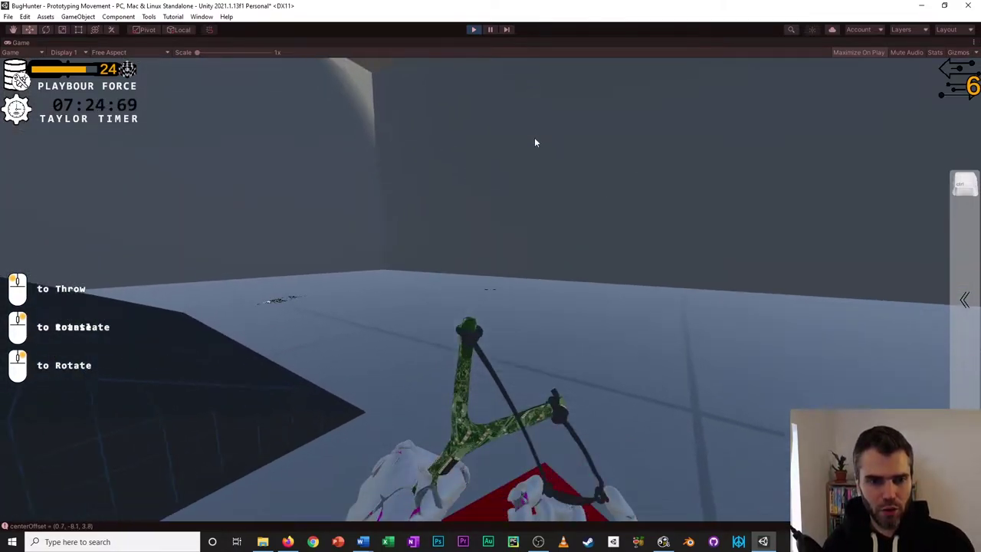
{"action": "key", "text": "w"}
{"action": "key", "text": "space"}
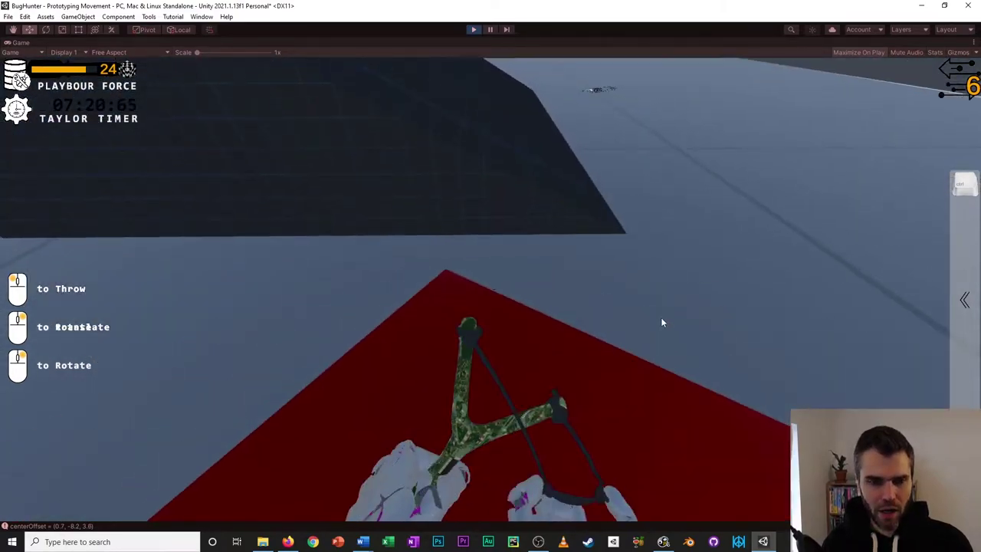
{"action": "key", "text": "s"}
{"action": "key", "text": "w"}
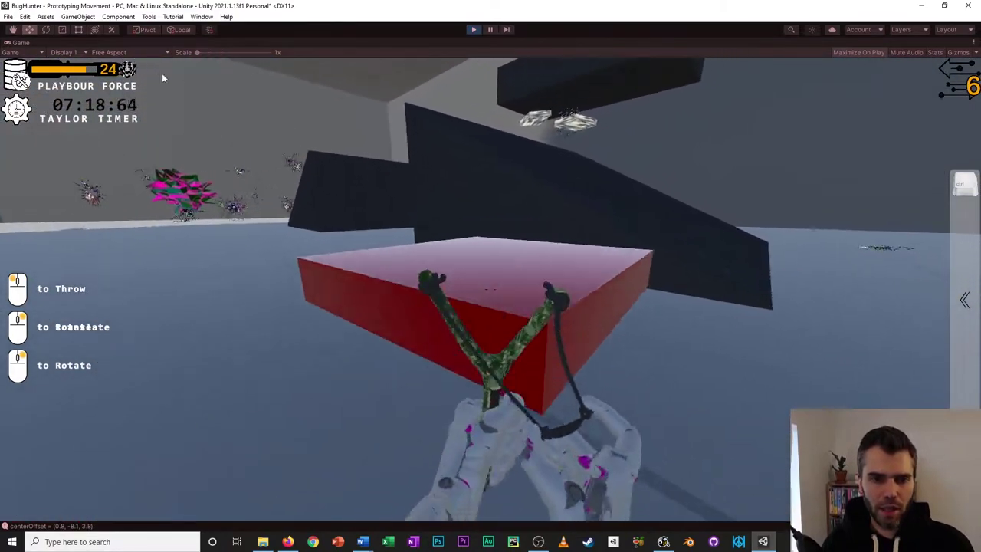
Leave the red slab, walk over to the small purple cube and aim down at it.
{"action": "key", "text": "w"}
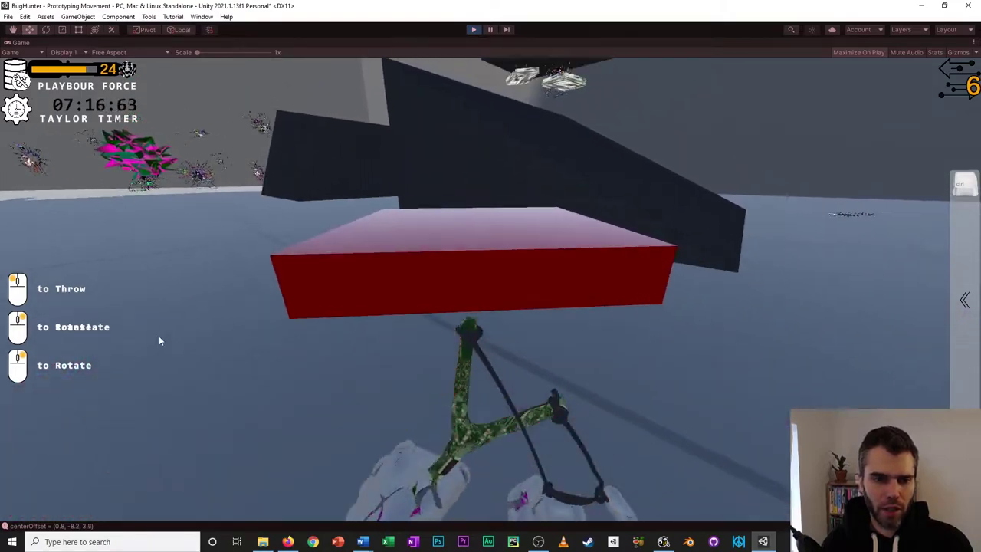
{"action": "key", "text": "a"}
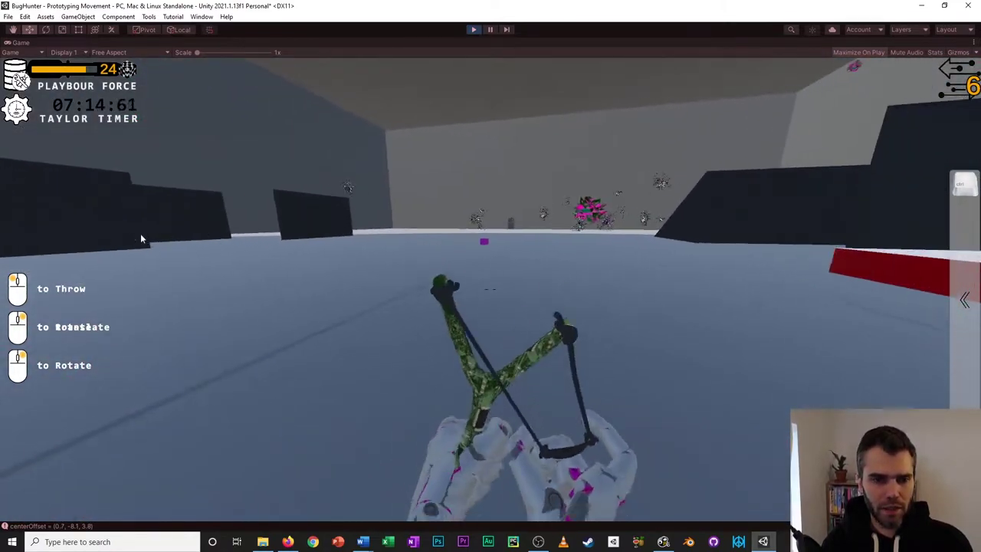
{"action": "key", "text": "w"}
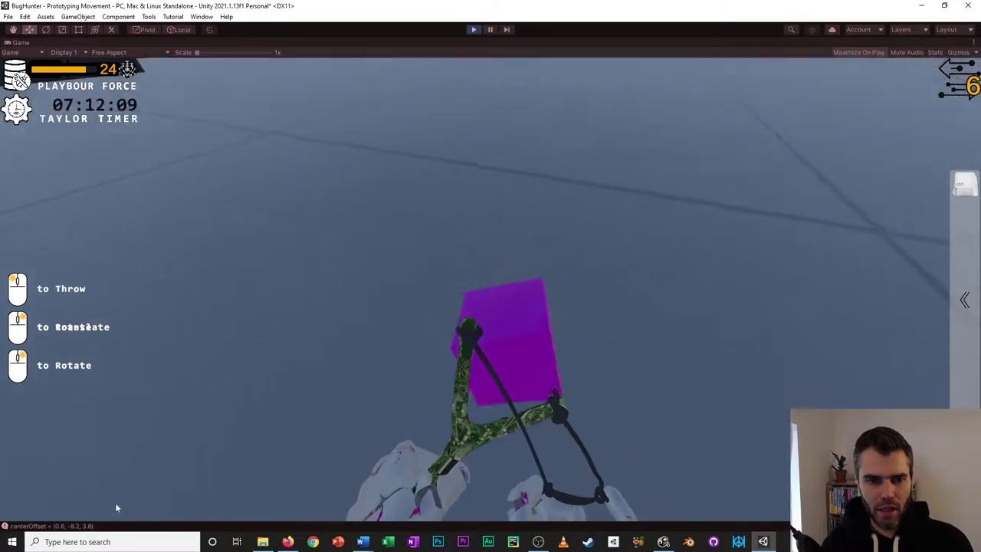
{"action": "left_click", "coordinate": [117, 508]}
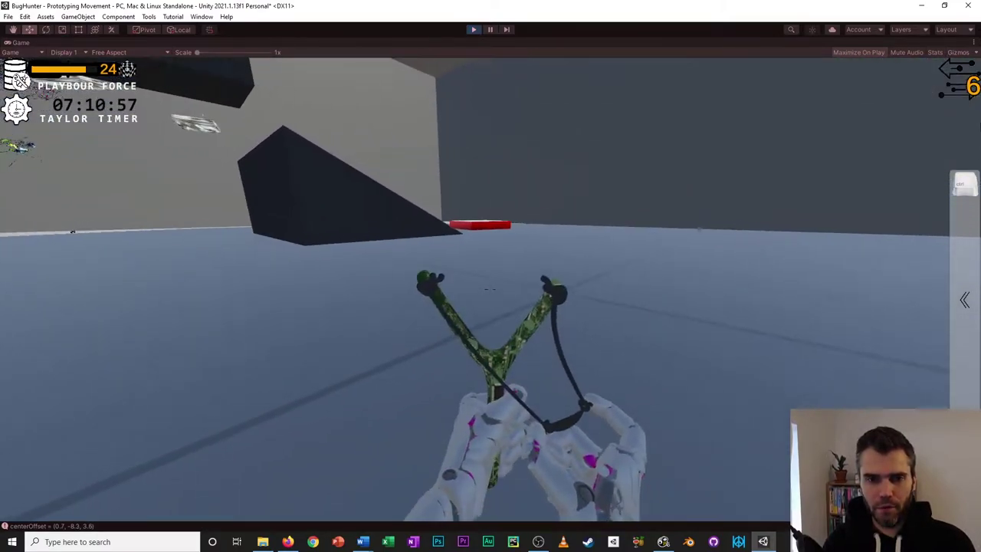
Return to the red slab by the ramp and glitch it with a Switcher shot from the slingshot.
{"action": "key", "text": "w"}
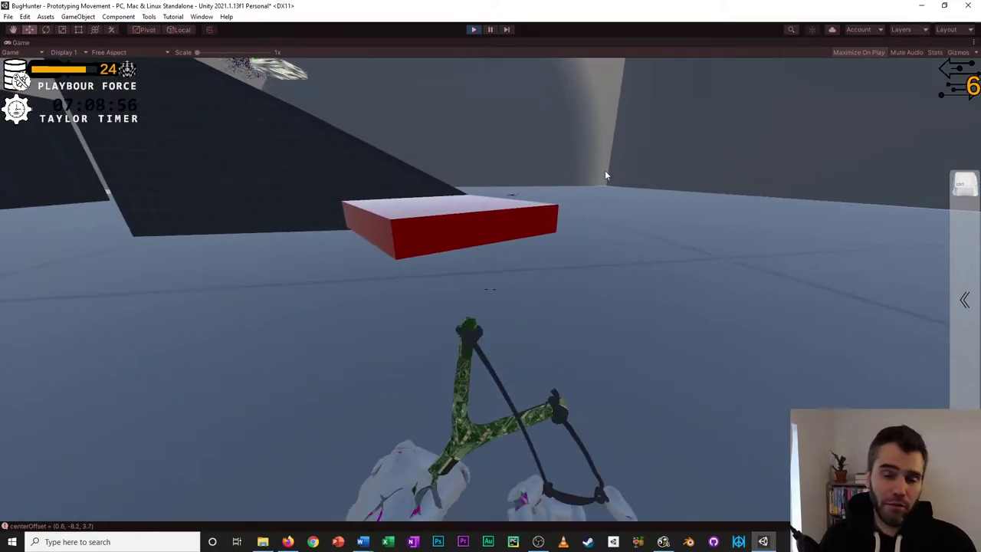
{"action": "key", "text": "w"}
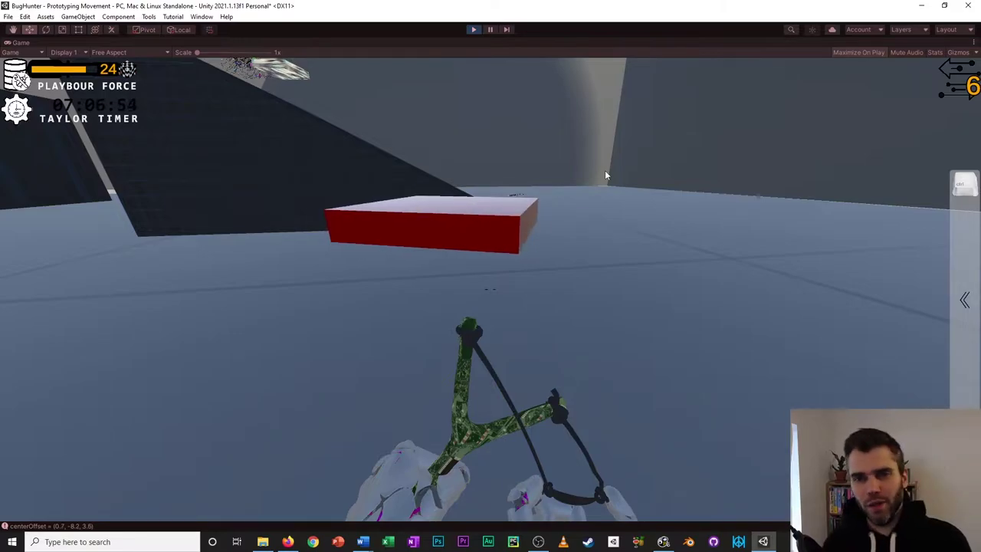
{"action": "key", "text": "space"}
{"action": "key", "text": "s"}
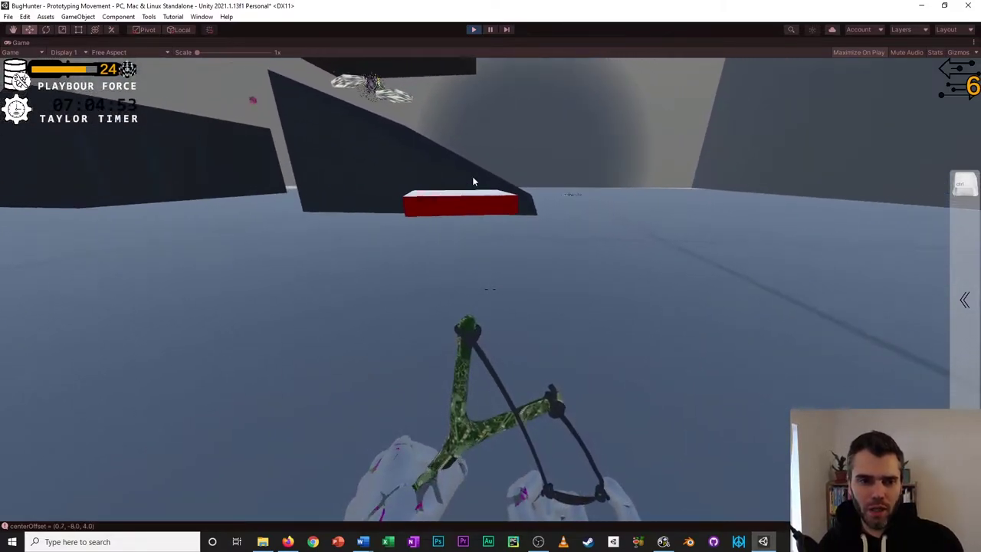
{"action": "key", "text": "w"}
{"action": "key", "text": "s"}
{"action": "left_click", "coordinate": [492, 67]}
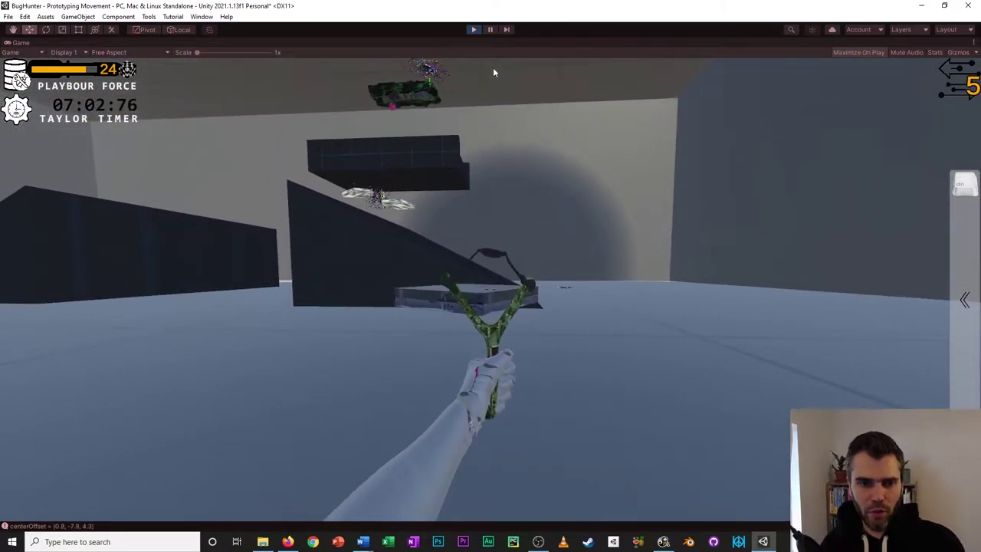
Switch the slingshot to the unlimited ammo and approach the glitched slab.
{"action": "key", "text": "Tab"}
{"action": "left_click", "coordinate": [492, 184]}
{"action": "key", "text": "w"}
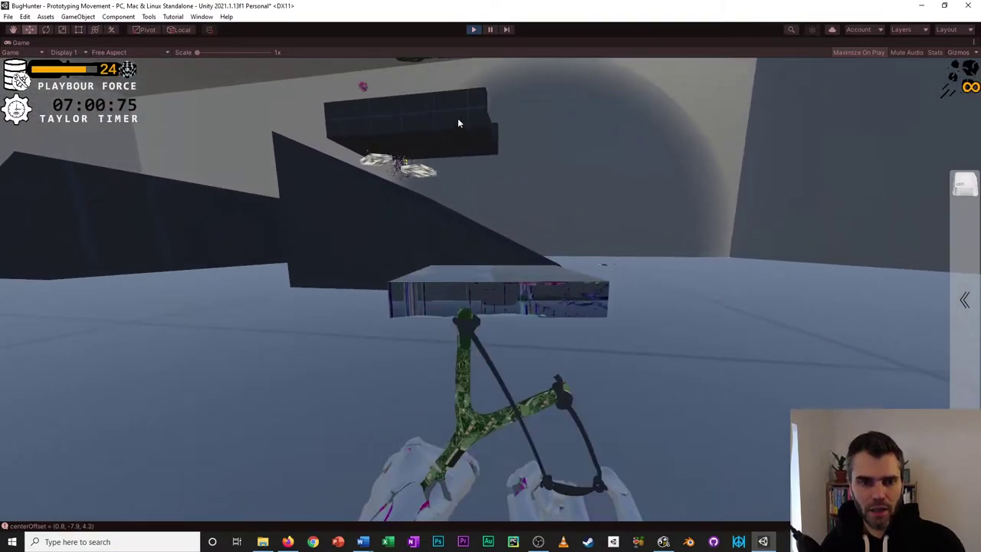
{"action": "key", "text": "d"}
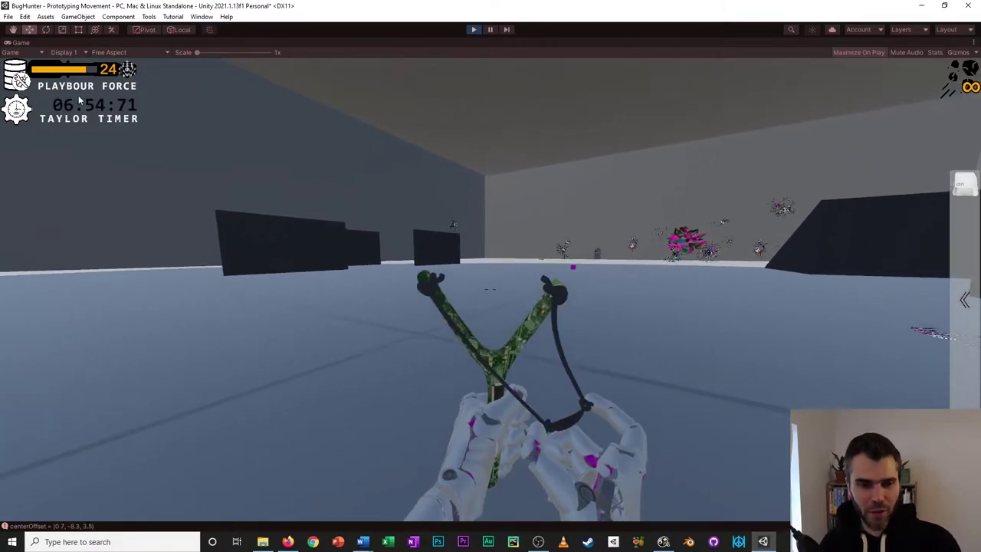
Jump onto the red slab above the floor and look over the arena from it.
{"action": "key", "text": "w"}
{"action": "key", "text": "space"}
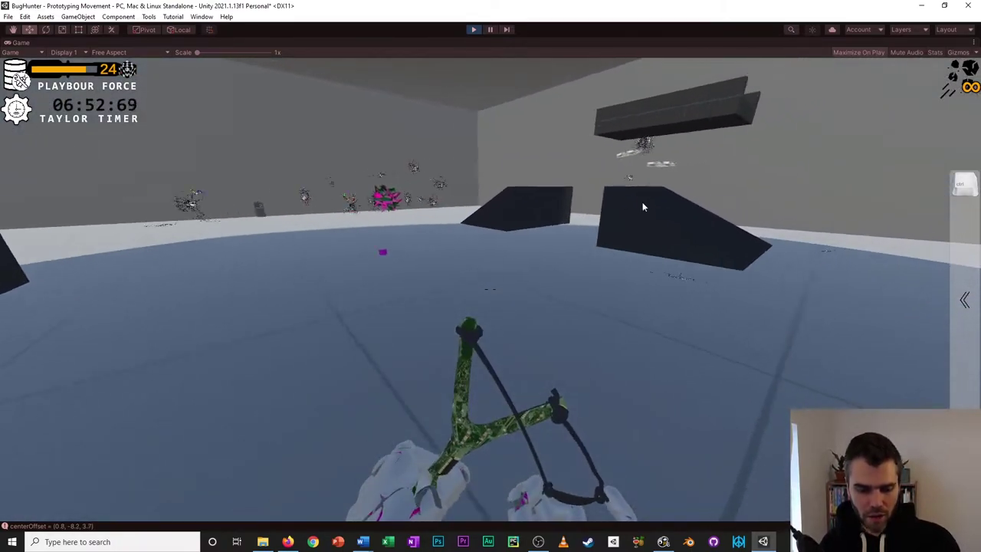
{"action": "key", "text": "s"}
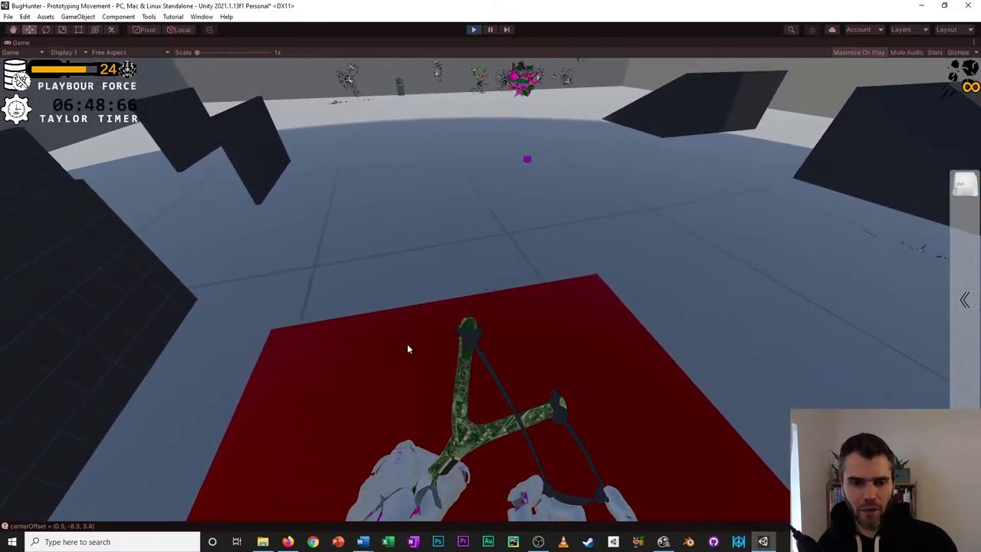
{"action": "key", "text": "w"}
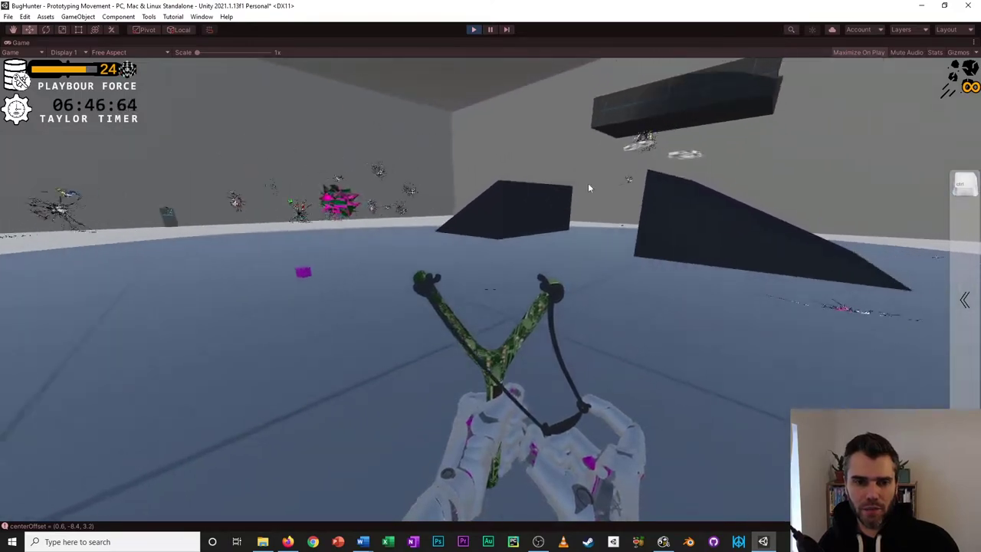
Cross the arena past the spiky pink-and-green object and fire the slingshot from above the floating red slab.
{"action": "key", "text": "w"}
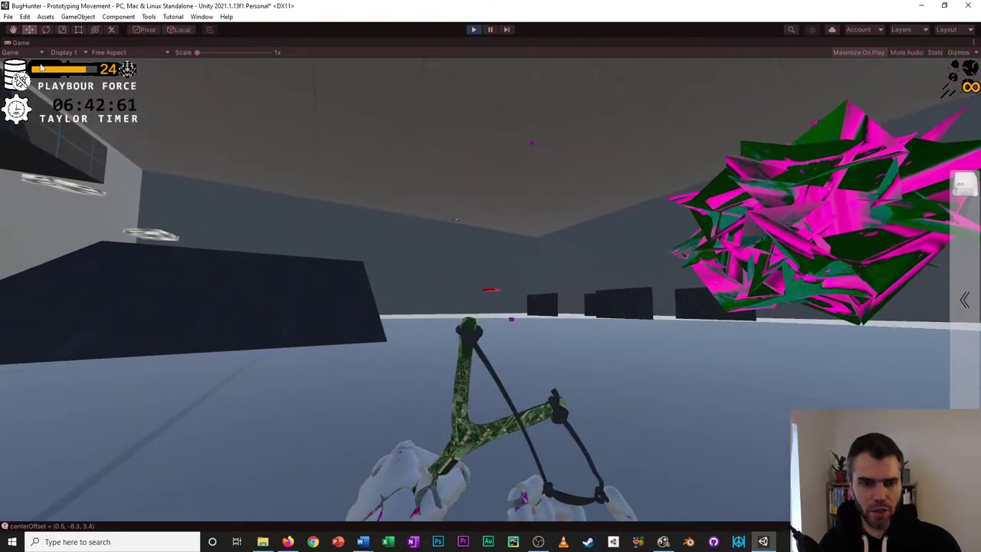
{"action": "key", "text": "e"}
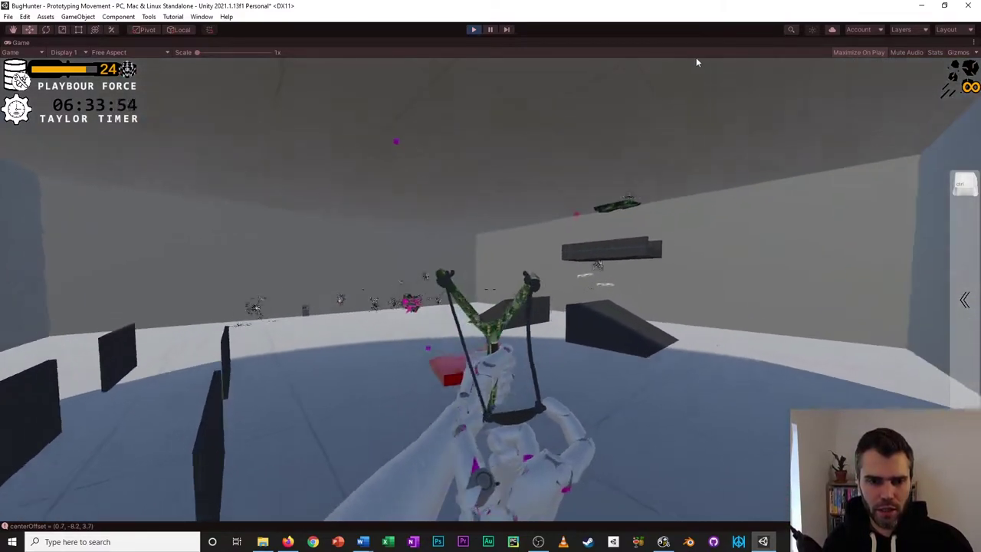
{"action": "mouse_move", "coordinate": [695, 58]}
{"action": "left_mouse_down"}
{"action": "mouse_move", "coordinate": [627, 57]}
{"action": "mouse_move", "coordinate": [631, 83]}
{"action": "mouse_move", "coordinate": [678, 126]}
{"action": "left_mouse_up"}
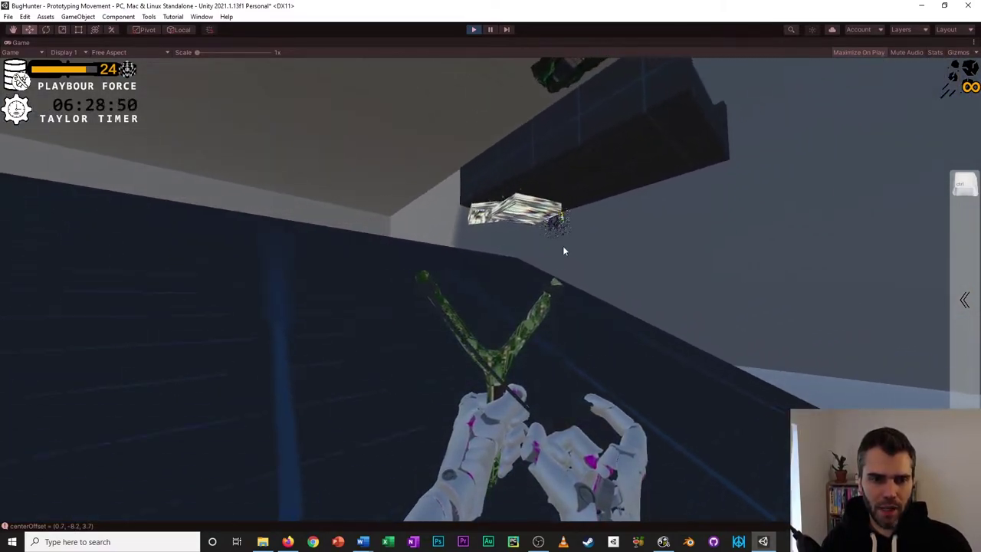
Jump from the dark ramp across the floating glitched slabs onto the raised platform.
{"action": "key", "text": "space"}
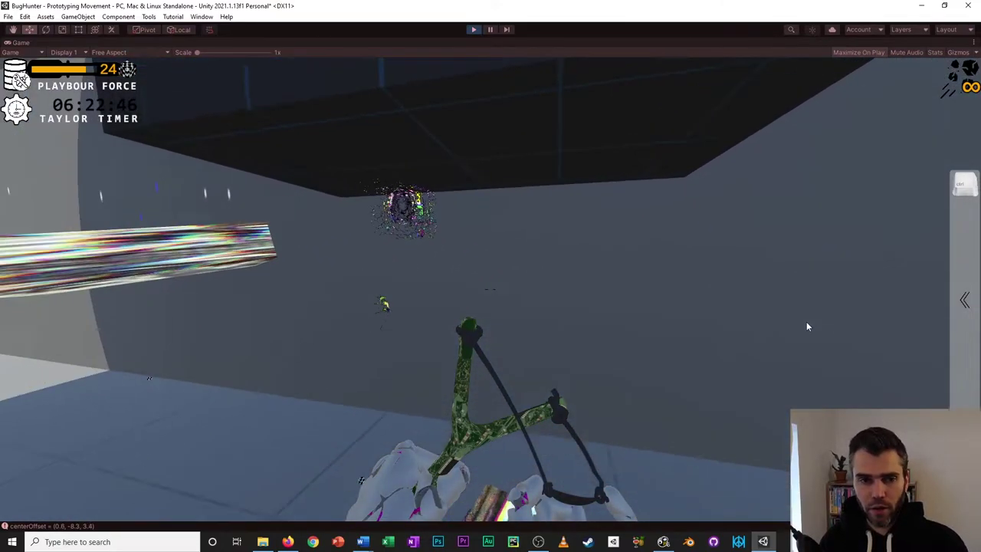
{"action": "key", "text": "space"}
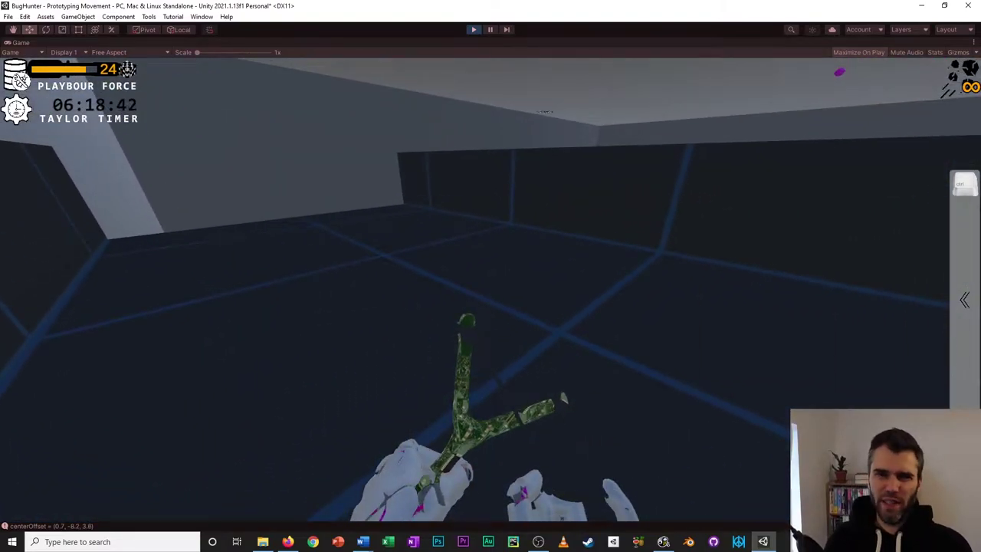
{"action": "key", "text": "space"}
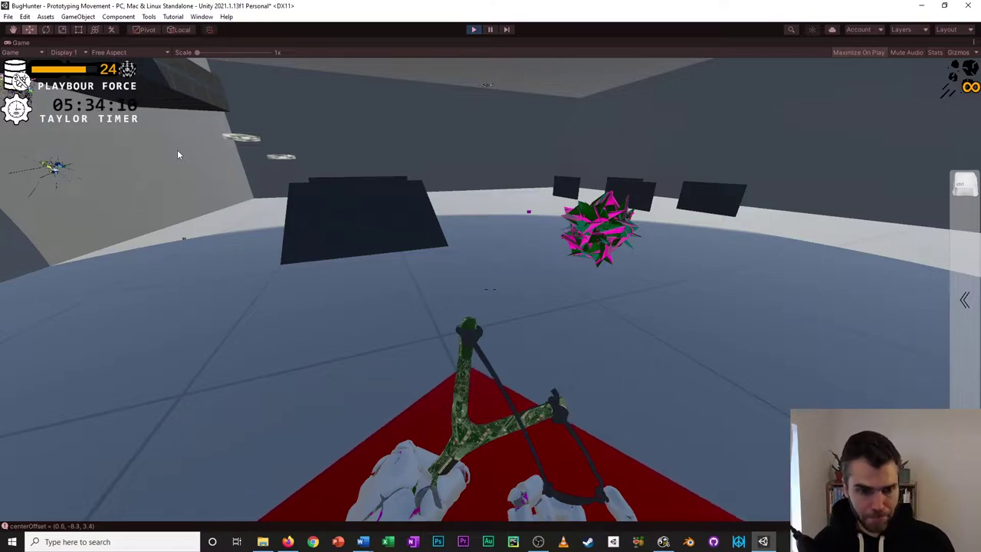
Leave the red slab and walk across the floor to the large colourful glitch crack on the wall.
{"action": "key", "text": "w"}
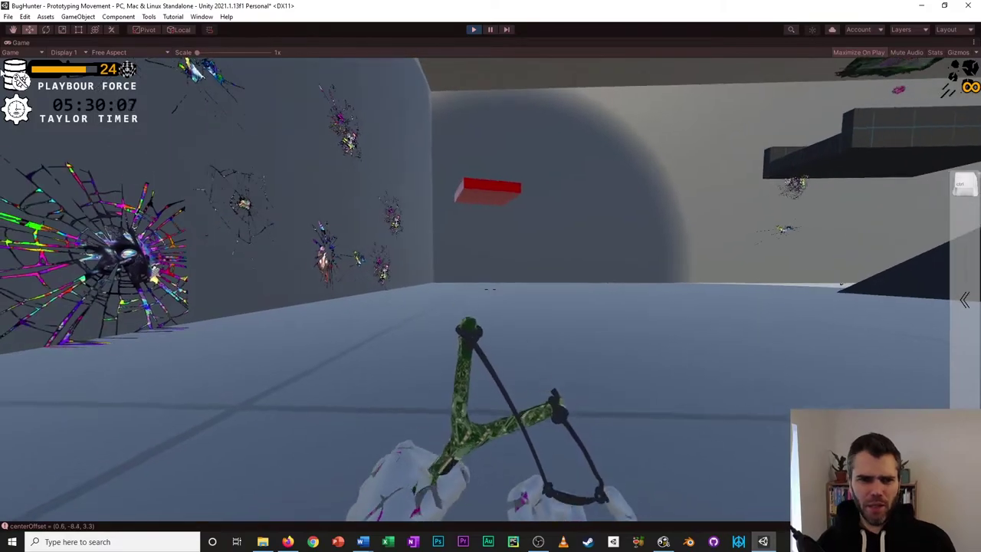
{"action": "key", "text": "w"}
{"action": "key", "text": "Escape"}
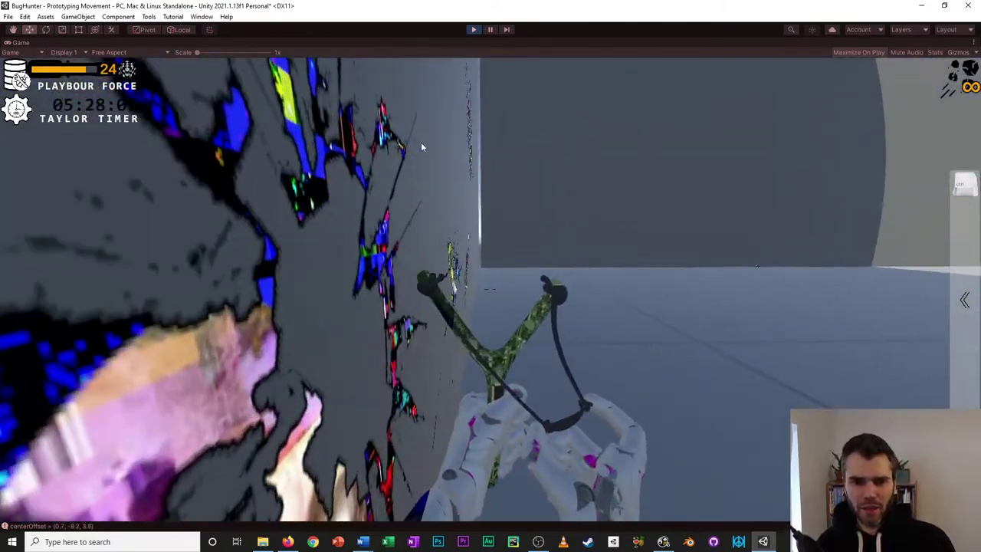
{"action": "left_click", "coordinate": [420, 143]}
{"action": "key", "text": "w"}
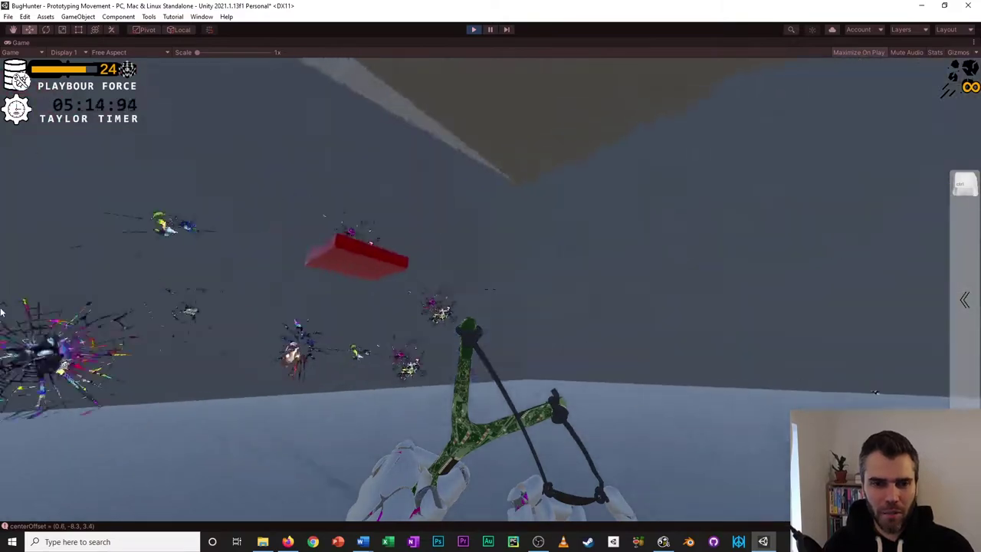
Head back past the dark ramp and climb onto the raised platform again.
{"action": "left_click", "coordinate": [23, 395]}
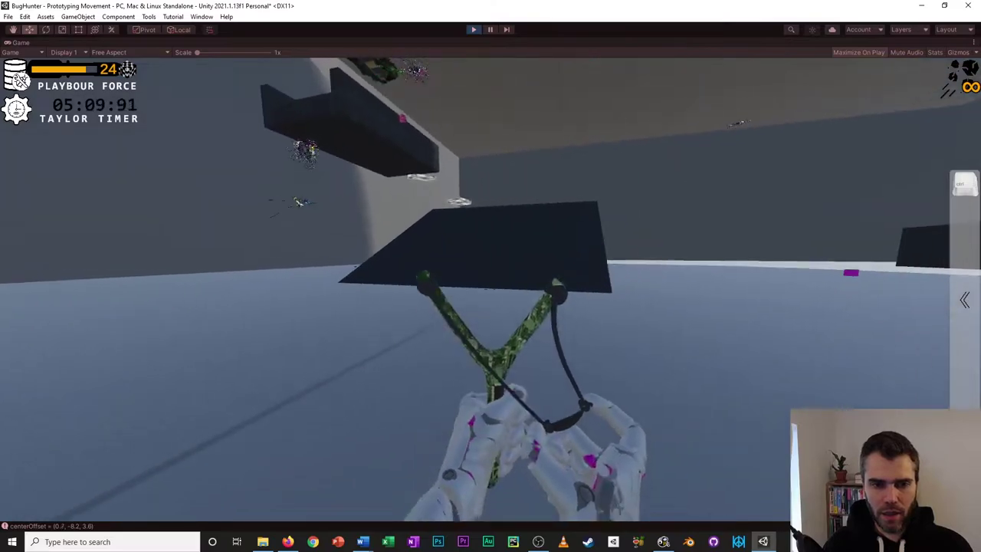
{"action": "key", "text": "w"}
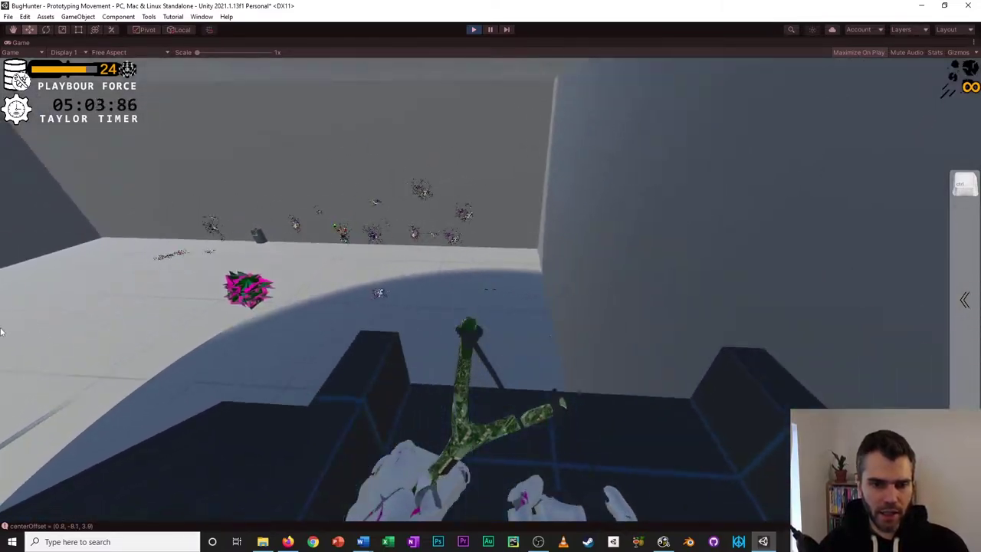
{"action": "key", "text": "space"}
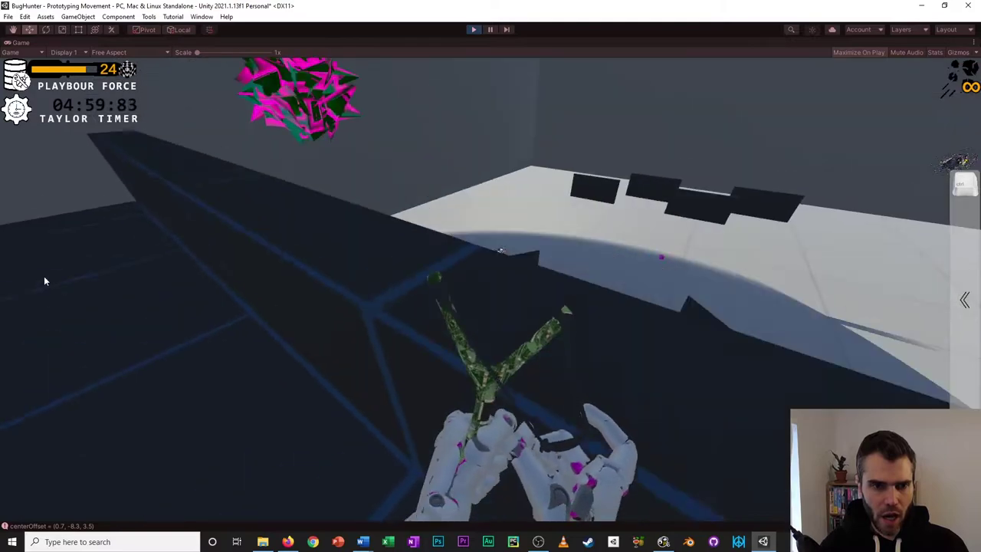
Move along the raised platform's side wall and extend the free hand to aim its red beam ahead.
{"action": "left_click", "coordinate": [8, 226]}
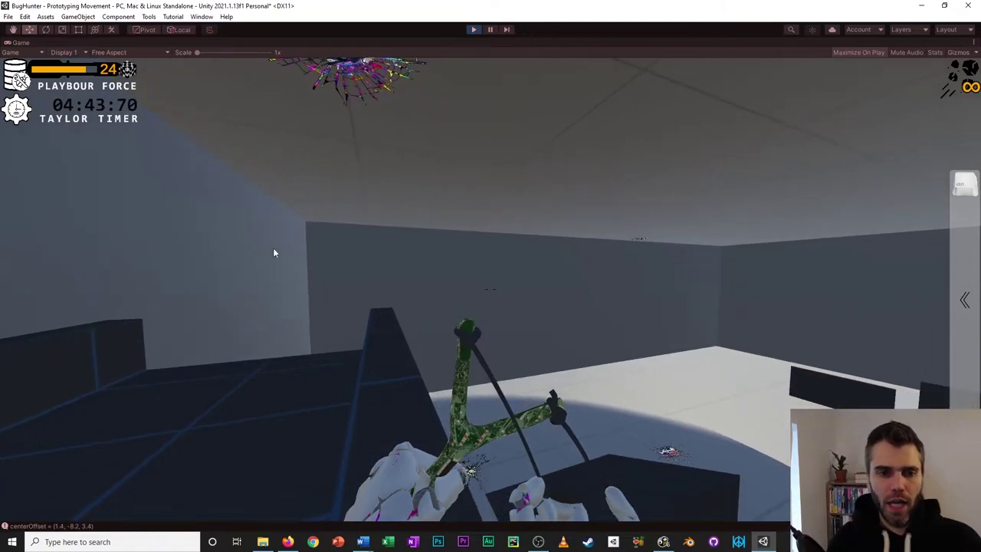
{"action": "right_click", "coordinate": [273, 248]}
{"action": "left_click", "coordinate": [273, 248]}
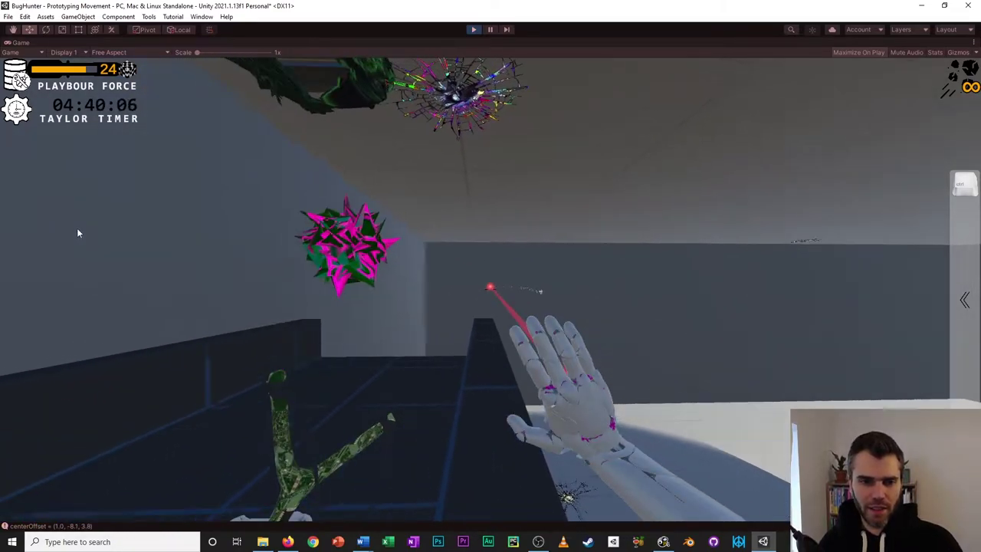
Walk along the raised platform with the free hand's red beam aimed ahead, then lower the hand and ready the slingshot.
{"action": "left_click", "coordinate": [106, 229]}
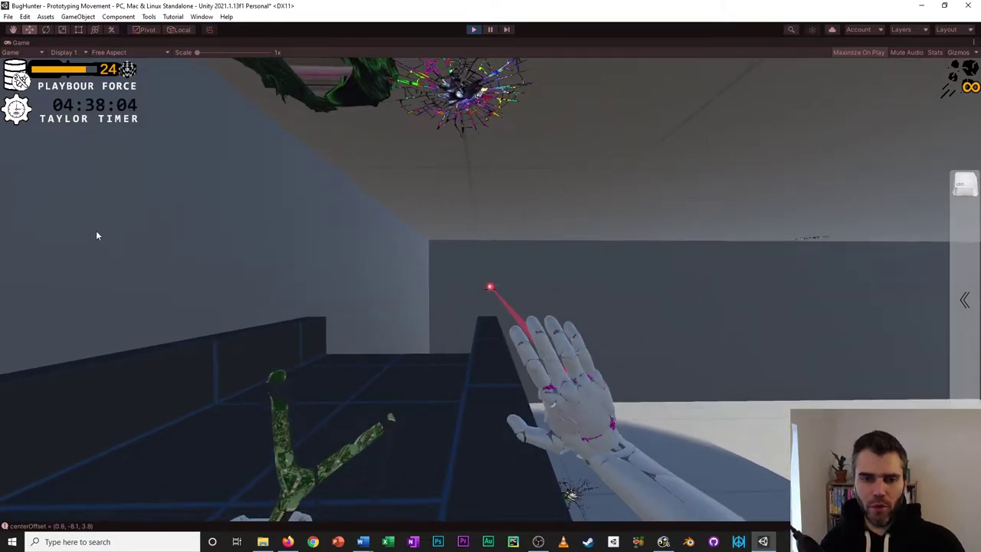
{"action": "left_click", "coordinate": [96, 232]}
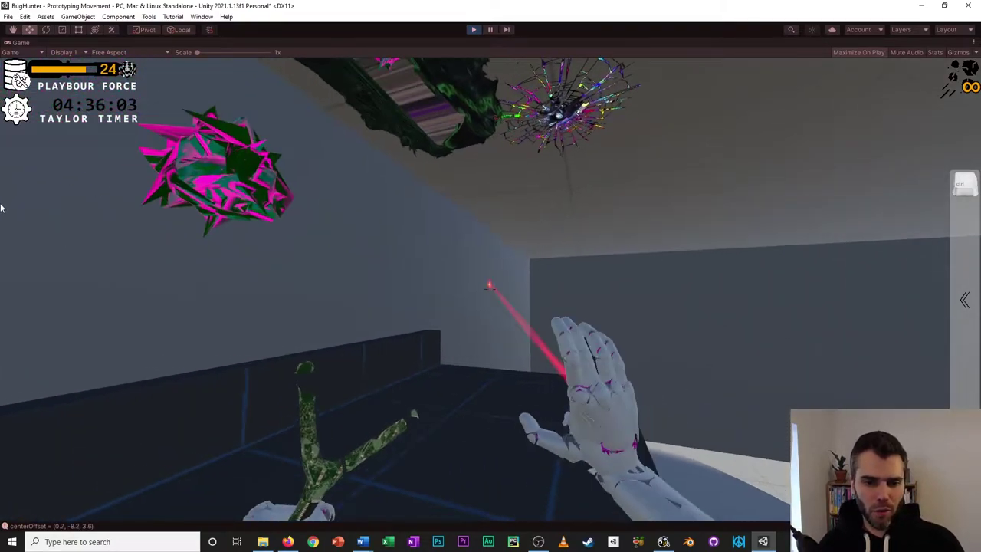
{"action": "key", "text": "w"}
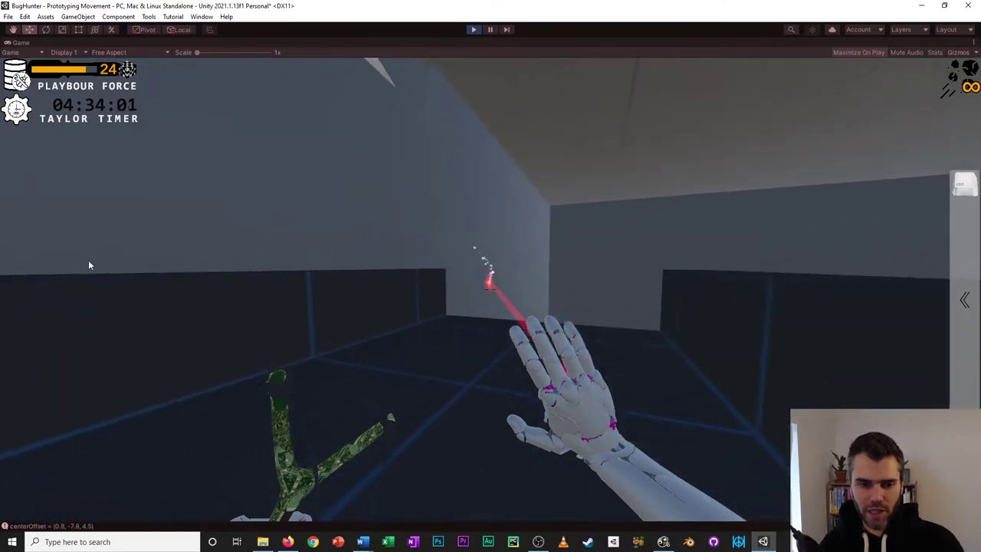
{"action": "key", "text": "w"}
{"action": "left_click", "coordinate": [266, 313]}
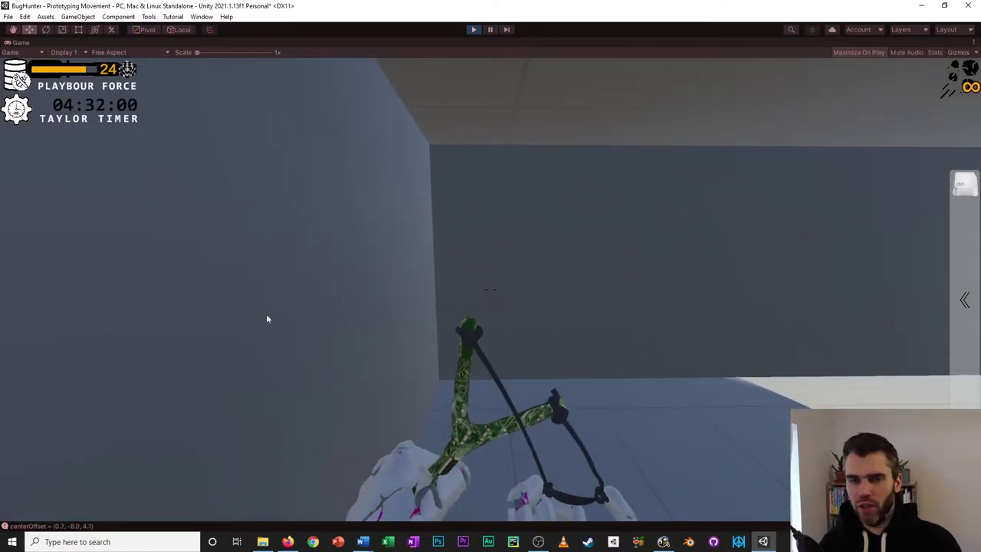
Drop from the raised platform to the floor, approach the magenta slab between the dark ramps and open the ammo wheel.
{"action": "key", "text": "w"}
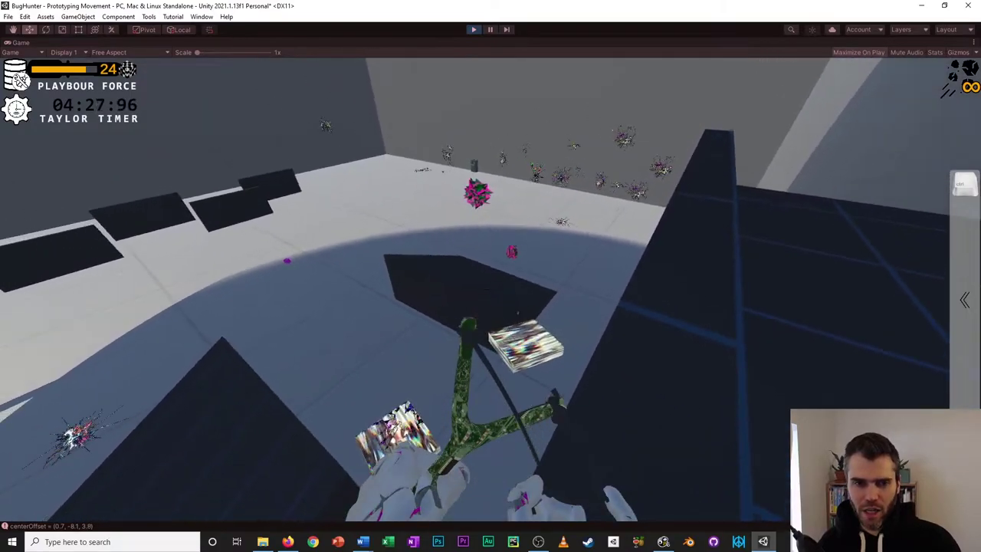
{"action": "left_click", "coordinate": [490, 288]}
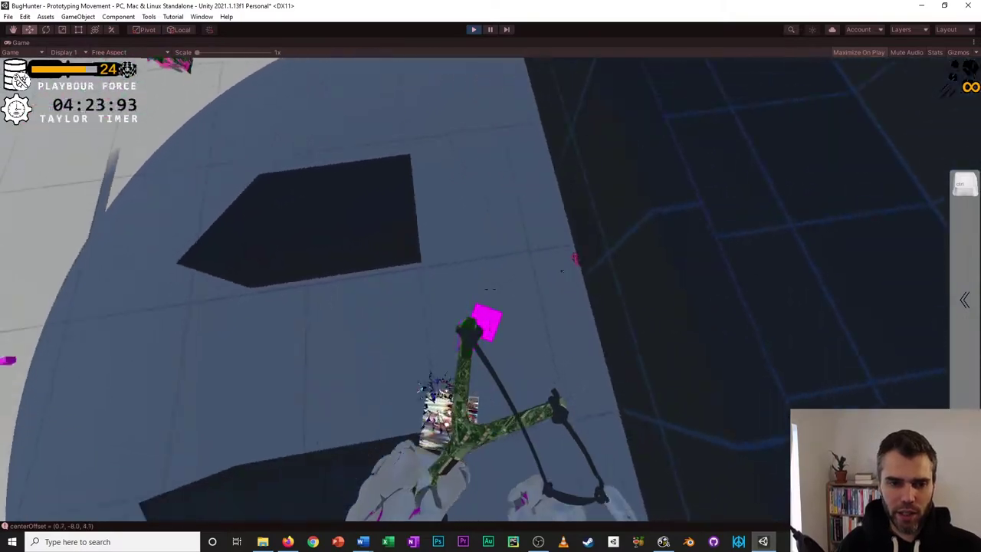
{"action": "key", "text": "Escape"}
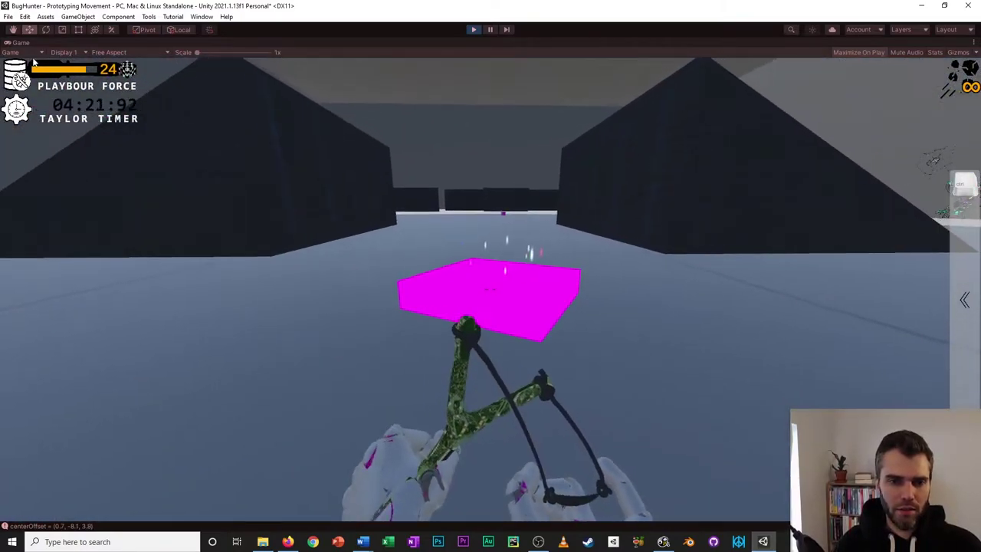
{"action": "left_click", "coordinate": [71, 88]}
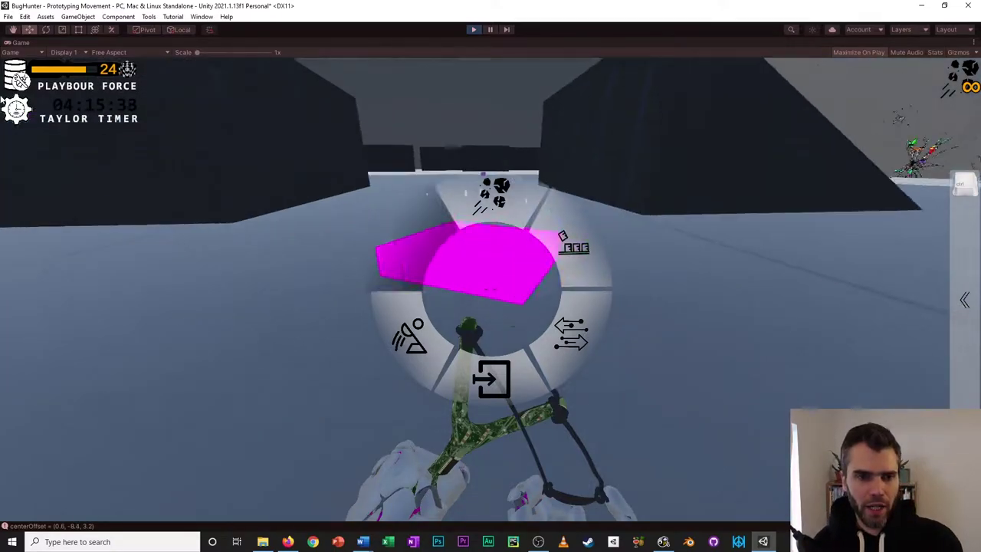
{"action": "left_click", "coordinate": [50, 68]}
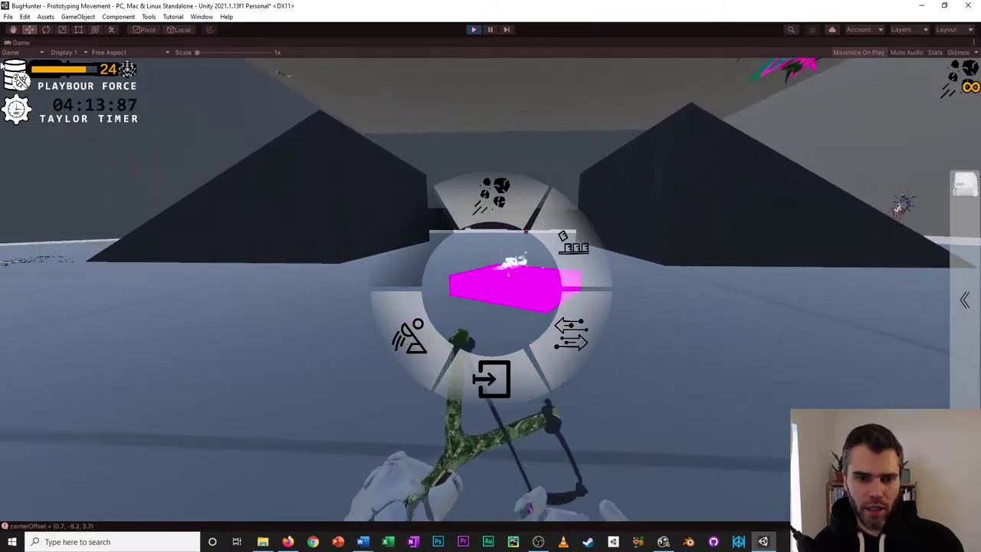
Move past the magenta slab and around the dark ramps with the ammo wheel open, then close the wheel.
{"action": "left_click", "coordinate": [3, 66]}
{"action": "key", "text": "w"}
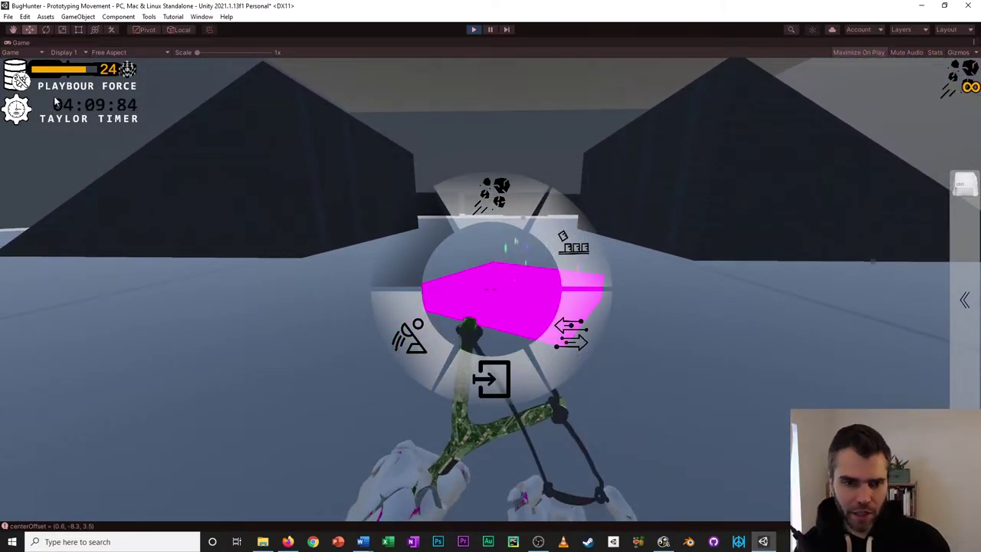
{"action": "key", "text": "w"}
{"action": "left_click", "coordinate": [55, 102]}
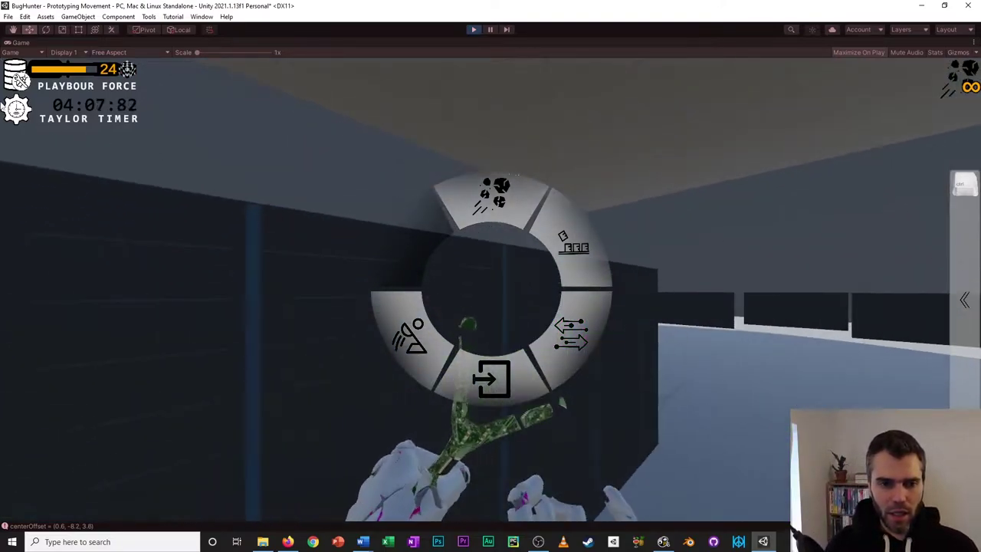
{"action": "key", "text": "w"}
{"action": "left_click", "coordinate": [236, 204]}
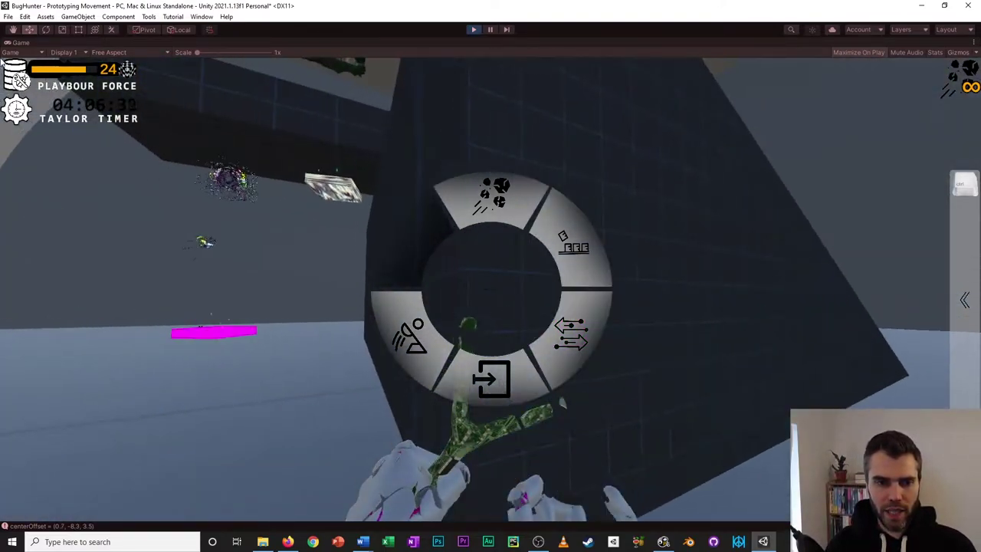
{"action": "left_click", "coordinate": [2, 139]}
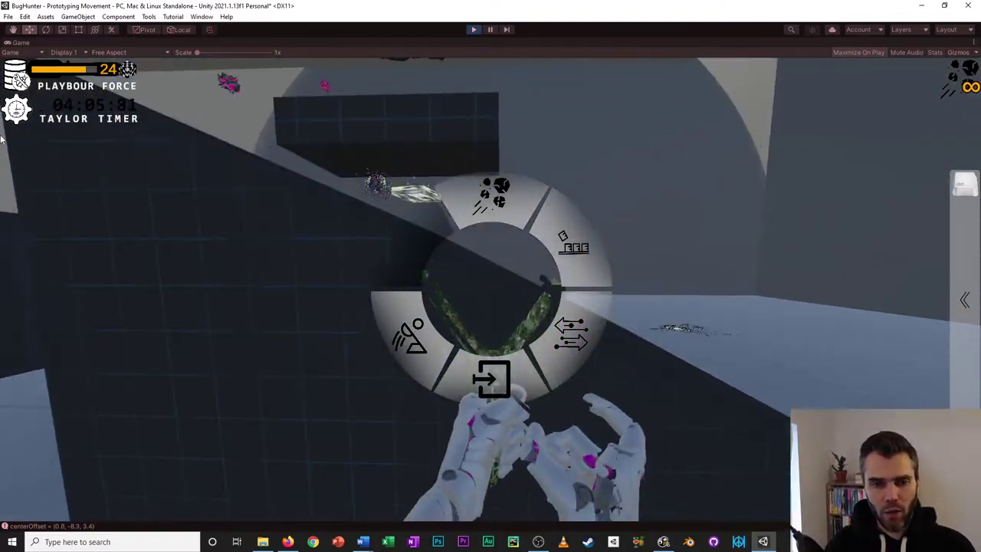
{"action": "key", "text": "w"}
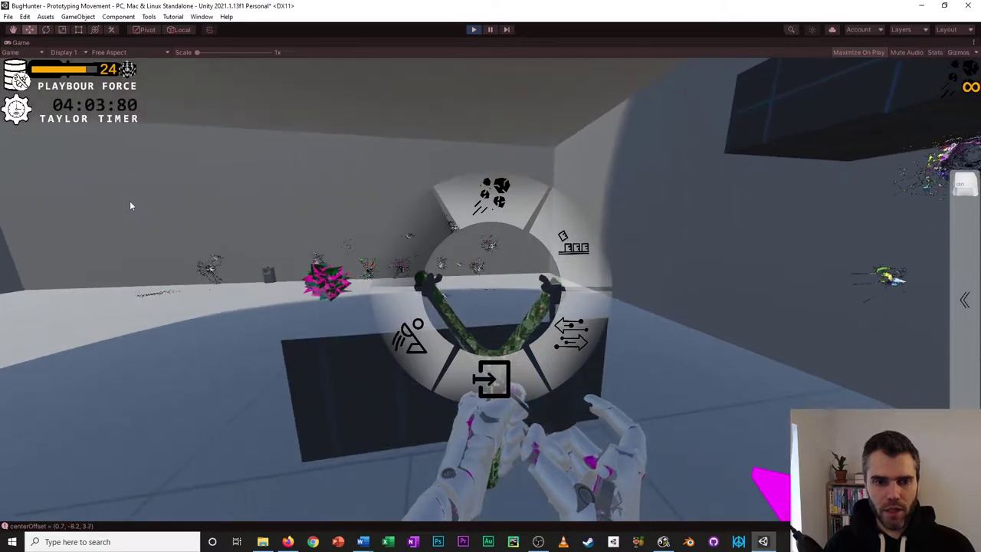
{"action": "key", "text": "w"}
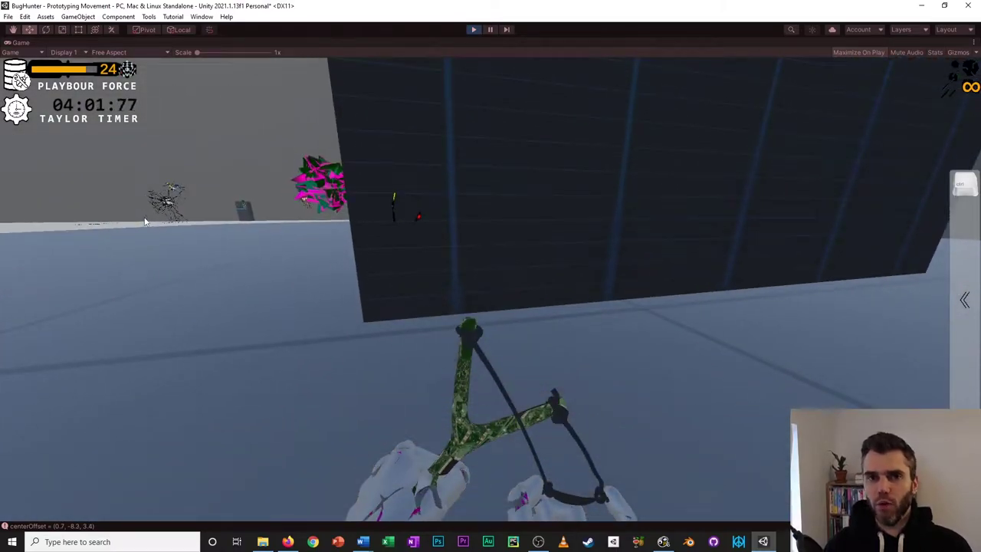
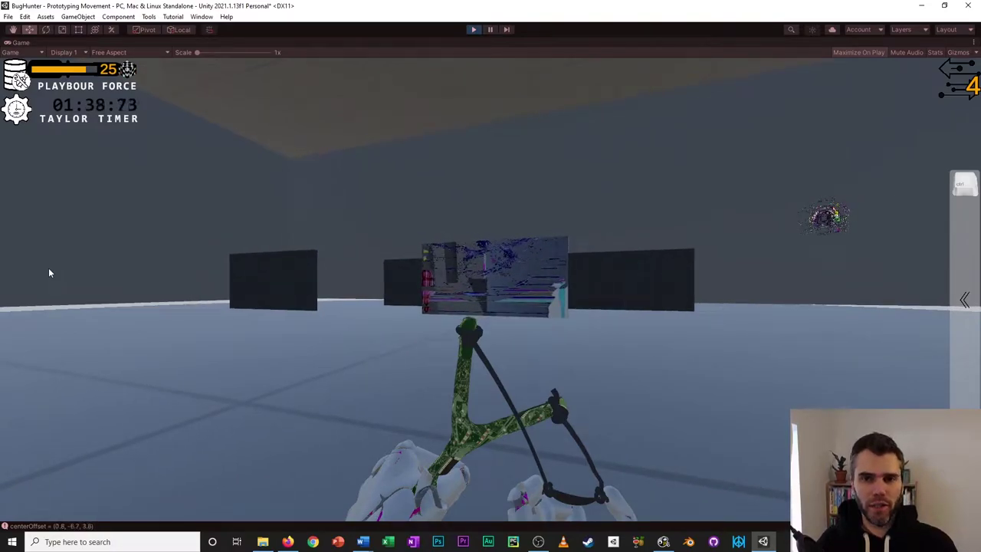
Run up close to the floating glitched panel and back away from it.
{"action": "key", "text": "w"}
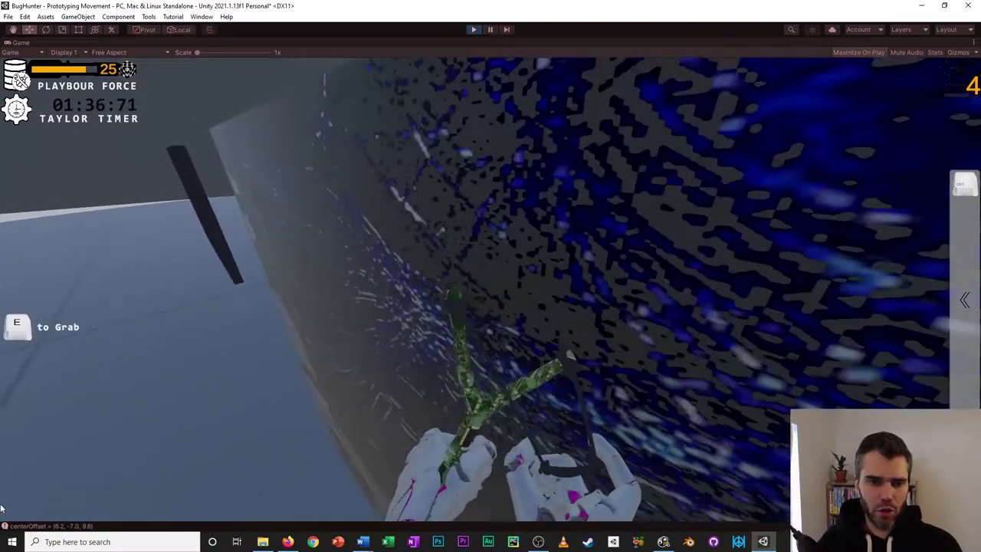
{"action": "key", "text": "s"}
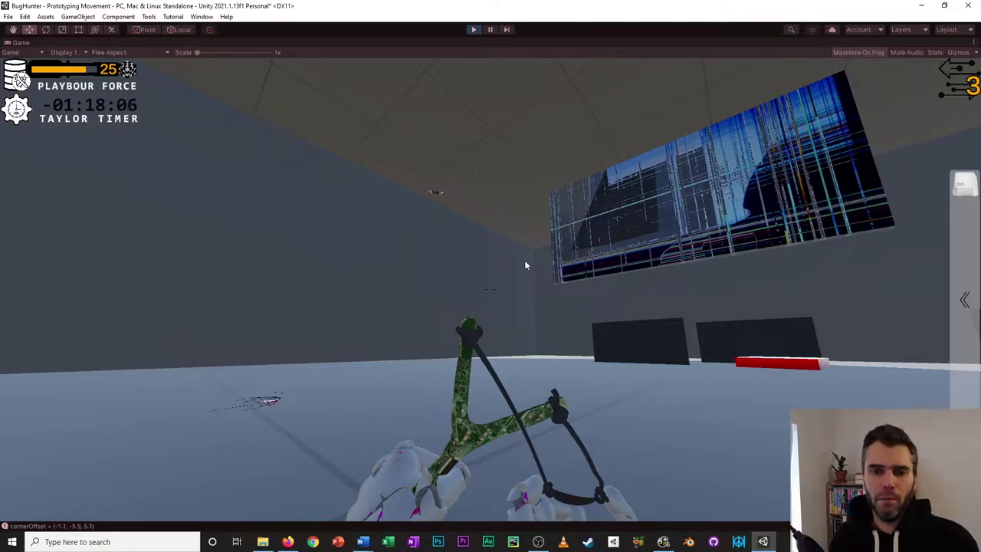
Walk across the floor past the hanging glitched panel to the foot of the dark ramp.
{"action": "key", "text": "w"}
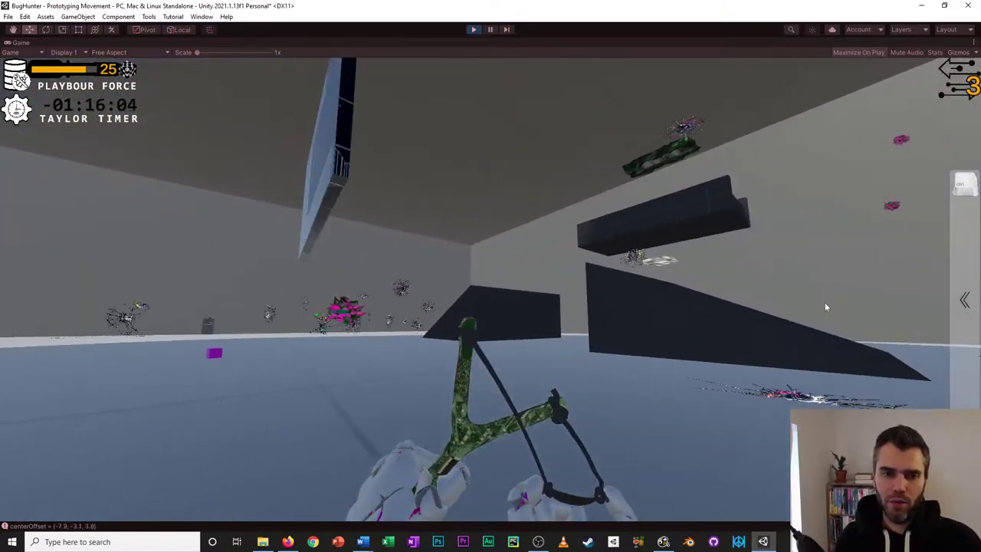
{"action": "key", "text": "d"}
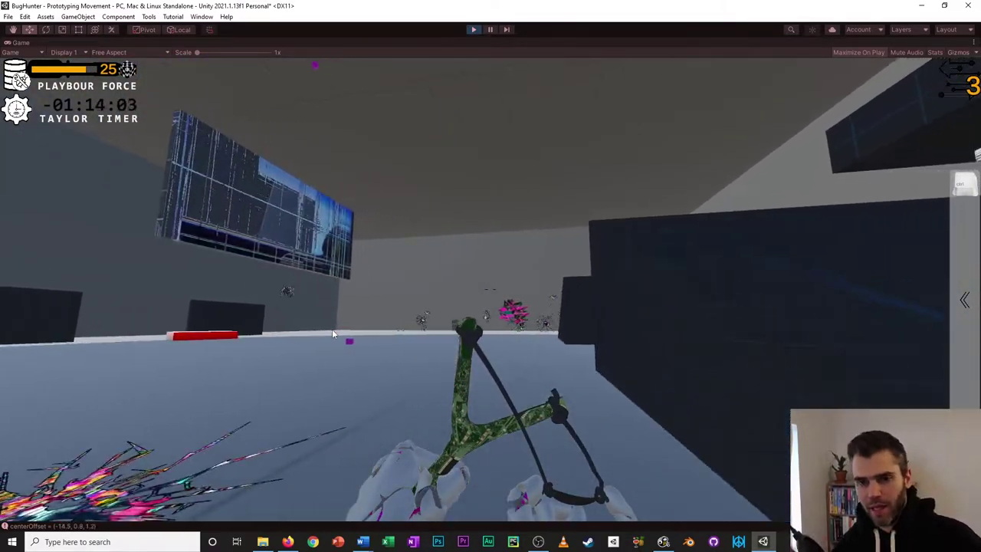
{"action": "key", "text": "d"}
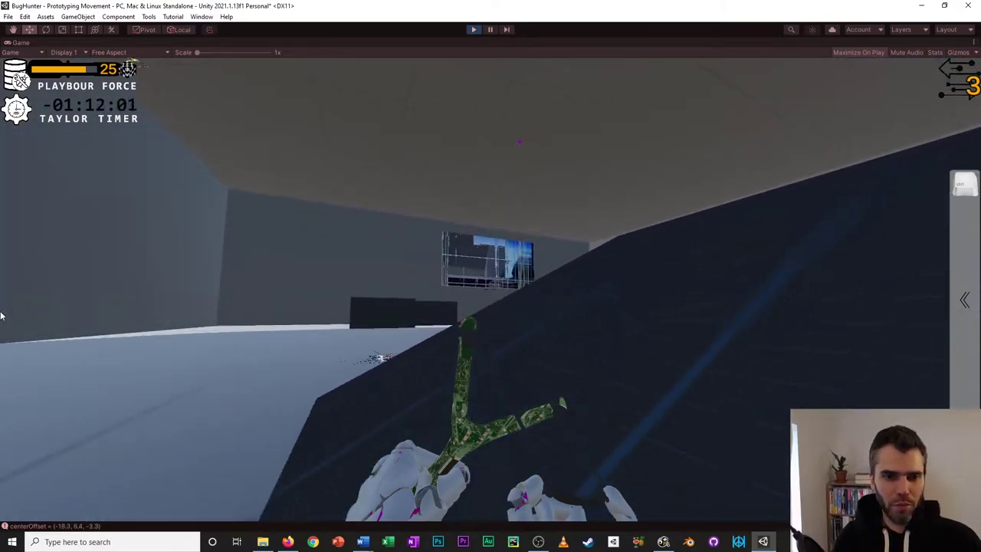
{"action": "key", "text": "w"}
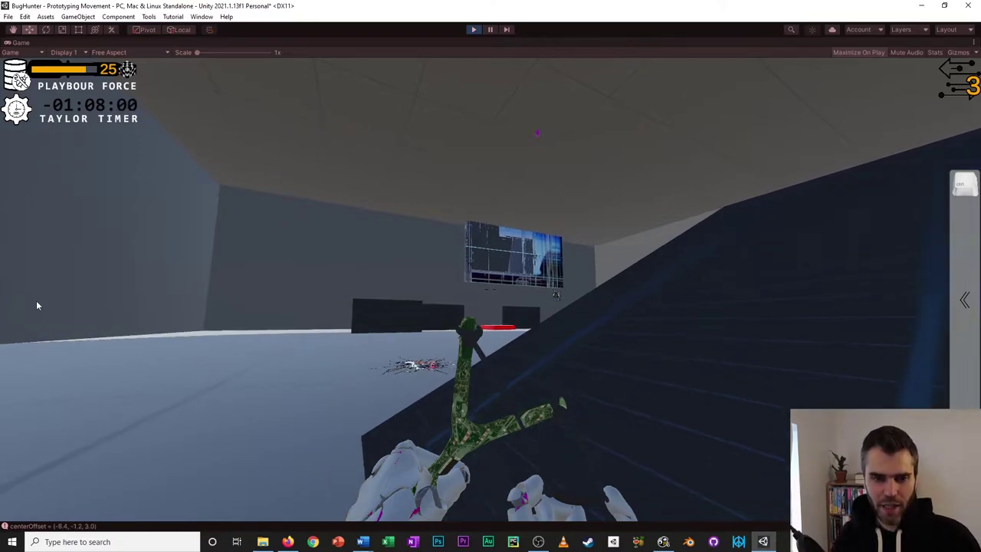
Climb the dark ramp and jump from it toward the colourful glitched slab.
{"action": "key", "text": "a"}
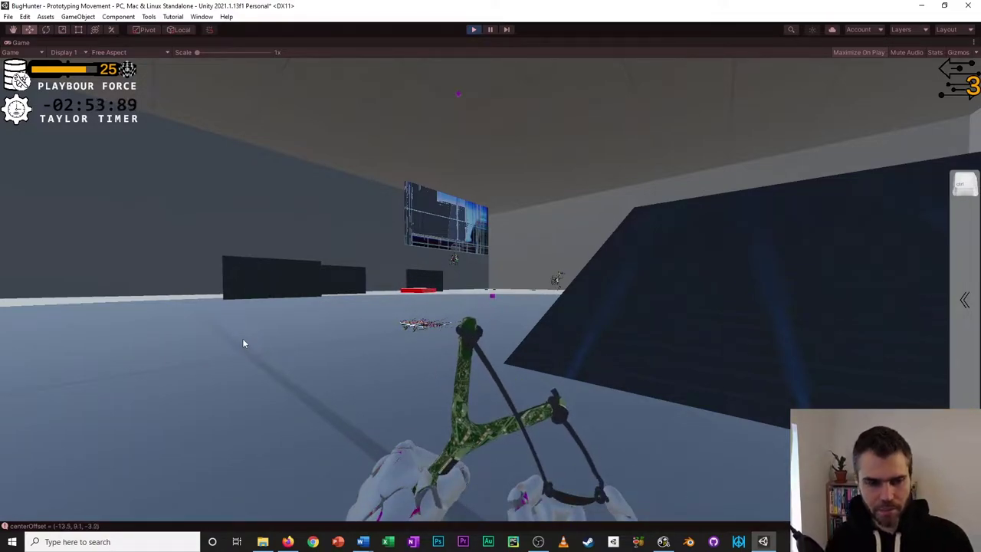
{"action": "key", "text": "d"}
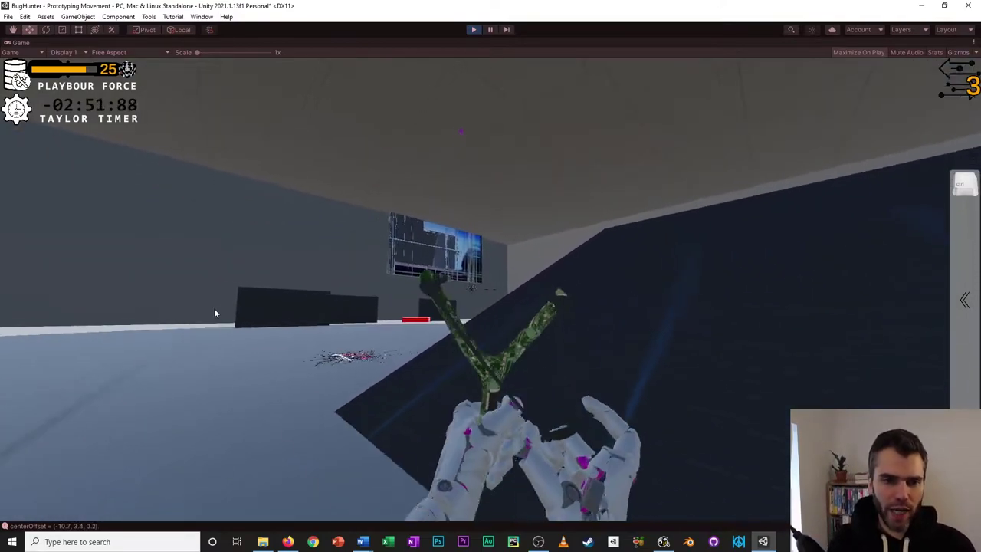
{"action": "key", "text": "d"}
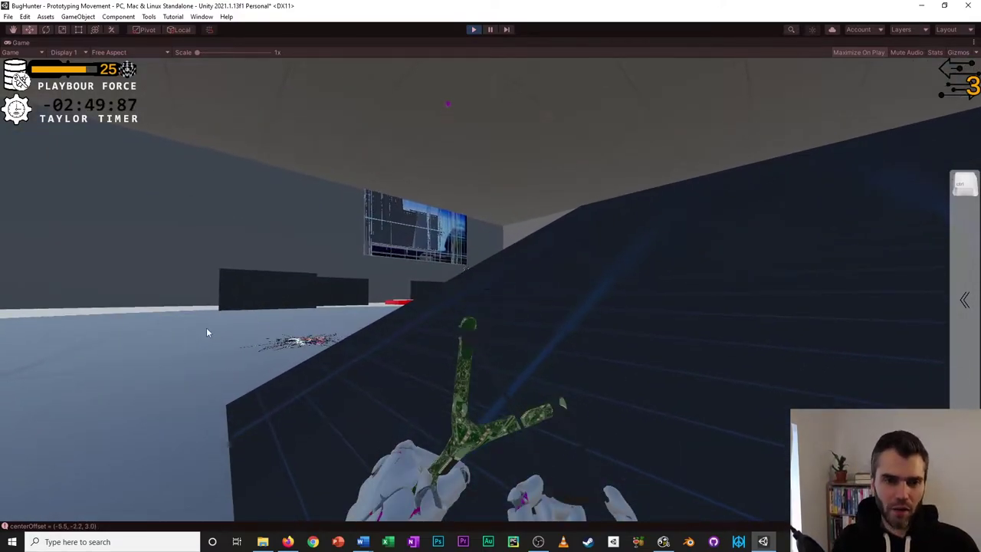
{"action": "key", "text": "w"}
{"action": "key", "text": "space"}
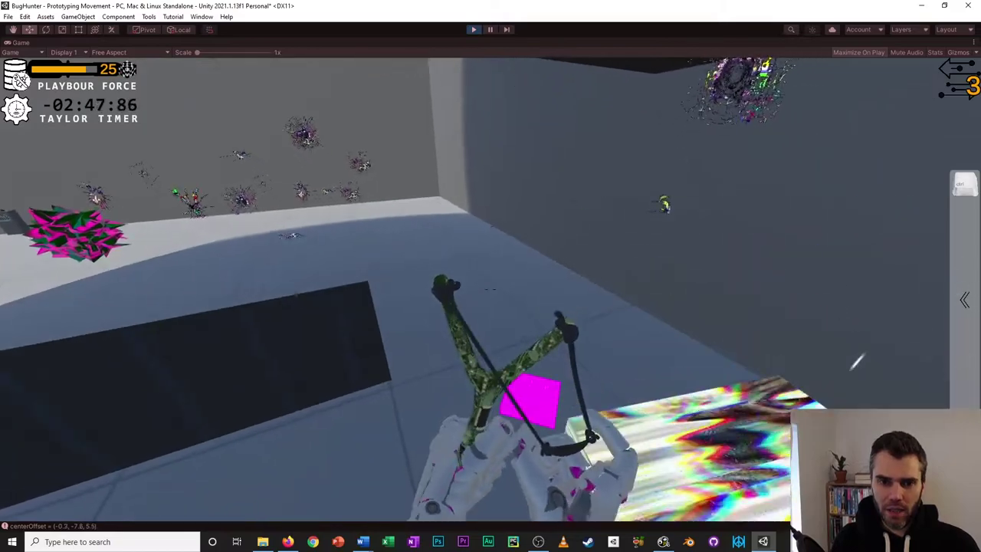
Return to the dark ramp, climb it again and jump over to the glitched slab.
{"action": "key", "text": "w"}
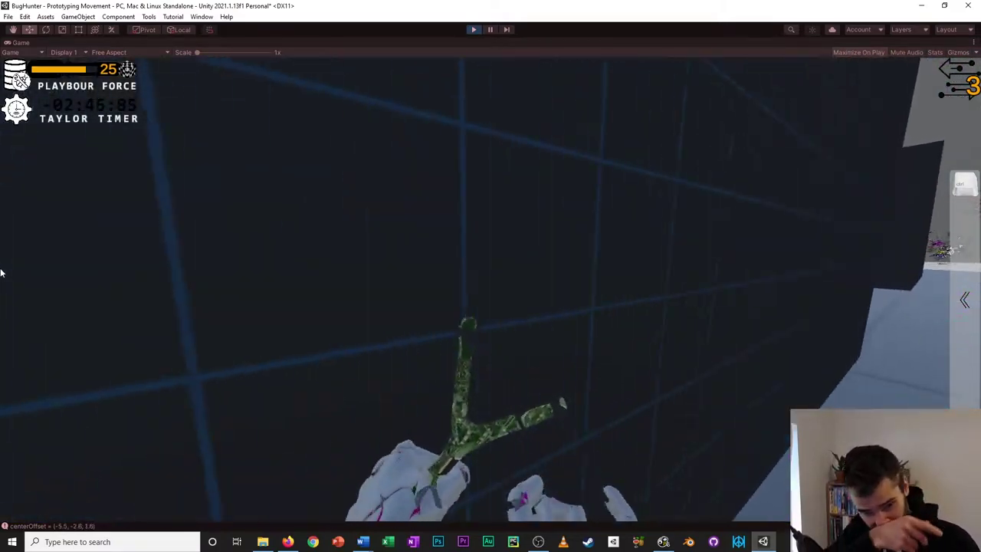
{"action": "key", "text": "w"}
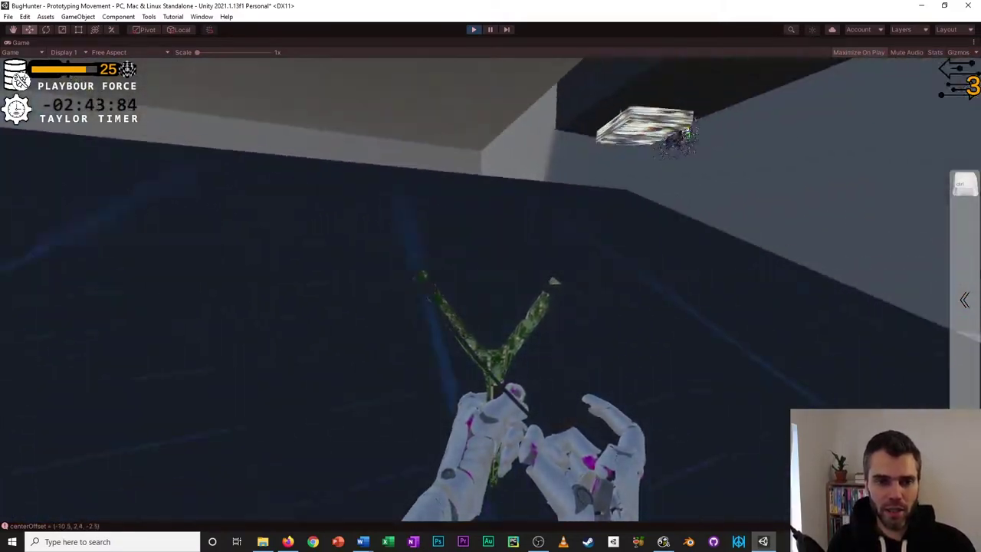
{"action": "key", "text": "w"}
{"action": "key", "text": "space"}
{"action": "mouse_move", "coordinate": [556, 221]}
{"action": "left_mouse_down"}
{"action": "mouse_move", "coordinate": [571, 232]}
{"action": "mouse_move", "coordinate": [495, 324]}
{"action": "mouse_move", "coordinate": [537, 391]}
{"action": "left_mouse_up"}
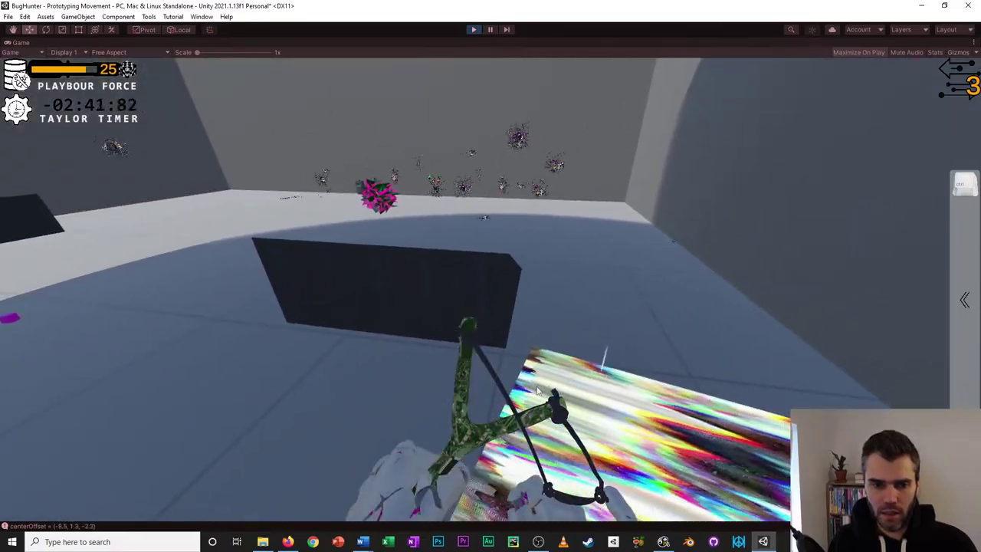
Face the distant glitched panel from above the ramps and extend the free hand to aim its pale blue beam.
{"action": "key", "text": "w"}
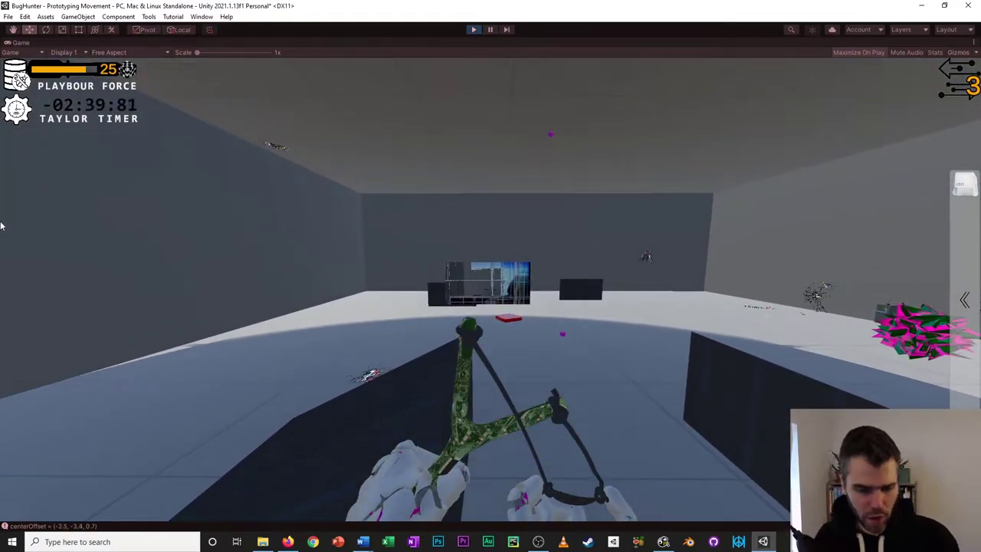
{"action": "key", "text": "w"}
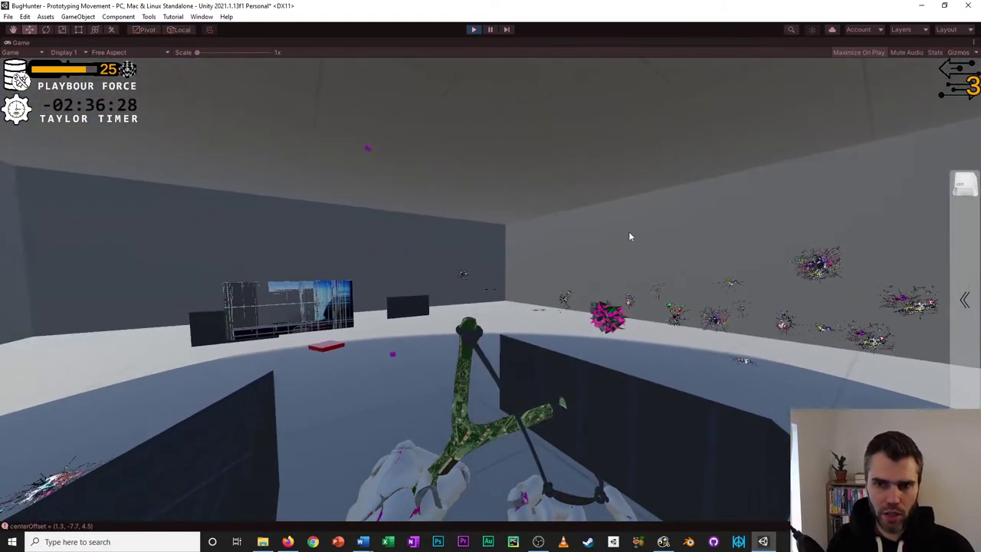
{"action": "right_click_drag", "start_coordinate": [629, 236], "coordinate": [448, 381]}
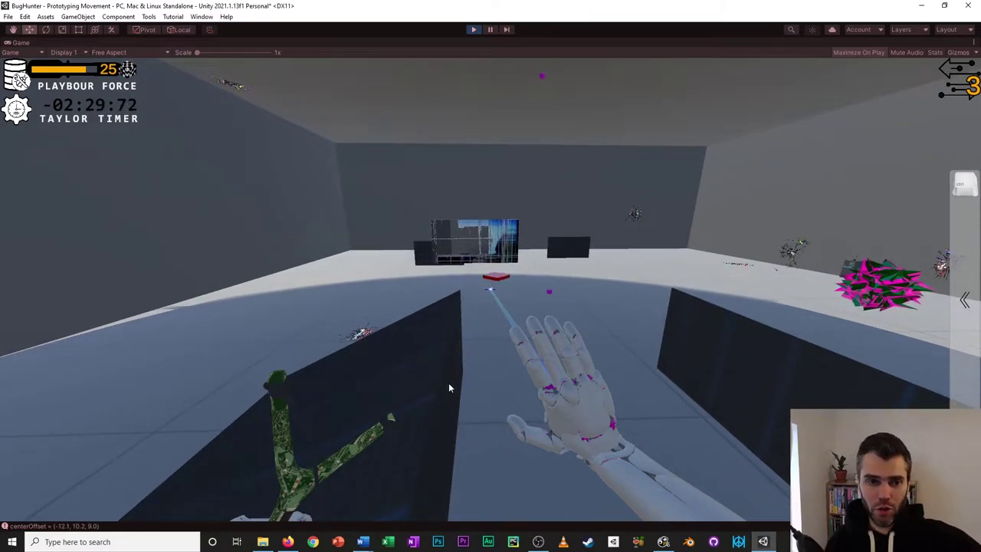
Drop to the floor past the scattered glitch, cross to the dark ramp and climb it toward the floating slabs.
{"action": "key", "text": "w"}
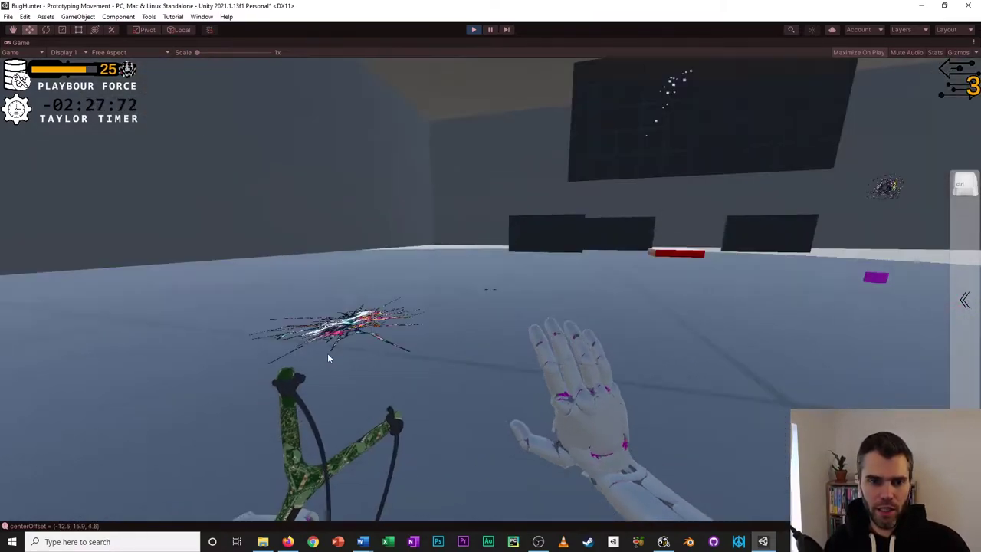
{"action": "left_click_drag", "start_coordinate": [328, 354], "coordinate": [72, 105]}
{"action": "key", "text": "w"}
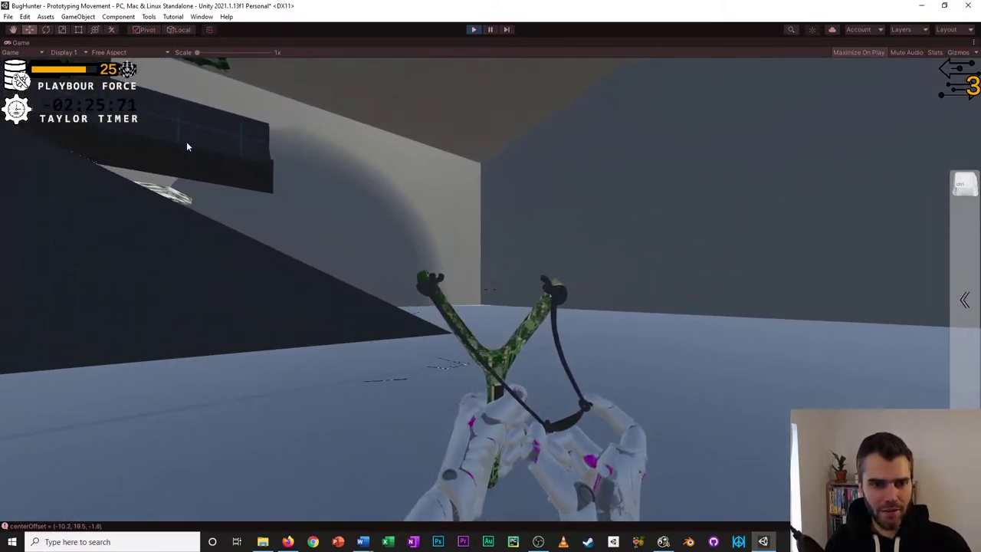
{"action": "key", "text": "w"}
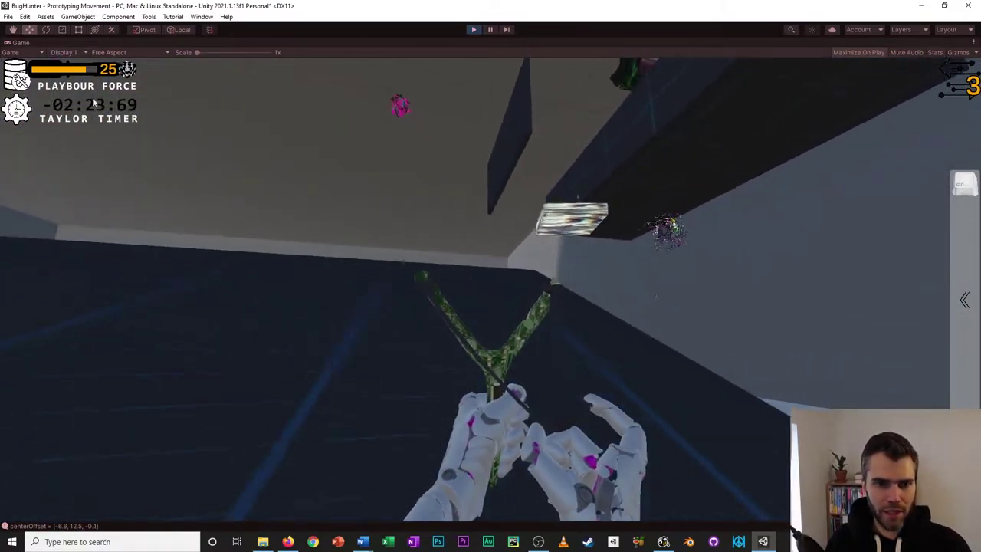
Leave the ramp past the dark block, move over the magenta block and face the floating slabs overhead.
{"action": "key", "text": "w"}
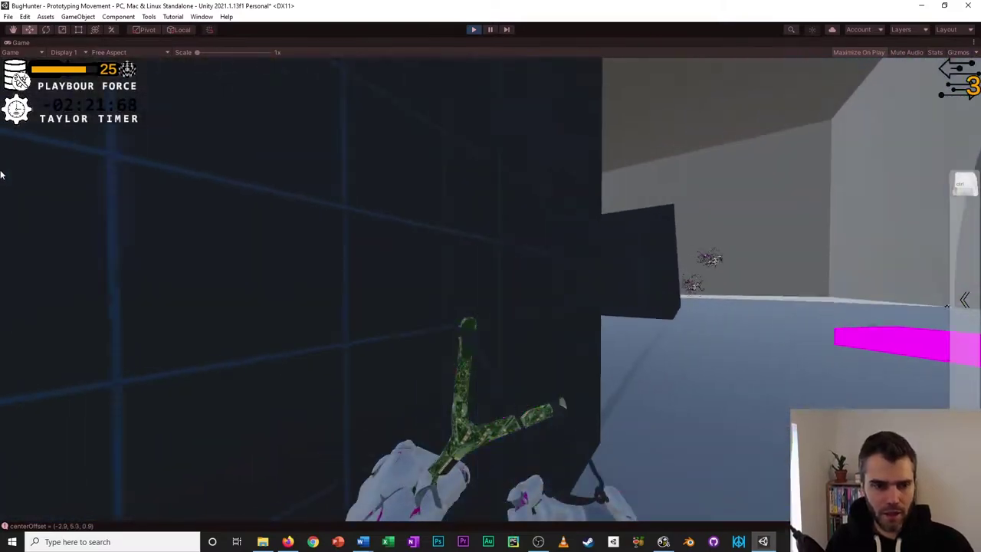
{"action": "key", "text": "w"}
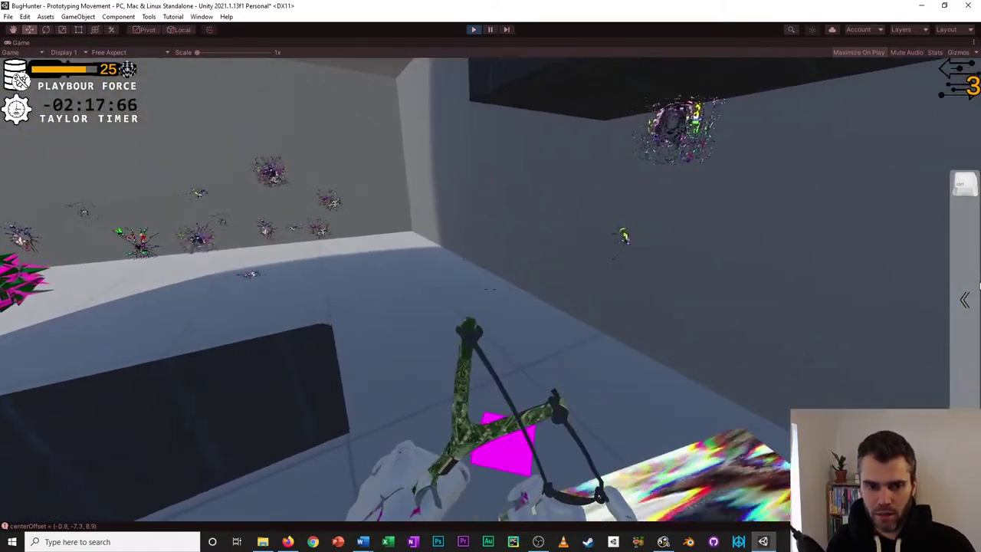
{"action": "key", "text": "Escape"}
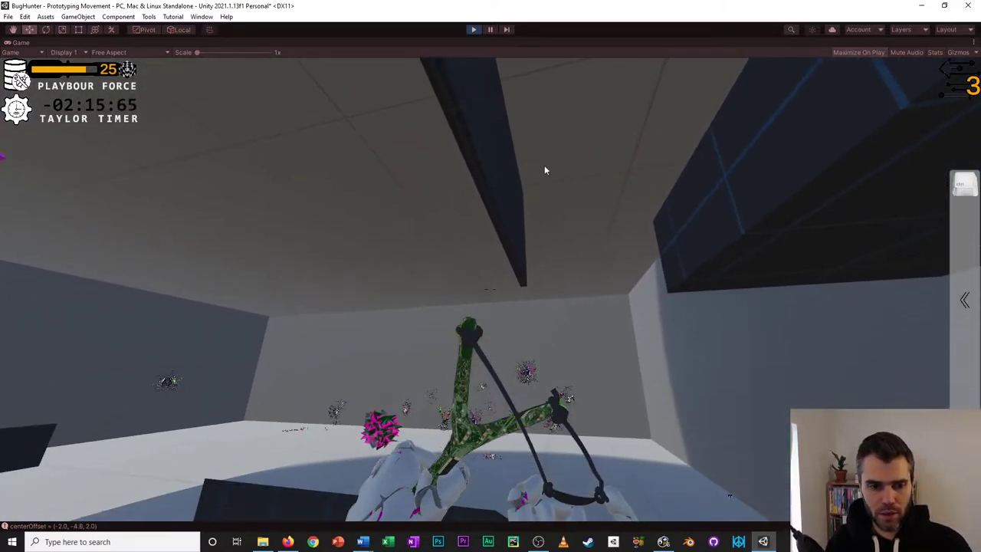
{"action": "mouse_move", "coordinate": [590, 179]}
{"action": "left_mouse_down"}
{"action": "mouse_move", "coordinate": [660, 181]}
{"action": "mouse_move", "coordinate": [513, 58]}
{"action": "mouse_move", "coordinate": [495, 59]}
{"action": "mouse_move", "coordinate": [543, 129]}
{"action": "mouse_move", "coordinate": [509, 190]}
{"action": "left_mouse_up"}
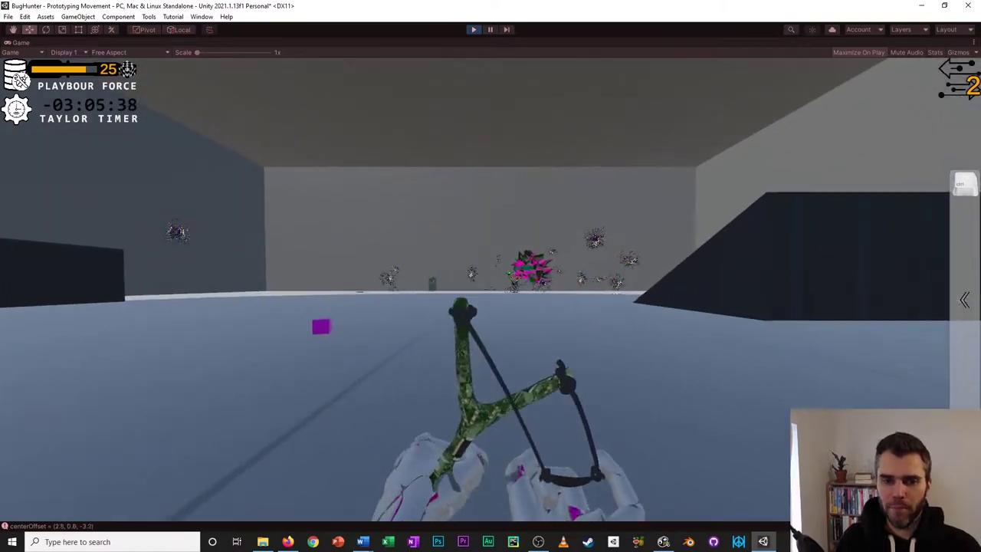
Switch the slingshot ammo to Uncollider and shoot it at the room's wall.
{"action": "key", "text": "Tab"}
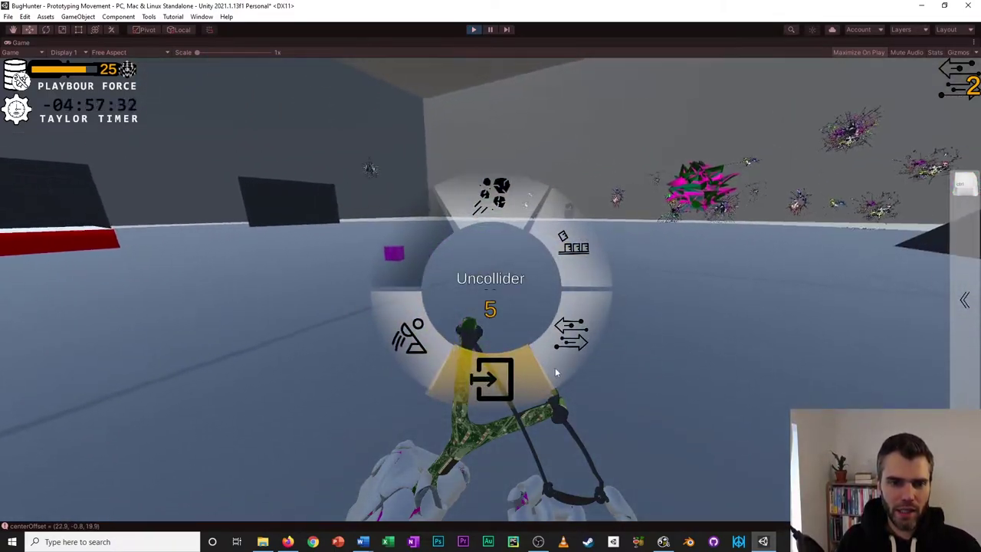
{"action": "left_click", "coordinate": [504, 390]}
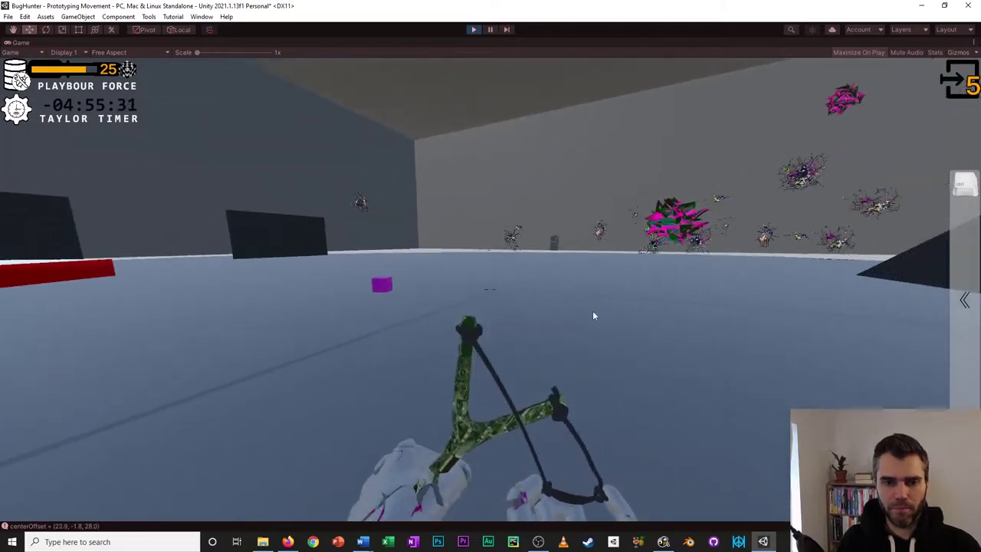
{"action": "key", "text": "w"}
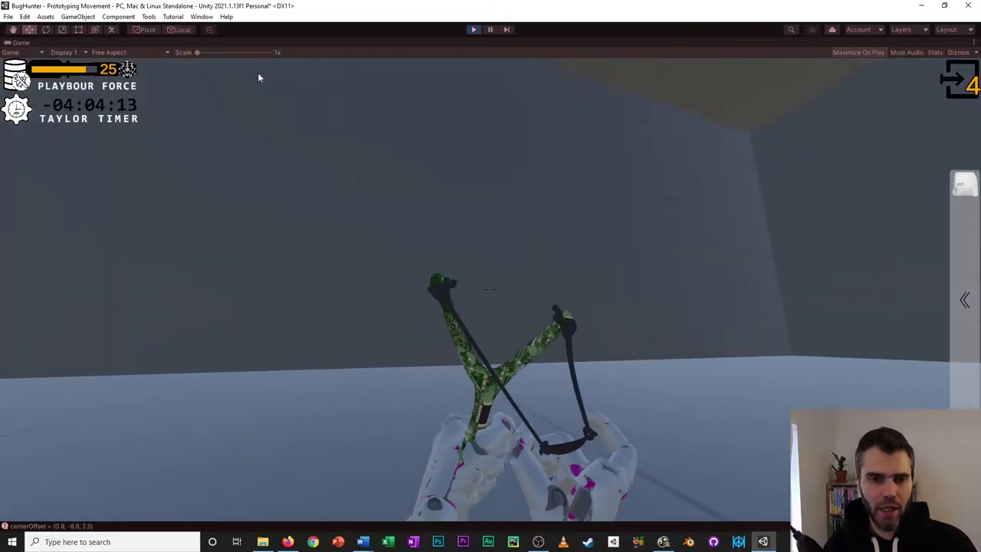
{"action": "mouse_move", "coordinate": [257, 72]}
{"action": "left_mouse_down"}
{"action": "mouse_move", "coordinate": [116, 60]}
{"action": "mouse_move", "coordinate": [155, 135]}
{"action": "mouse_move", "coordinate": [521, 97]}
{"action": "mouse_move", "coordinate": [467, 98]}
{"action": "mouse_move", "coordinate": [313, 62]}
{"action": "mouse_move", "coordinate": [192, 62]}
{"action": "mouse_move", "coordinate": [3, 143]}
{"action": "mouse_move", "coordinate": [287, 186]}
{"action": "left_mouse_up"}
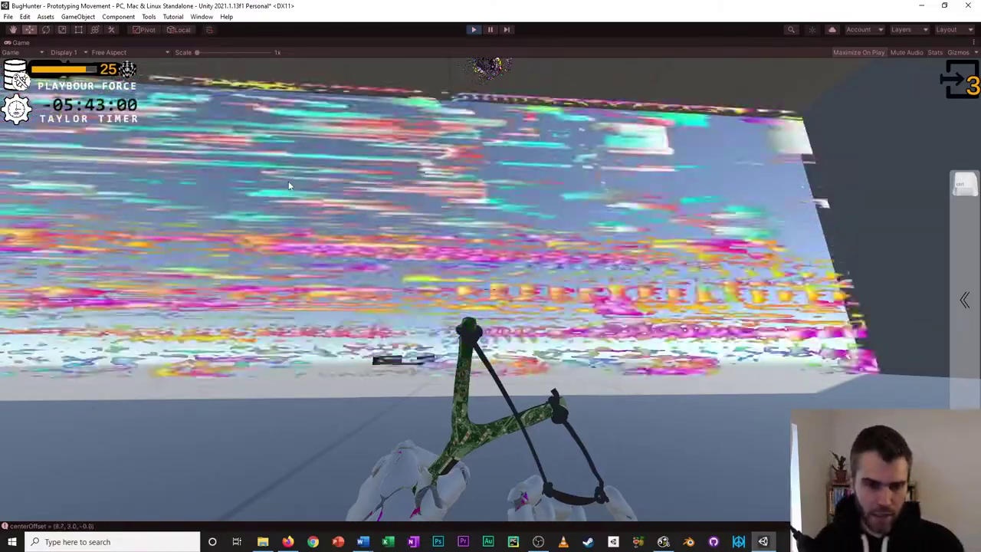
{"action": "left_click", "coordinate": [289, 182]}
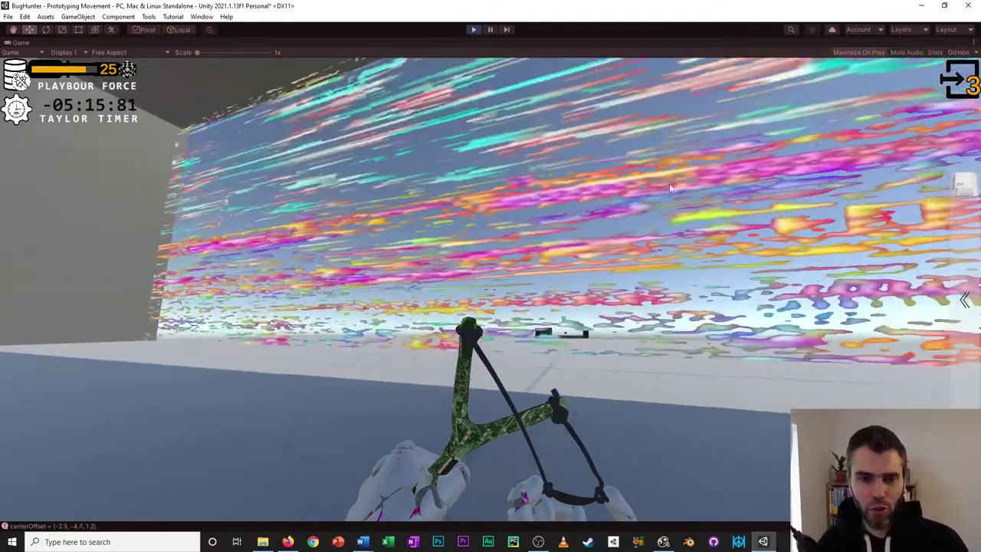
Recall the Uncollider from the wall, use it on the room's floor and move onto the red slab.
{"action": "left_click", "coordinate": [669, 183]}
{"action": "key", "text": "w"}
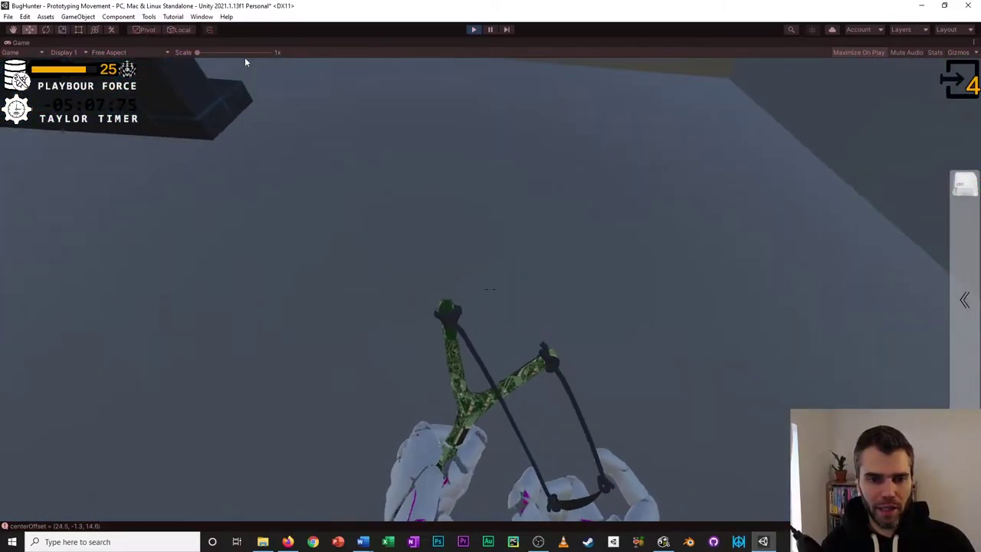
{"action": "key", "text": "Escape"}
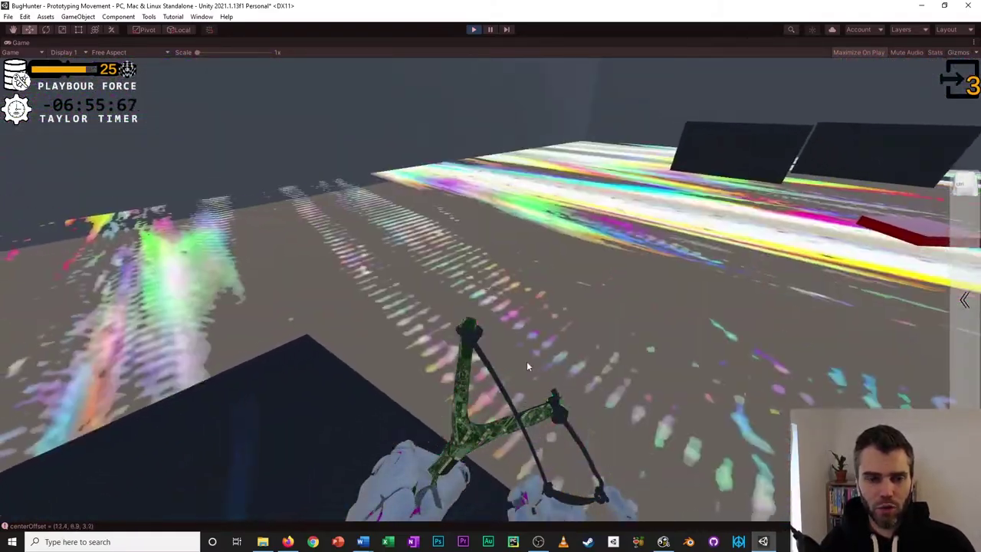
{"action": "key", "text": "w"}
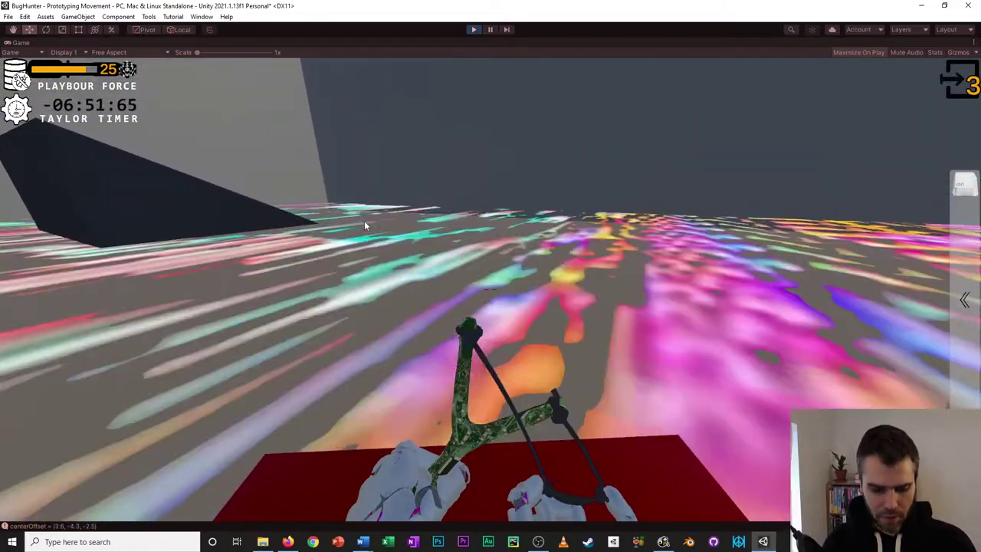
Recall the Uncollider from the floor and fire it at the wall ahead.
{"action": "left_click", "coordinate": [365, 221]}
{"action": "key", "text": "w"}
{"action": "key", "text": "w"}
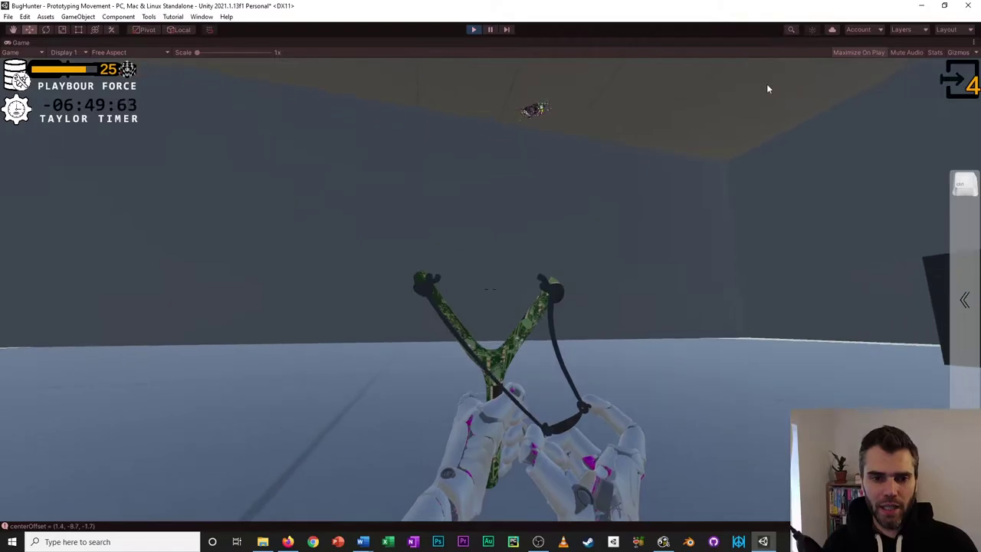
{"action": "left_click", "coordinate": [709, 62]}
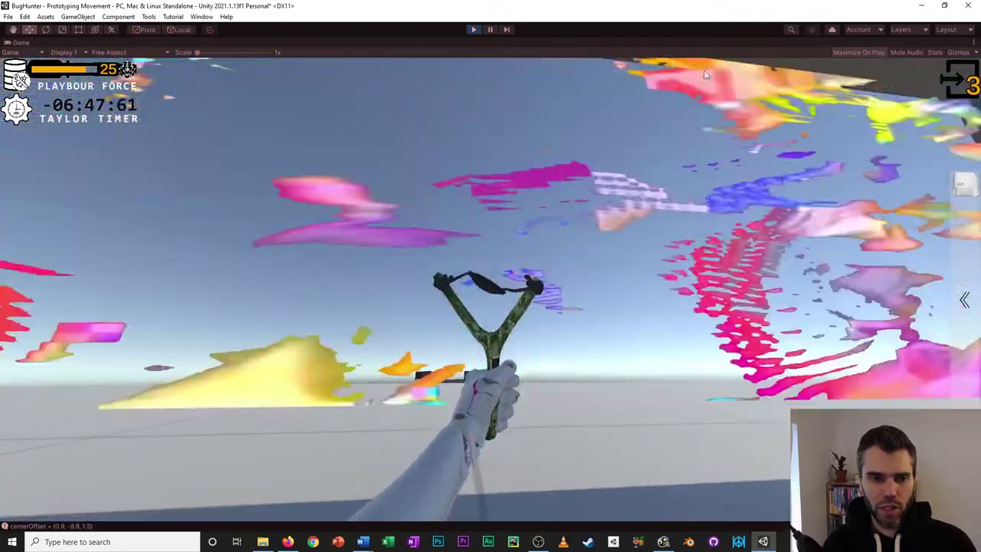
Walk across the sunlit floor to the glitched wall and approach the colourful opening toward the outside.
{"action": "key", "text": "w"}
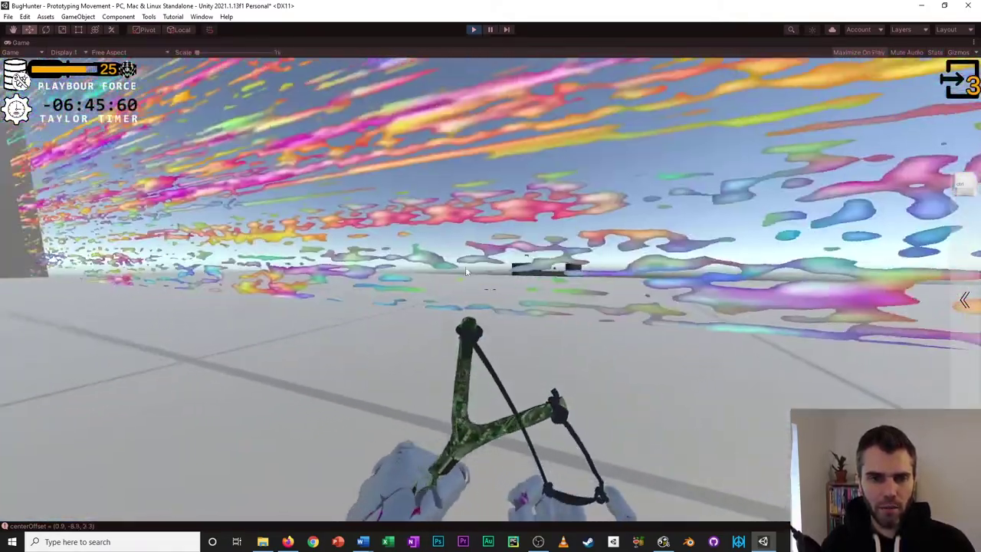
{"action": "key", "text": "w"}
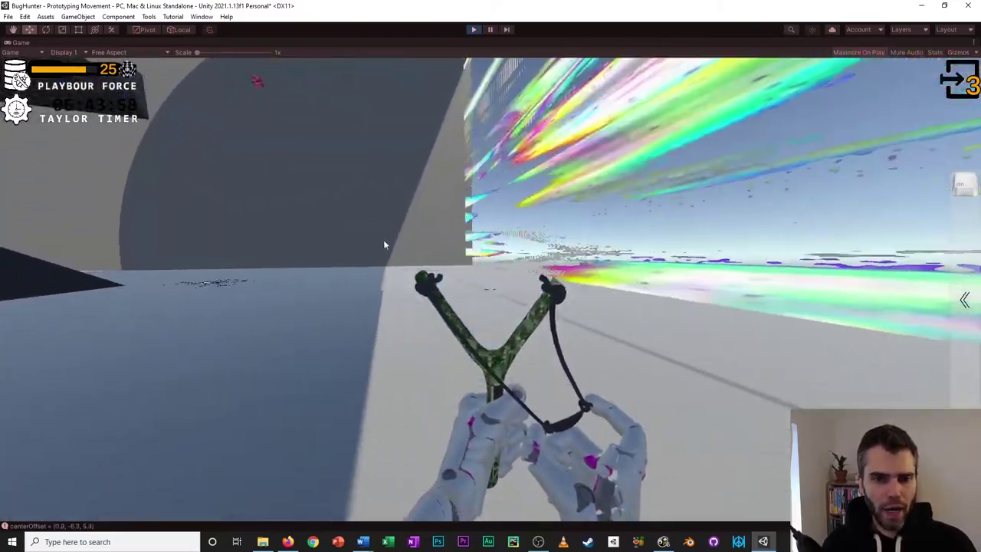
{"action": "key", "text": "w"}
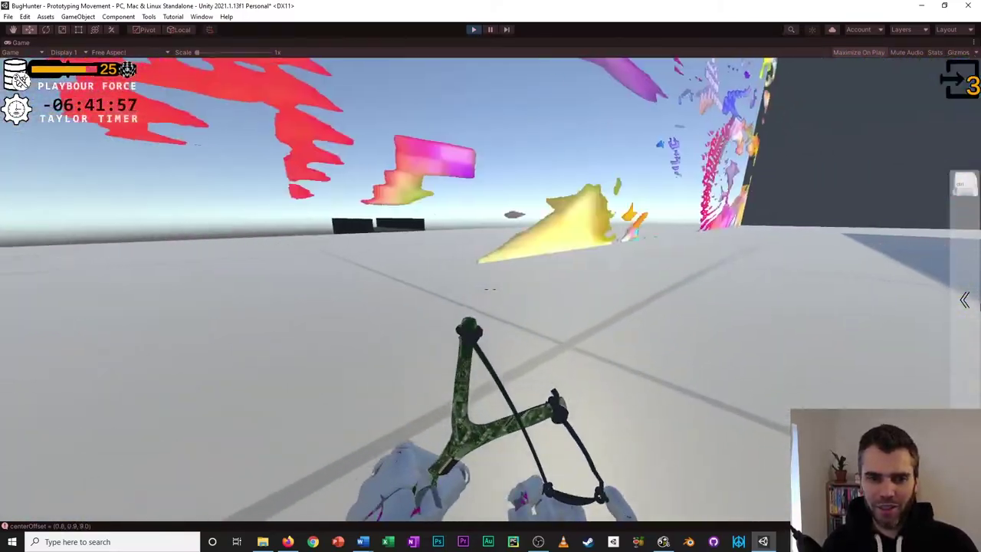
{"action": "key", "text": "w"}
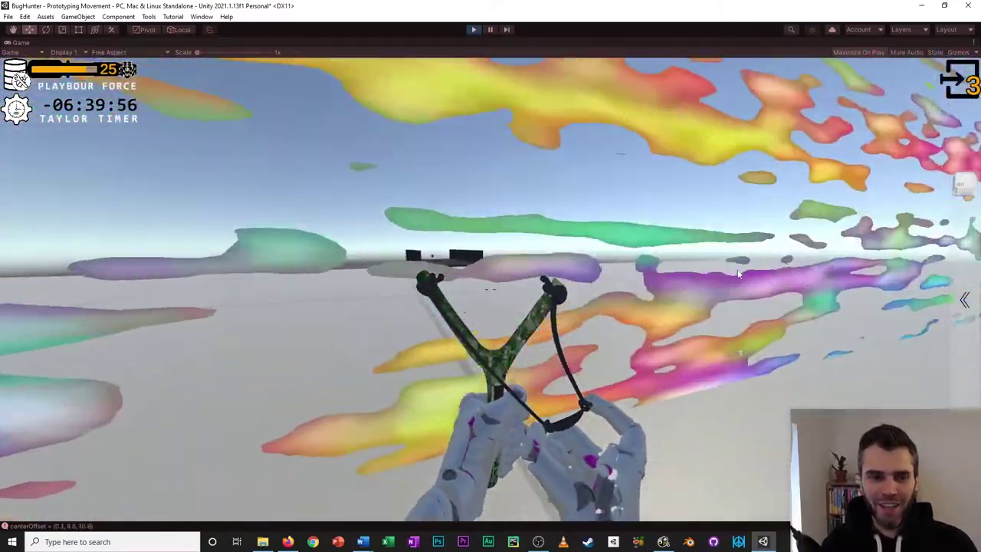
Pass out of the room beside the grey wall and head across the open ground toward the distant walled platform.
{"action": "key", "text": "w"}
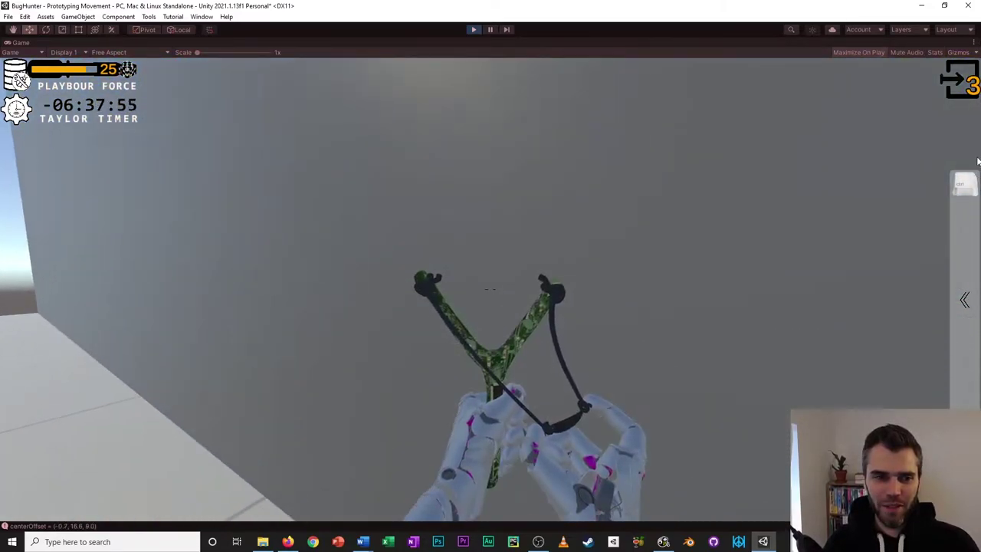
{"action": "key", "text": "Escape"}
{"action": "key", "text": "w"}
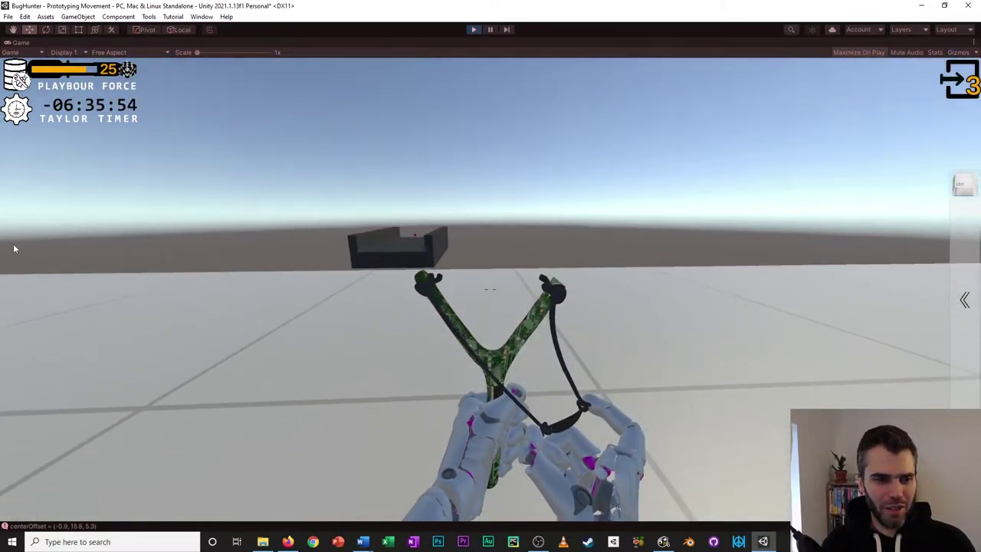
{"action": "key", "text": "w"}
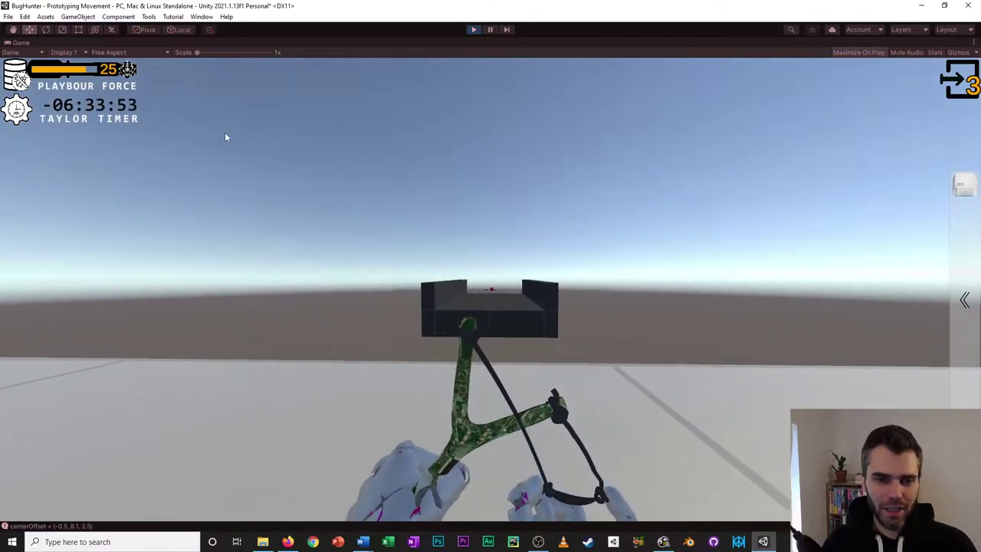
Jump across from the white floor onto the dark walled platform with the magenta sphere.
{"action": "key", "text": "space"}
{"action": "key", "text": "w"}
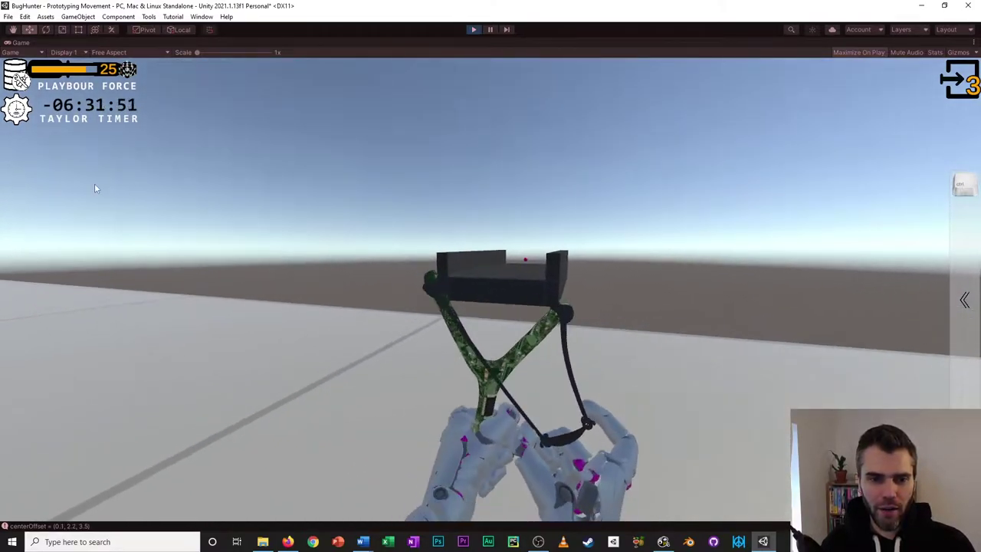
{"action": "key", "text": "space"}
{"action": "key", "text": "w"}
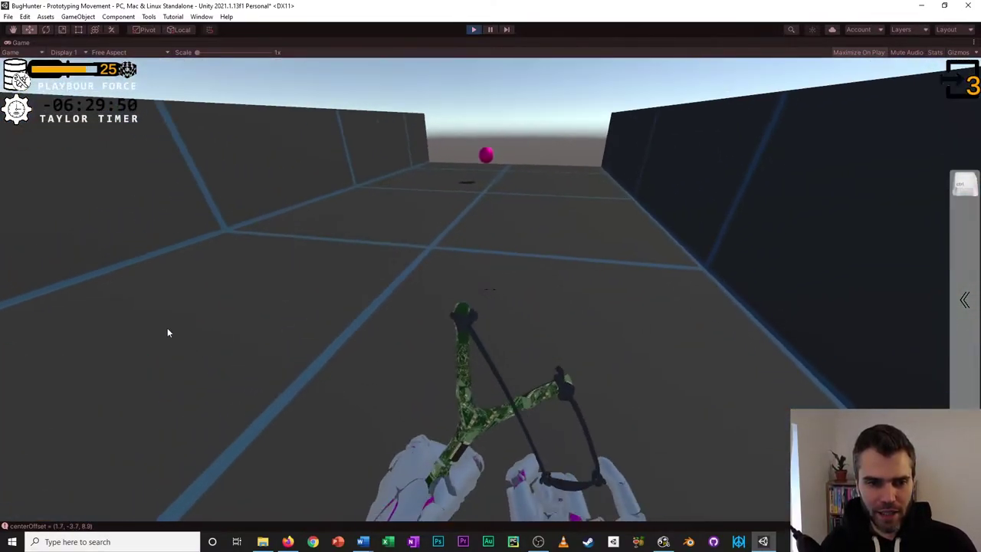
Approach the magenta sphere on the dark platform and equip the Patch ammunition.
{"action": "key", "text": "Tab"}
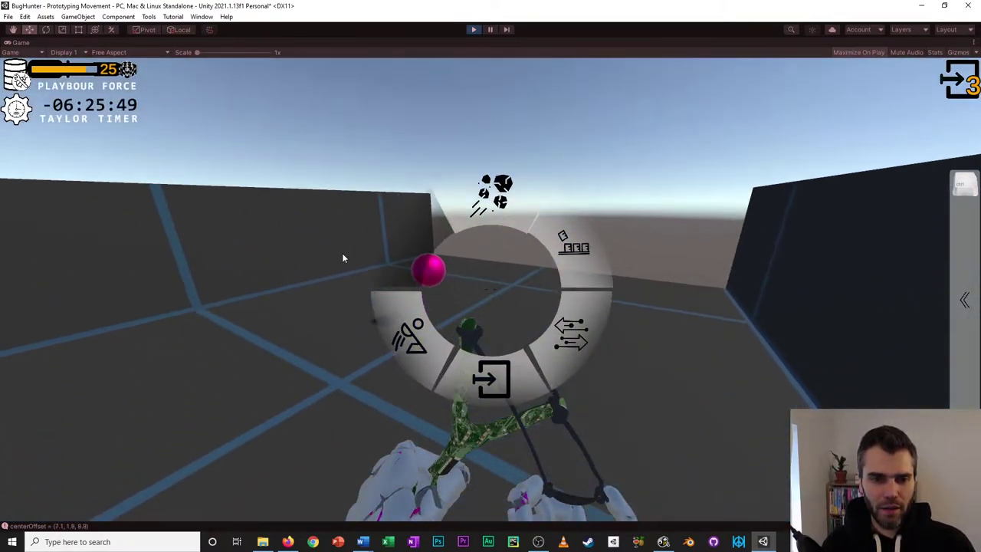
{"action": "key", "text": "Tab"}
{"action": "key", "text": "w"}
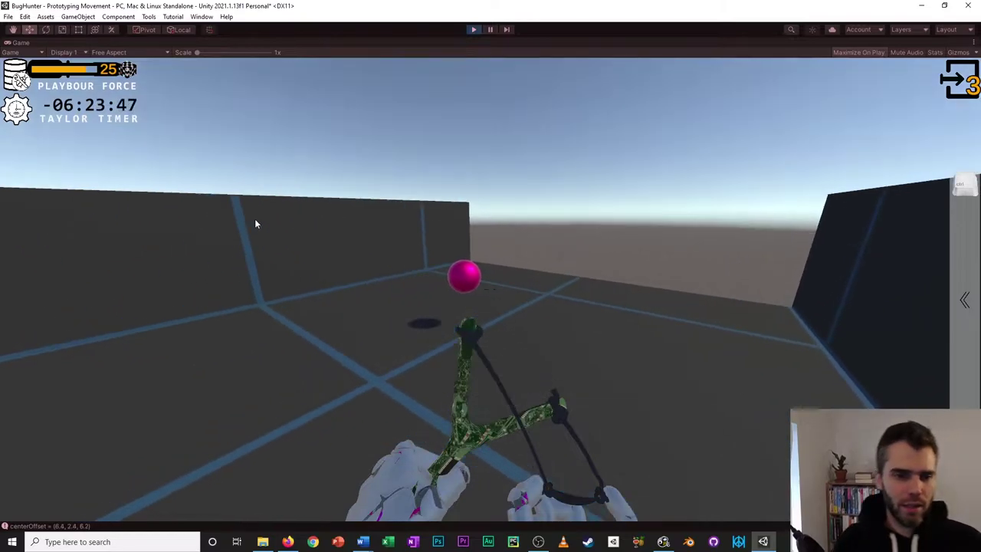
{"action": "left_click", "coordinate": [108, 275]}
{"action": "key", "text": "Tab"}
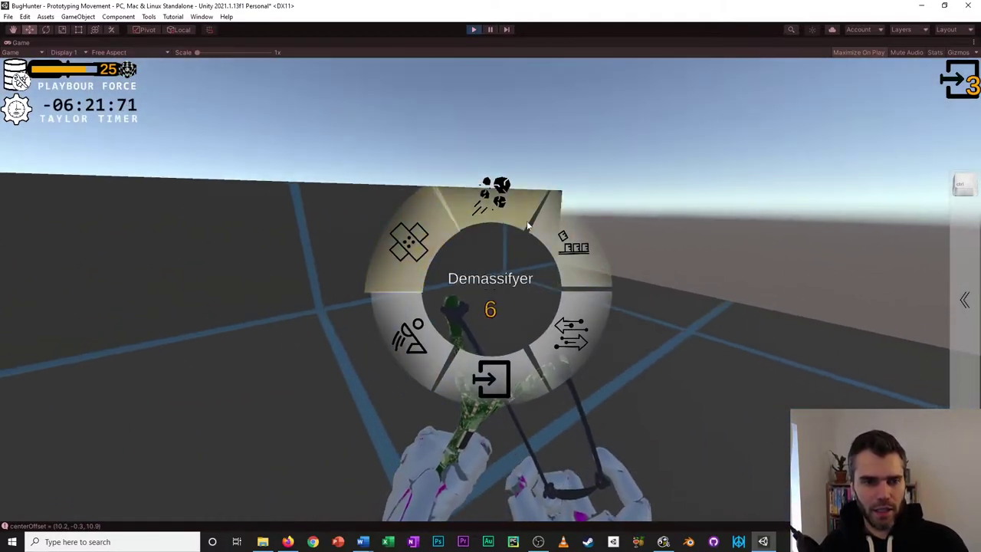
{"action": "left_click", "coordinate": [411, 249]}
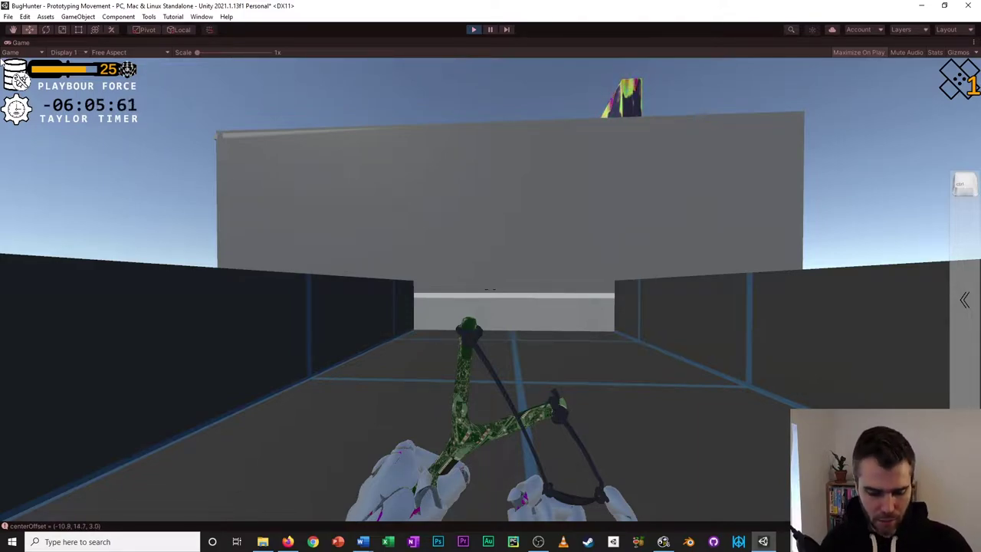
Jump from the dark platform back to the white floor and move along the large grey building's wall.
{"action": "key", "text": "w"}
{"action": "key", "text": "space"}
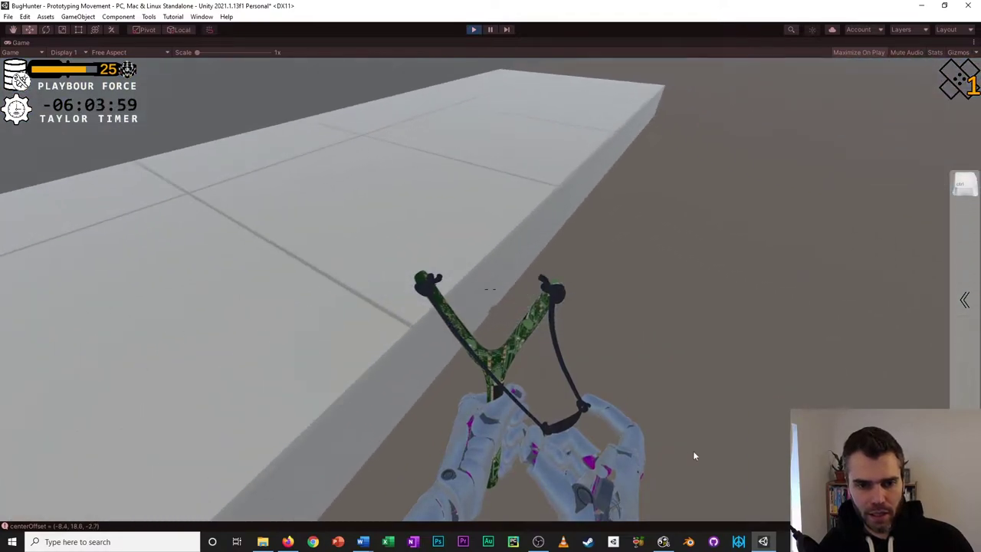
{"action": "key", "text": "w"}
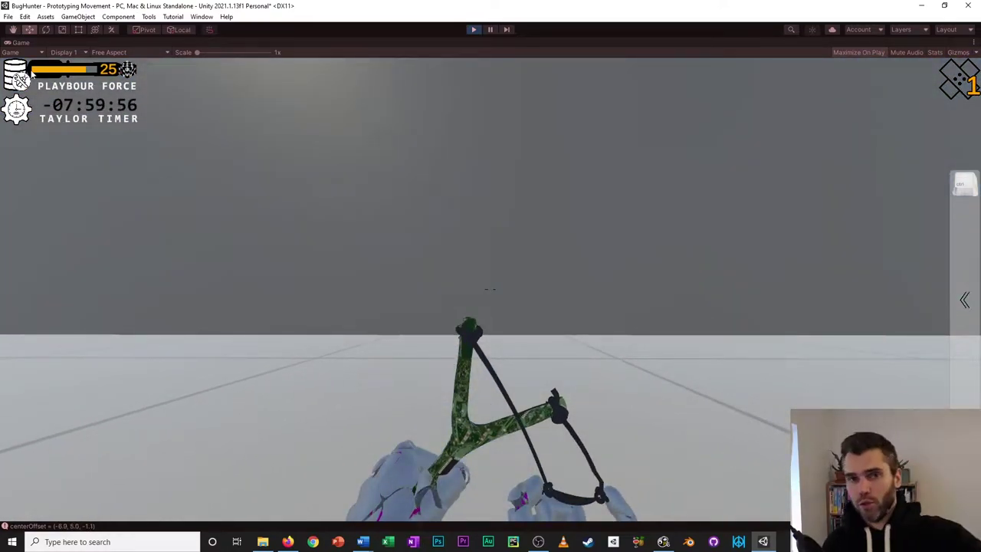
{"action": "key", "text": "w"}
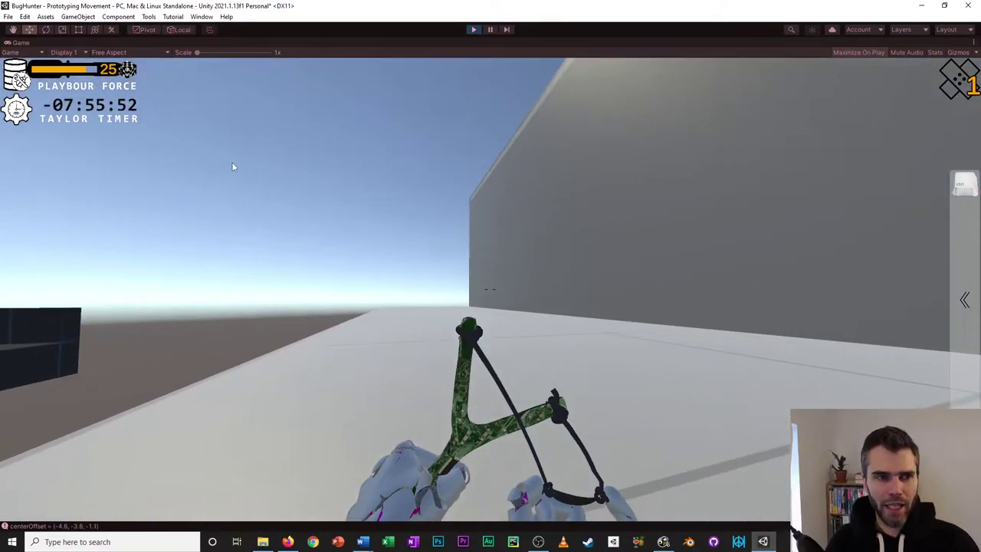
Equip the Uncollider ammunition and shoot it at the large grey building's wall.
{"action": "key", "text": "Tab"}
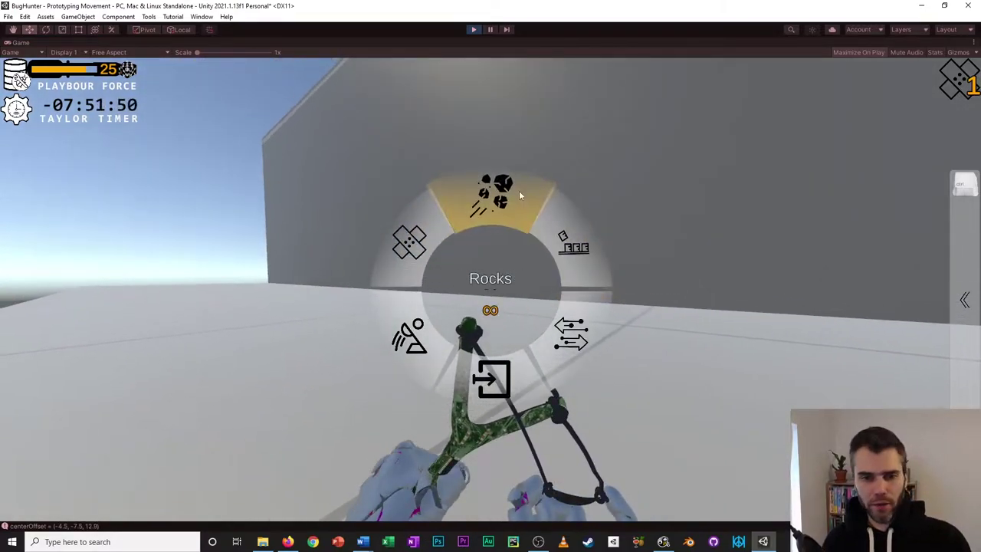
{"action": "left_click", "coordinate": [491, 389]}
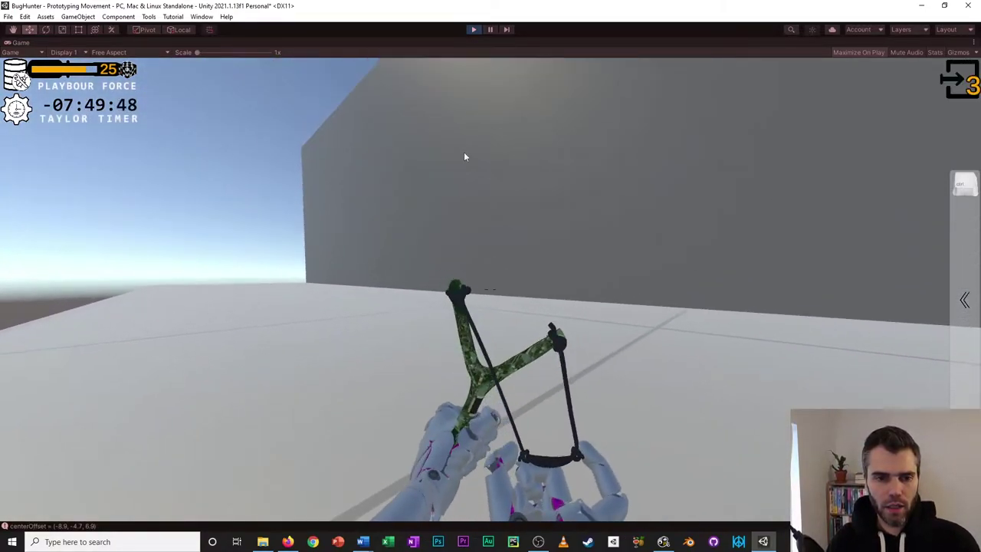
{"action": "left_click", "coordinate": [818, 64]}
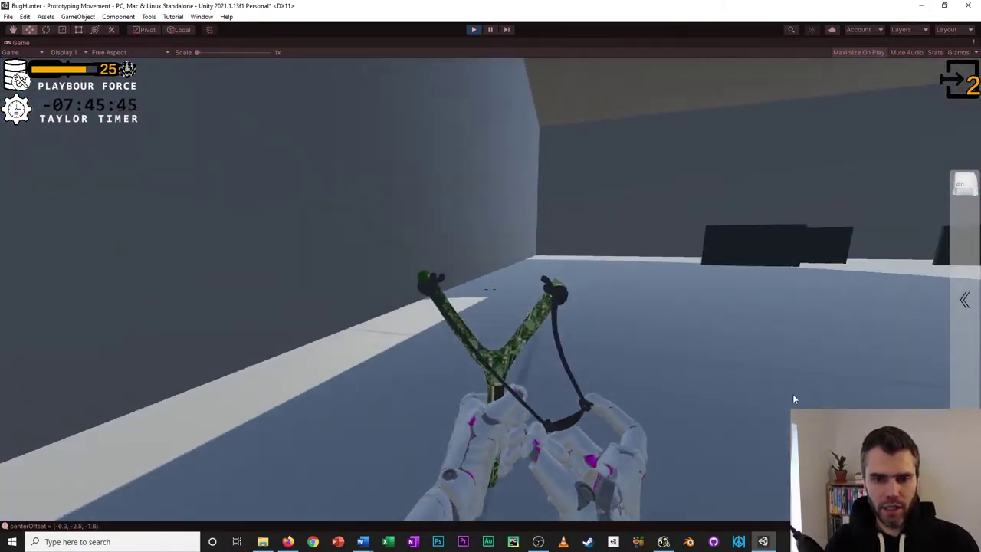
Enter the grey building and cross the hall, past the magenta spiked object, to the terminal with green characters.
{"action": "key", "text": "w"}
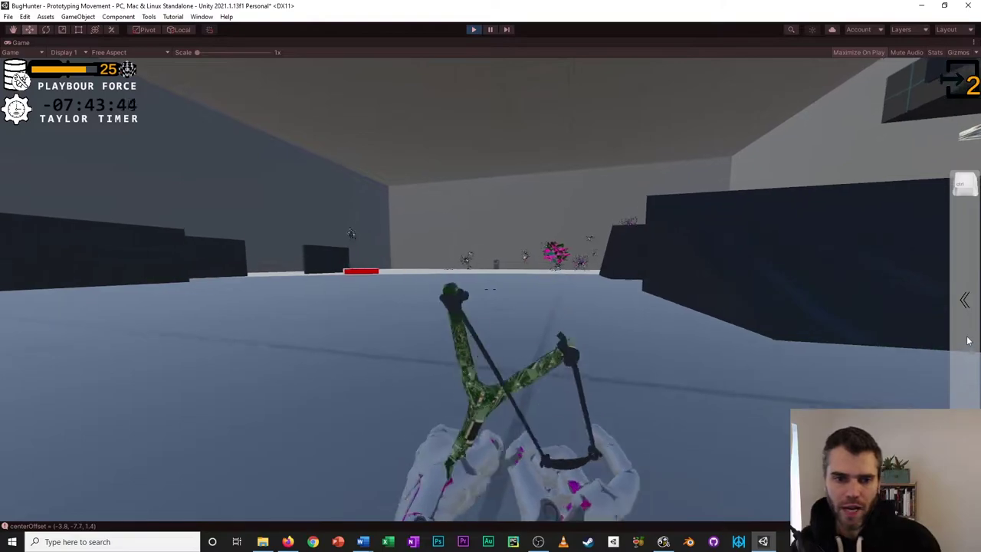
{"action": "key", "text": "w"}
{"action": "key", "text": "w"}
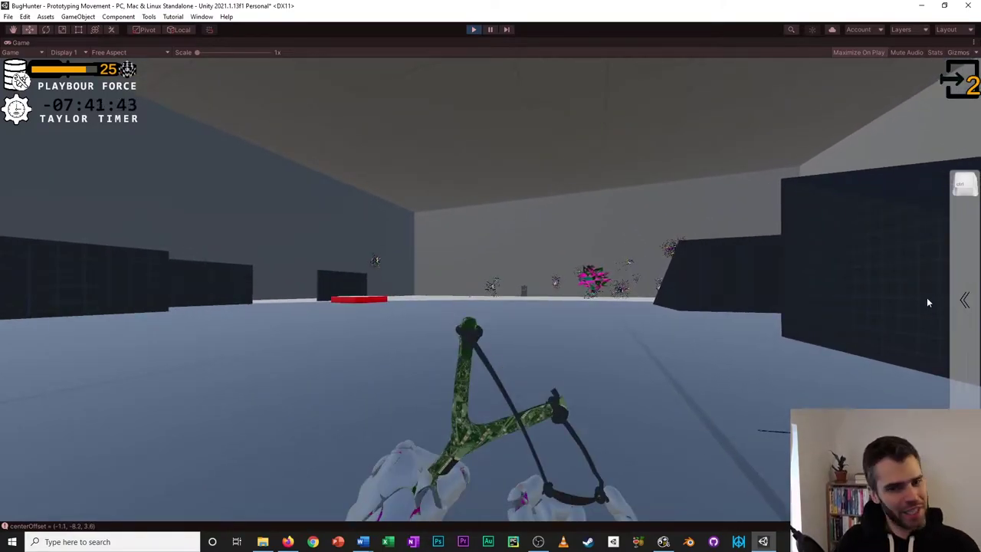
{"action": "key", "text": "w"}
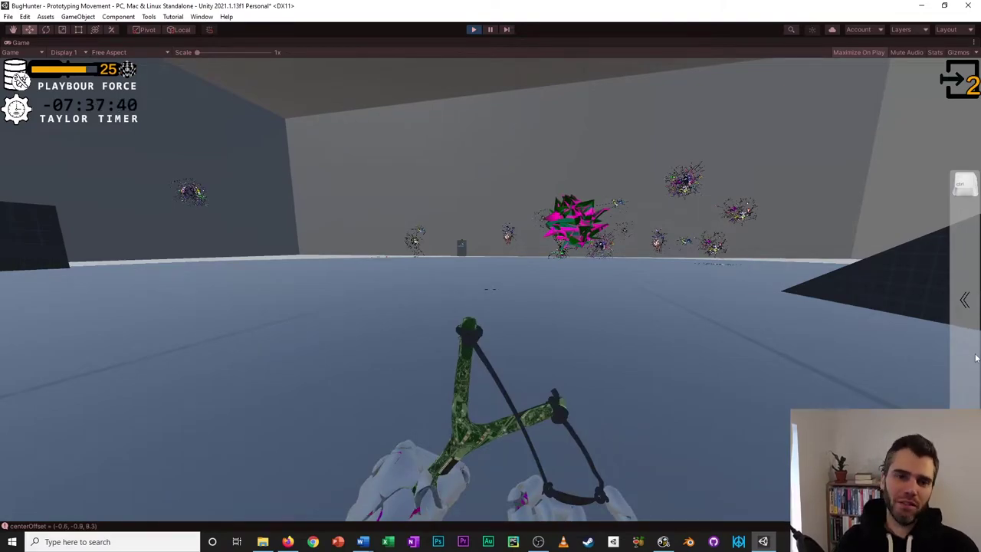
{"action": "key", "text": "w"}
{"action": "key", "text": "w"}
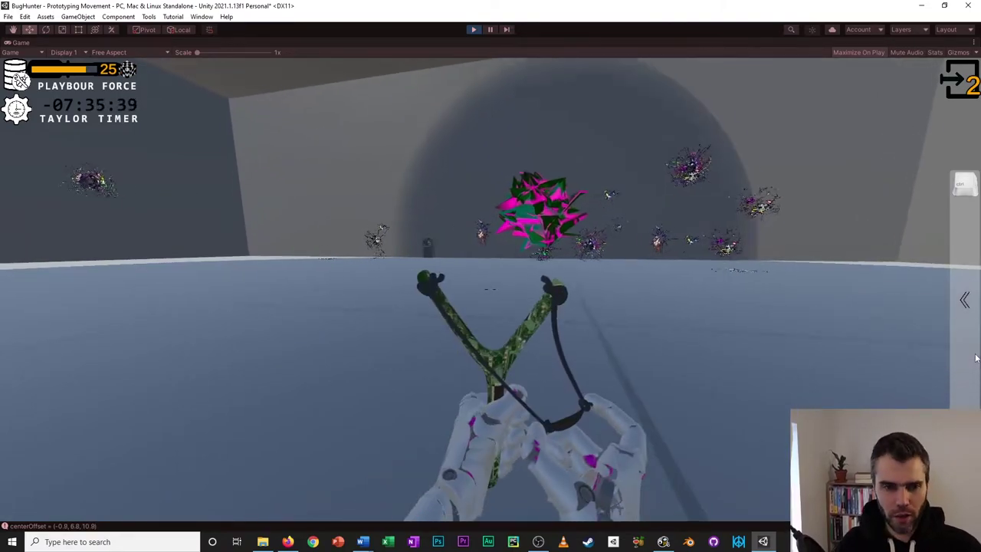
{"action": "key", "text": "w"}
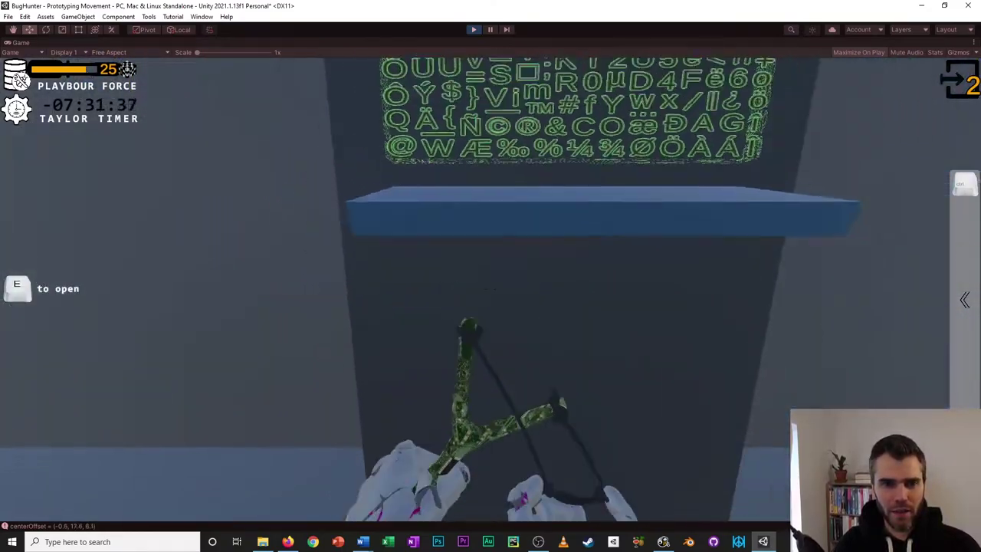
Open the terminal's shop and buy two Patches and one Enforcer.
{"action": "key", "text": "e"}
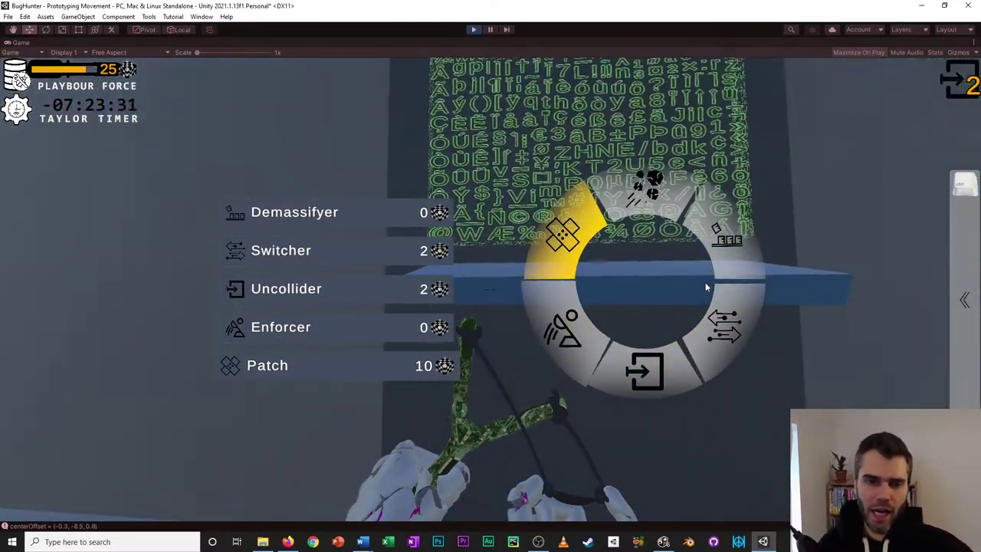
{"action": "left_click", "coordinate": [339, 372]}
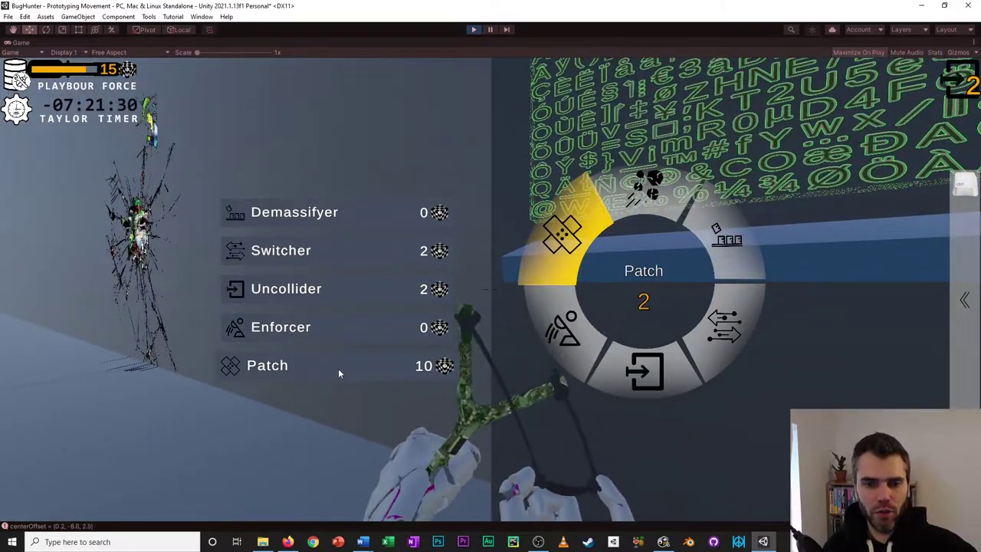
{"action": "left_click", "coordinate": [338, 373]}
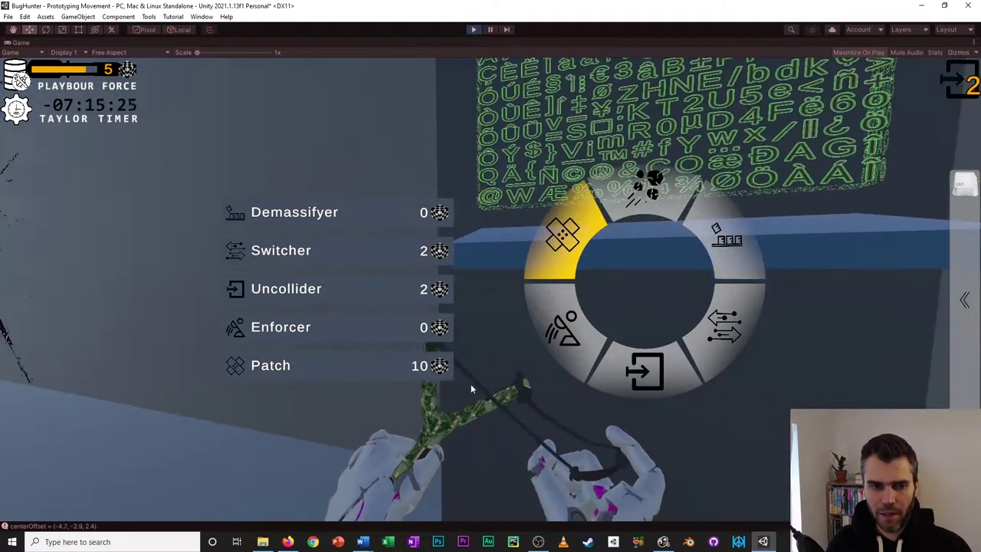
{"action": "left_click", "coordinate": [328, 324]}
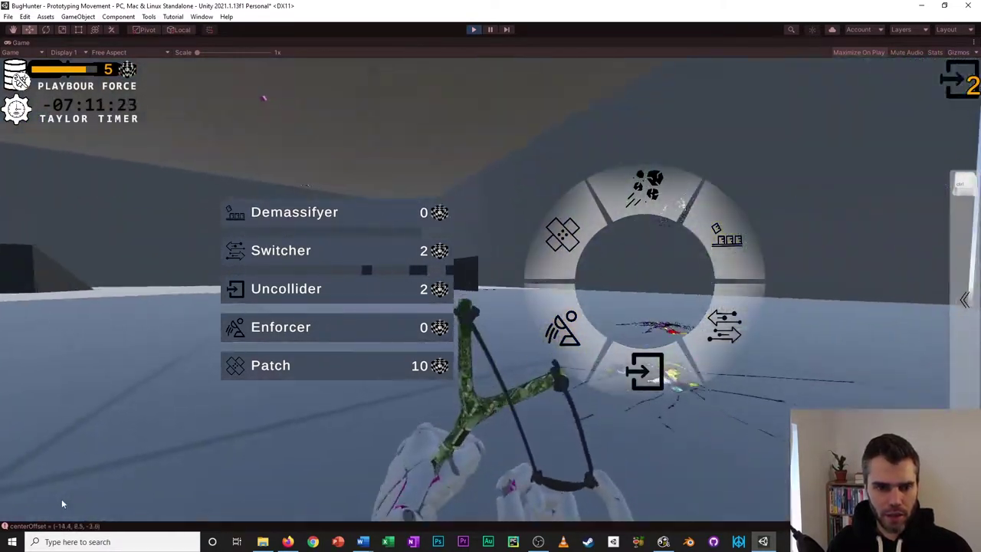
Leave the terminal's shop and equip the Switcher ammunition.
{"action": "key", "text": "Tab"}
{"action": "key", "text": "Tab"}
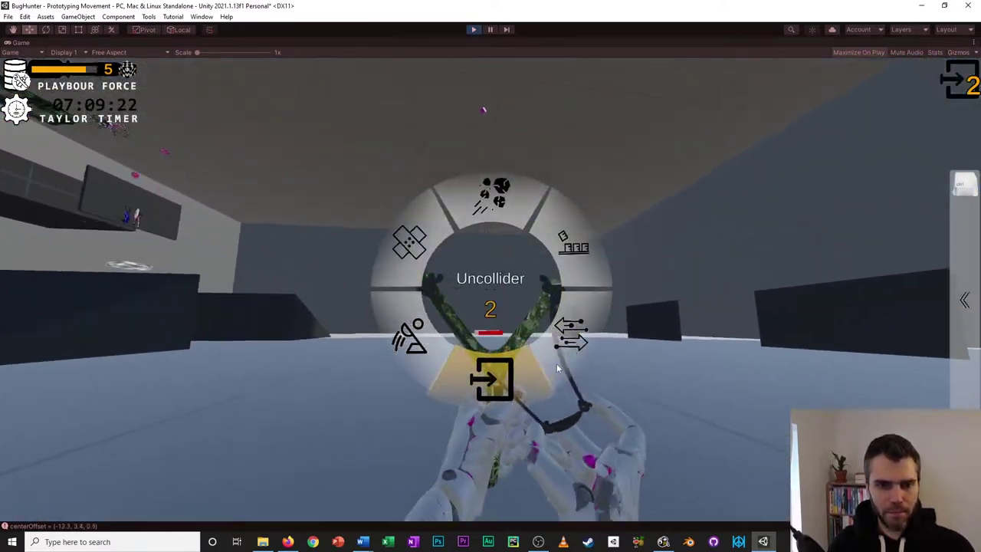
{"action": "left_click", "coordinate": [573, 343]}
{"action": "key", "text": "Tab"}
Run up the dark ramp and try to jump from its upper edge onto the floating striped glitch platform.
{"action": "key", "text": "w"}
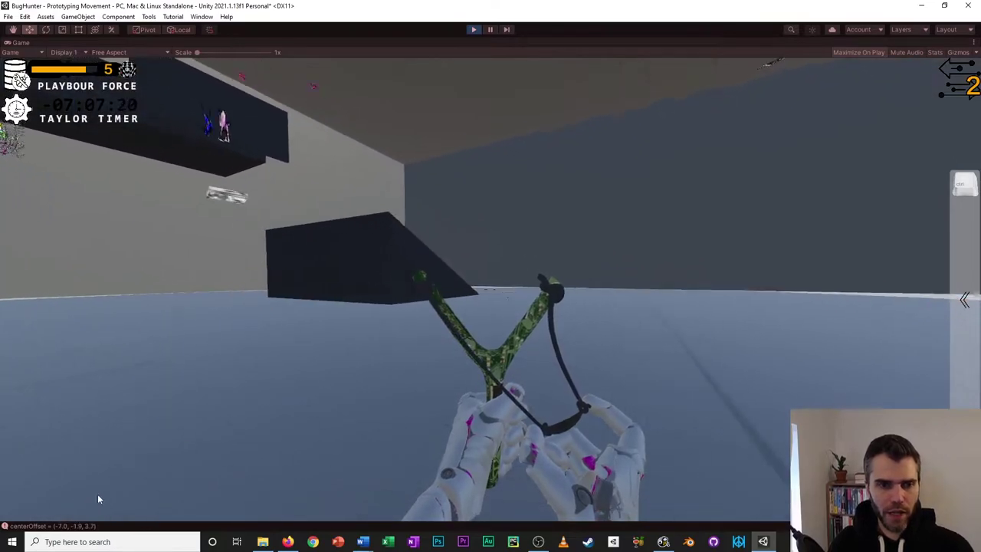
{"action": "key", "text": "w"}
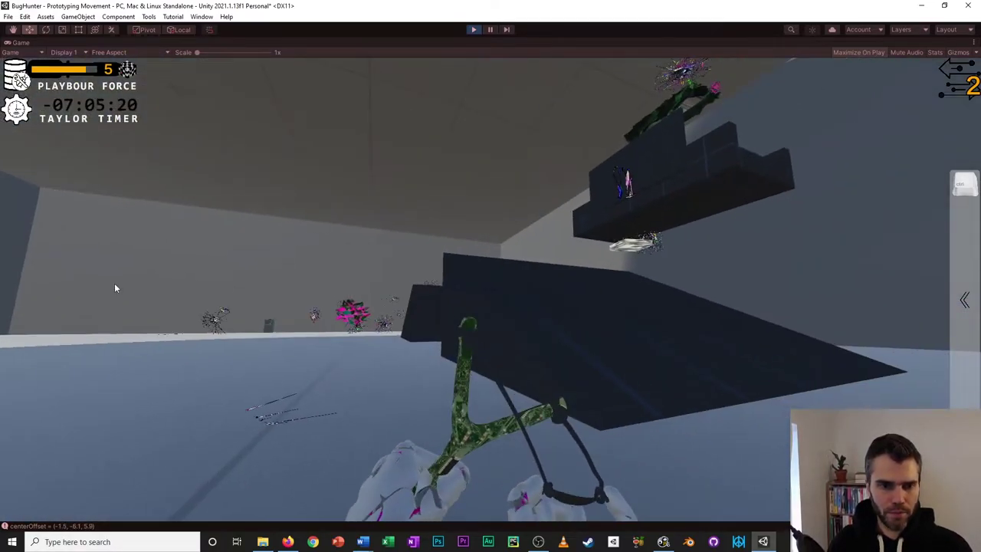
{"action": "key", "text": "w"}
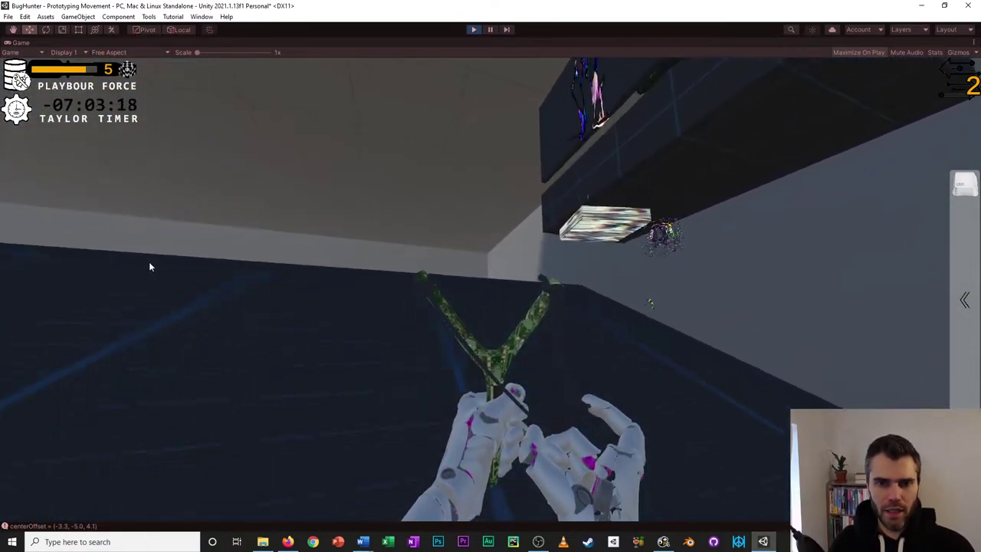
{"action": "key", "text": "w"}
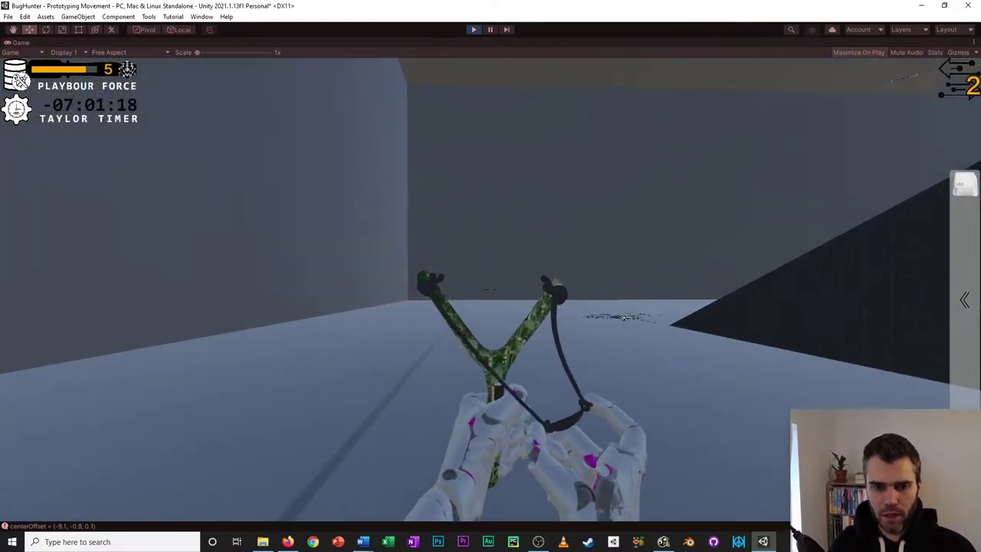
{"action": "key", "text": "w"}
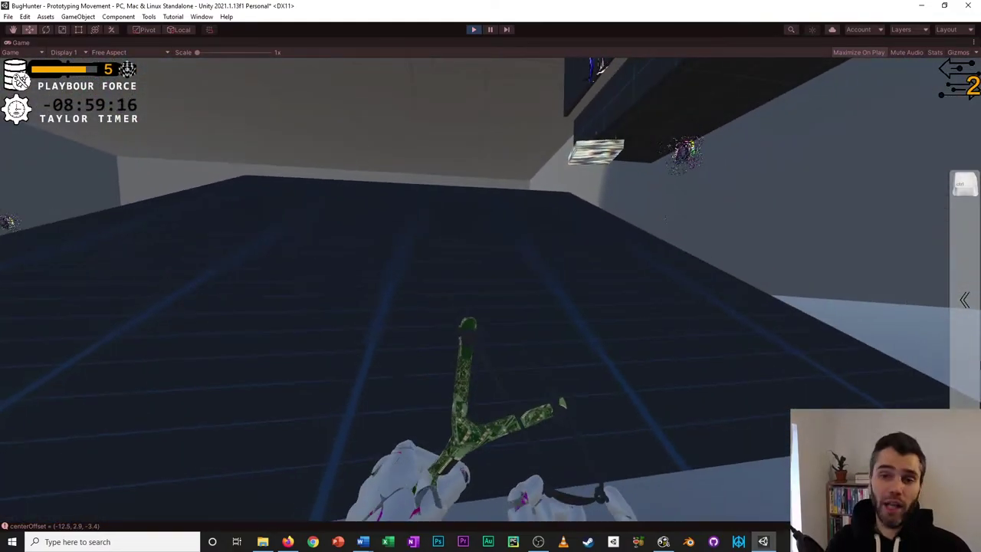
{"action": "key", "text": "w"}
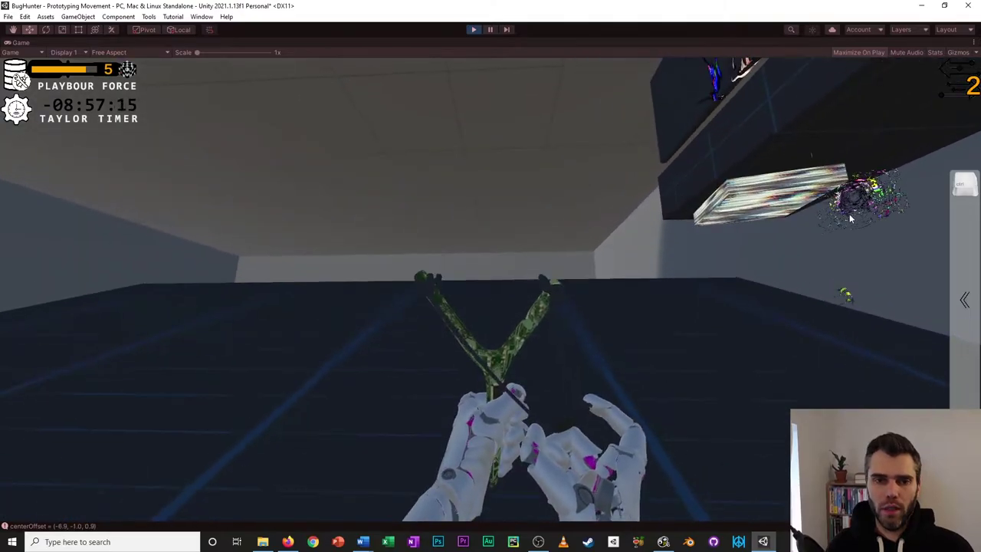
{"action": "key", "text": "w"}
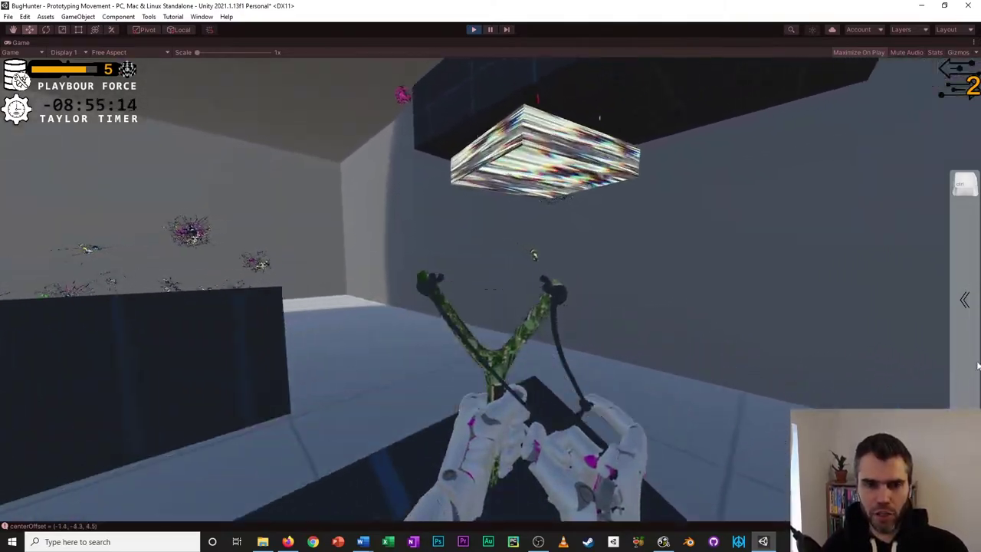
Climb the dark ramp again and jump across onto the floating striped glitch platform.
{"action": "key", "text": "w"}
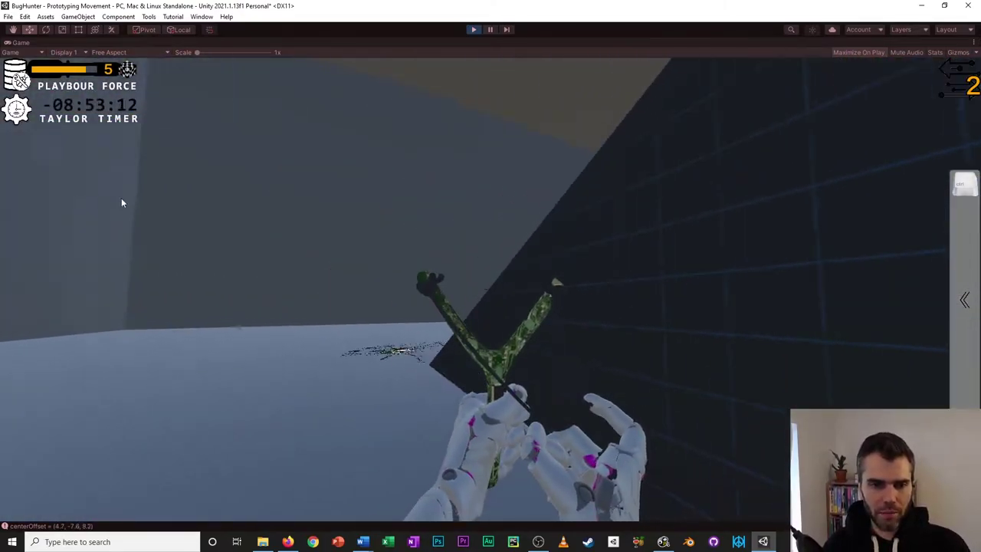
{"action": "key", "text": "w"}
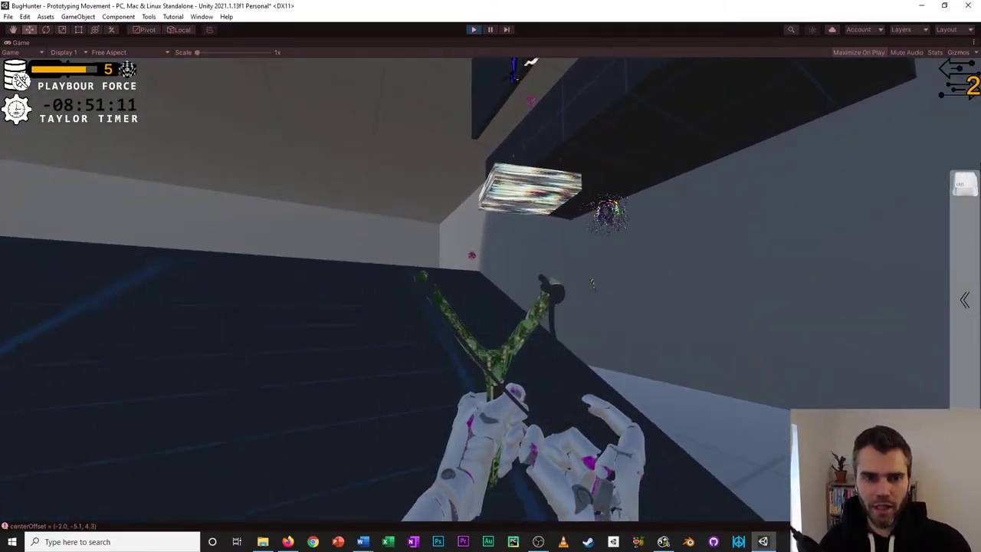
{"action": "key", "text": "w"}
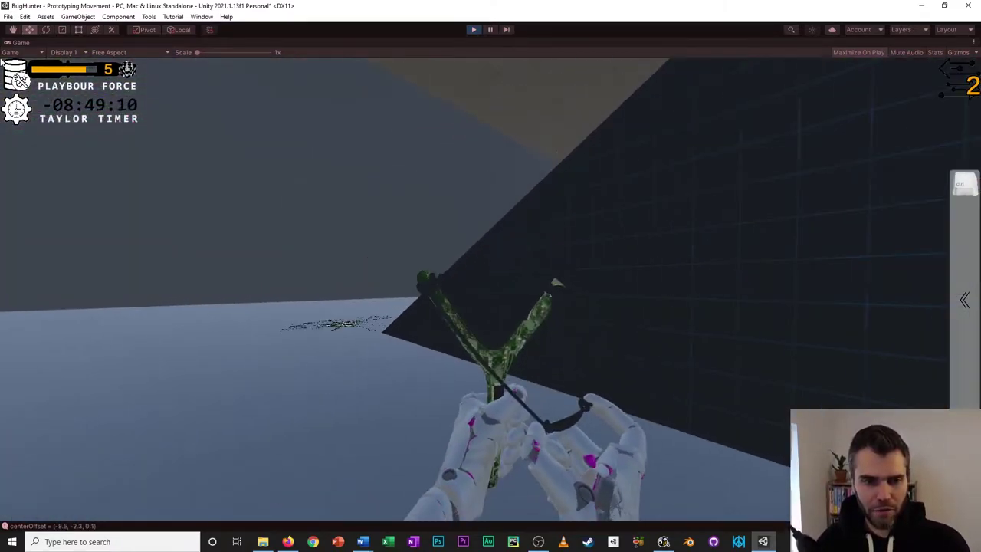
{"action": "key", "text": "w"}
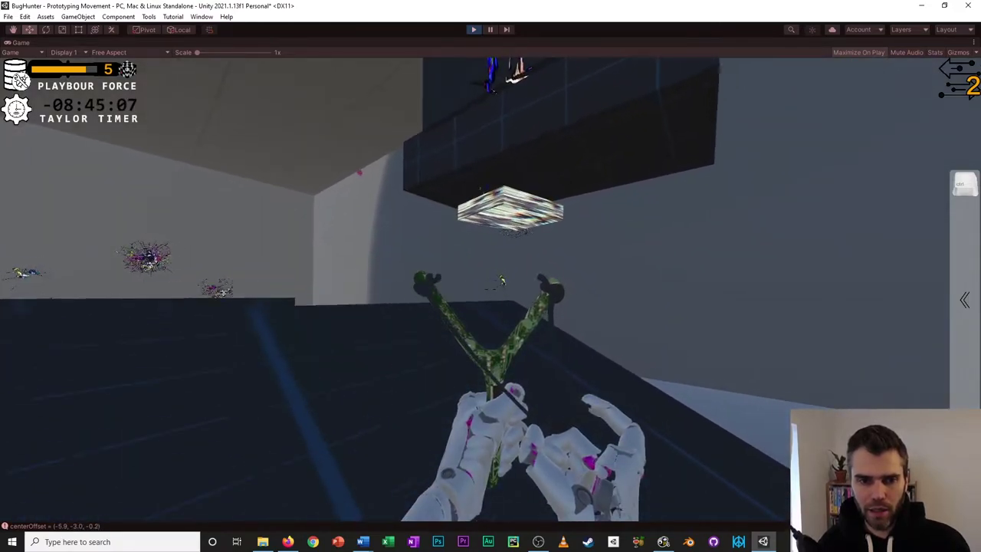
{"action": "key", "text": "w"}
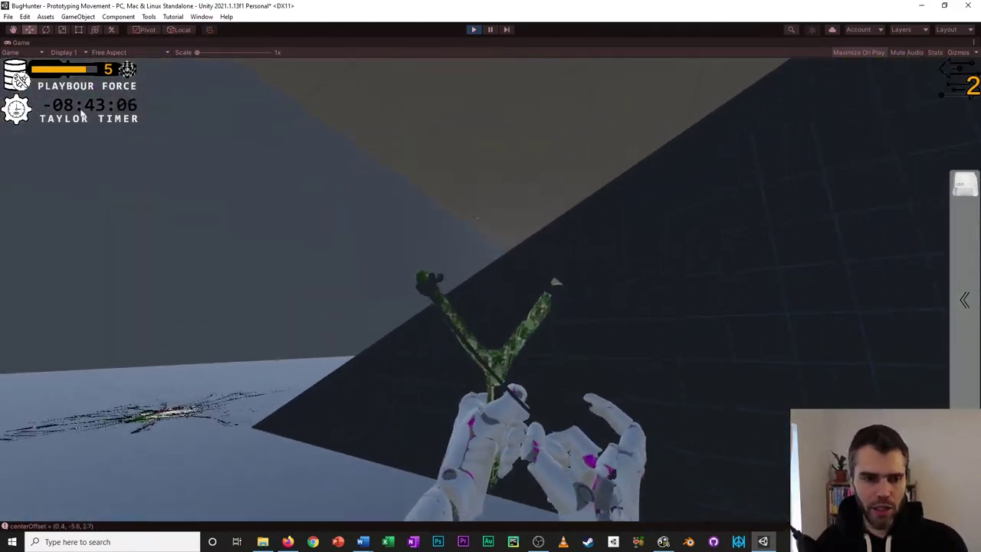
{"action": "key", "text": "w"}
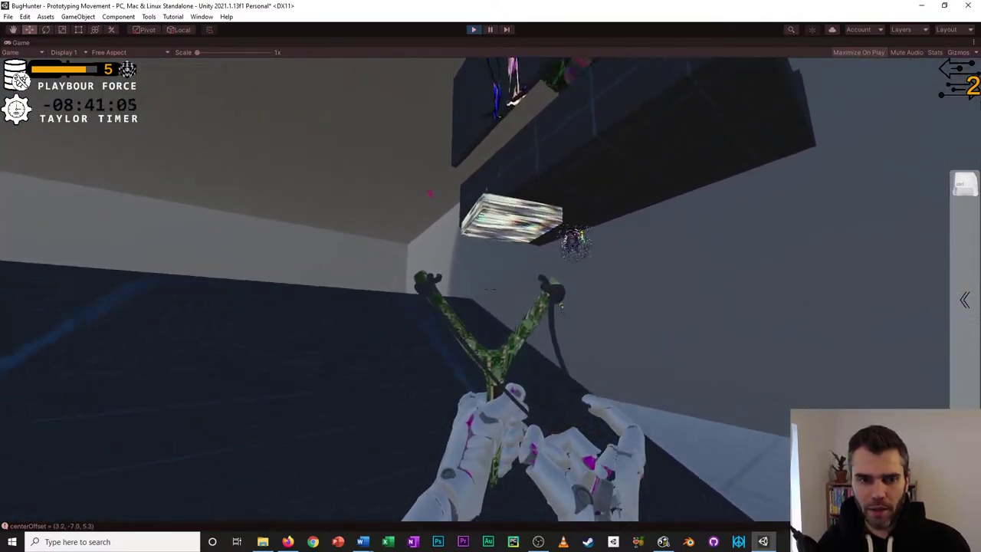
{"action": "key", "text": "w"}
{"action": "key", "text": "space"}
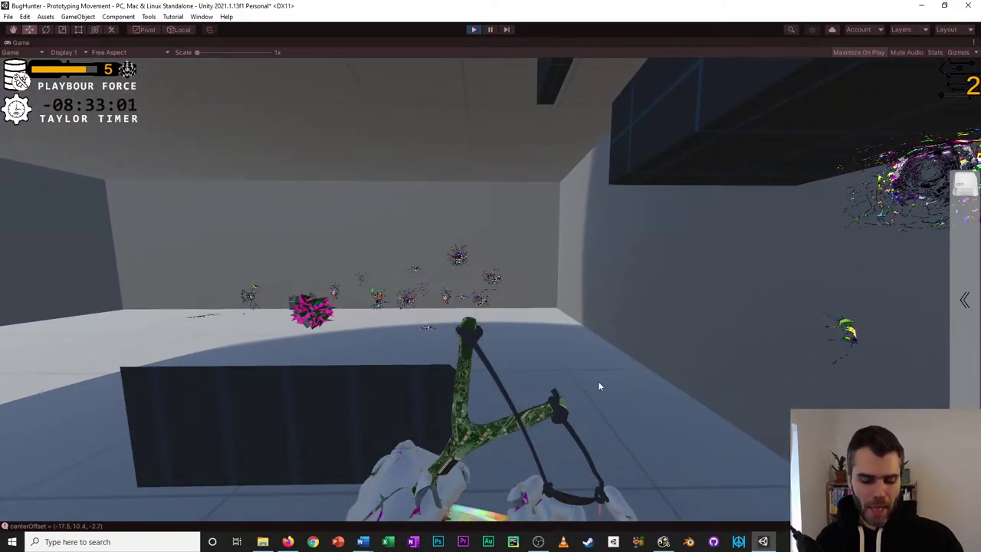
Shoot the Switcher at the suspended dark slab to shift it and cross over onto the high blue-lined ledge.
{"action": "key", "text": "Tab"}
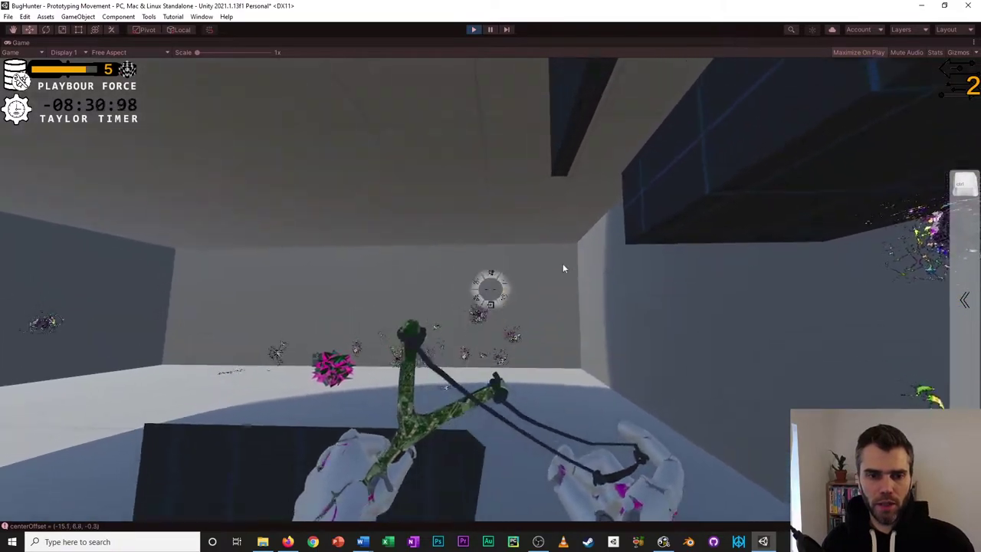
{"action": "mouse_move", "coordinate": [705, 57]}
{"action": "left_mouse_down"}
{"action": "mouse_move", "coordinate": [741, 61]}
{"action": "mouse_move", "coordinate": [710, 90]}
{"action": "left_mouse_up"}
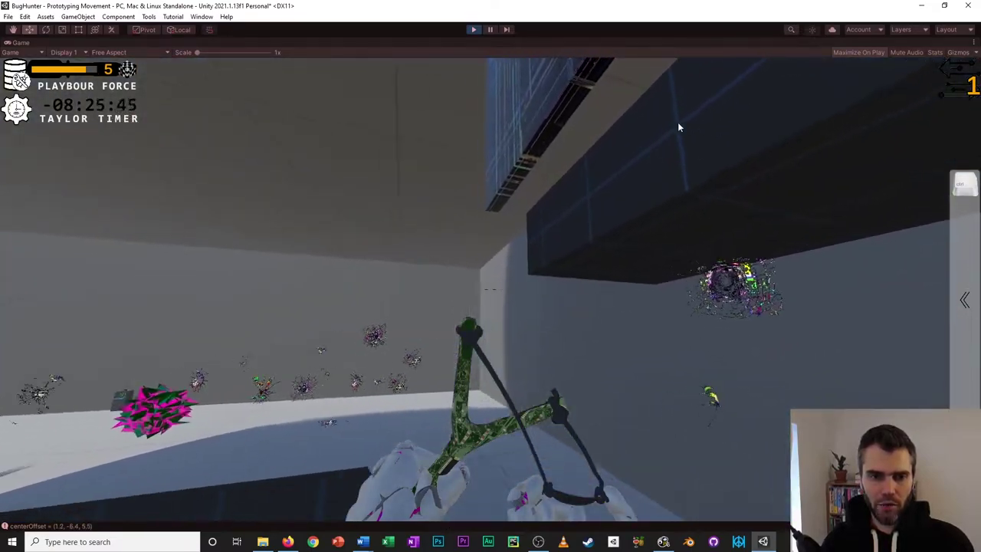
{"action": "right_click_drag", "start_coordinate": [678, 123], "coordinate": [865, 307]}
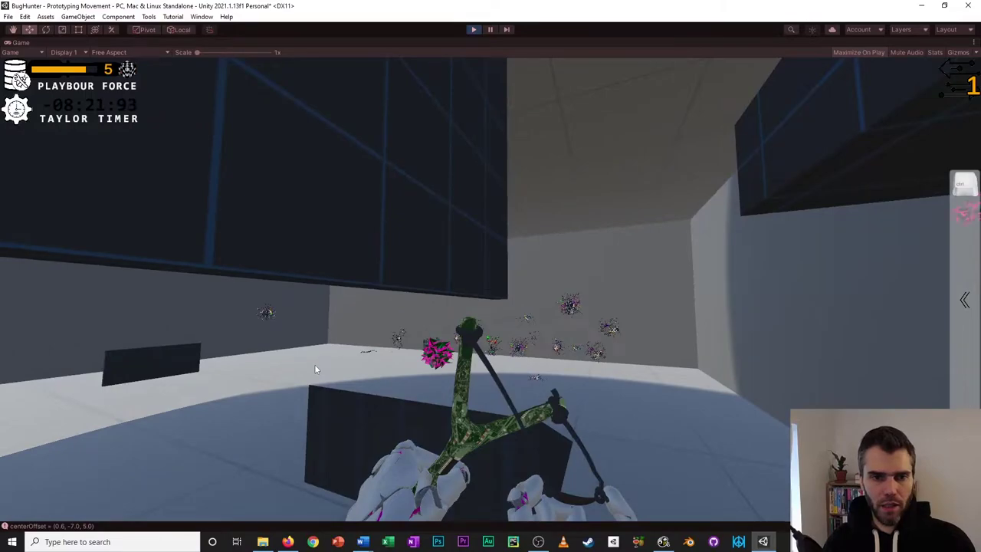
{"action": "left_click_drag", "start_coordinate": [315, 364], "coordinate": [968, 143]}
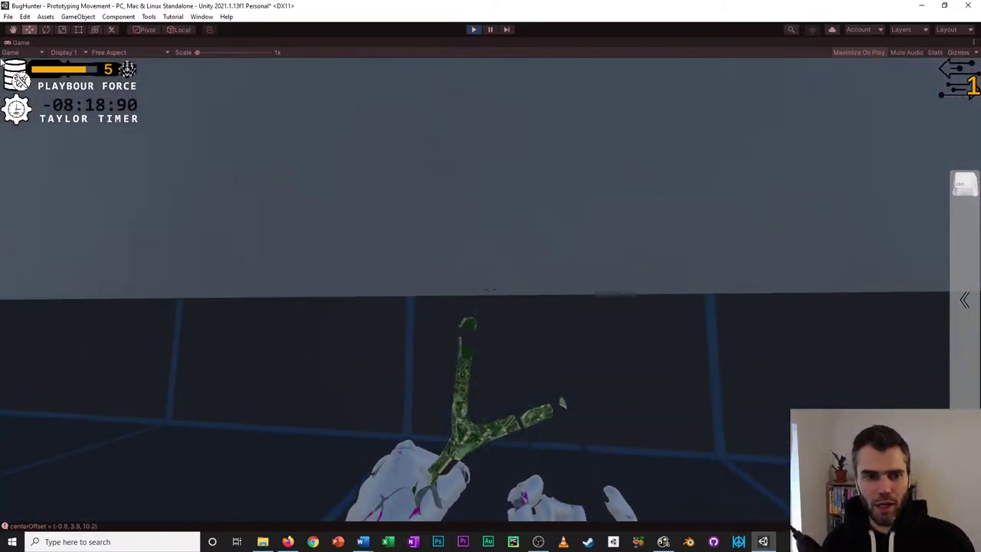
Equip the Patch ammunition and shoot patches over the top, middle and bottom of the green-edged tear above the ledge.
{"action": "key", "text": "Tab"}
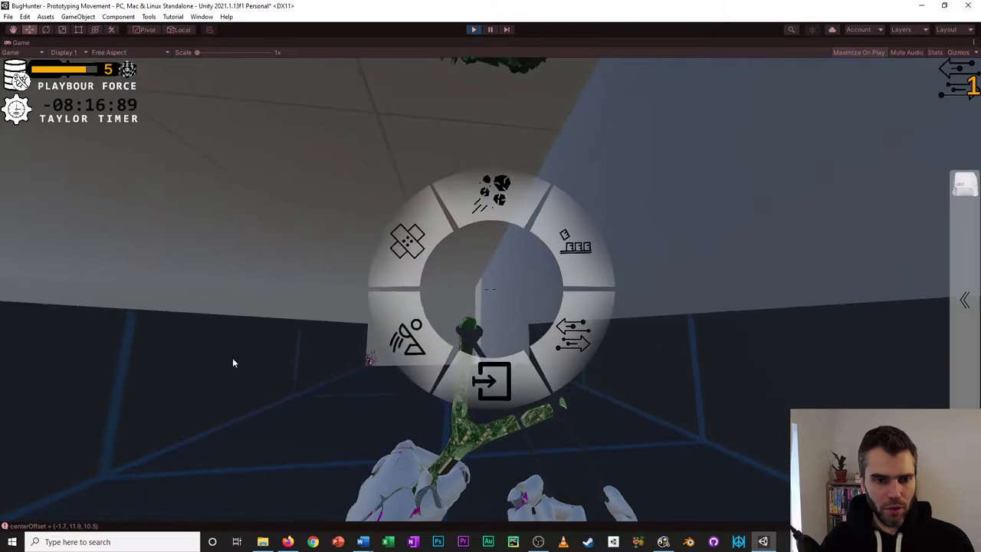
{"action": "left_click_drag", "start_coordinate": [232, 357], "coordinate": [390, 330]}
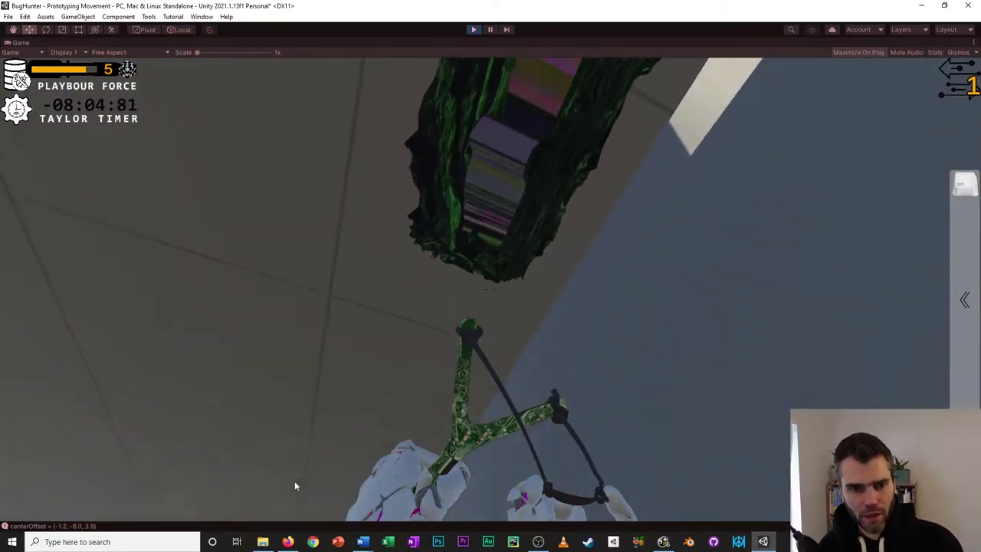
{"action": "key", "text": "Tab"}
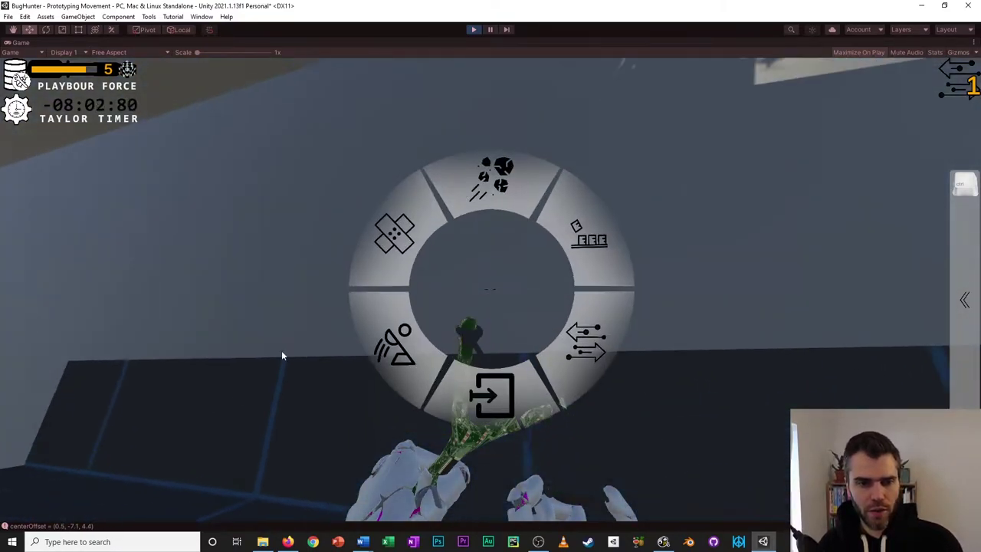
{"action": "left_click", "coordinate": [407, 254]}
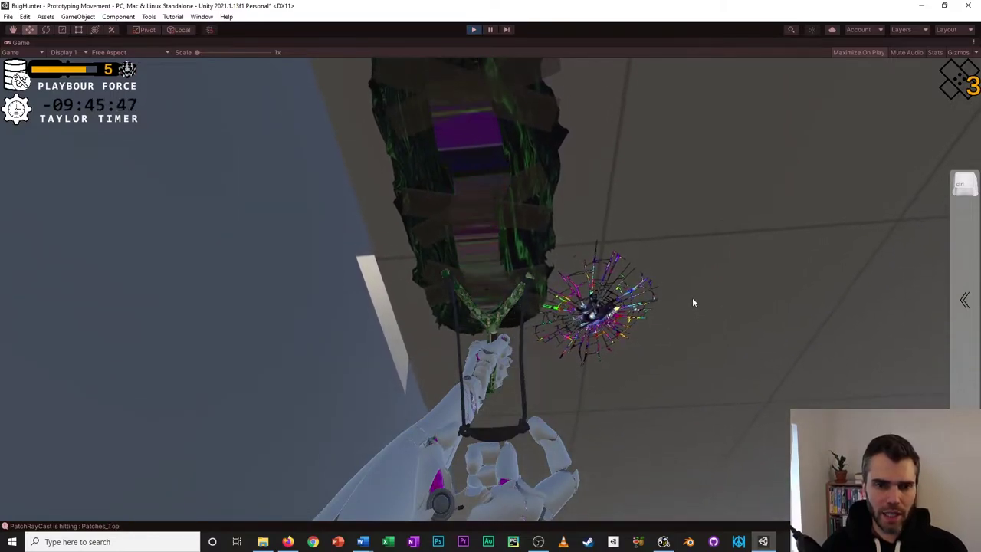
{"action": "left_click", "coordinate": [681, 308]}
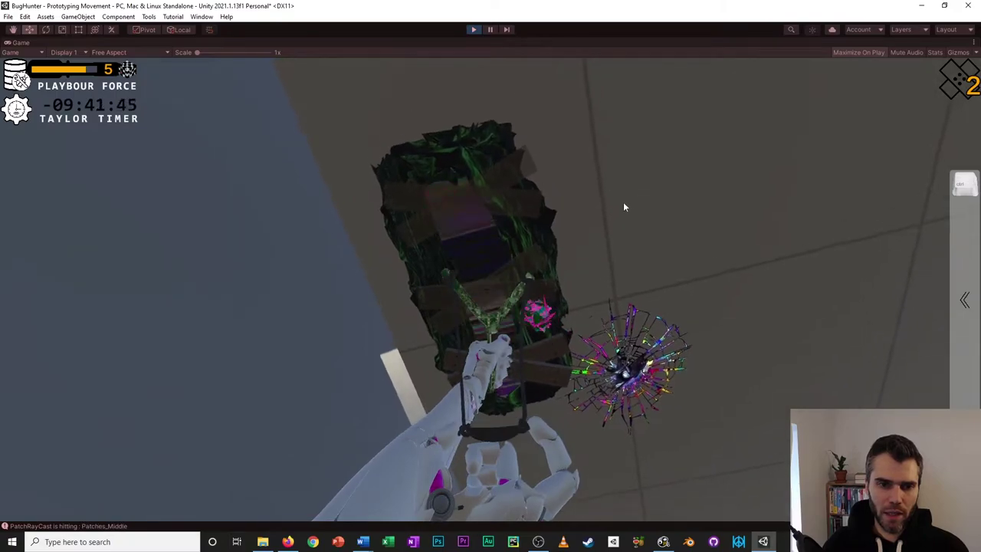
{"action": "left_click", "coordinate": [623, 203]}
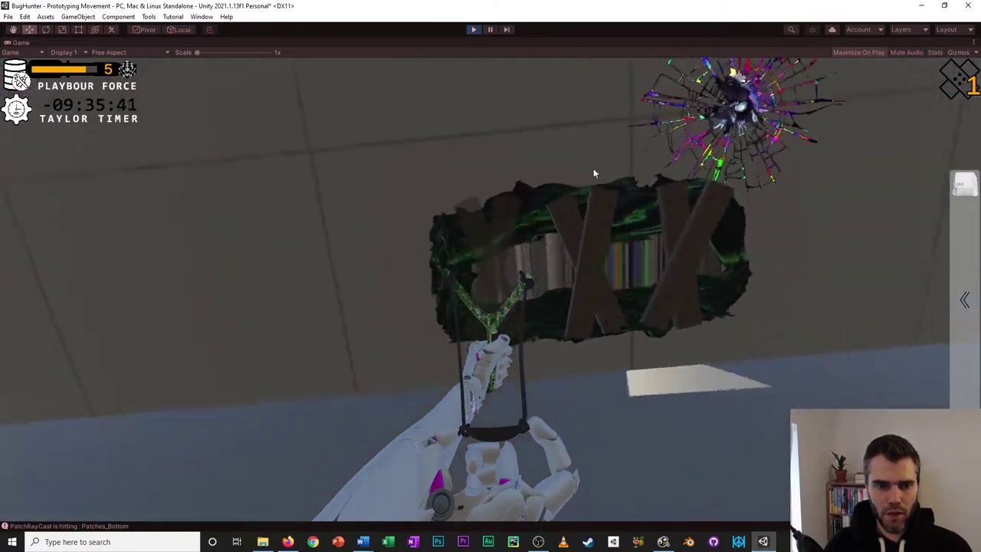
{"action": "left_click", "coordinate": [666, 127]}
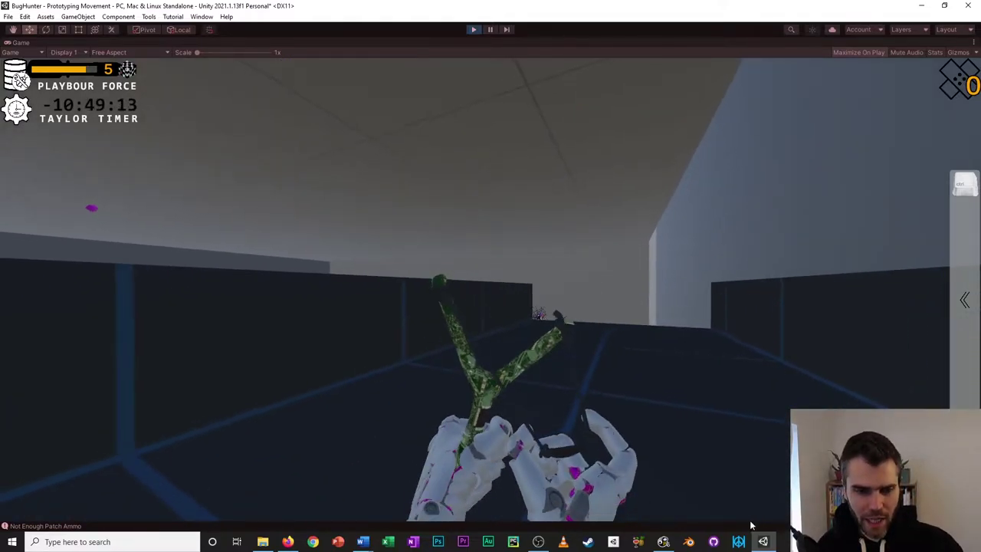
Walk along the blue-lined ledge and look over the patched tear and the hall below.
{"action": "key", "text": "Tab"}
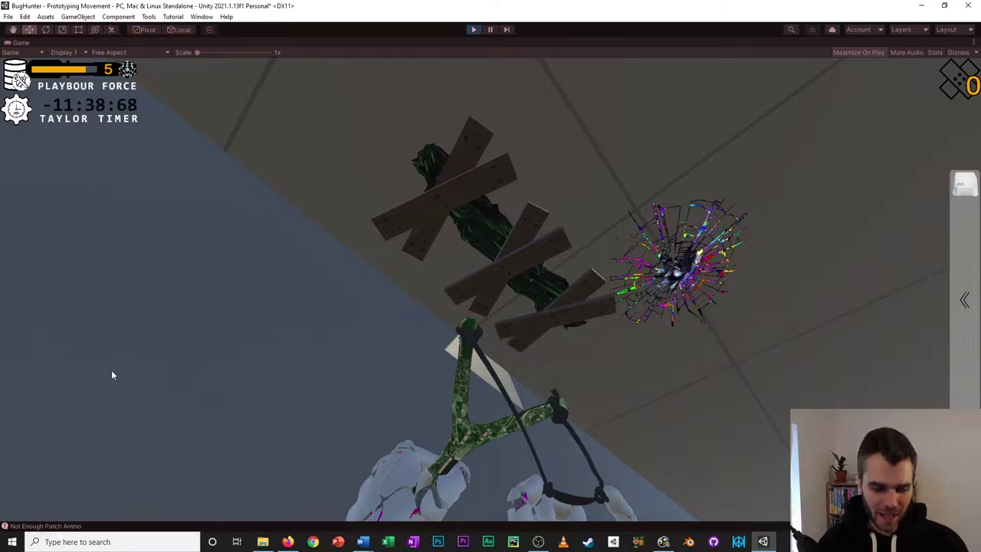
{"action": "key", "text": "w"}
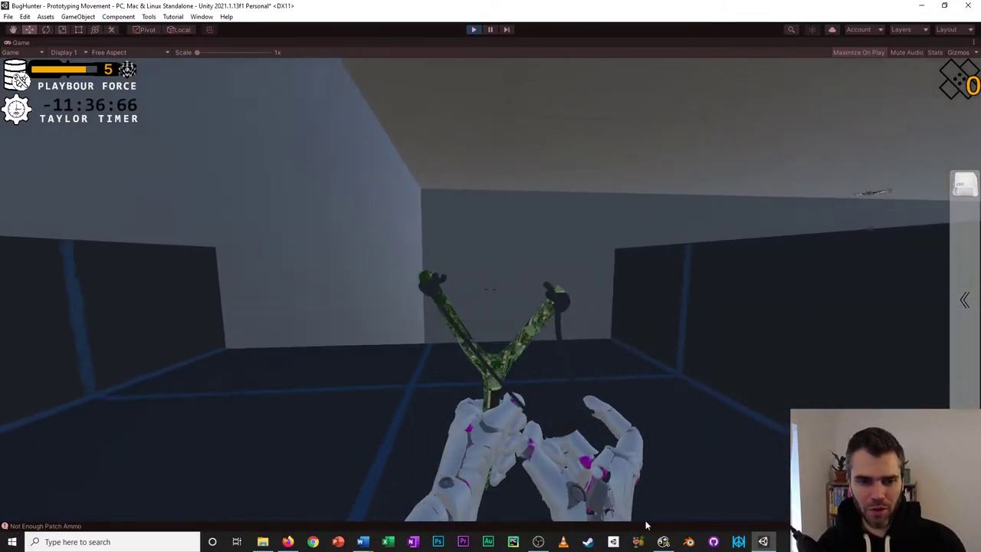
{"action": "key", "text": "w"}
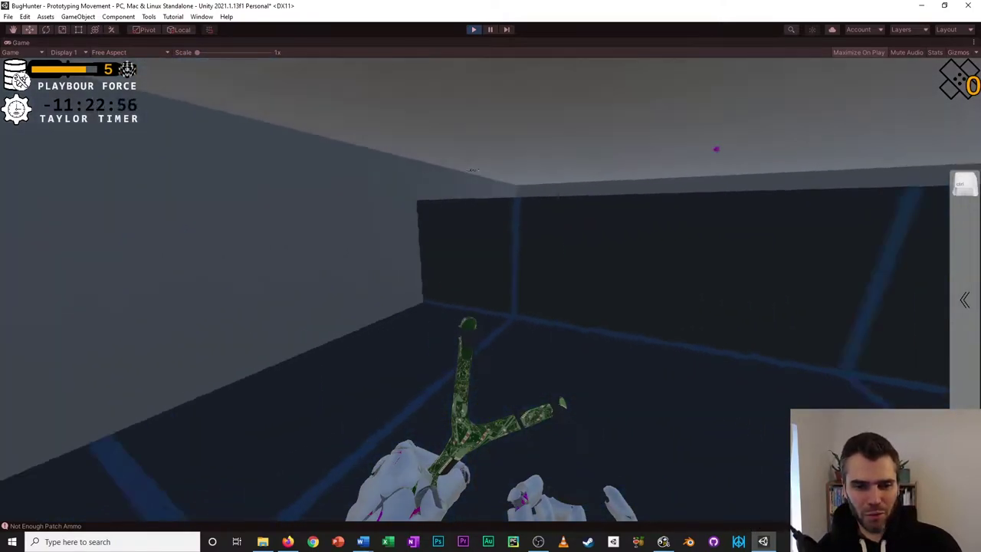
{"action": "key", "text": "w"}
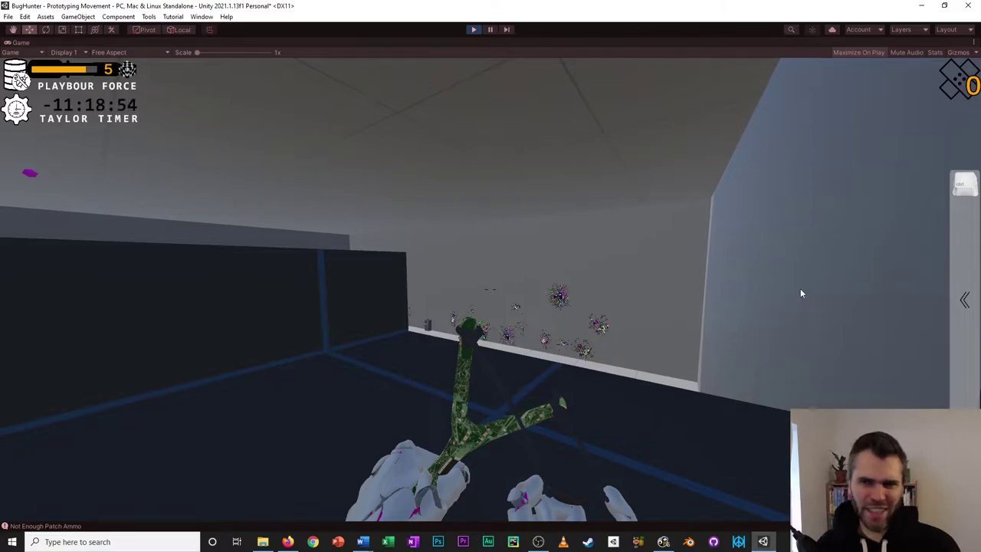
{"action": "key", "text": "w"}
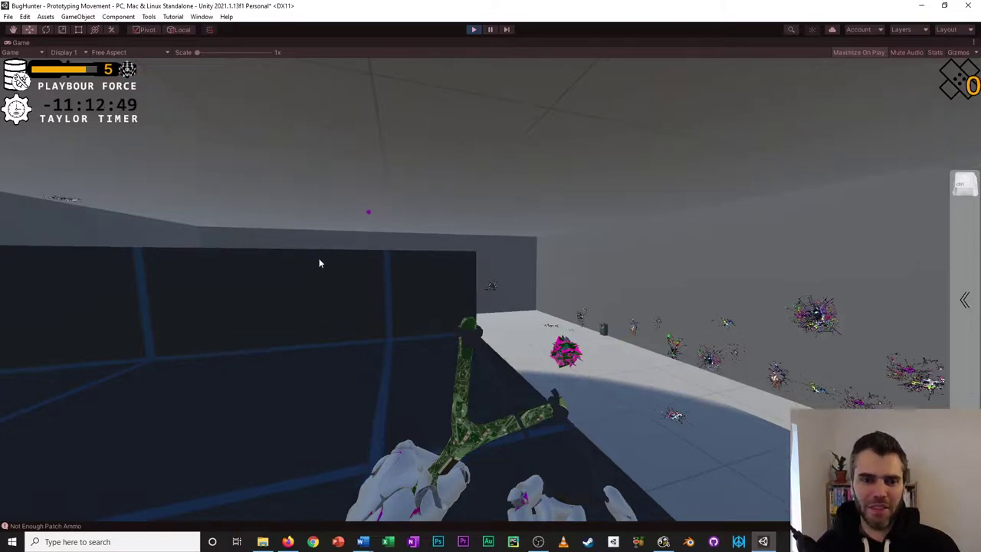
{"action": "key", "text": "w"}
{"action": "key", "text": "w"}
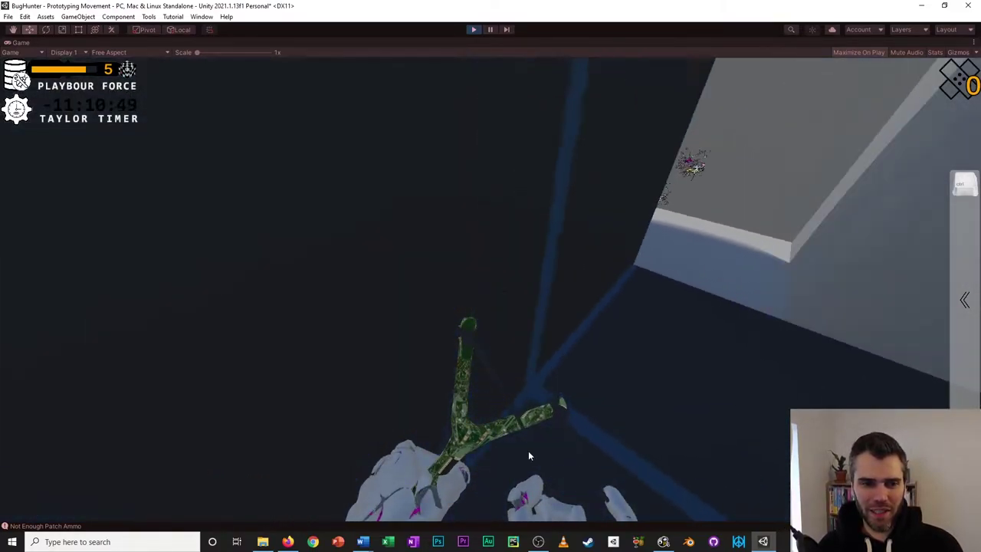
Leave the high ledge and run across the hall floor around the dark ramps and the red platform.
{"action": "key", "text": "w"}
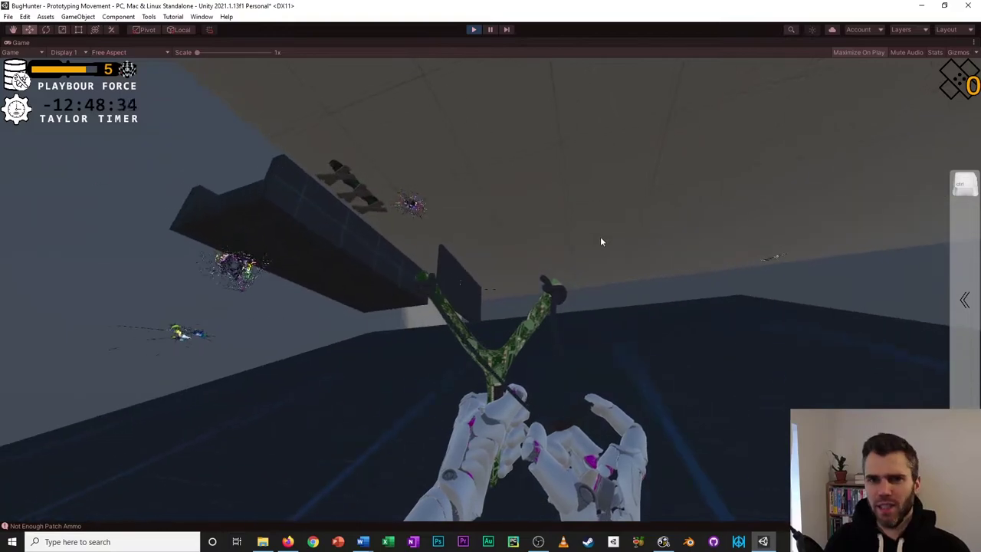
{"action": "key", "text": "w"}
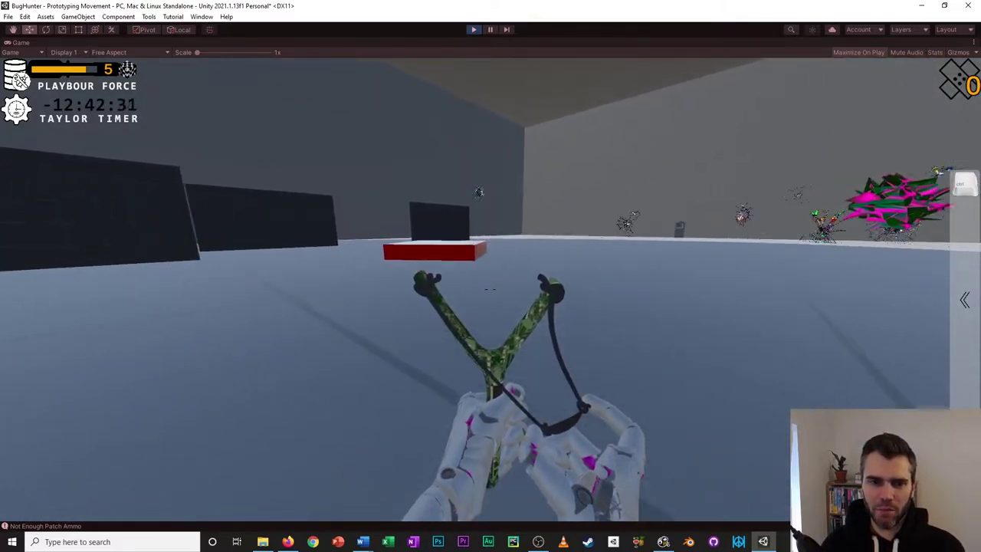
{"action": "key", "text": "d"}
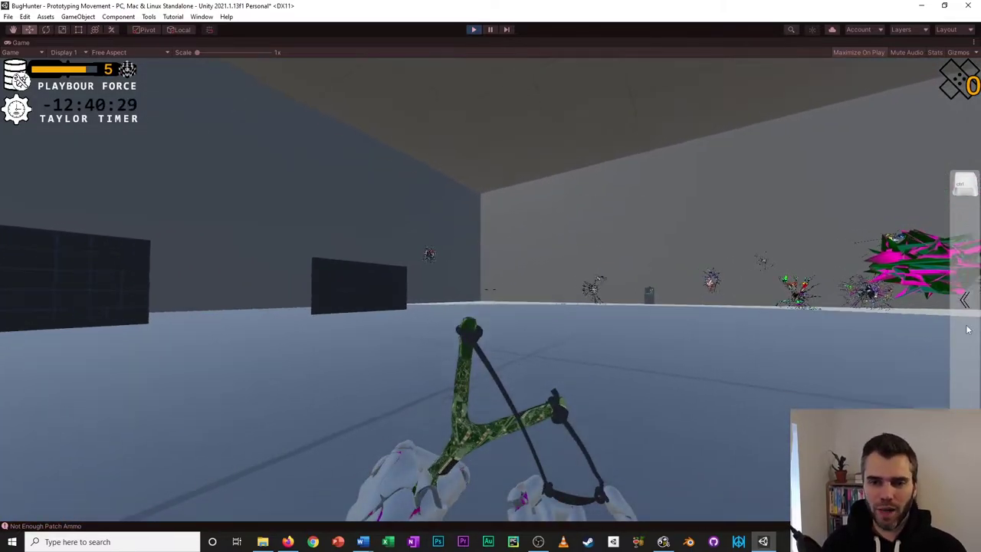
{"action": "key", "text": "w"}
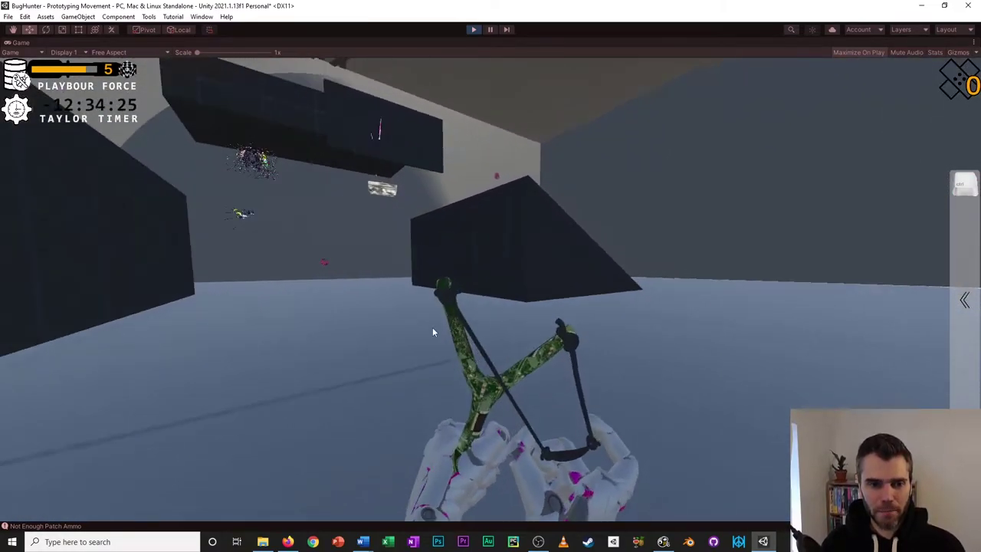
Equip the Enforcer ammunition, grab the magenta slab on the hall floor and move and rotate it.
{"action": "key", "text": "Tab"}
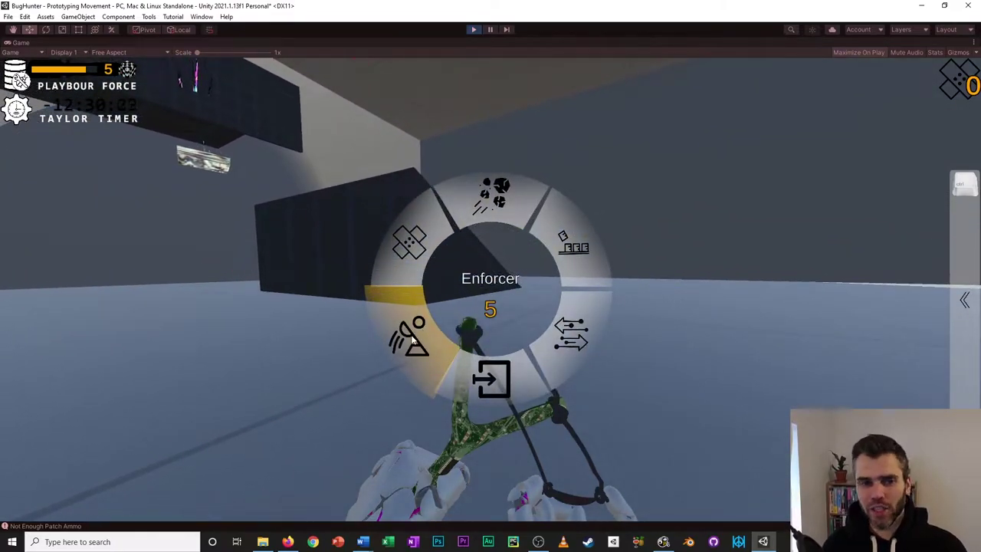
{"action": "left_click", "coordinate": [411, 326]}
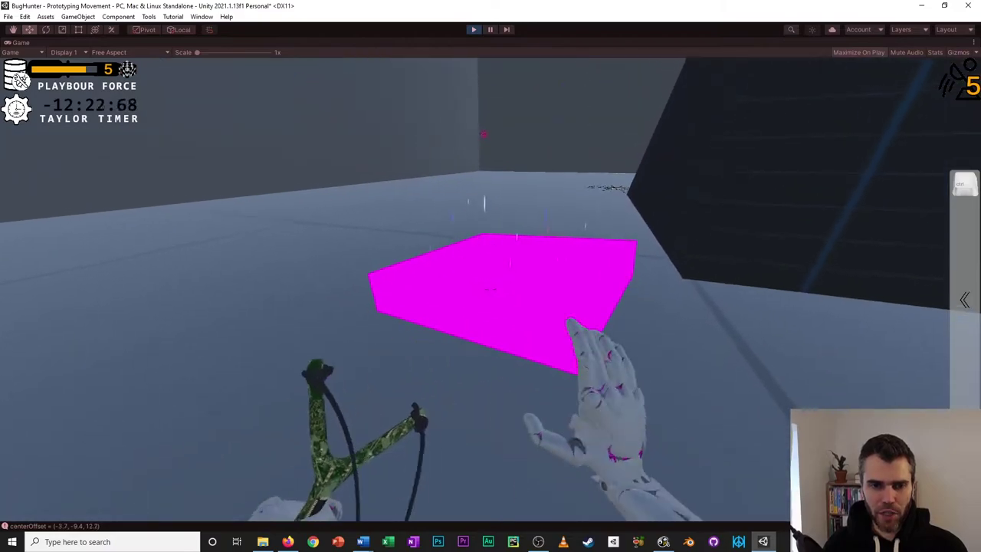
{"action": "left_click", "coordinate": [0, 272]}
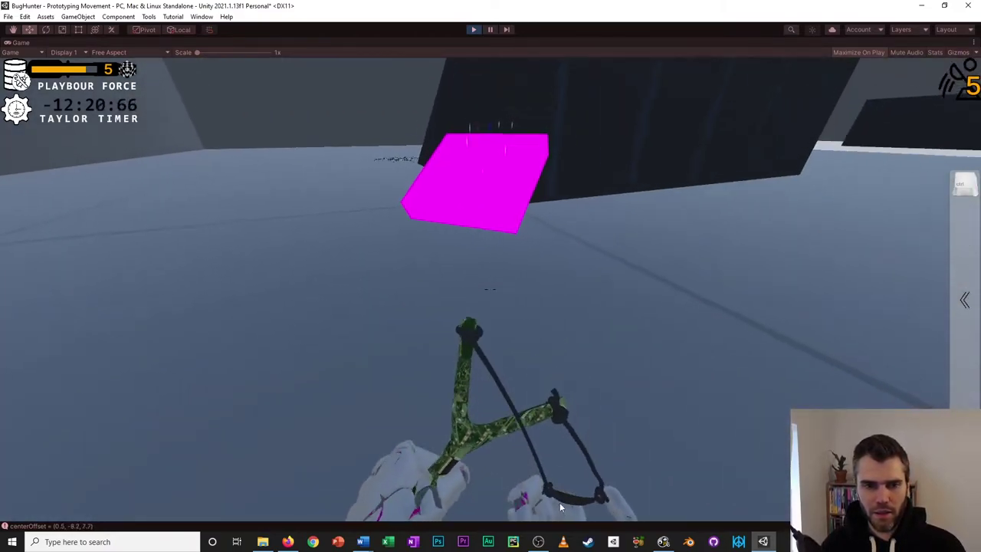
{"action": "left_click", "coordinate": [509, 442]}
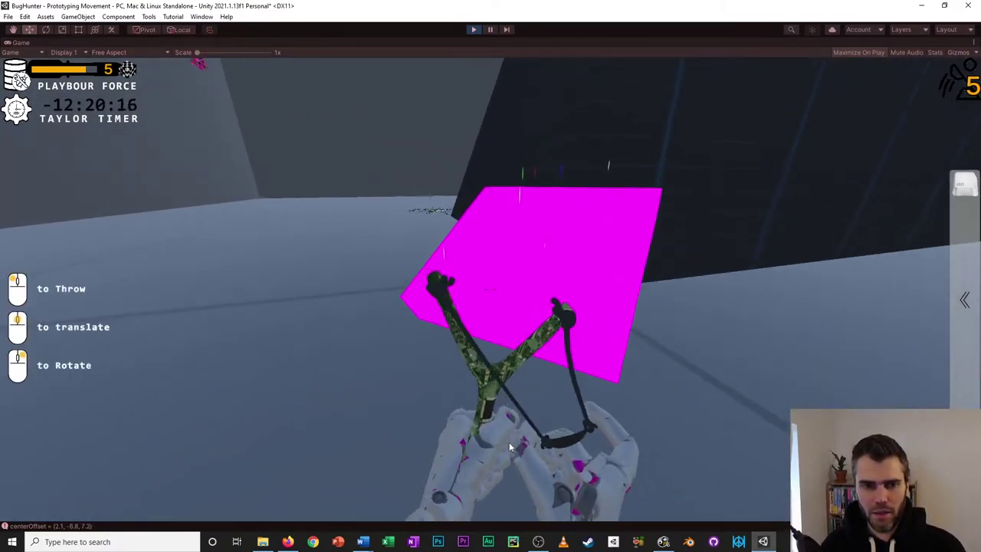
{"action": "key", "text": "w"}
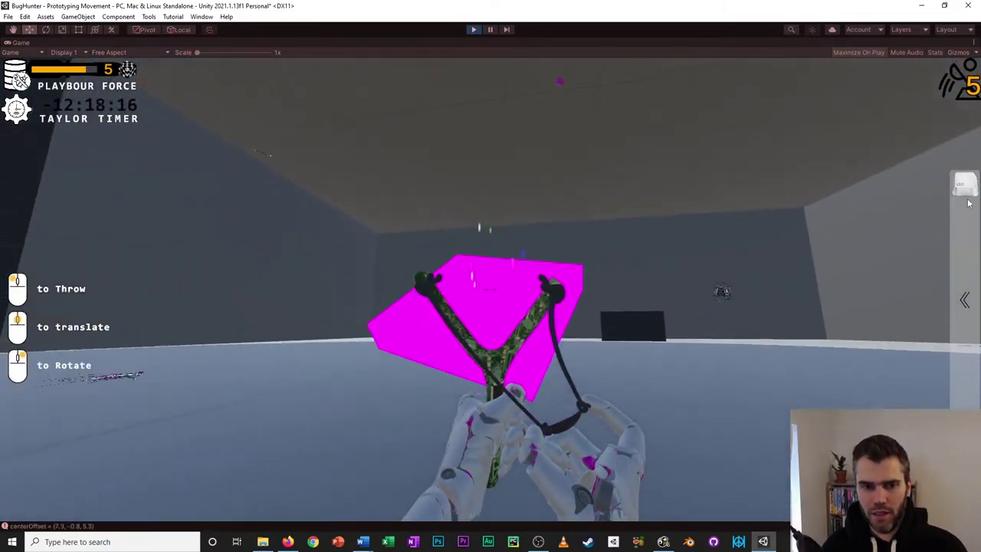
{"action": "key", "text": "w"}
{"action": "right_click_drag", "start_coordinate": [675, 260], "coordinate": [769, 202]}
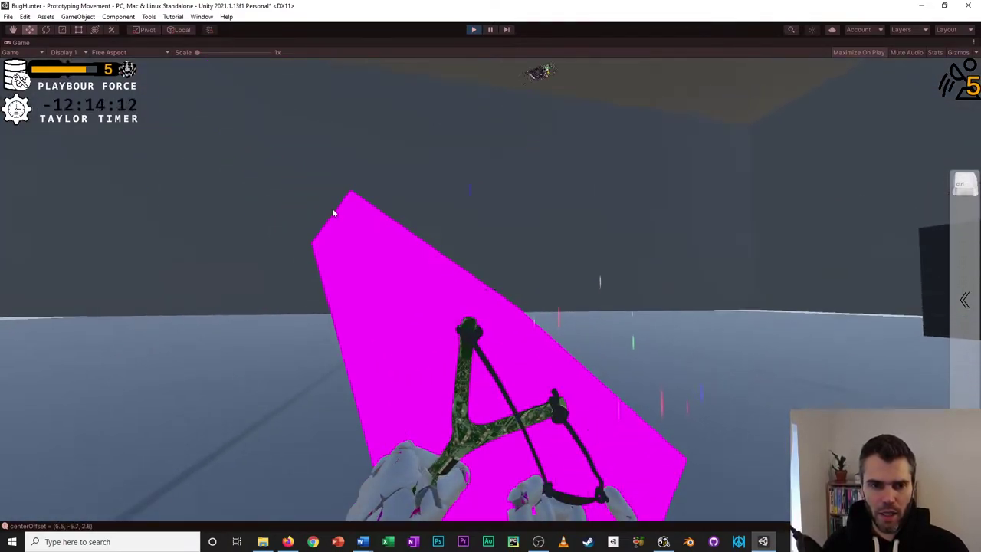
Select the Enforcer ammunition again, step back from the magenta slab and shoot it with the slingshot.
{"action": "key", "text": "Tab"}
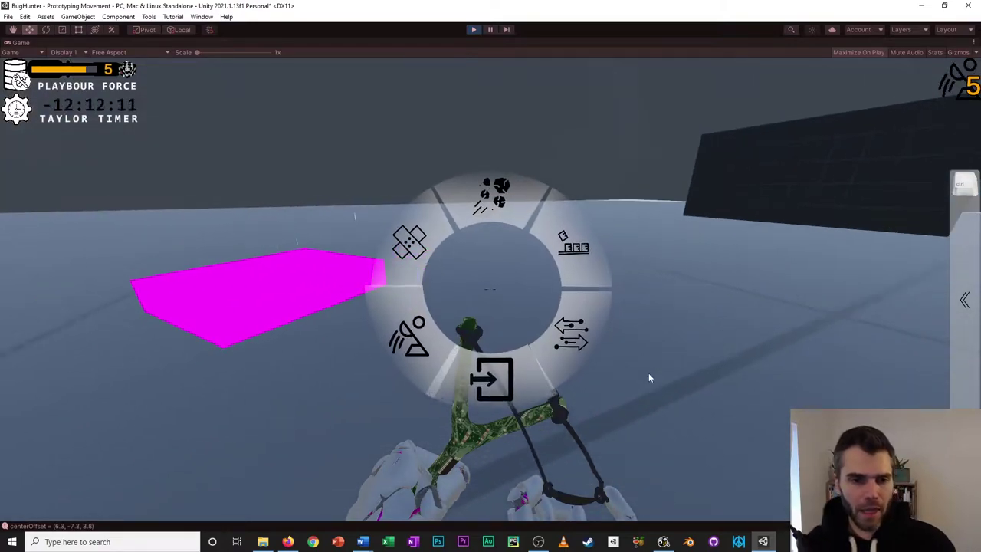
{"action": "left_click", "coordinate": [403, 337]}
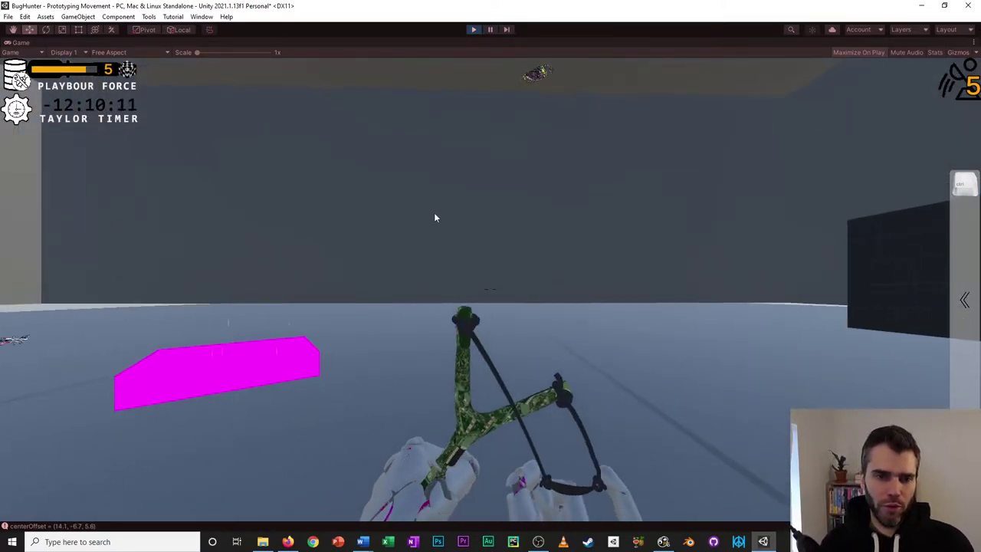
{"action": "mouse_move", "coordinate": [433, 216]}
{"action": "left_mouse_down"}
{"action": "mouse_move", "coordinate": [138, 273]}
{"action": "mouse_move", "coordinate": [155, 288]}
{"action": "mouse_move", "coordinate": [152, 299]}
{"action": "left_mouse_up"}
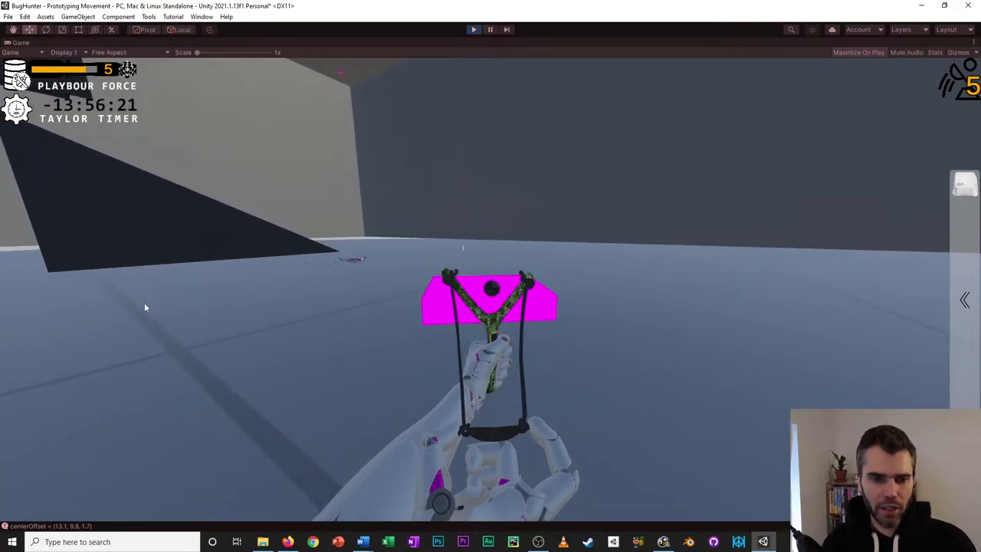
{"action": "left_click", "coordinate": [143, 309]}
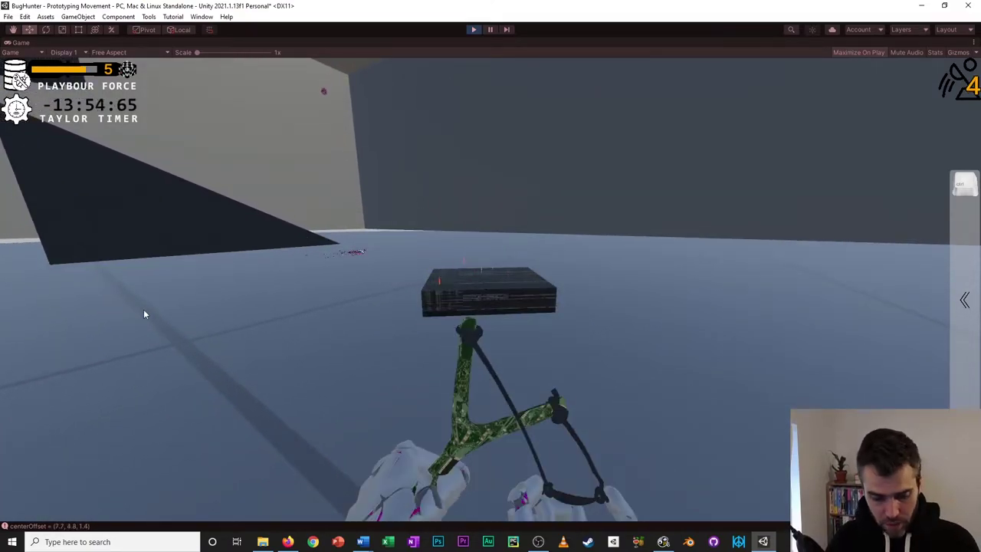
Approach the enforced slab and examine the code shown on its surface from several sides.
{"action": "key", "text": "w"}
{"action": "key", "text": "w"}
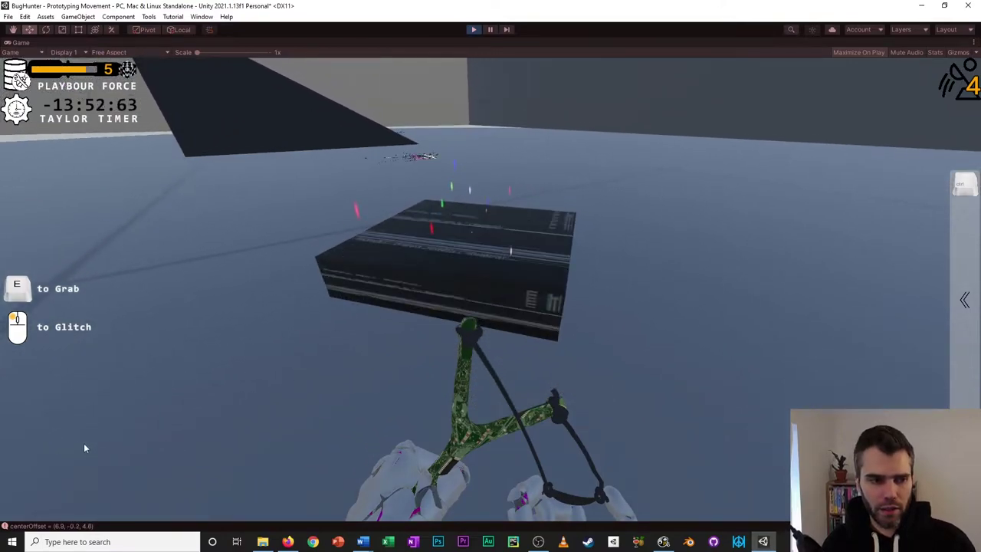
{"action": "left_click", "coordinate": [193, 444]}
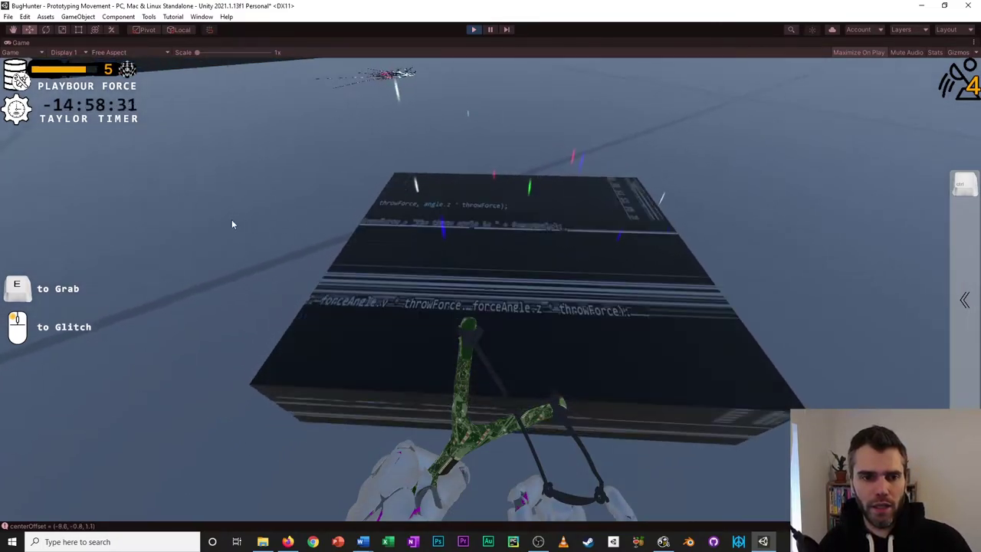
{"action": "key", "text": "space"}
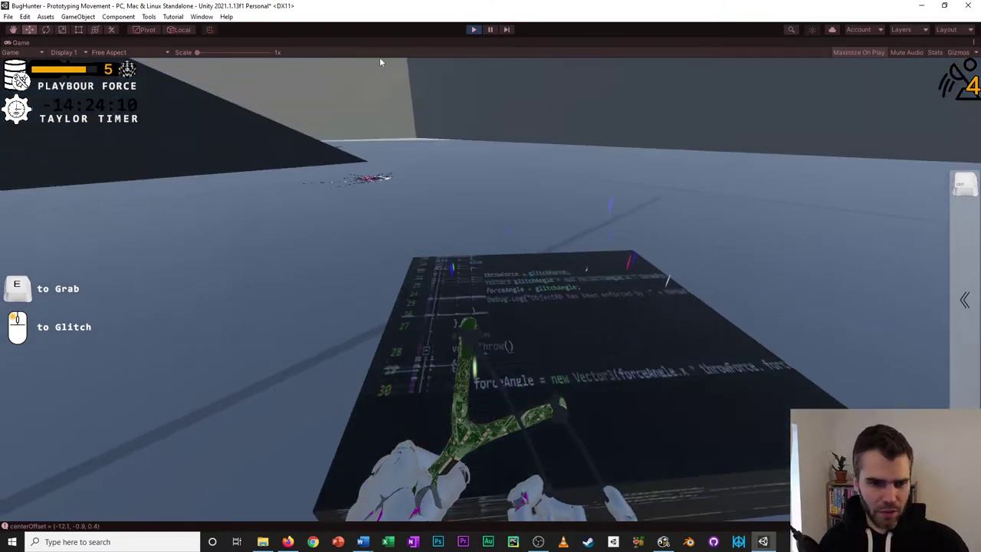
{"action": "key", "text": "space"}
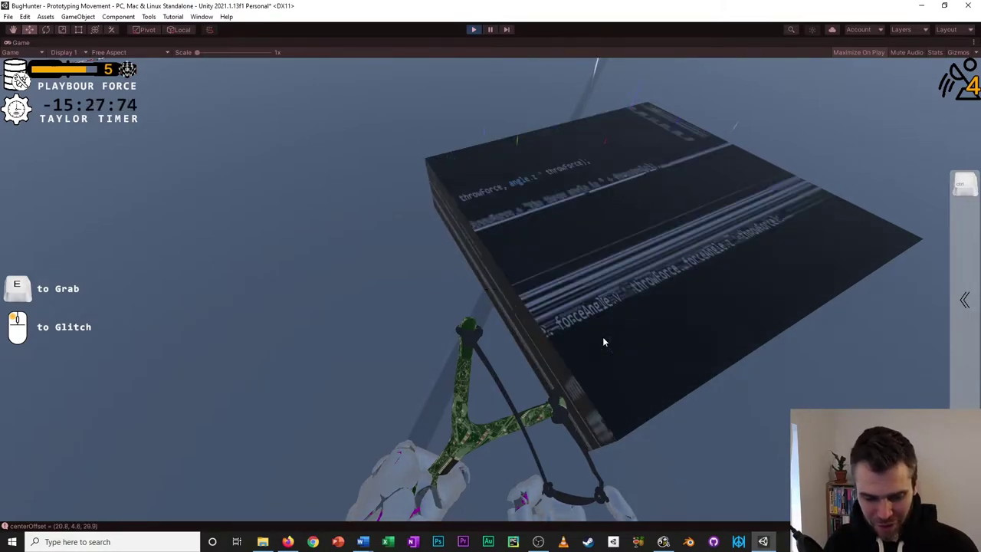
{"action": "key", "text": "space"}
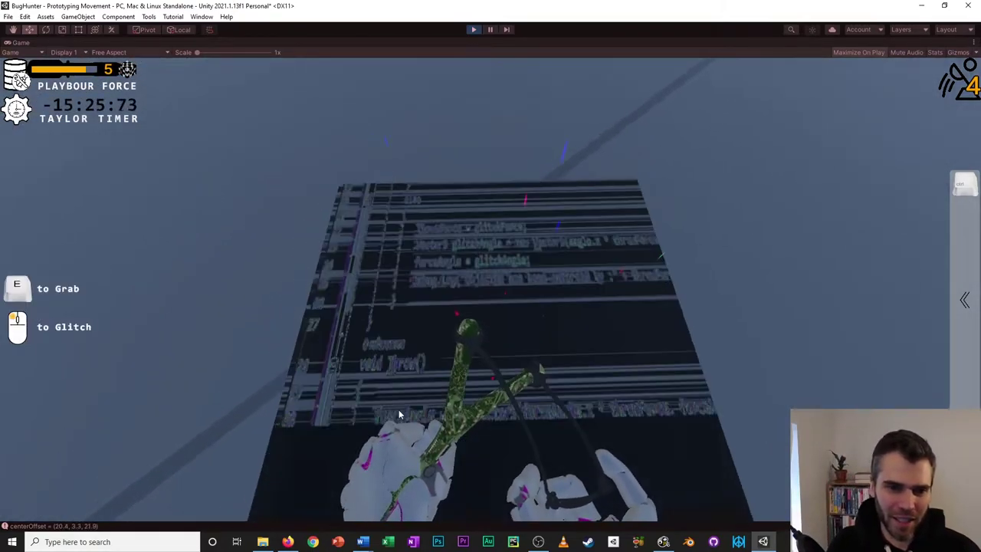
{"action": "key", "text": "s"}
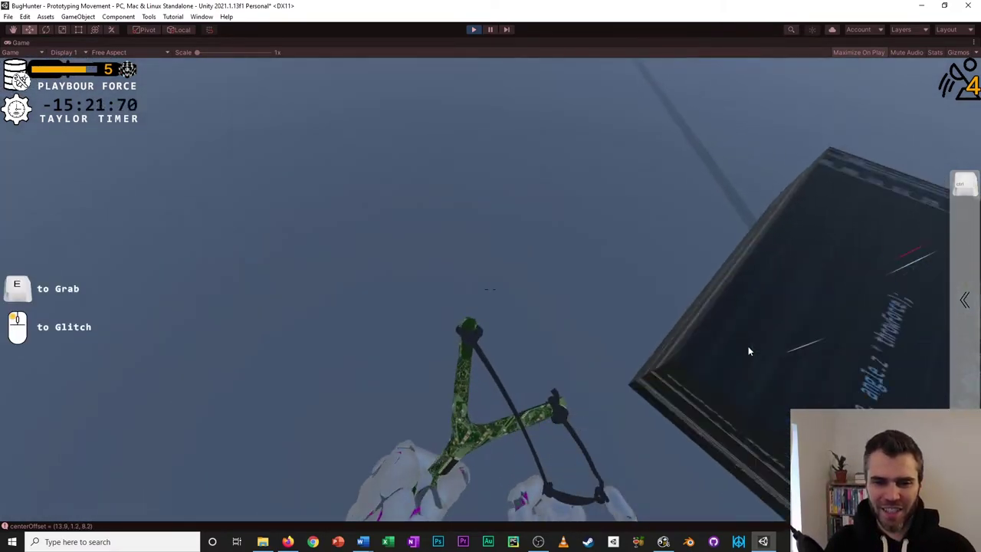
{"action": "key", "text": "w"}
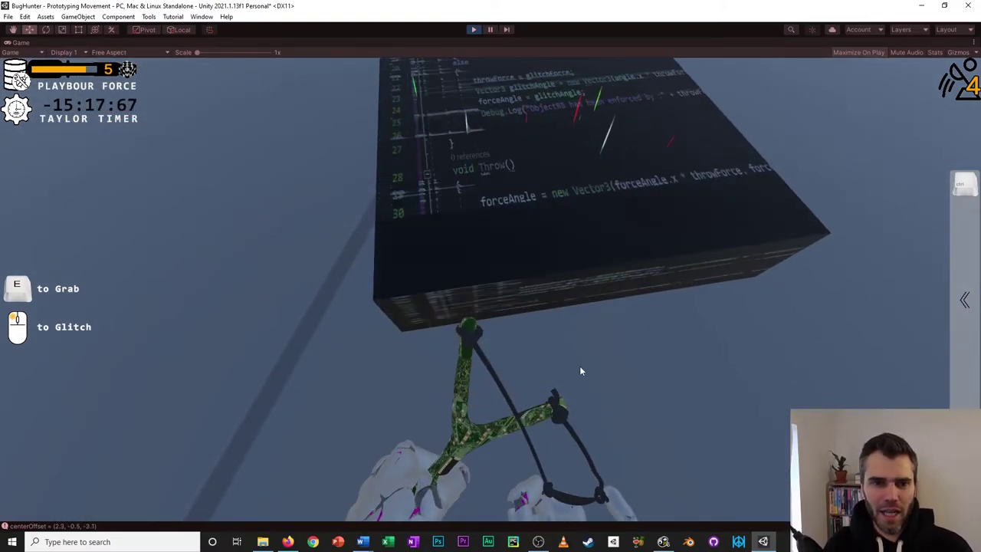
Walk around the code-covered slab, face its upper surface and open its ObjectPhysics glitch editor.
{"action": "left_click", "coordinate": [580, 370]}
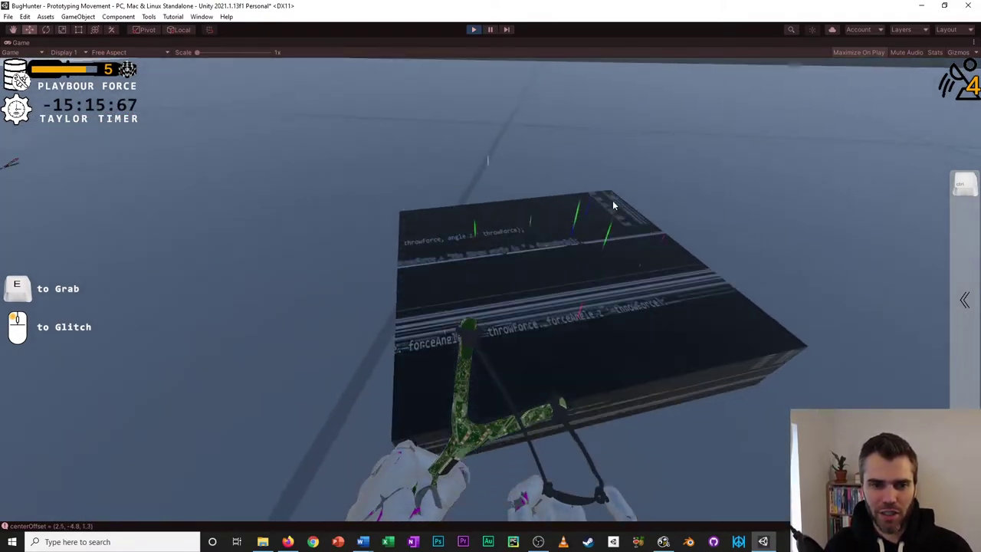
{"action": "key", "text": "s"}
{"action": "left_click", "coordinate": [330, 69]}
{"action": "key", "text": "w"}
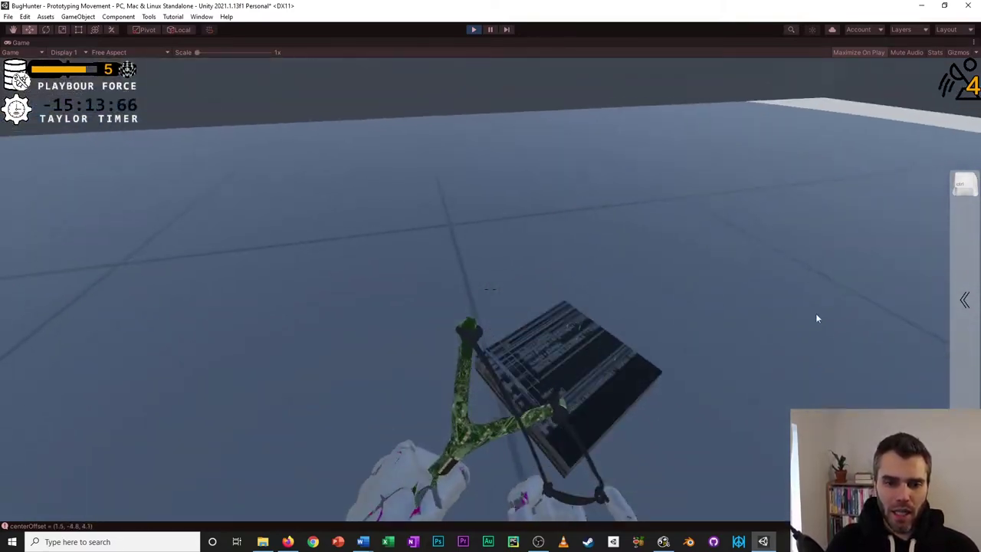
{"action": "left_click", "coordinate": [352, 198]}
{"action": "key", "text": "w"}
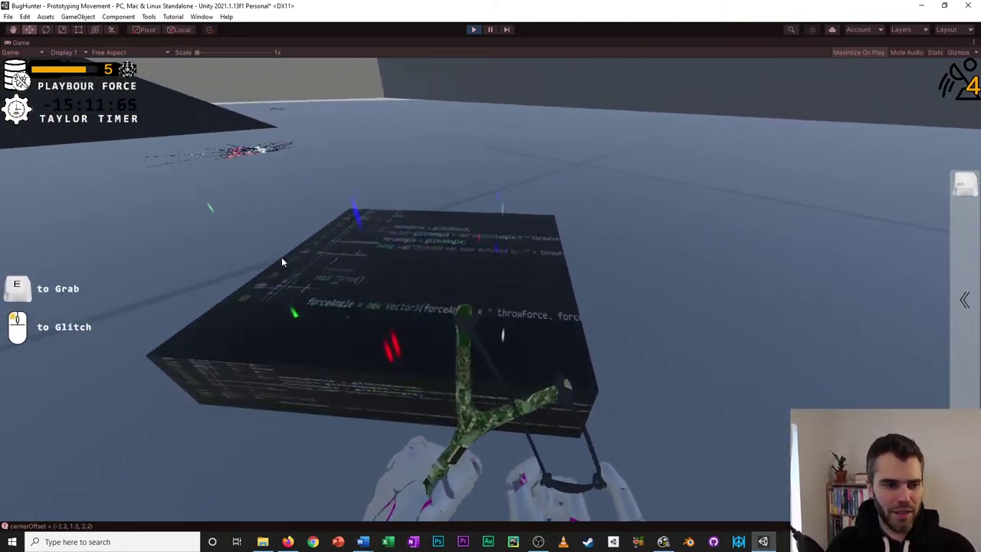
{"action": "left_click", "coordinate": [323, 297]}
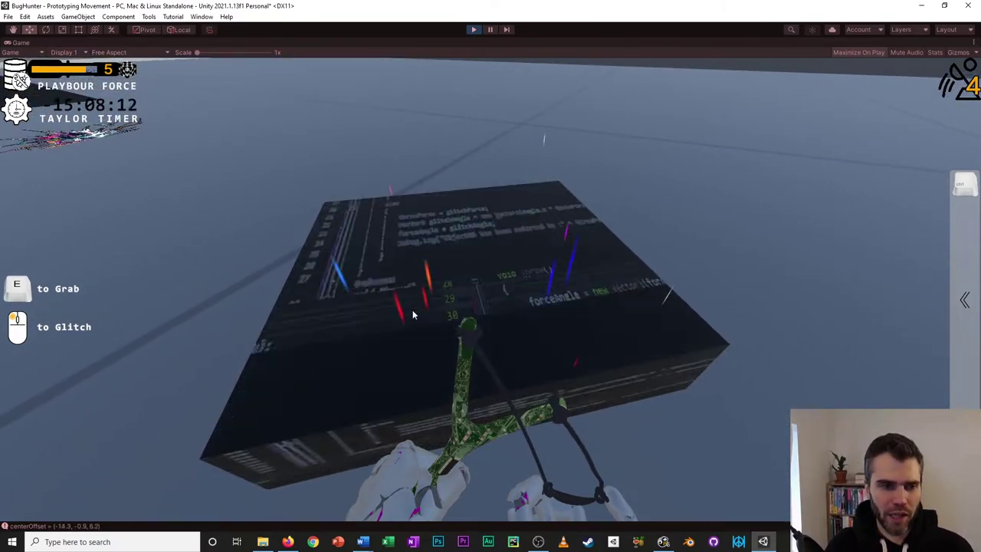
{"action": "left_click", "coordinate": [402, 307]}
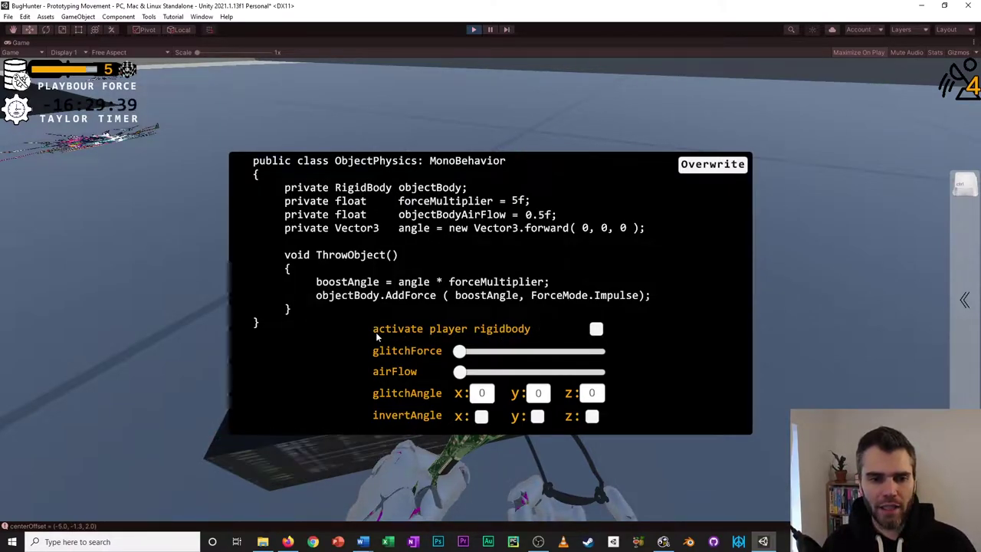
Toggle the player rigidbody option on and off repeatedly to compare the code variants, leaving it off.
{"action": "left_click", "coordinate": [596, 328]}
{"action": "left_click", "coordinate": [596, 329]}
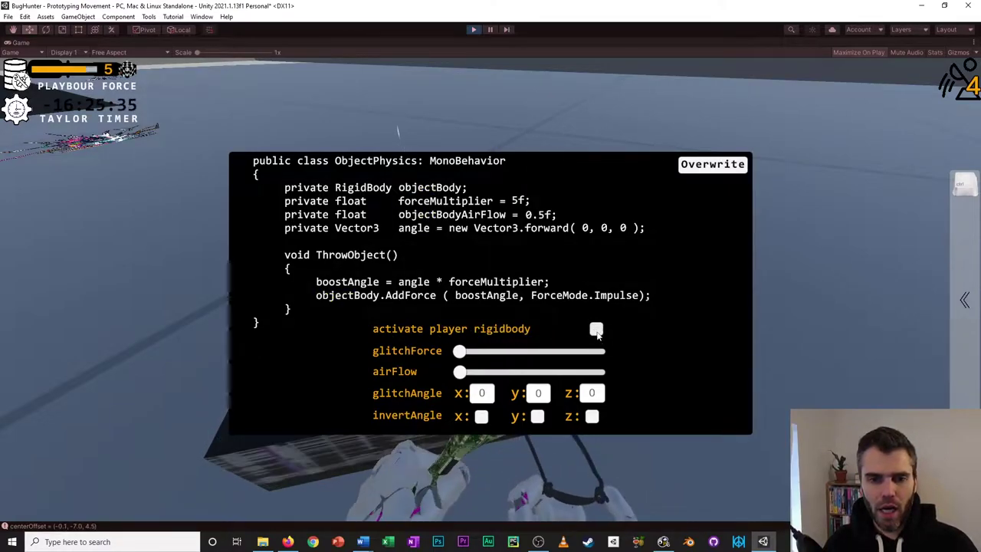
{"action": "left_click", "coordinate": [596, 329]}
{"action": "left_click", "coordinate": [596, 329]}
{"action": "left_click", "coordinate": [596, 329]}
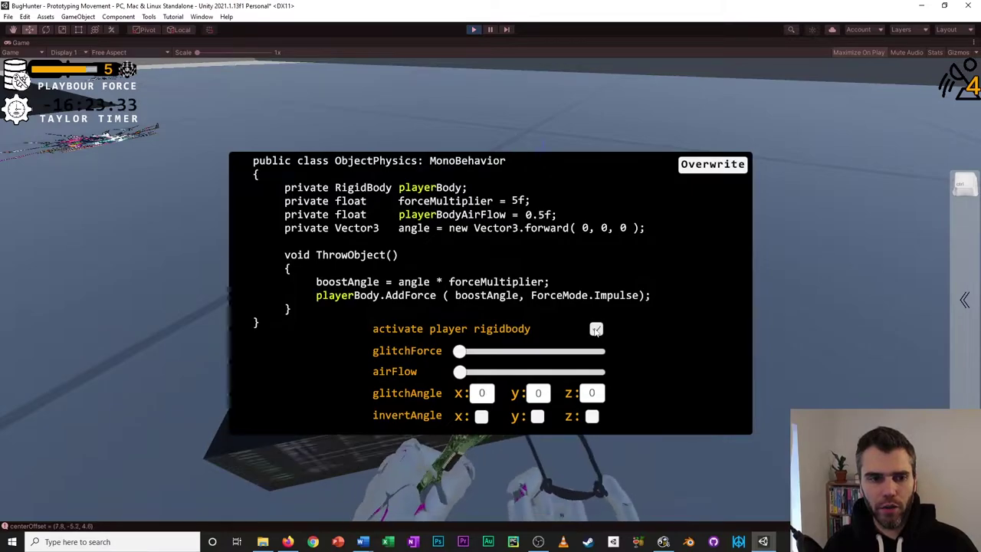
{"action": "left_click", "coordinate": [596, 329]}
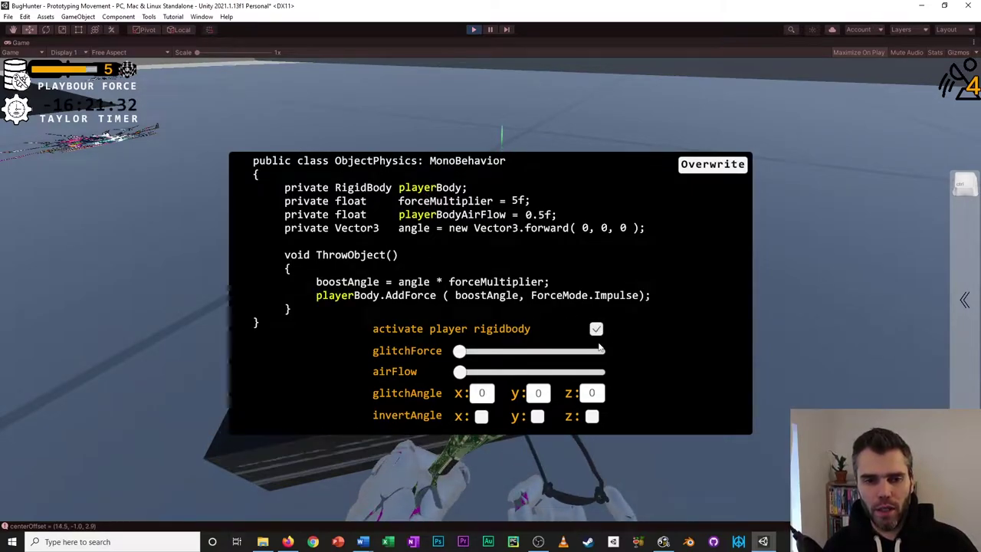
{"action": "left_click", "coordinate": [596, 330]}
{"action": "left_click", "coordinate": [596, 330]}
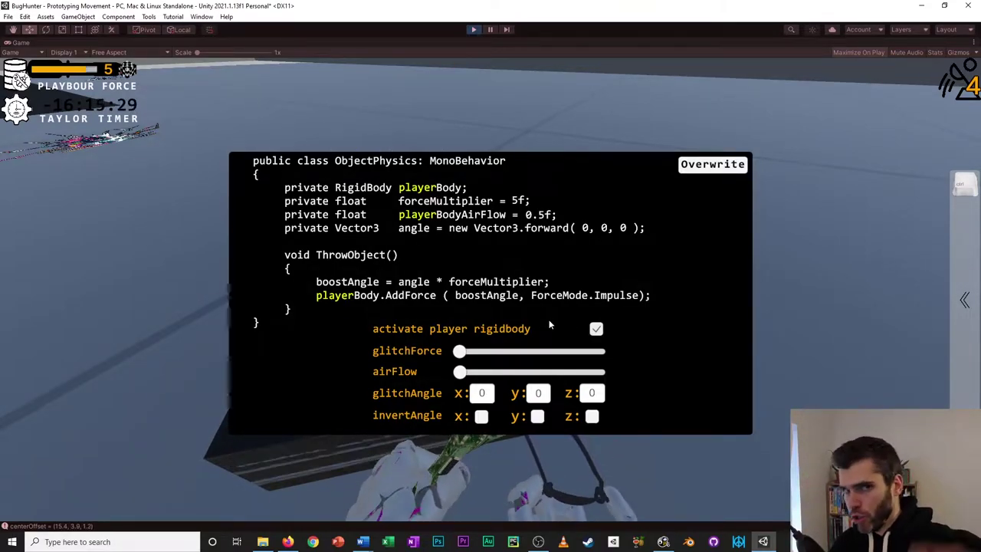
{"action": "left_click", "coordinate": [597, 333]}
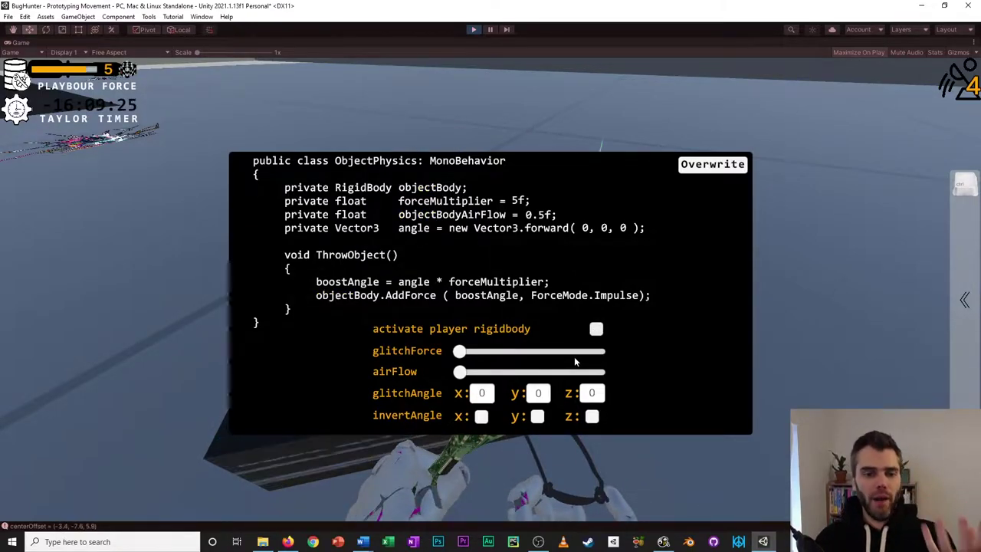
{"action": "left_click", "coordinate": [596, 329]}
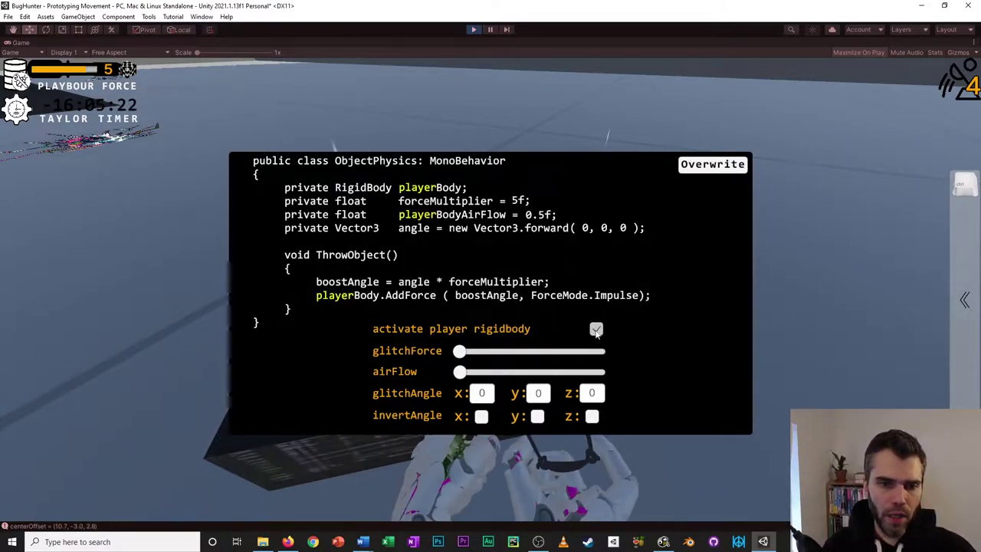
{"action": "left_click", "coordinate": [596, 329]}
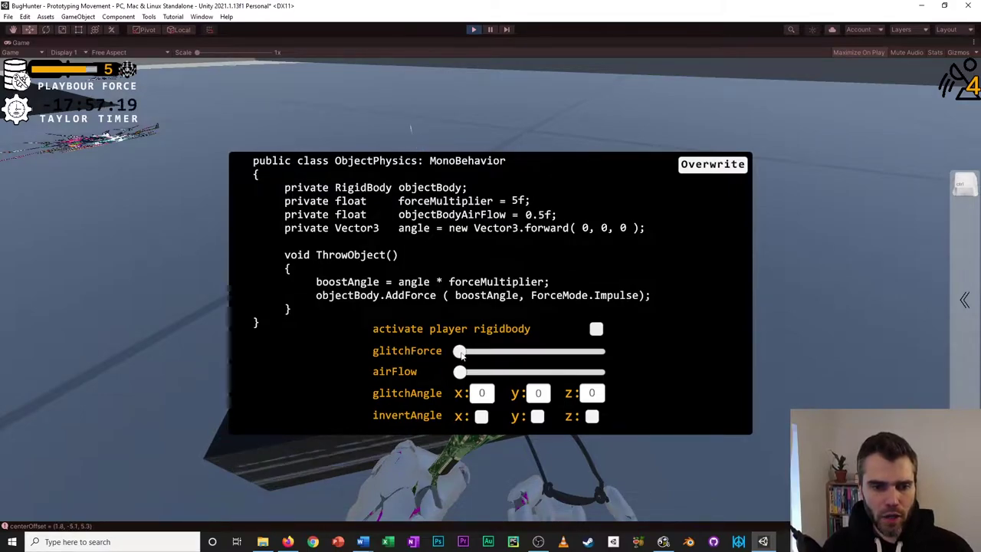
Try the slab's glitchForce at 18 and at the maximum of 50, and lower it to 6.
{"action": "left_click_drag", "start_coordinate": [458, 351], "coordinate": [499, 350]}
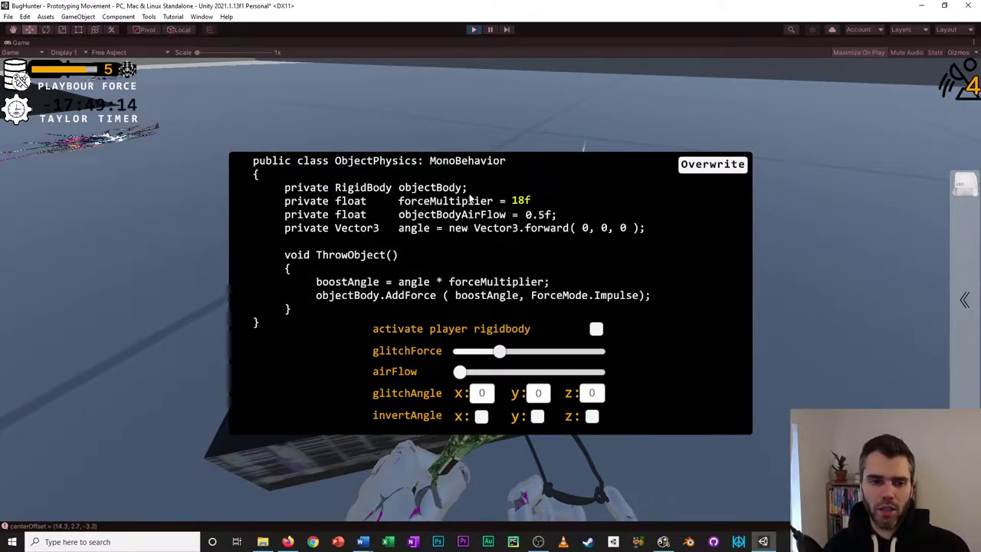
{"action": "left_click_drag", "start_coordinate": [482, 354], "coordinate": [668, 351]}
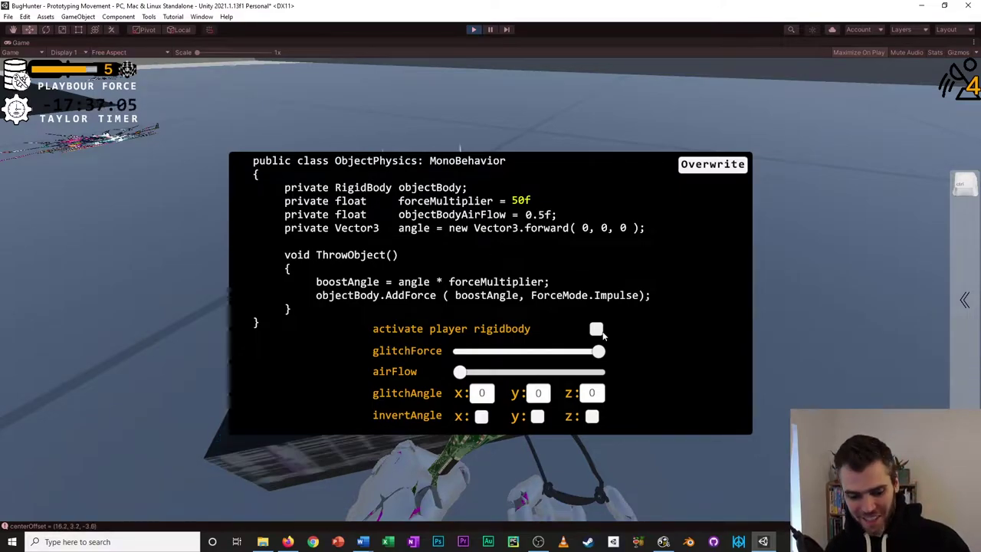
{"action": "left_click_drag", "start_coordinate": [598, 351], "coordinate": [461, 354]}
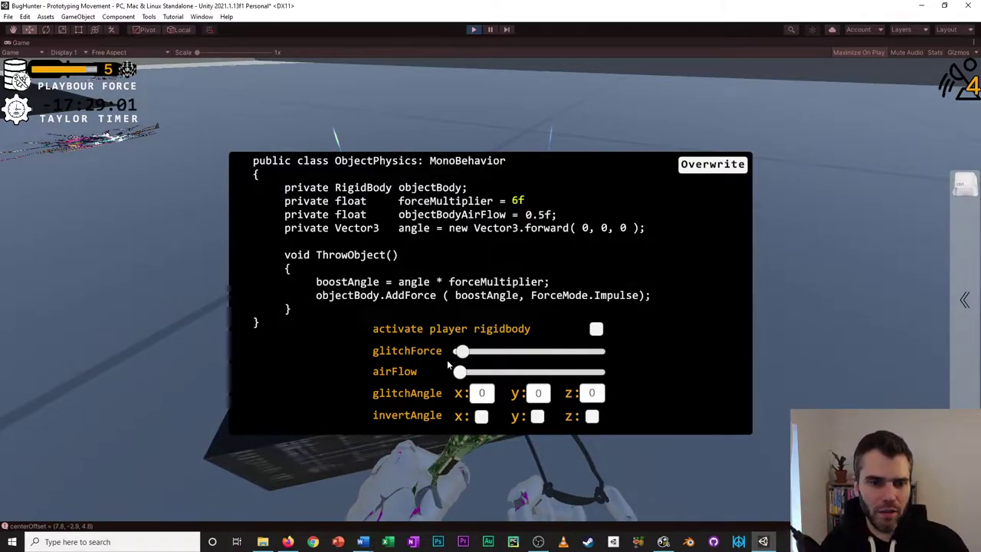
Raise airFlow to about 4.88, toggle the player rigidbody on and off, and reduce airFlow to about 3.76.
{"action": "left_click_drag", "start_coordinate": [460, 371], "coordinate": [525, 372]}
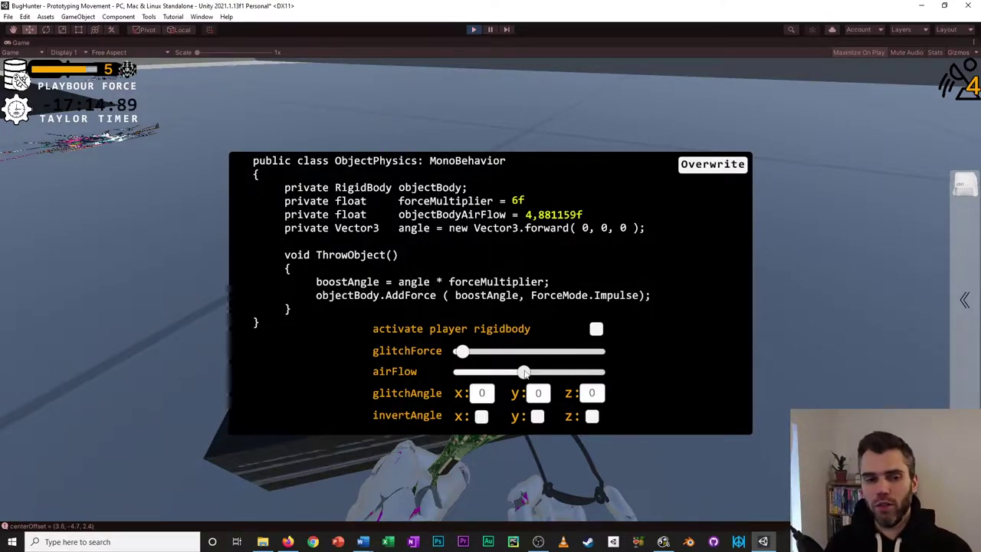
{"action": "left_click", "coordinate": [596, 329]}
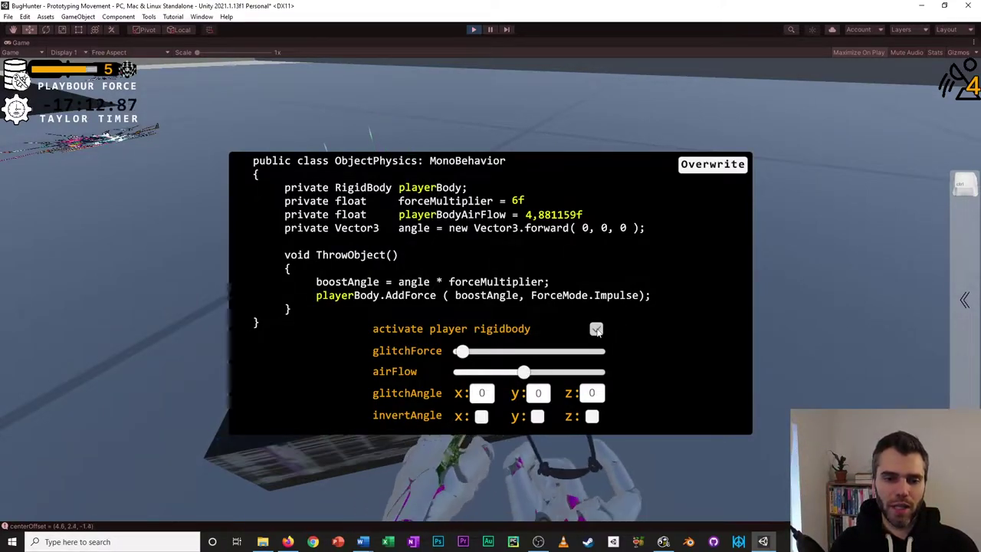
{"action": "left_click", "coordinate": [596, 329]}
{"action": "mouse_move", "coordinate": [523, 372]}
{"action": "left_mouse_down"}
{"action": "mouse_move", "coordinate": [512, 372]}
{"action": "mouse_move", "coordinate": [542, 386]}
{"action": "mouse_move", "coordinate": [494, 374]}
{"action": "mouse_move", "coordinate": [513, 375]}
{"action": "left_mouse_up"}
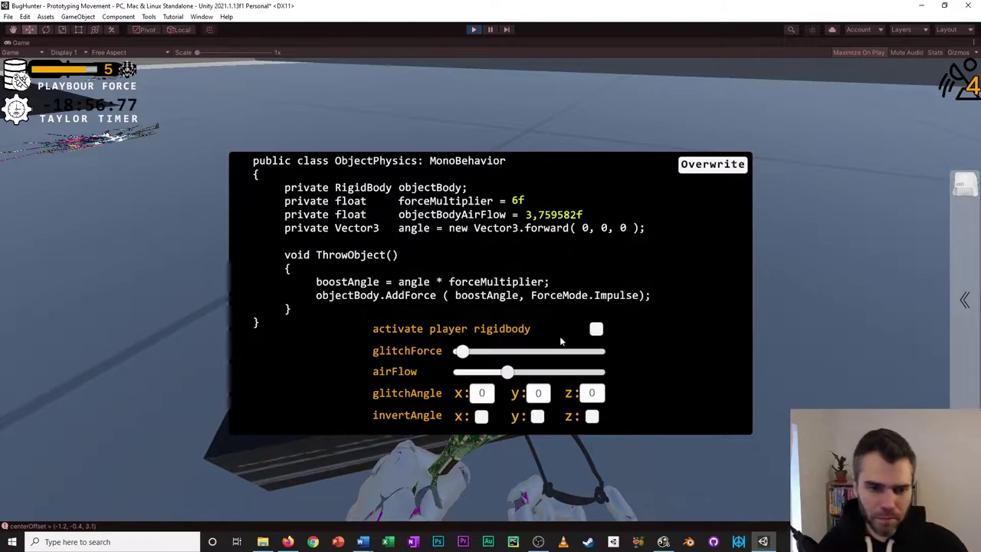
Try glitchAngle values of x 4, y 6 and z 5 for the slab.
{"action": "left_click", "coordinate": [481, 392]}
{"action": "type", "text": "4"}
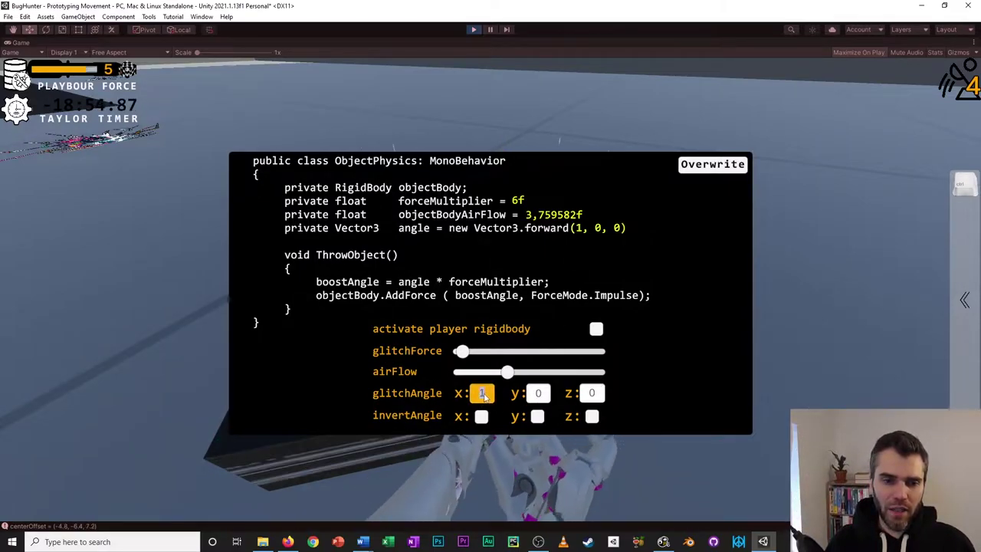
{"action": "left_click", "coordinate": [539, 392]}
{"action": "type", "text": "6"}
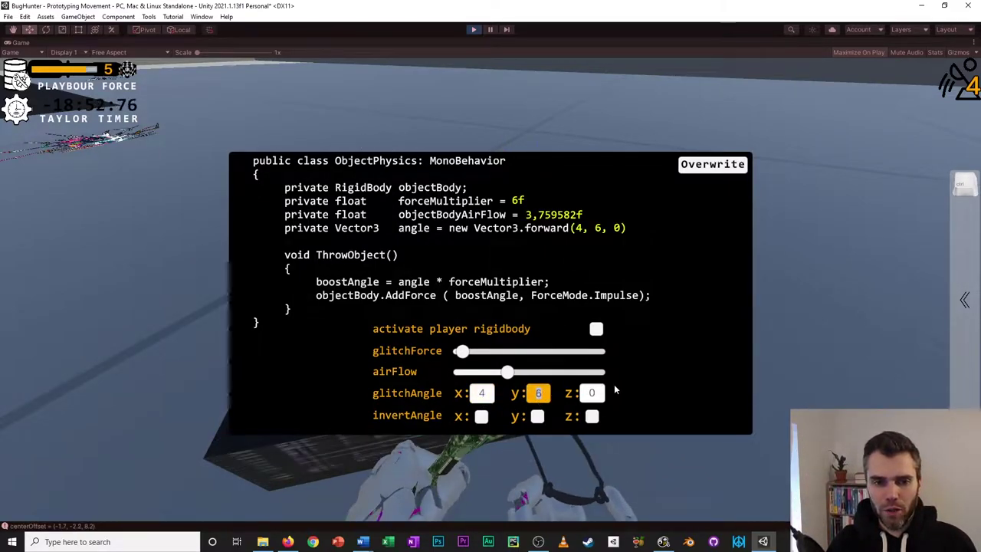
{"action": "left_click", "coordinate": [593, 392]}
{"action": "type", "text": "675"}
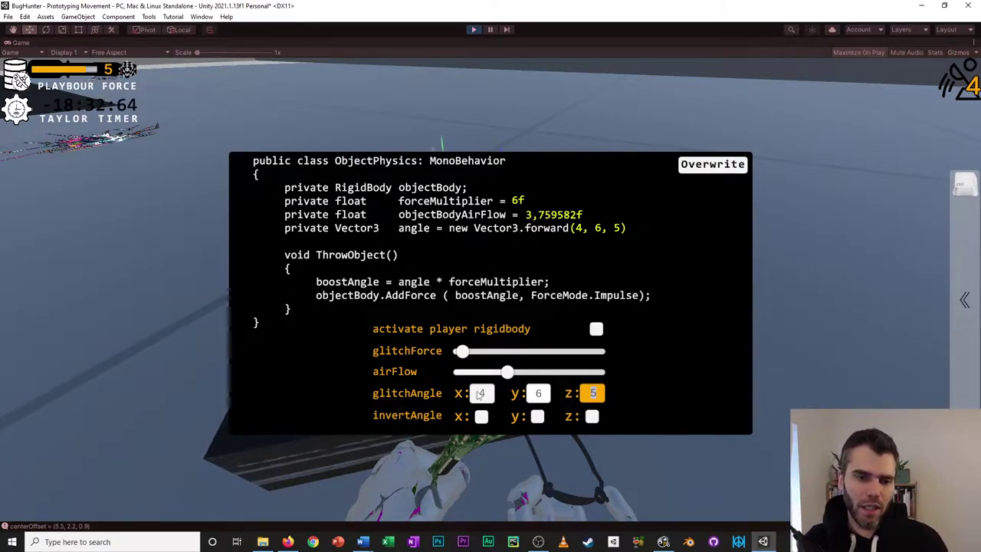
Try glitchAngle x at 8 and 6 before settling on 3, and set y to 5.
{"action": "left_click", "coordinate": [487, 394]}
{"action": "type", "text": "748"}
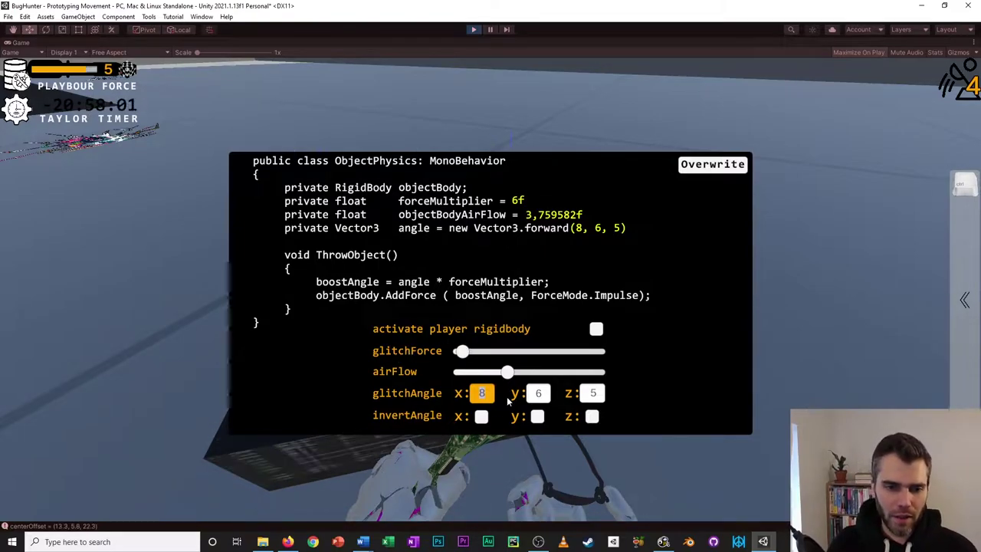
{"action": "scroll", "coordinate": [481, 395], "scroll_direction": "down", "scroll_amount": 8}
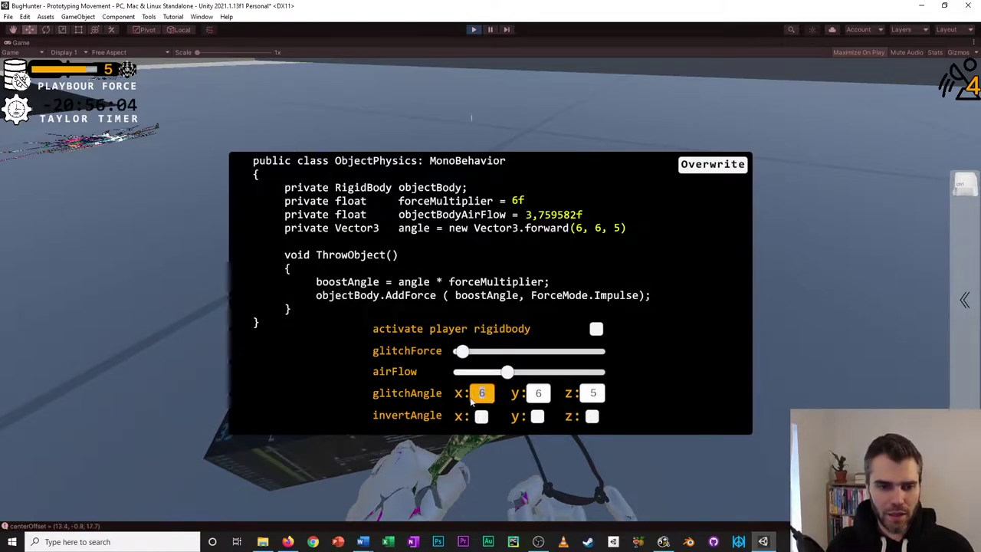
{"action": "scroll", "coordinate": [484, 395], "scroll_direction": "up", "scroll_amount": 1}
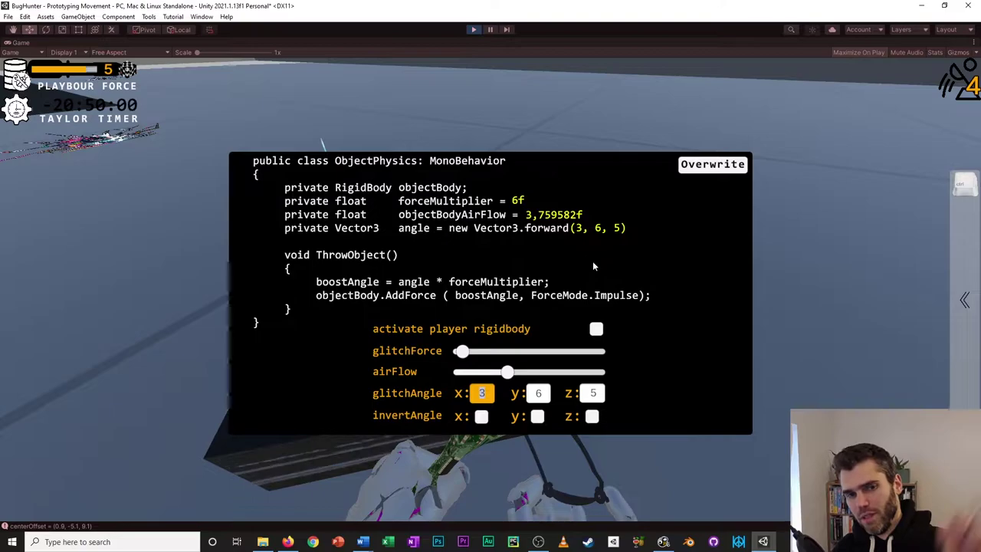
{"action": "left_click", "coordinate": [534, 395]}
{"action": "mouse_move", "coordinate": [532, 395]}
{"action": "left_mouse_down"}
{"action": "mouse_move", "coordinate": [516, 394]}
{"action": "mouse_move", "coordinate": [534, 395]}
{"action": "left_mouse_up"}
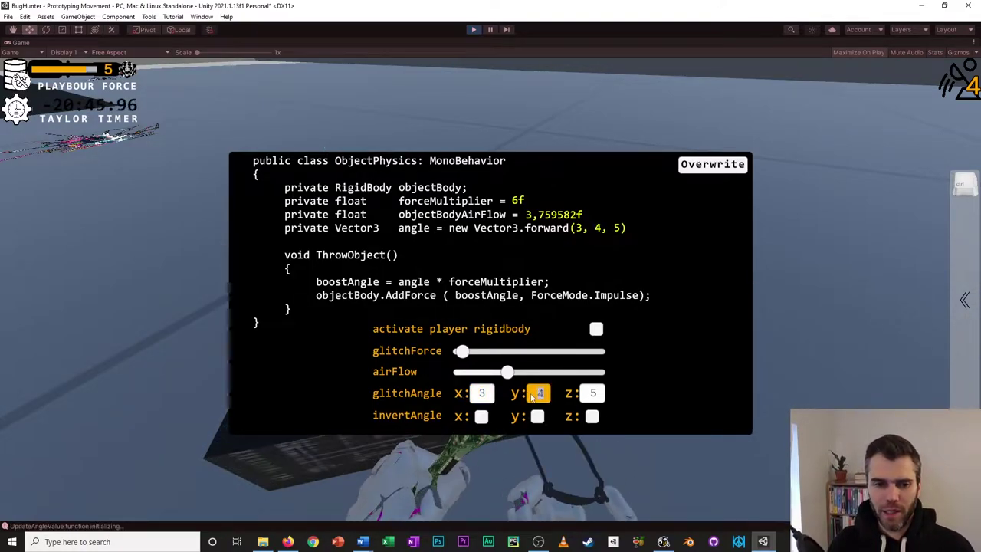
{"action": "type", "text": "5"}
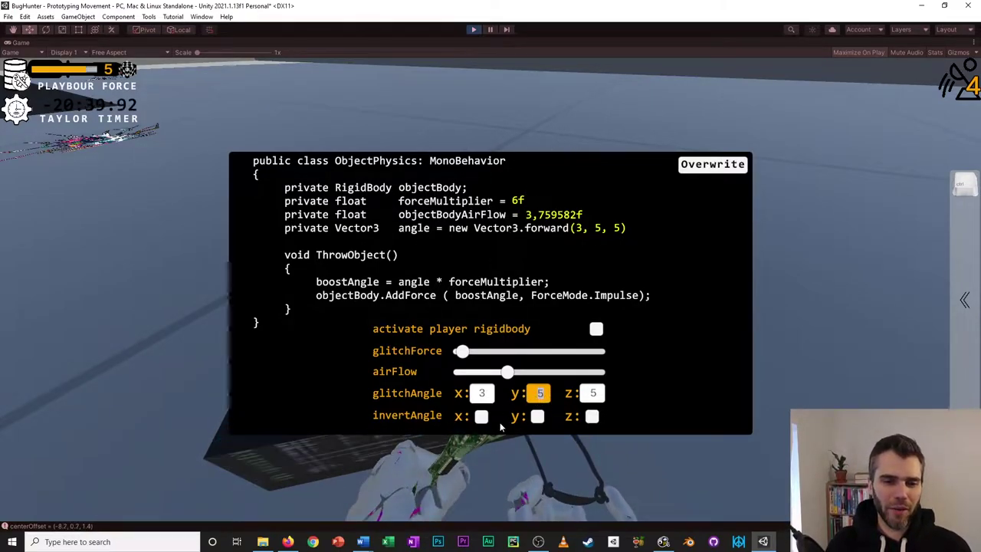
Set glitchAngle z to 2 and overwrite the slab's ObjectPhysics code with the edited values.
{"action": "left_click", "coordinate": [593, 393]}
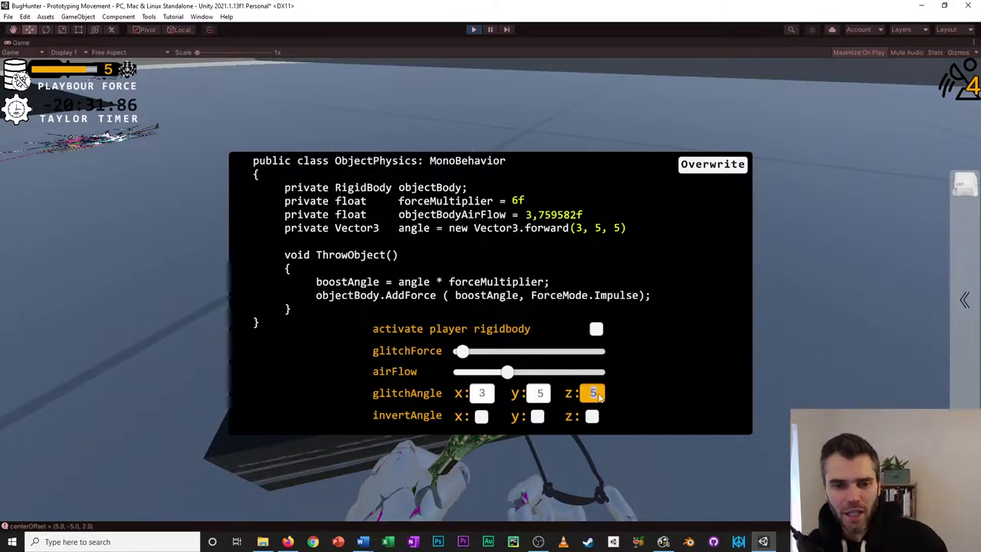
{"action": "type", "text": "3"}
{"action": "type", "text": "4"}
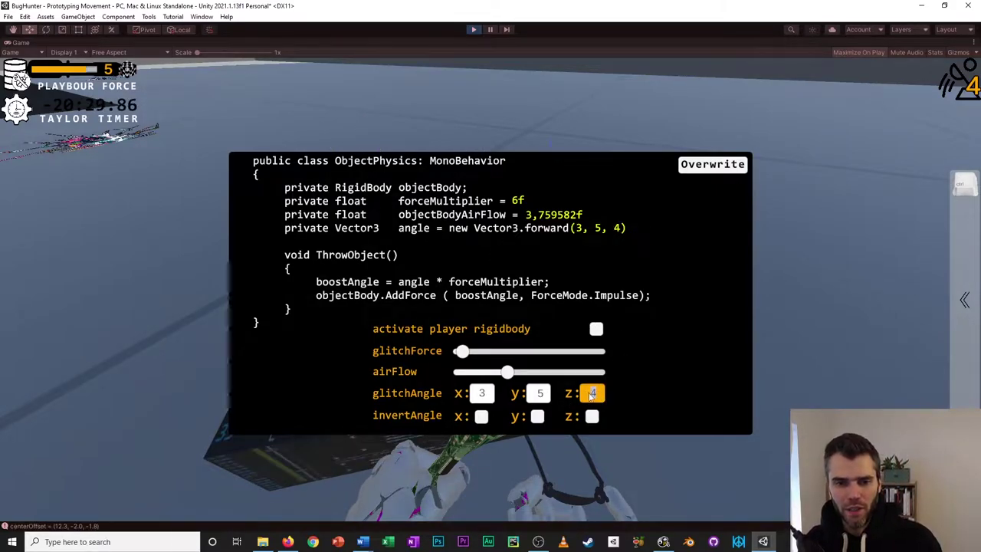
{"action": "type", "text": "2"}
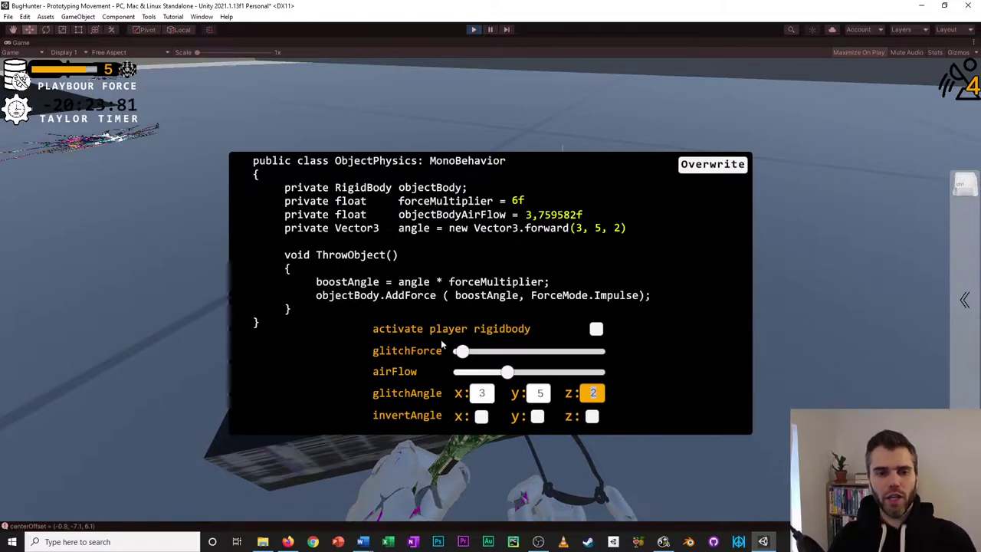
{"action": "left_click", "coordinate": [713, 165]}
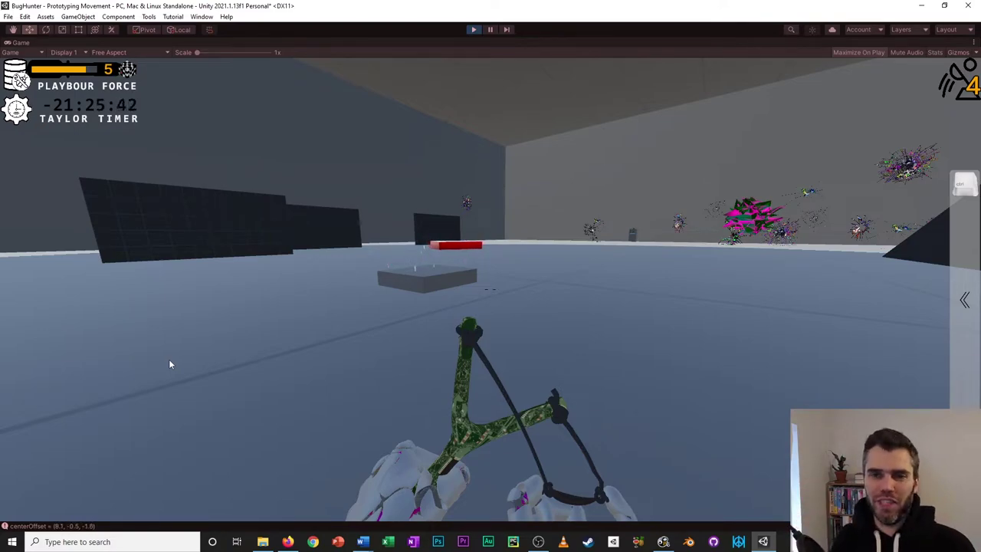
{"action": "key", "text": "super+d"}
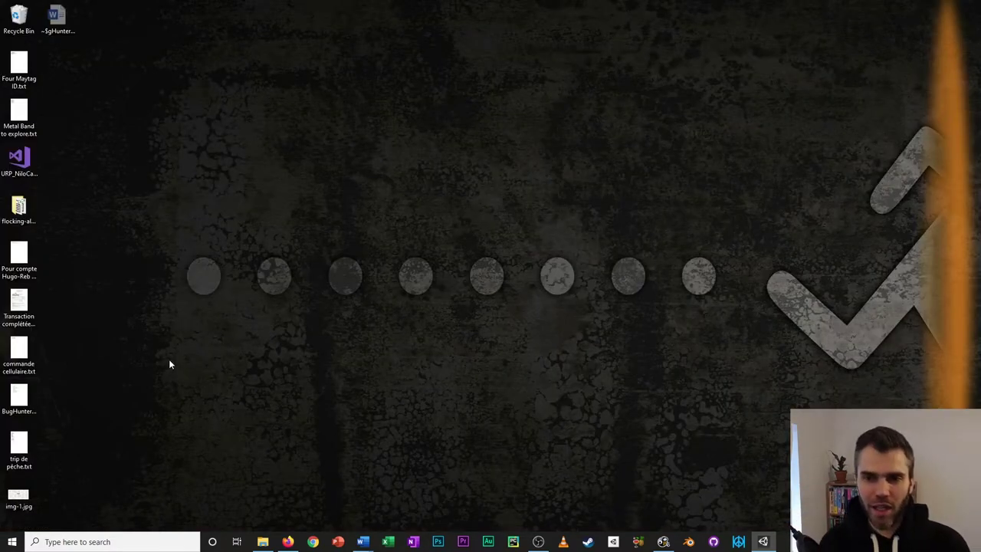
{"action": "key", "text": "super+d"}
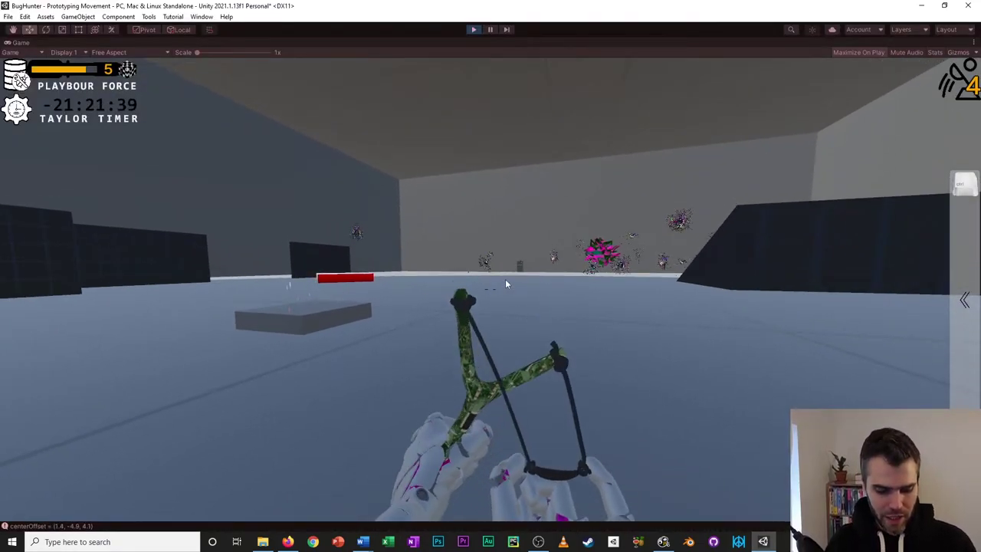
Show the Multi-Glitch Panel for RESPAWNER(CLONE), and walk up to, around and back from the grey slab.
{"action": "key", "text": "ctrl"}
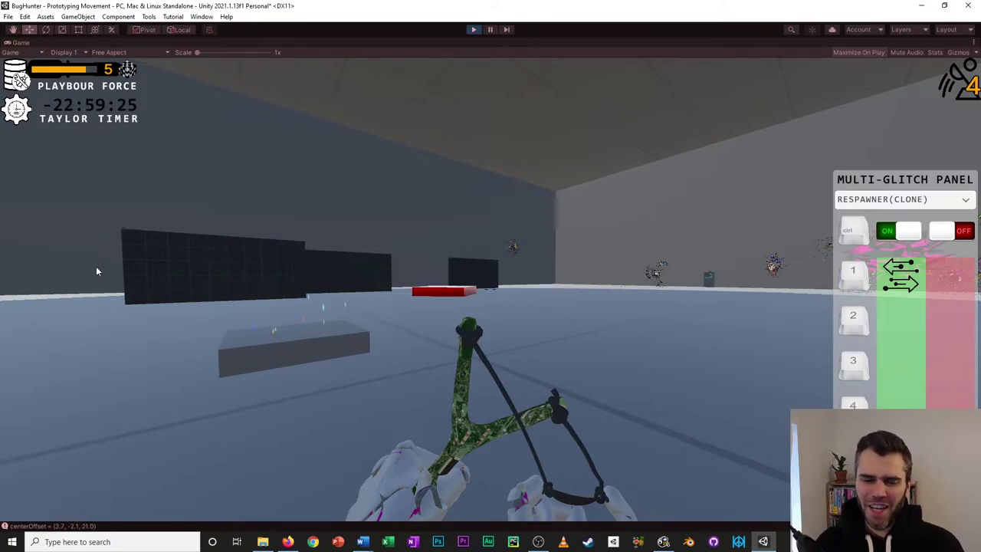
{"action": "key", "text": "w"}
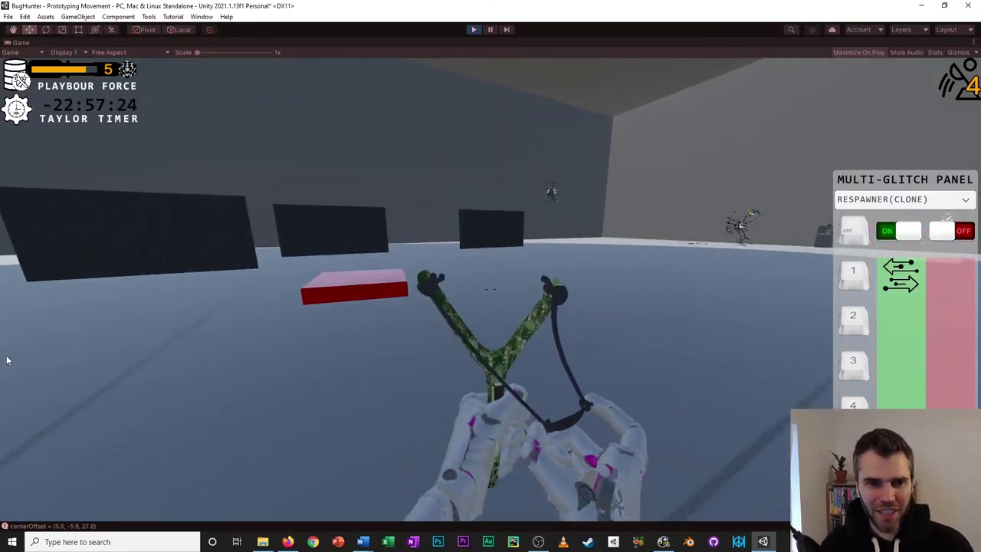
{"action": "key", "text": "w"}
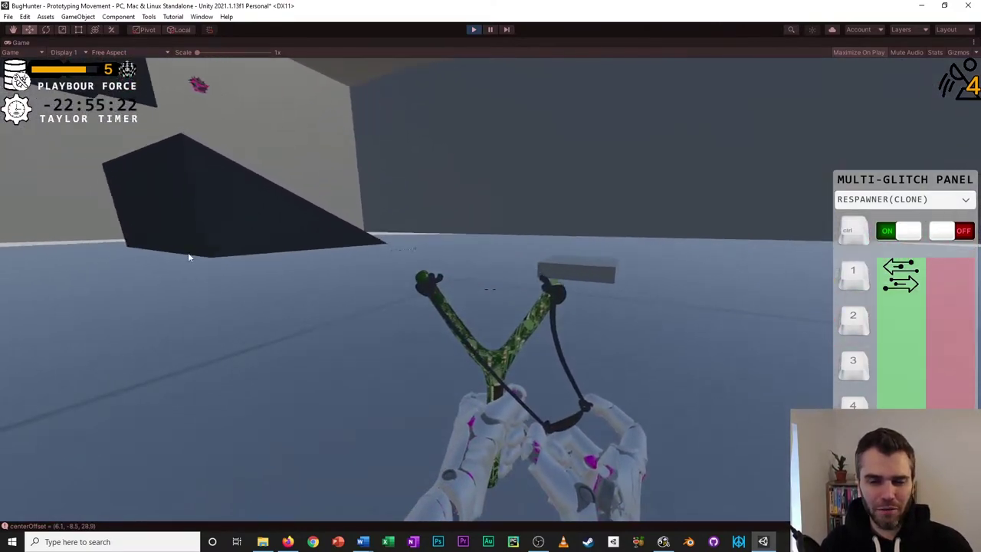
{"action": "key", "text": "w"}
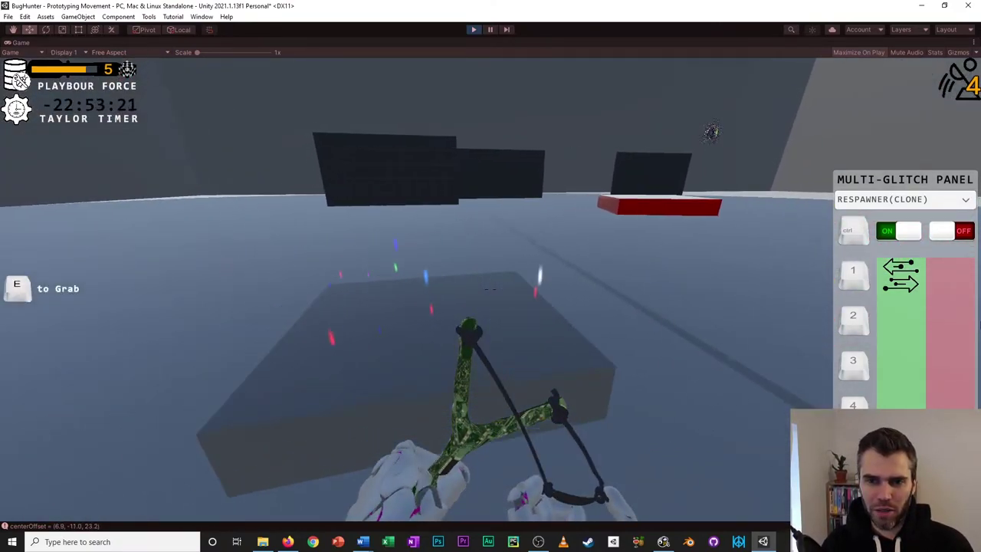
{"action": "key", "text": "s"}
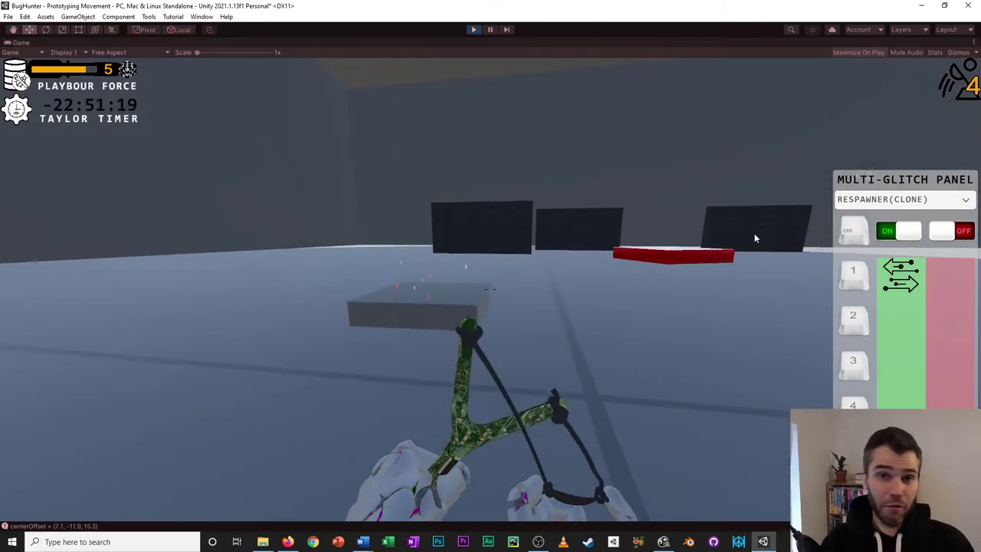
{"action": "key", "text": "w"}
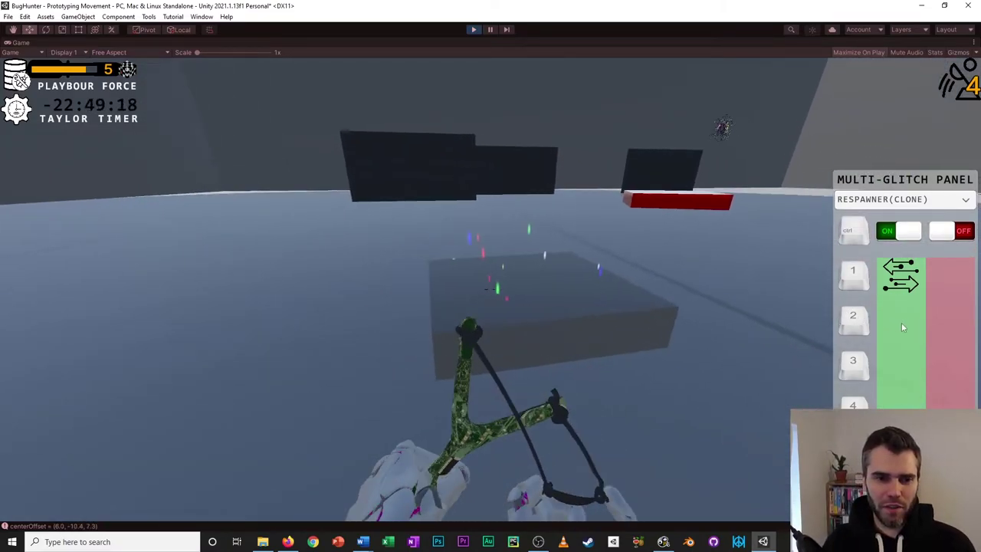
{"action": "key", "text": "d"}
{"action": "key", "text": "w"}
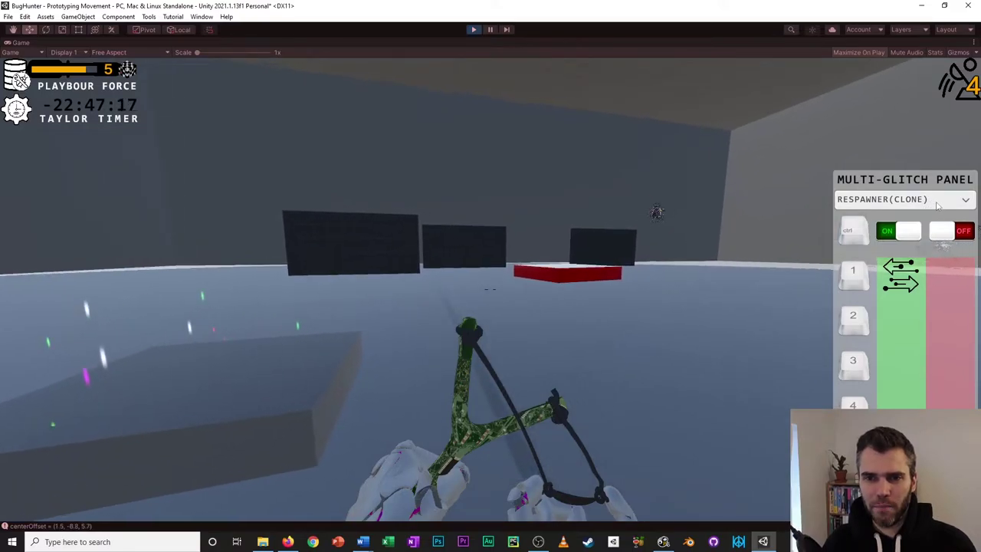
{"action": "key", "text": "s"}
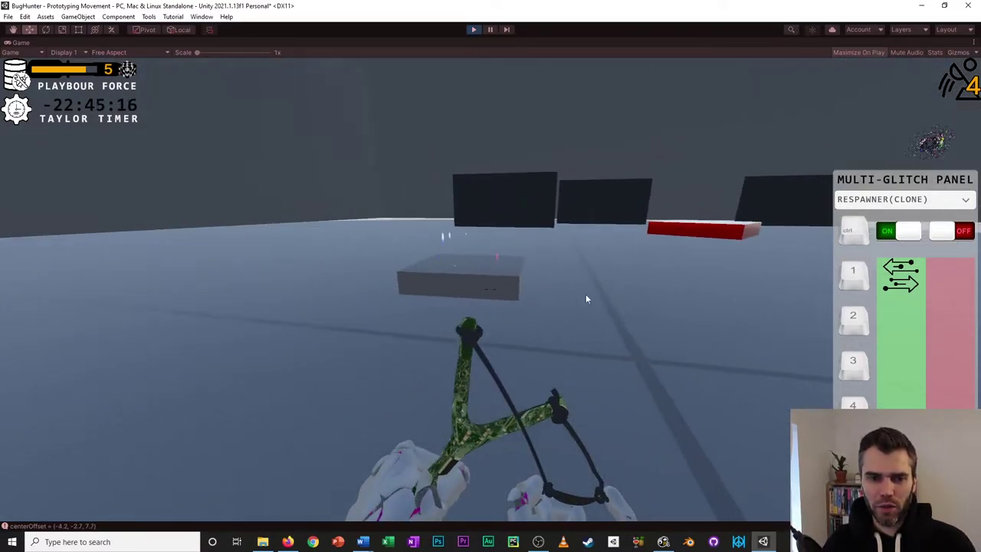
Fire the slingshot near the grey slab and around the arena while moving about, and return to the slab.
{"action": "left_click", "coordinate": [519, 302]}
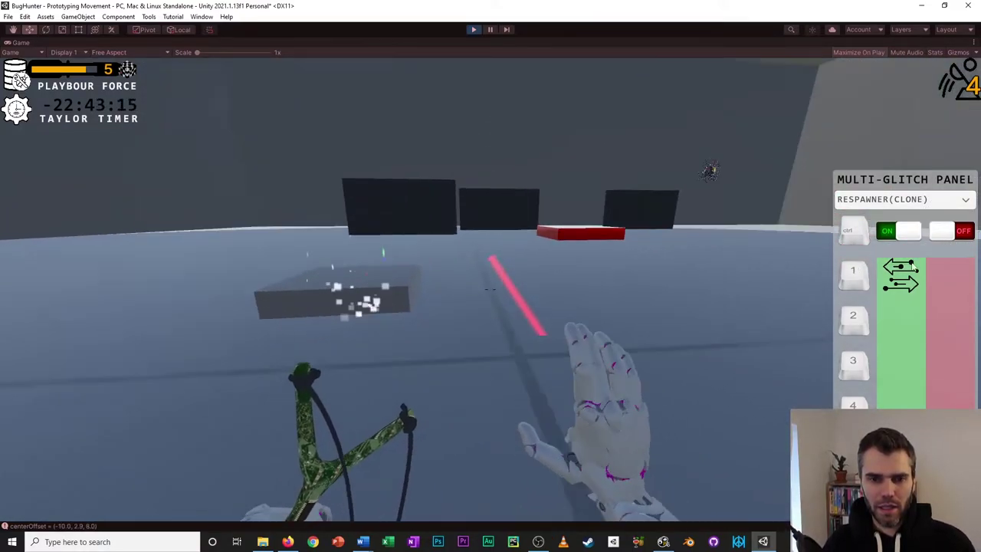
{"action": "key", "text": "w"}
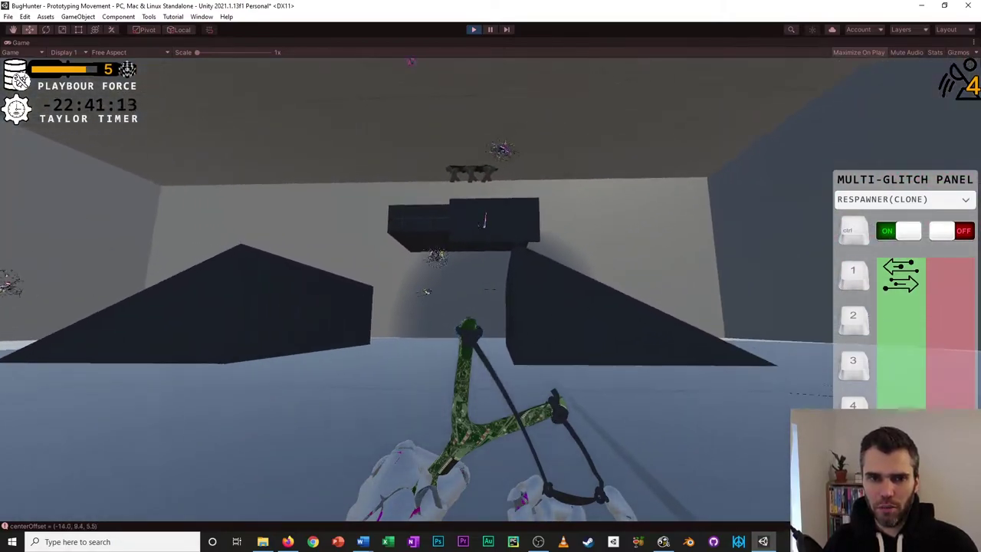
{"action": "left_click", "coordinate": [490, 289]}
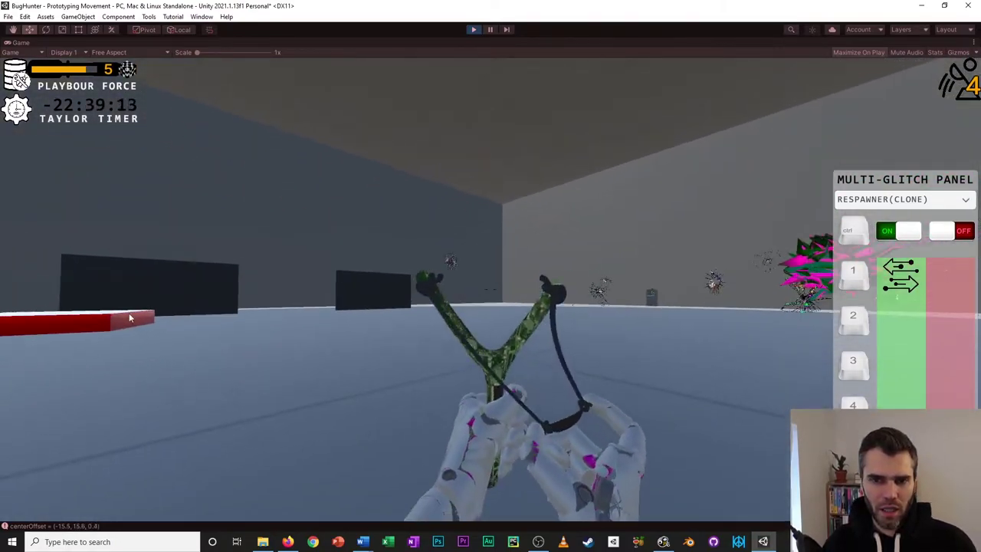
{"action": "key", "text": "w"}
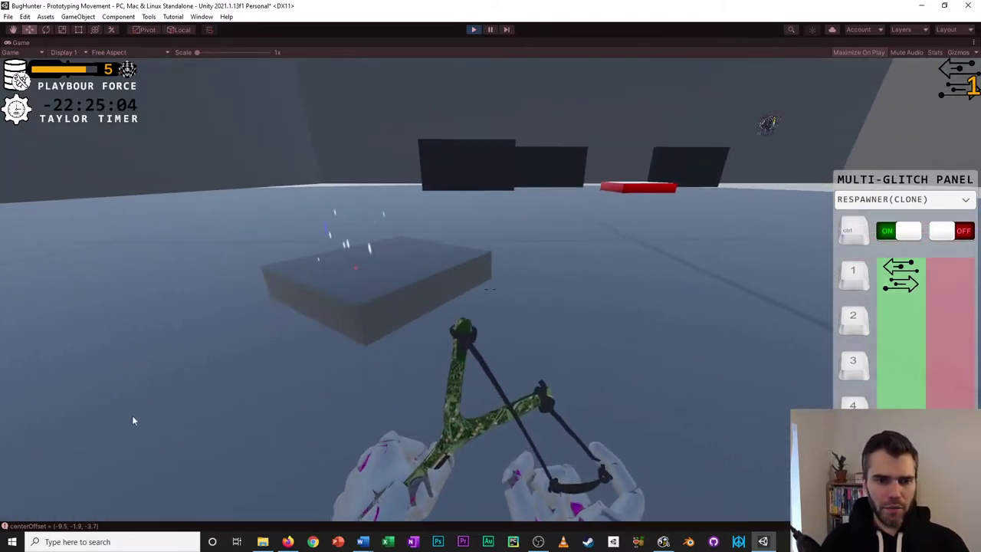
Equip the Demassifyer ammunition, glitch the slab with it and the Enforcer, and show TABLE(1) in the Multi-Glitch Panel.
{"action": "key", "text": "Tab"}
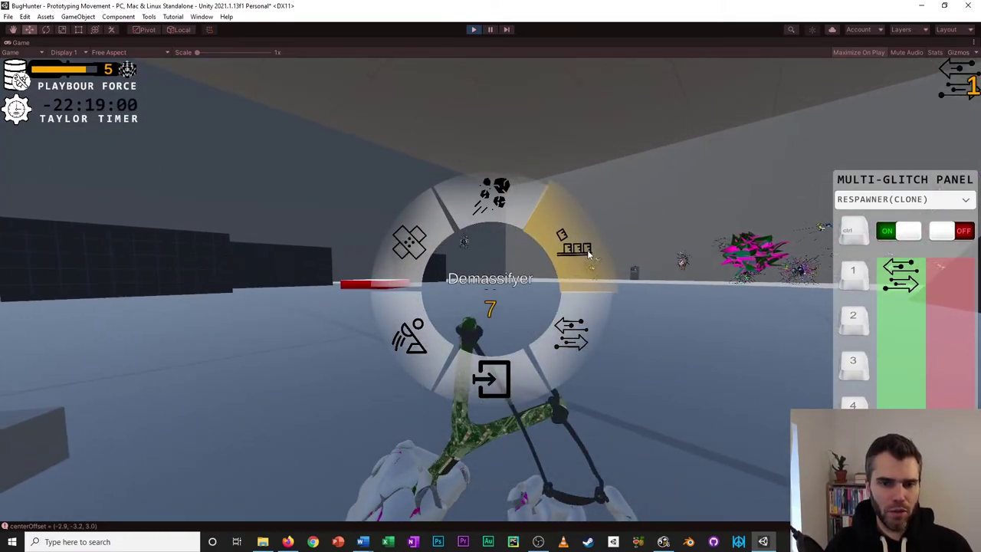
{"action": "left_click", "coordinate": [586, 252]}
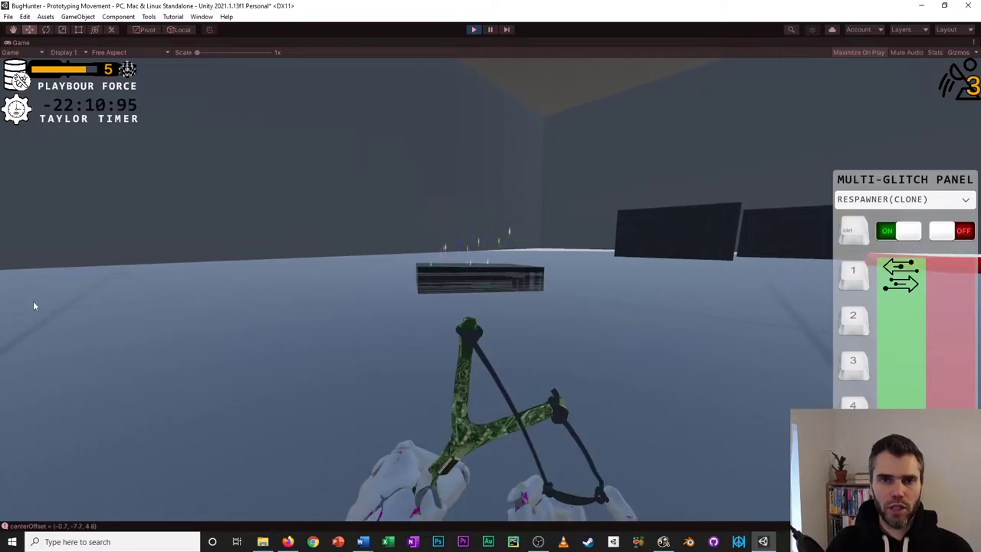
{"action": "key", "text": "w"}
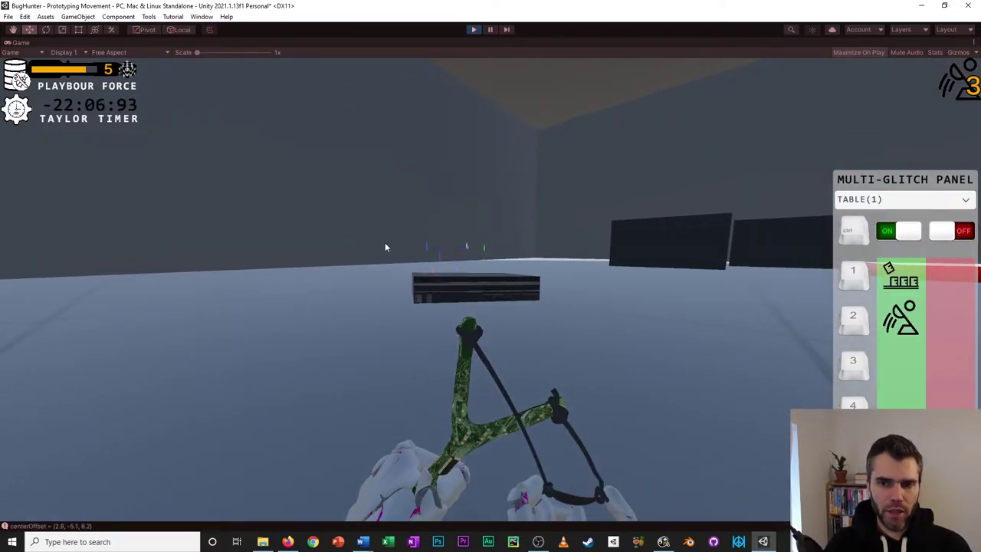
Hide the Multi-Glitch Panel and show it again for the code-covered TABLE(1) slab.
{"action": "key", "text": "ctrl"}
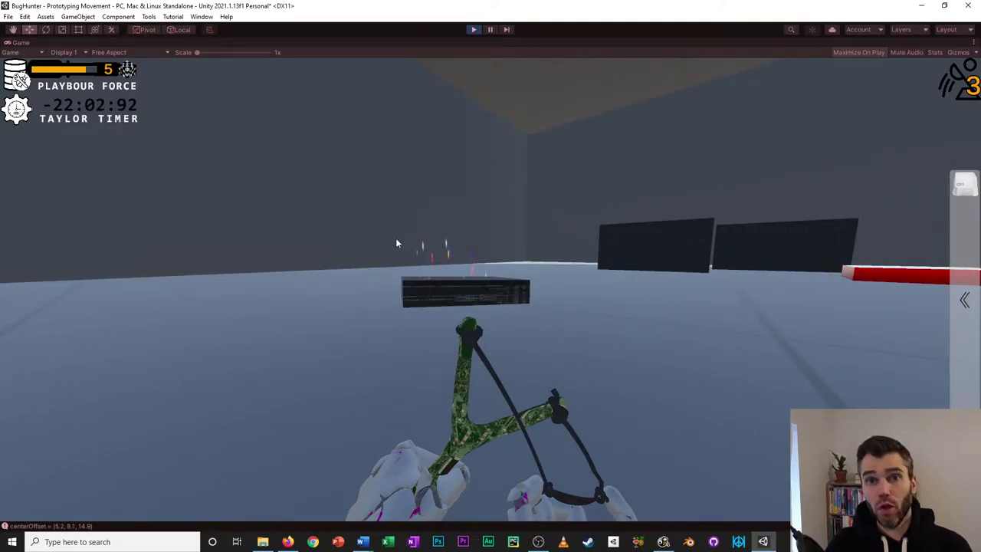
{"action": "key", "text": "ctrl"}
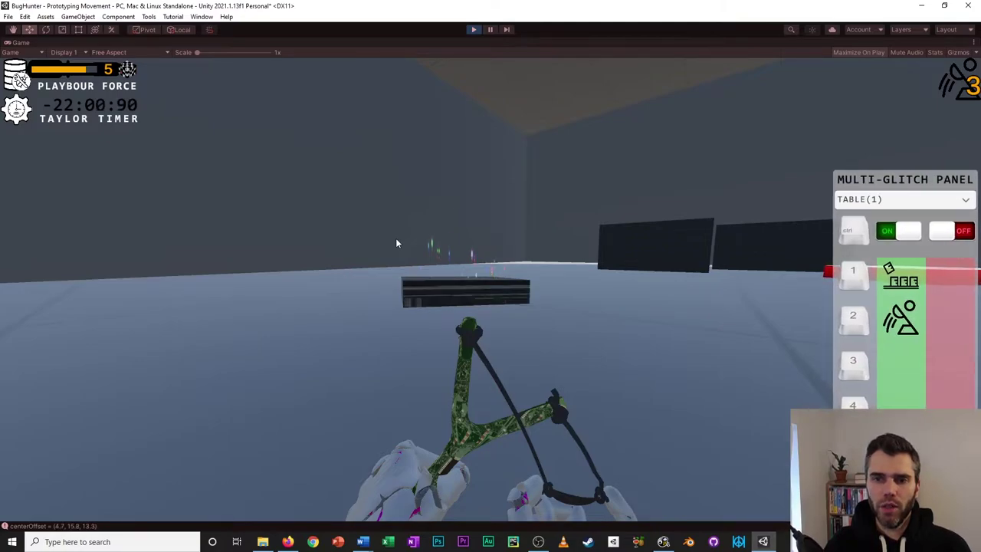
{"action": "scroll", "coordinate": [396, 243], "scroll_direction": "down", "scroll_amount": 3}
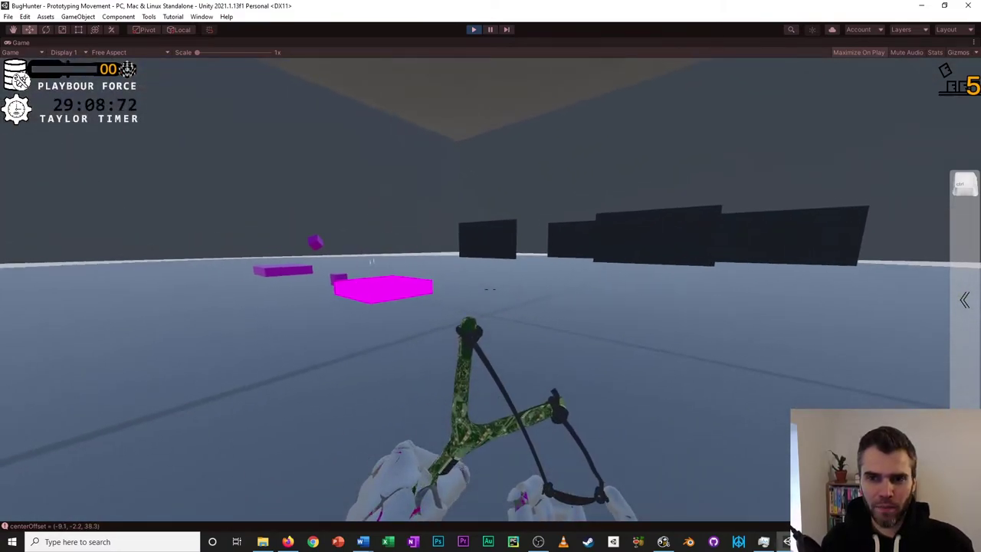
Show the empty Multi-Glitch Panel, hide it, and bring it back for the glitched TABLE in the restarted playtest.
{"action": "key", "text": "ctrl"}
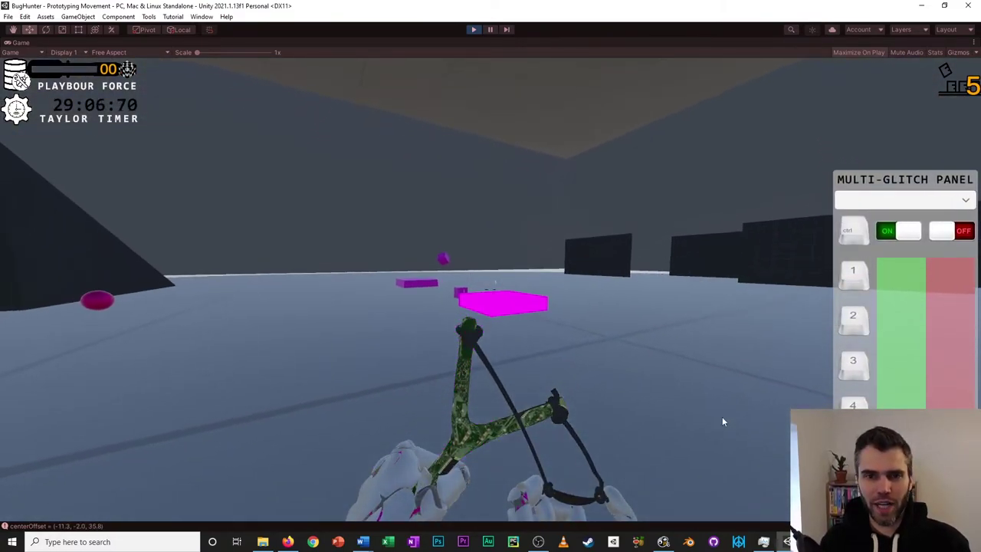
{"action": "key", "text": "ctrl"}
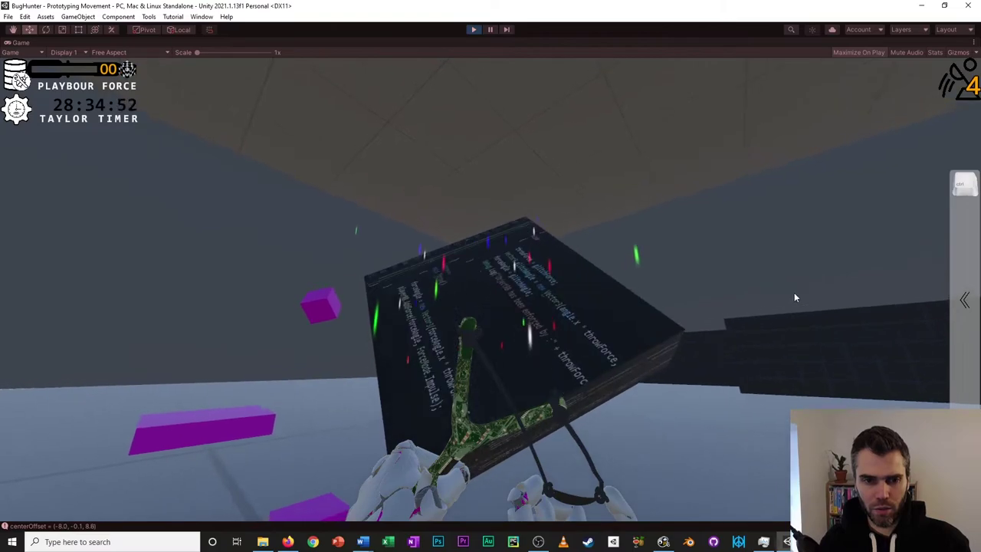
{"action": "key", "text": "ctrl"}
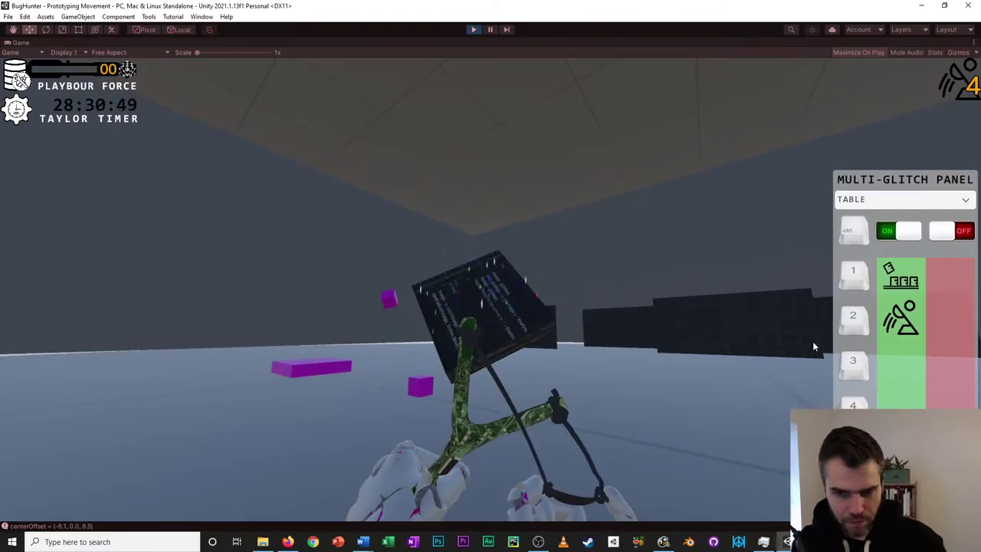
Switch TABLE's slot 1 and slot 2 glitches off and on in the Multi-Glitch Panel, leaving only slot 2 active.
{"action": "key", "text": "1"}
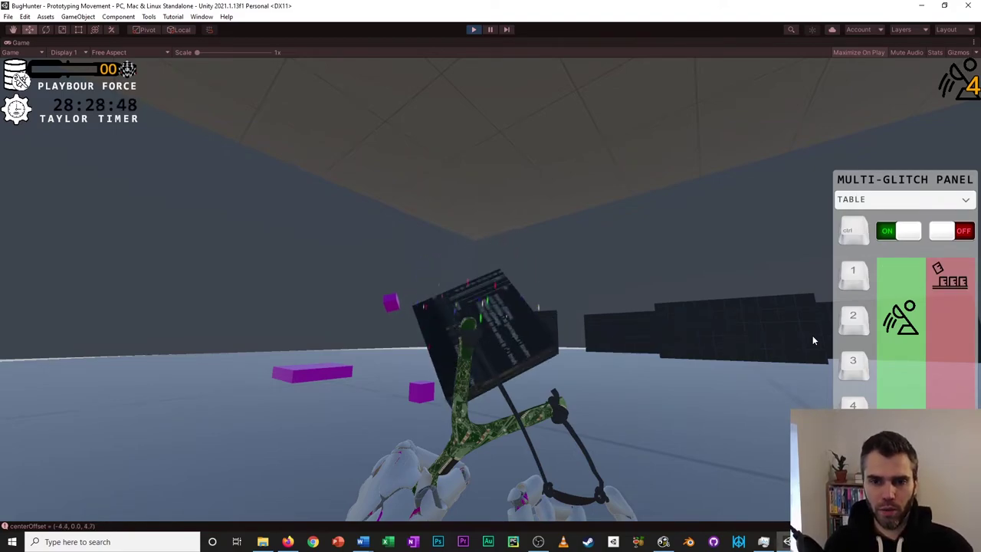
{"action": "key", "text": "2"}
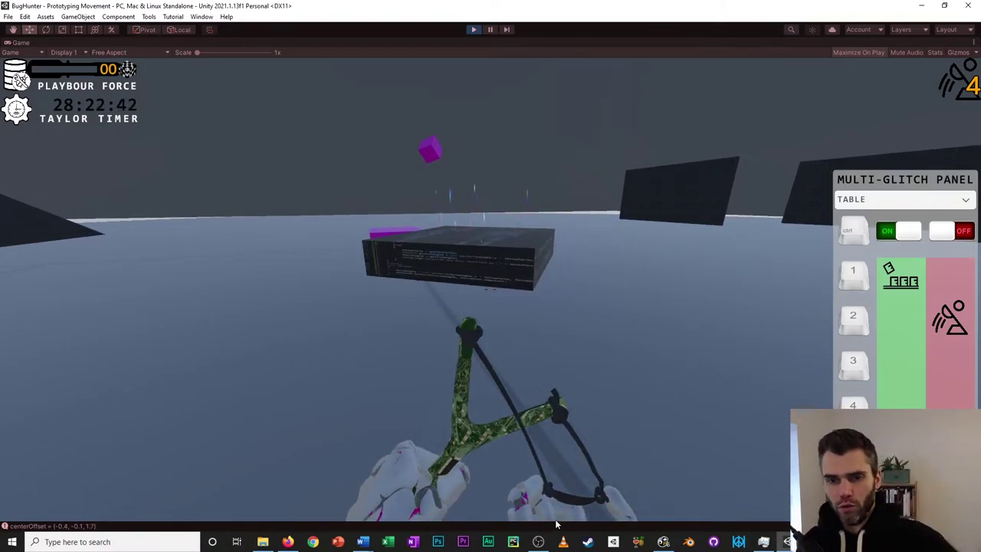
{"action": "key", "text": "1"}
{"action": "key", "text": "1"}
{"action": "key", "text": "1"}
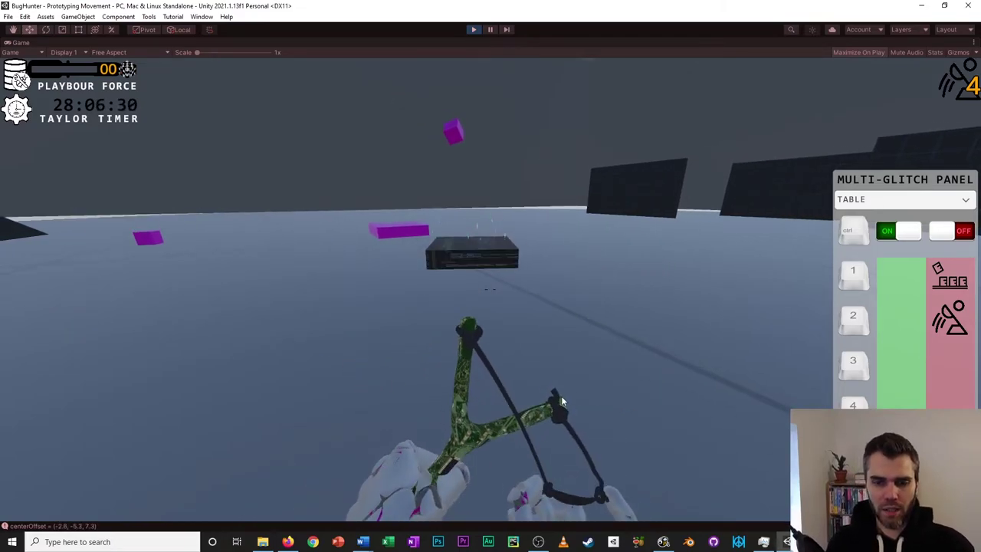
{"action": "key", "text": "2"}
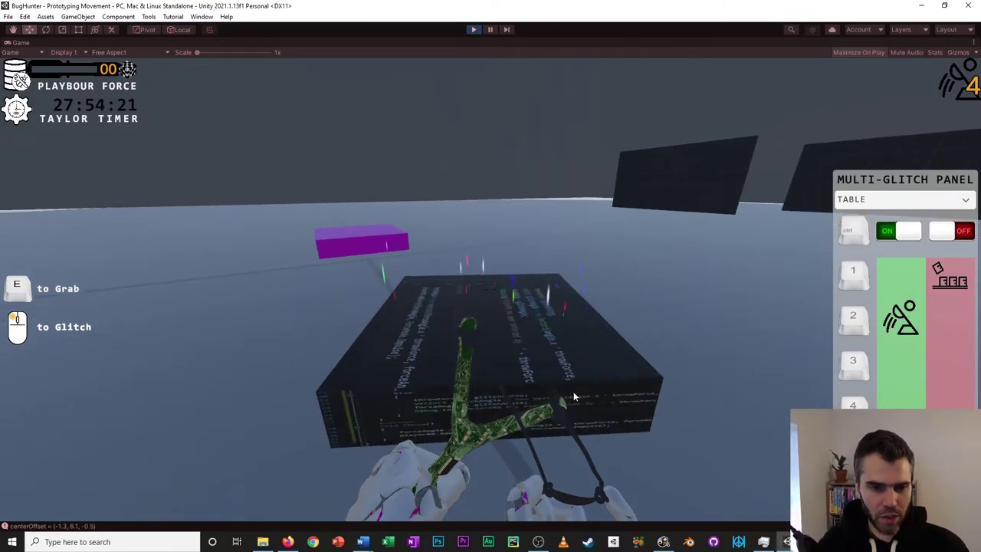
Approach the code-covered slab, open its ObjectPhysics code, set forceMultiplier to 16f with glitch angle (0, 5, 0), and overwrite it.
{"action": "key", "text": "s"}
{"action": "key", "text": "w"}
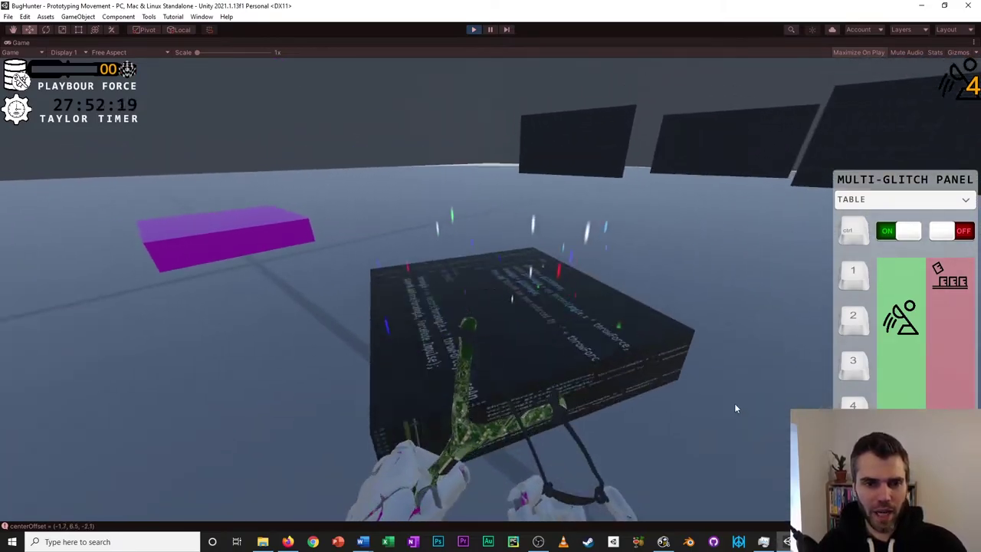
{"action": "right_click_drag", "start_coordinate": [734, 407], "coordinate": [578, 413]}
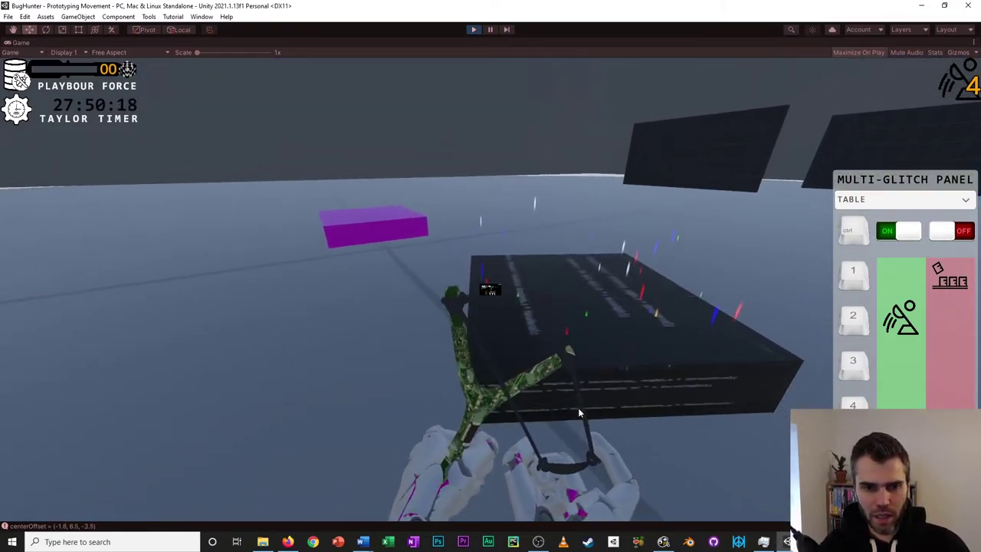
{"action": "left_click", "coordinate": [579, 412]}
{"action": "left_click_drag", "start_coordinate": [468, 354], "coordinate": [484, 354]}
{"action": "left_click", "coordinate": [537, 393]}
{"action": "type", "text": "4"}
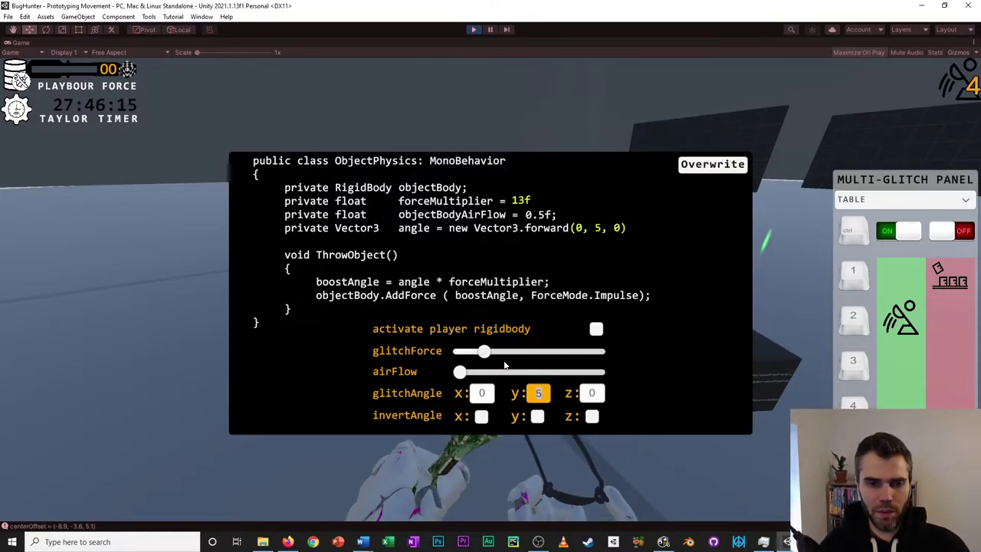
{"action": "left_click_drag", "start_coordinate": [484, 351], "coordinate": [492, 353]}
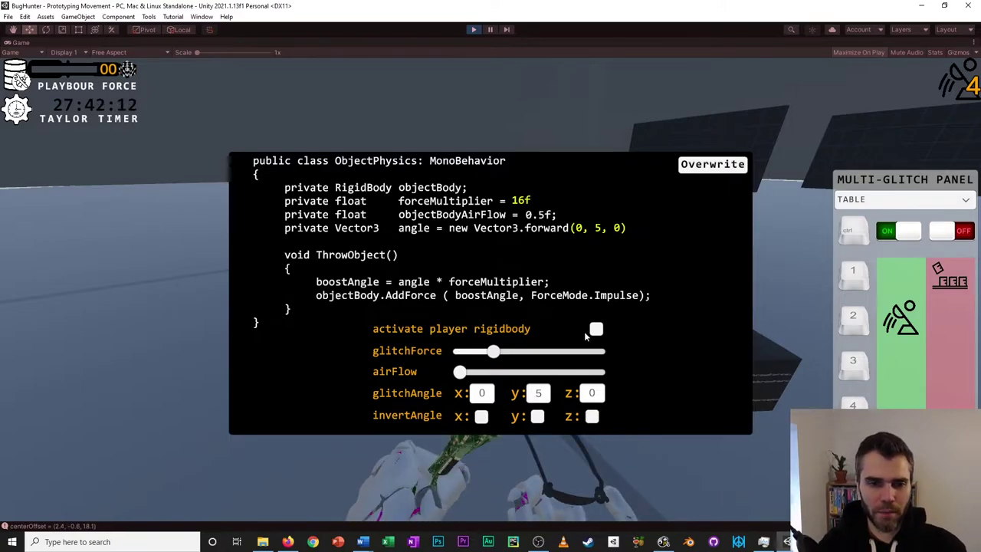
{"action": "left_click", "coordinate": [712, 165]}
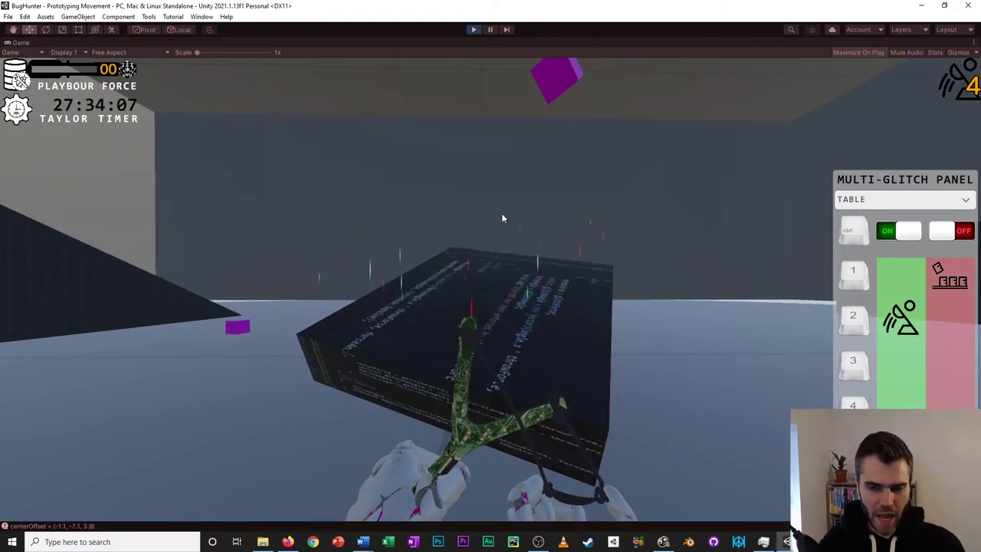
Switch on TABLE's slot 1 glitch as the slab flies upward and move around beneath it.
{"action": "key", "text": "1"}
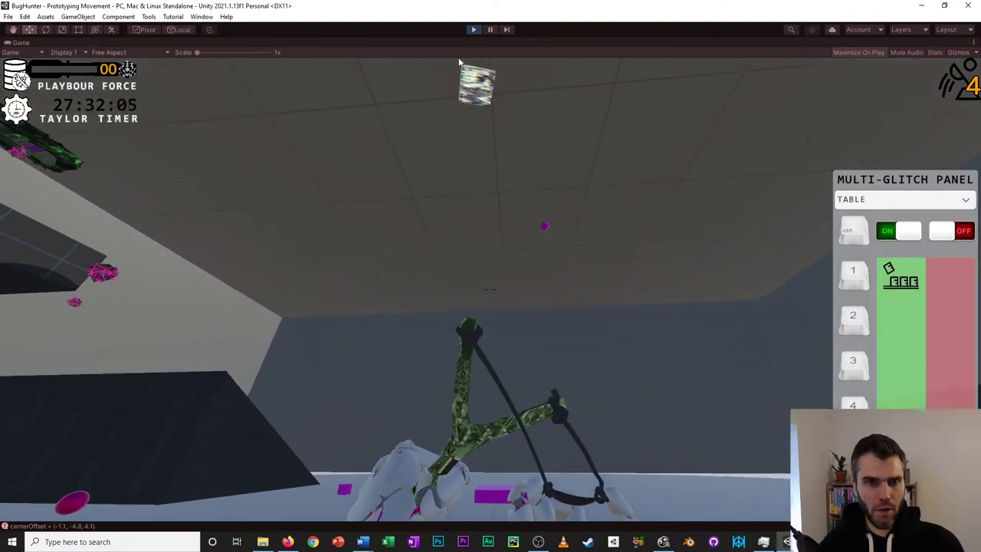
{"action": "key", "text": "w"}
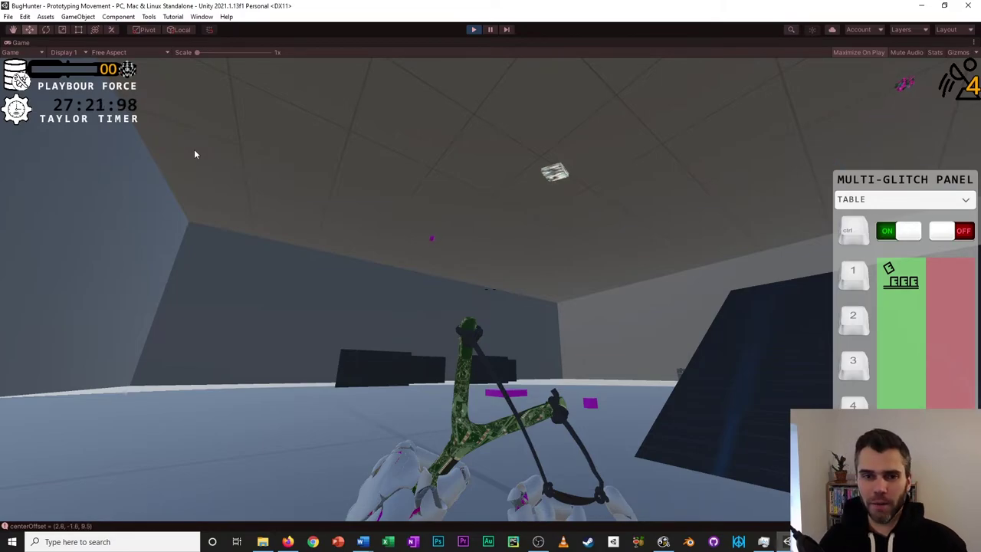
{"action": "key", "text": "w"}
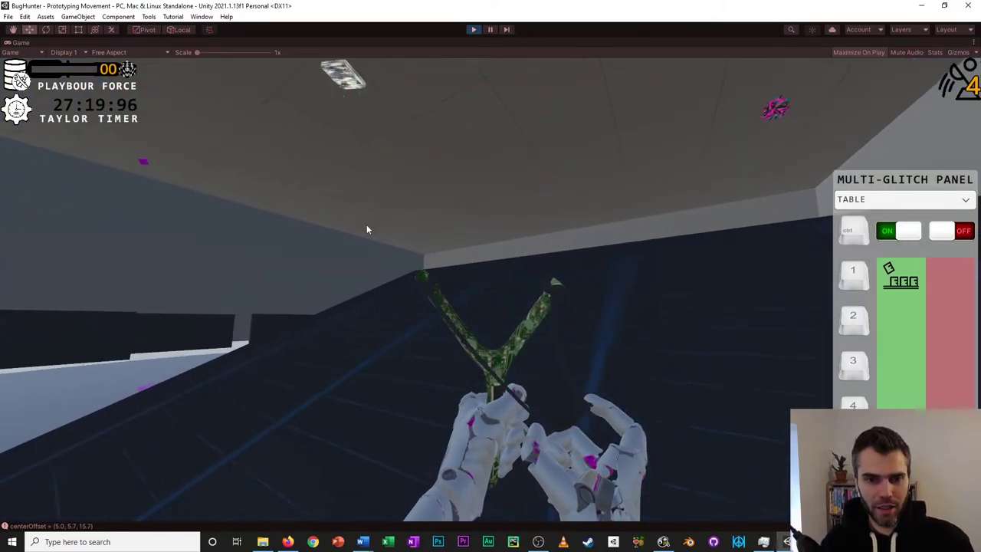
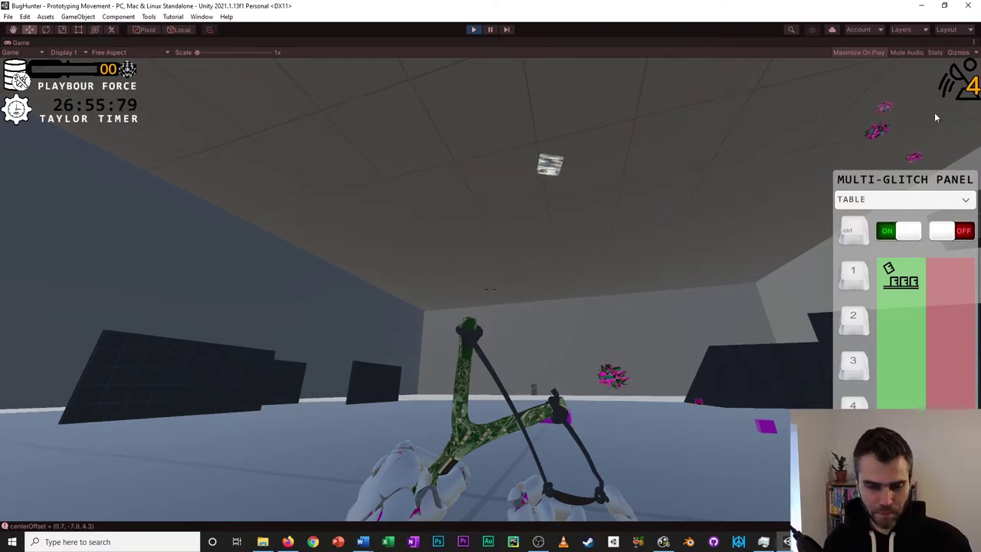
Equip the opposing-arrows ammunition and shoot the floating TABLE slab with the slingshot.
{"action": "key", "text": "Tab"}
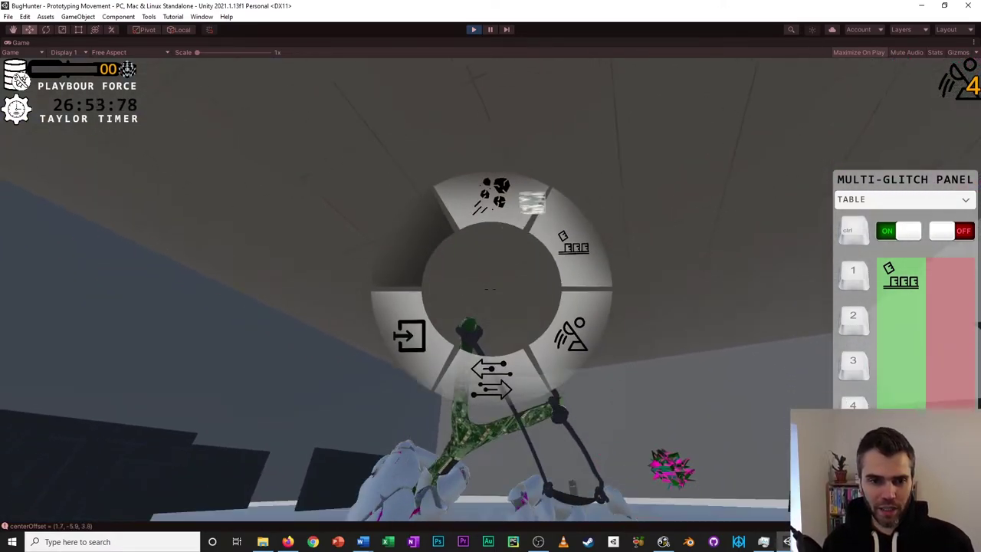
{"action": "left_click", "coordinate": [493, 393]}
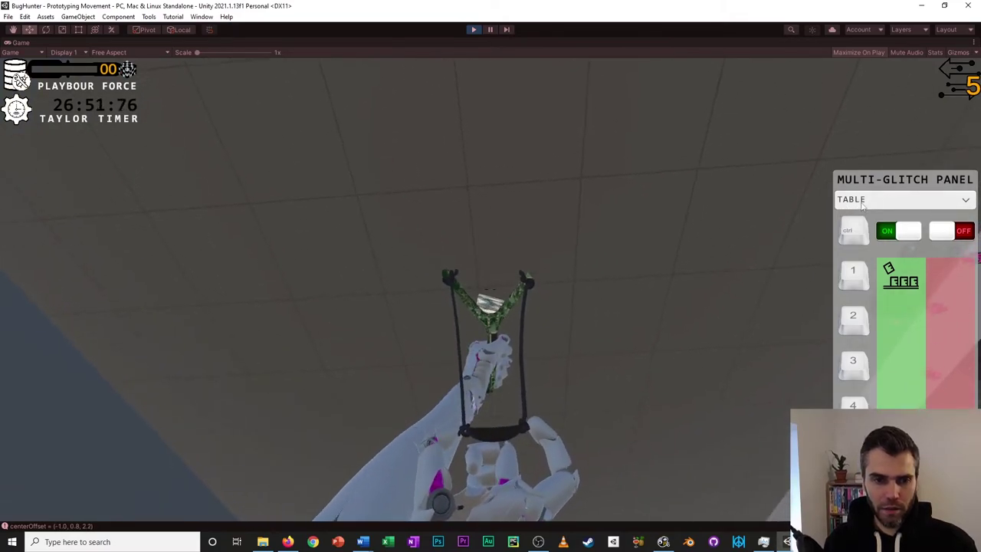
{"action": "left_click", "coordinate": [849, 223]}
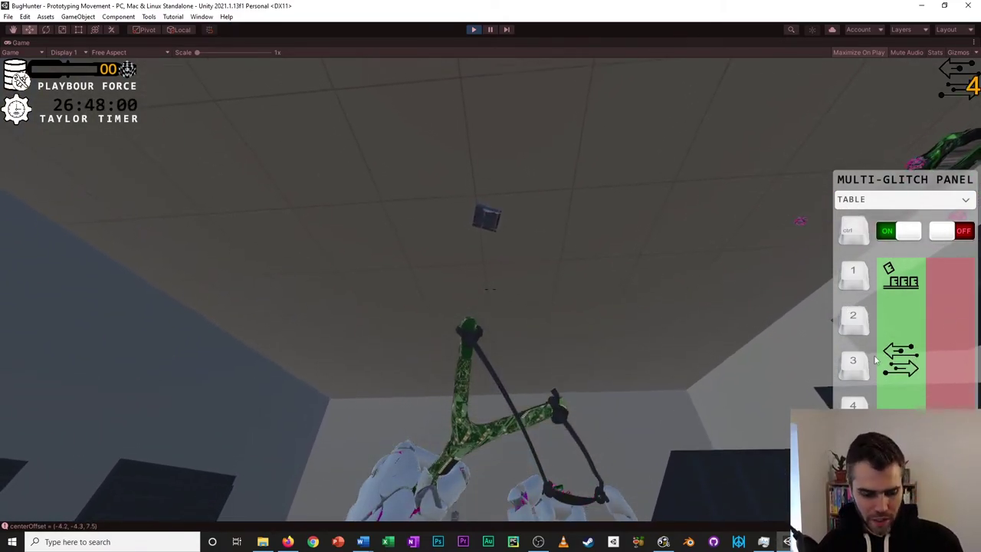
Switch off TABLE's slot 3 glitch, and toggle the slot 1 glitch off and back on.
{"action": "key", "text": "3"}
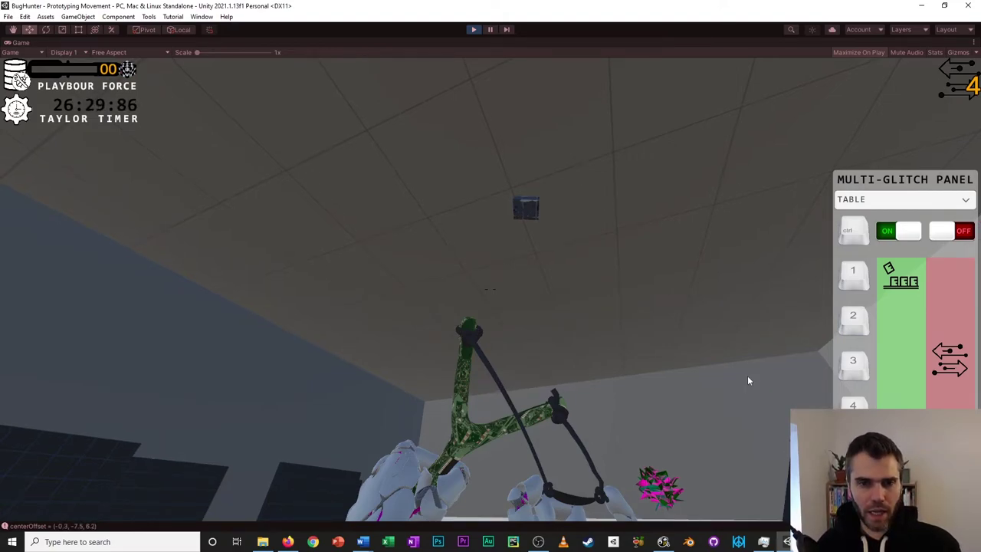
{"action": "key", "text": "1"}
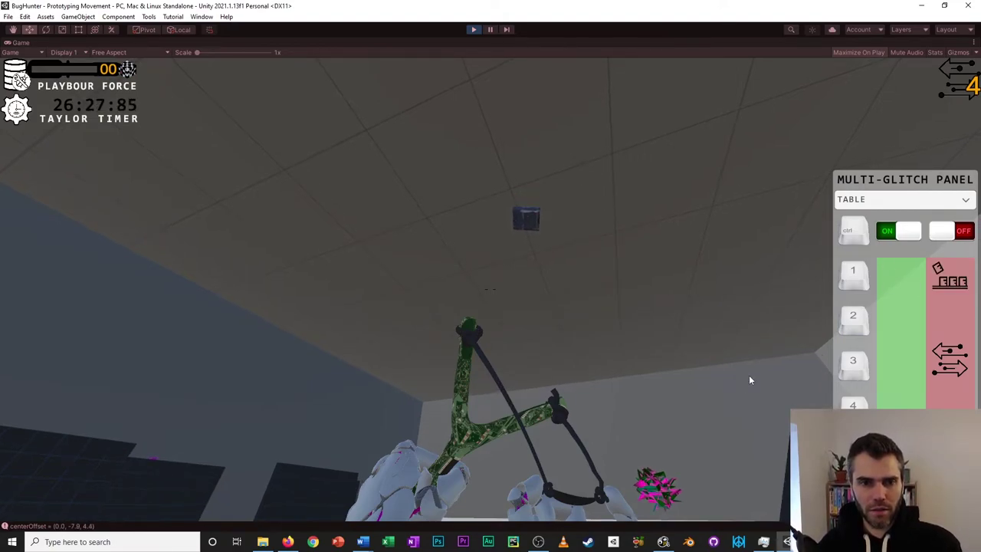
{"action": "key", "text": "1"}
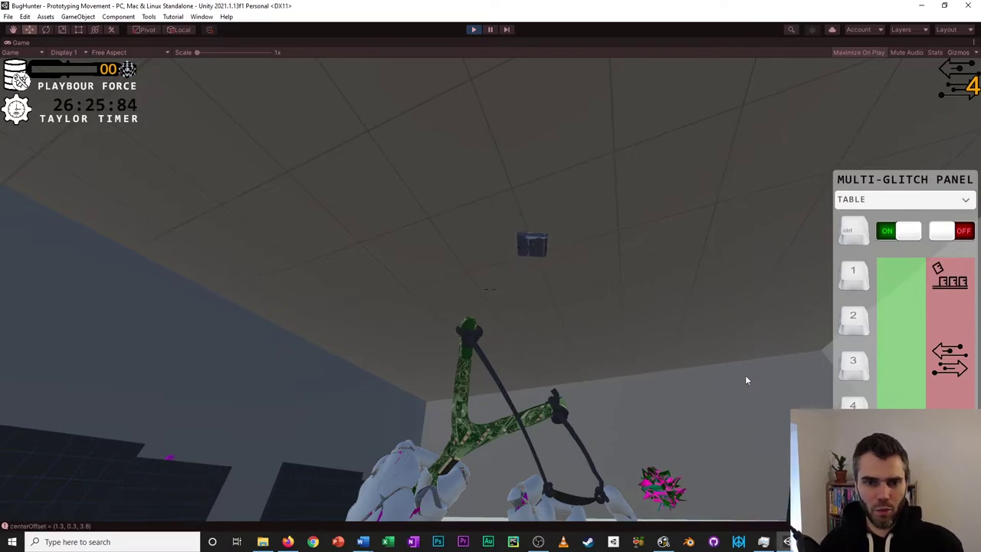
{"action": "key", "text": "1"}
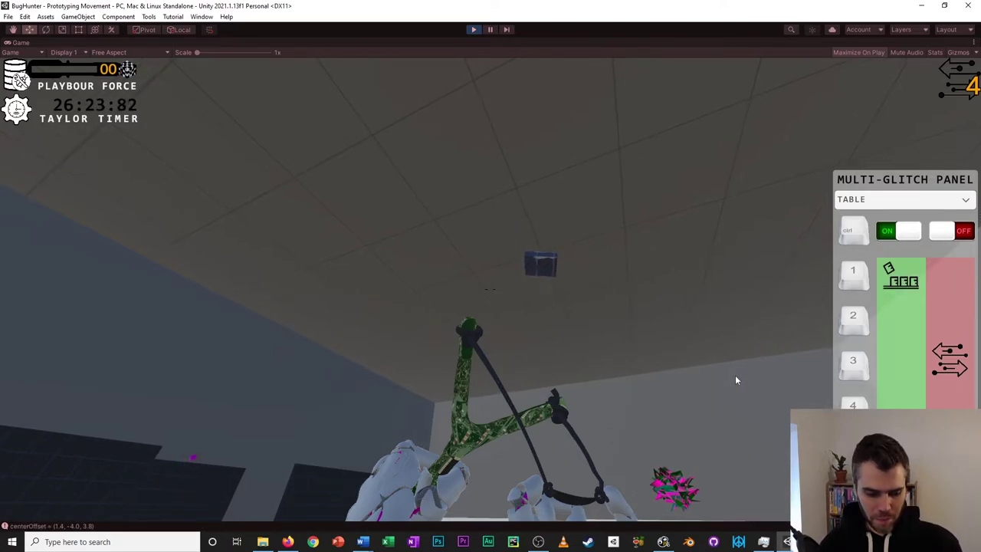
{"action": "left_click", "coordinate": [735, 380]}
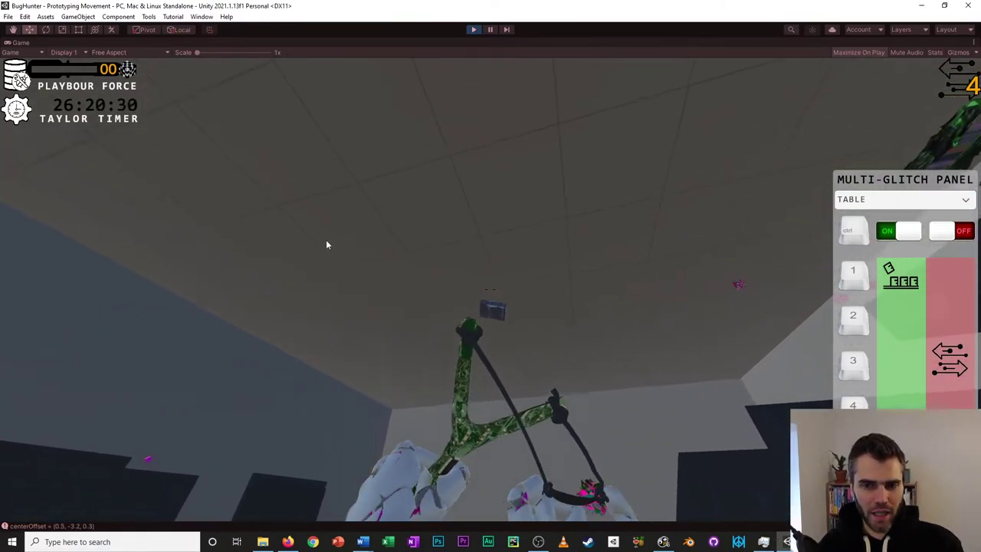
Reactivate TABLE's slot 3 glitch and trigger it by aiming the Enforcer hand at the floating slab.
{"action": "right_click", "coordinate": [235, 237]}
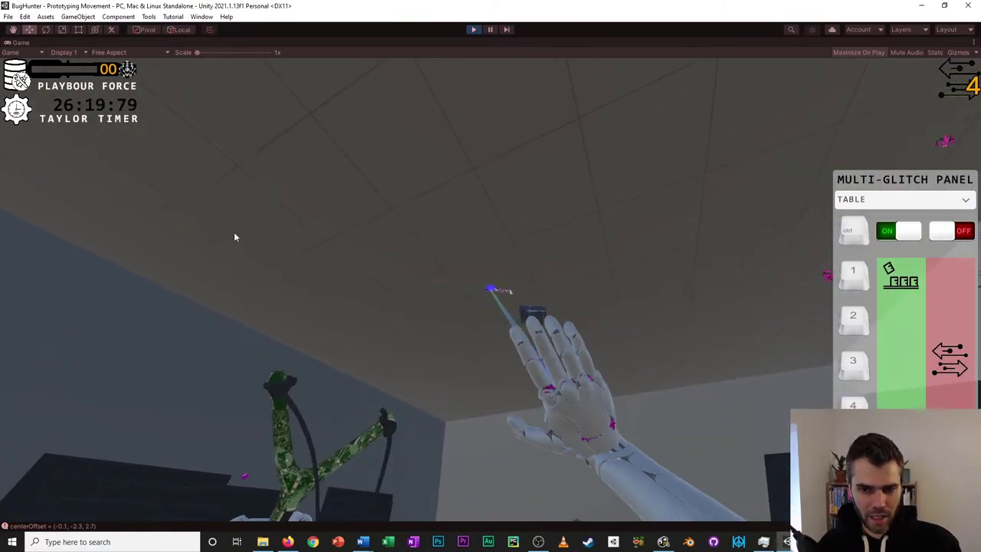
{"action": "key", "text": "3"}
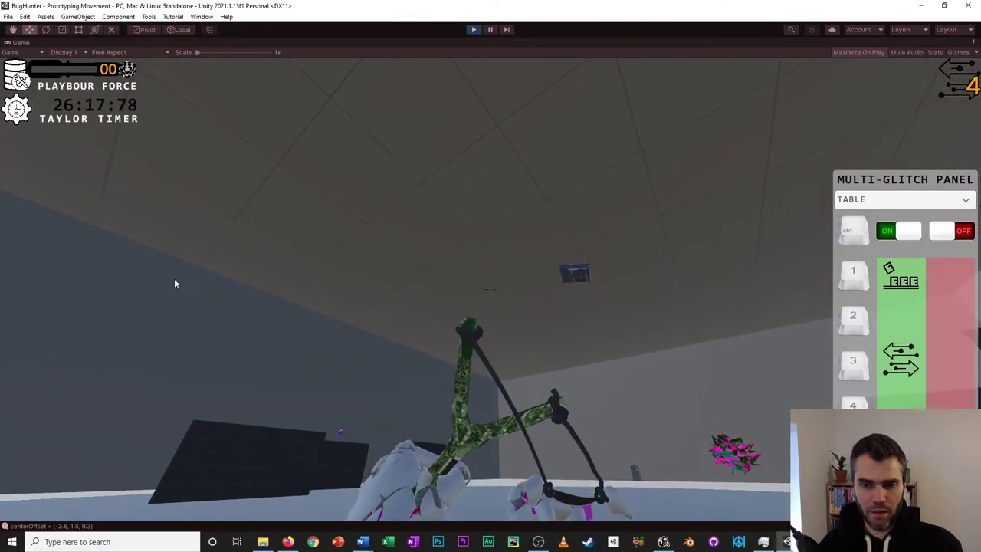
{"action": "right_click", "coordinate": [269, 280]}
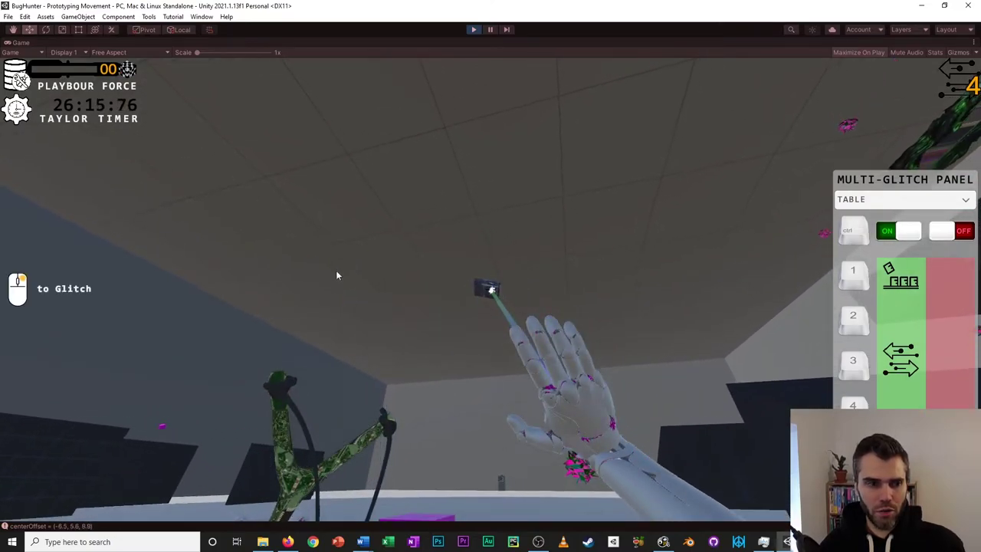
{"action": "right_click", "coordinate": [337, 274]}
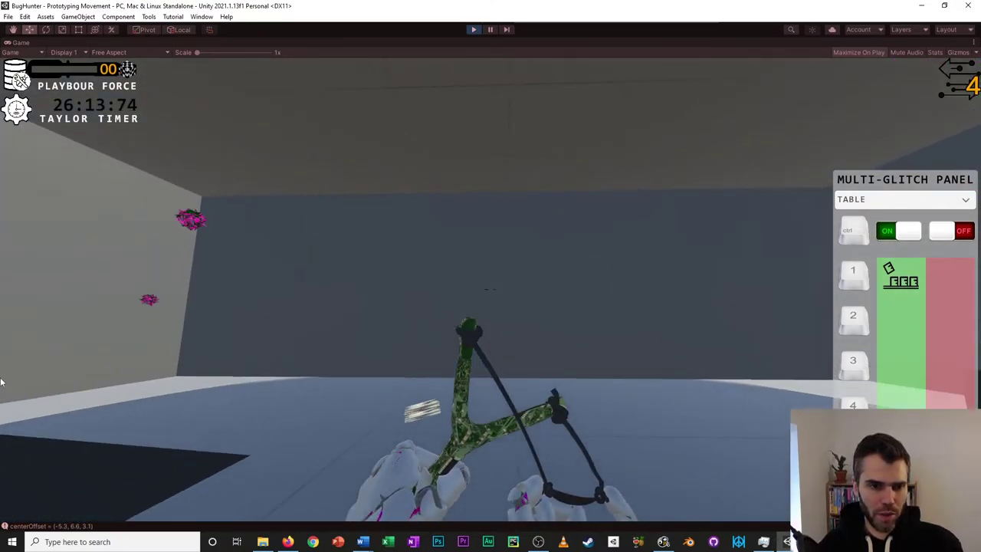
Move around the arena to view the glitched TABLE slab from several positions.
{"action": "key", "text": "s"}
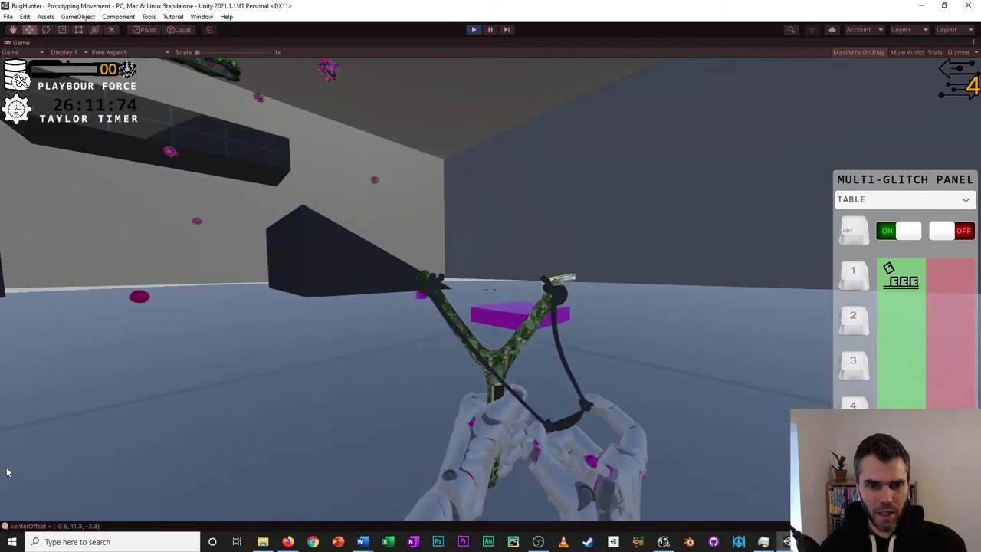
{"action": "key", "text": "w"}
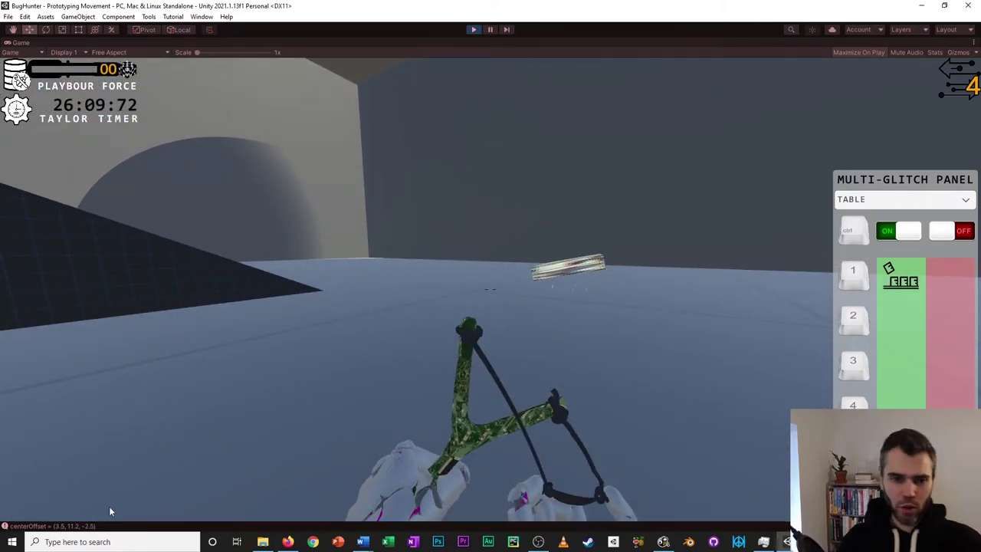
{"action": "left_click", "coordinate": [109, 511]}
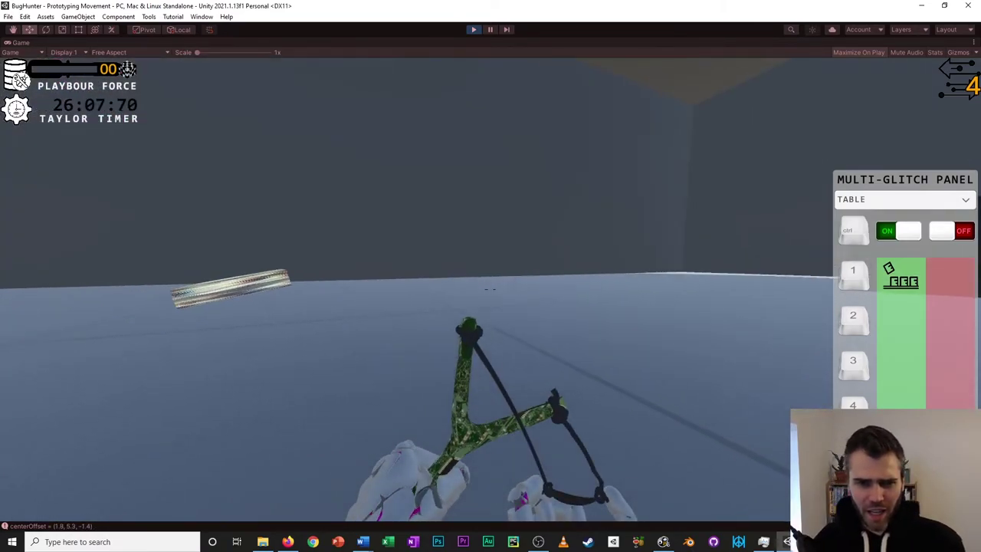
{"action": "key", "text": "s"}
{"action": "key", "text": "Escape"}
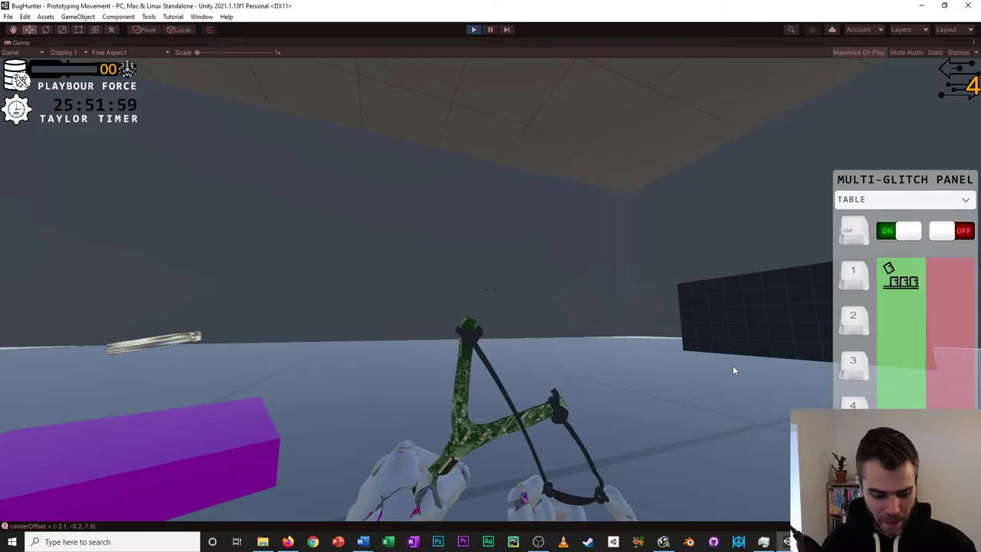
{"action": "key", "text": "d"}
{"action": "key", "text": "w"}
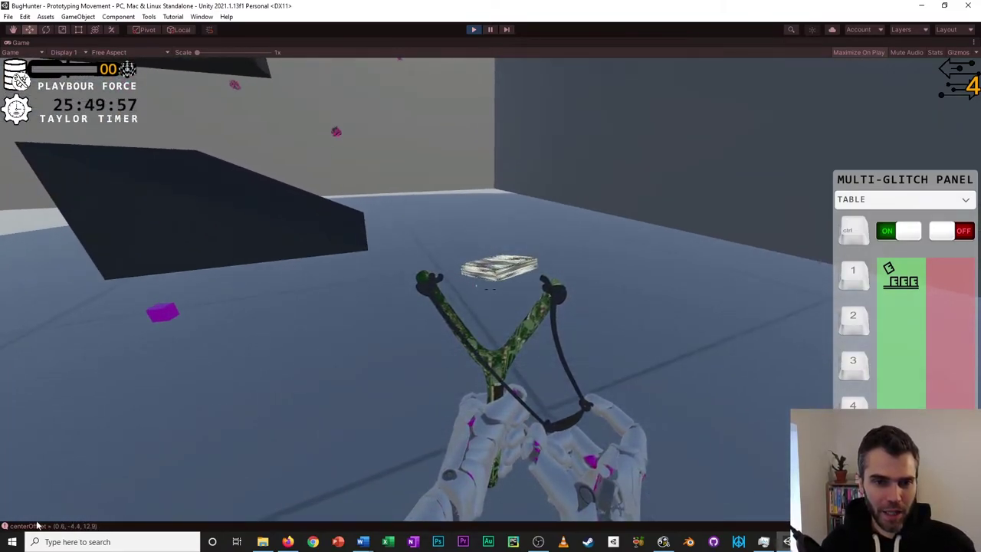
{"action": "key", "text": "w"}
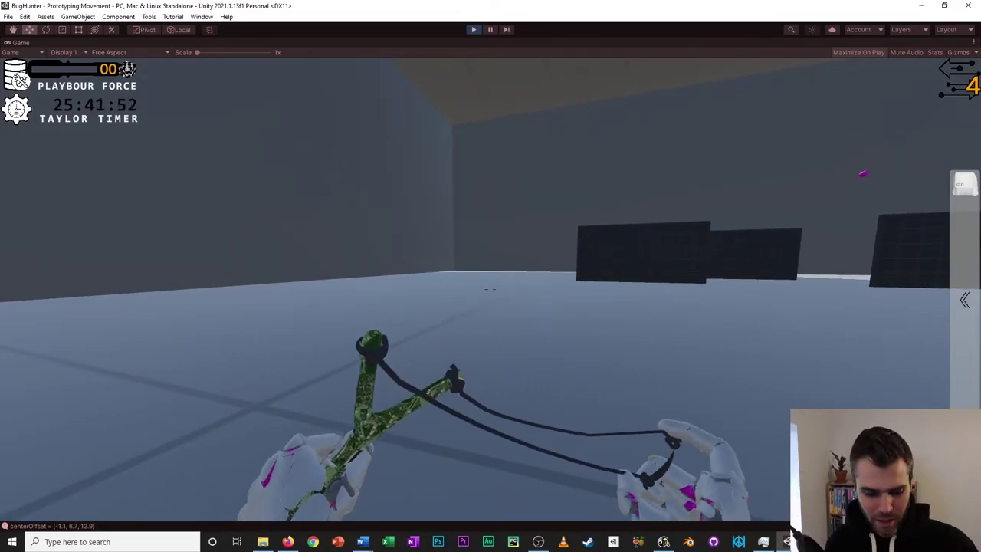
Show the Multi-Glitch Panel for TABLE, move through the arena away from the slab, and hide the panel.
{"action": "key", "text": "ctrl"}
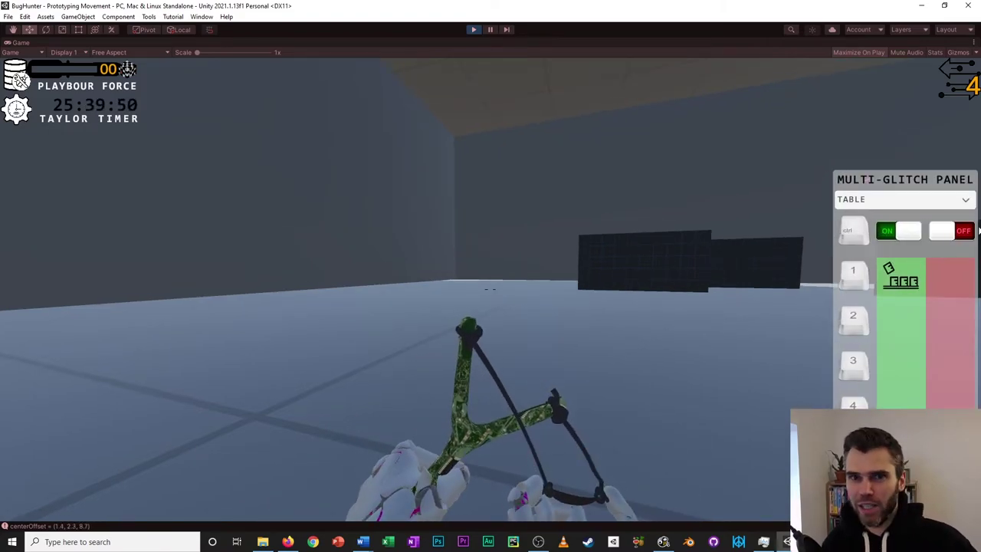
{"action": "key", "text": "w"}
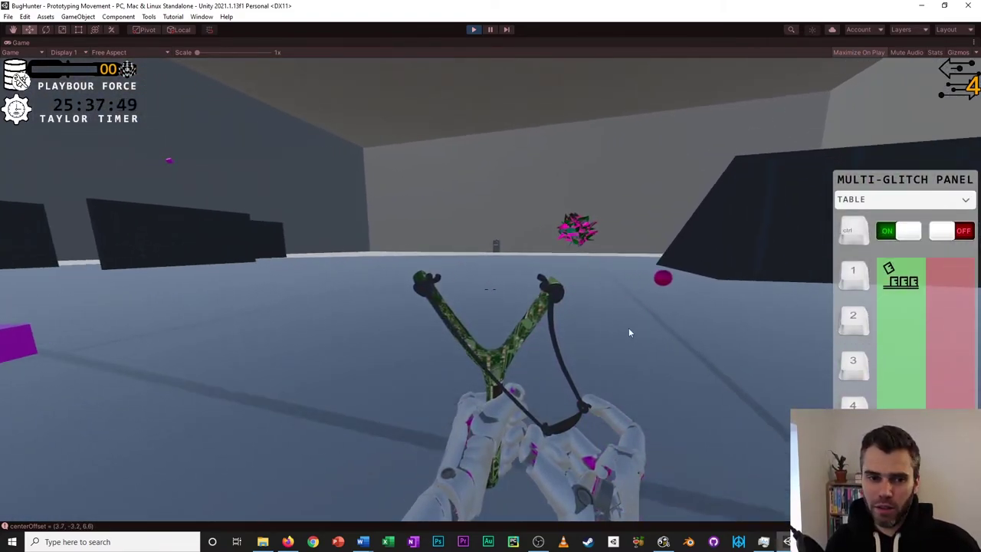
{"action": "key", "text": "w"}
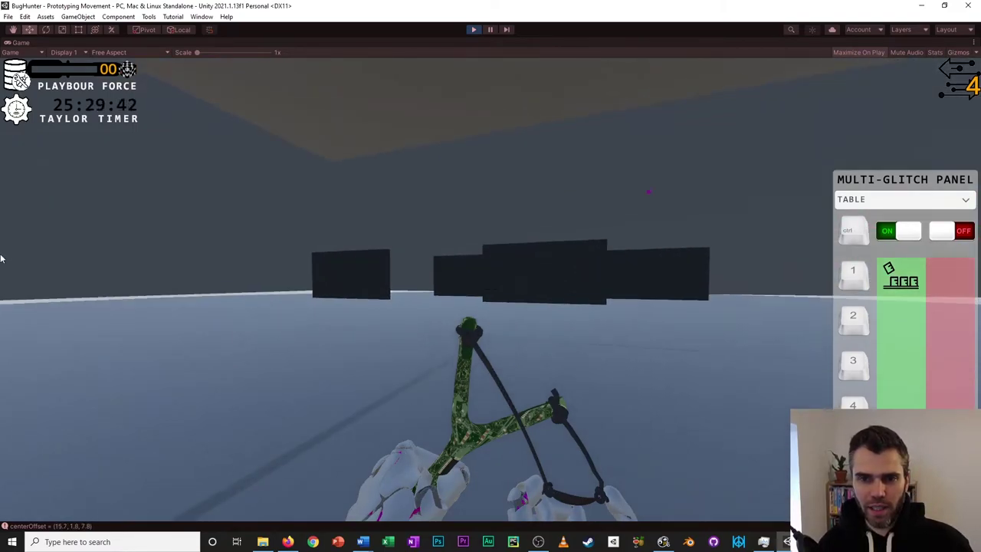
{"action": "key", "text": "a"}
{"action": "key", "text": "ctrl"}
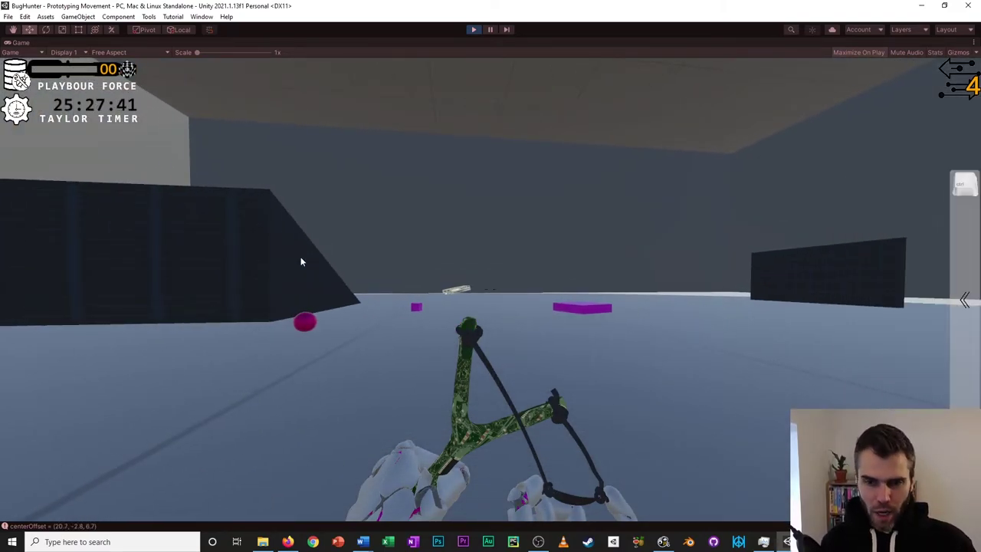
Switch the slingshot to the arrow-into-box ammunition and move through the arena, aiming up at the ceiling.
{"action": "key", "text": "a"}
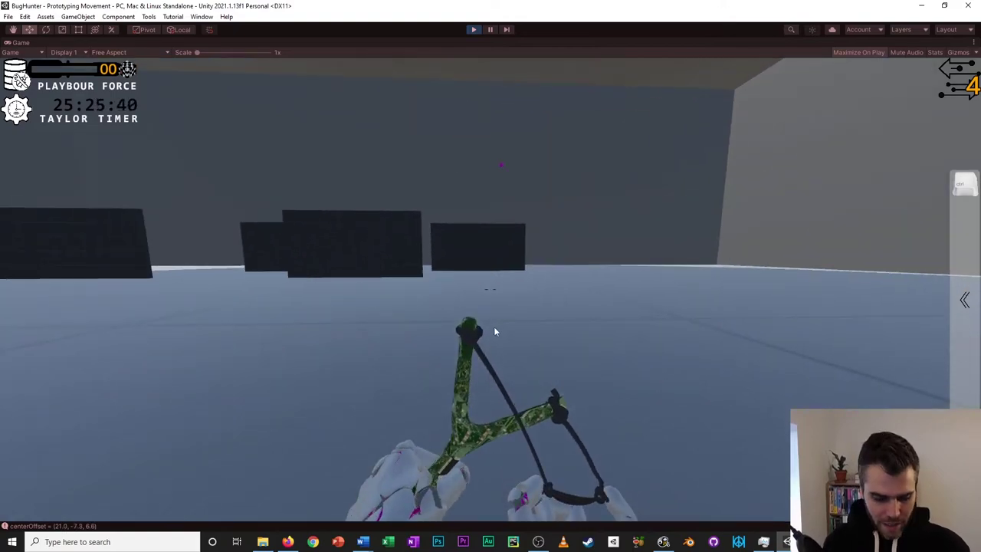
{"action": "key", "text": "Tab"}
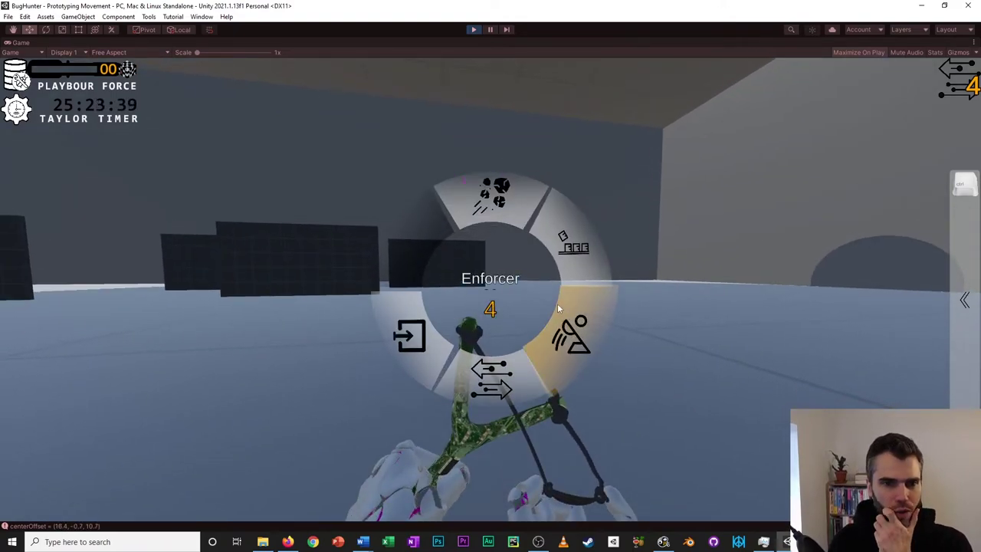
{"action": "left_click", "coordinate": [383, 329]}
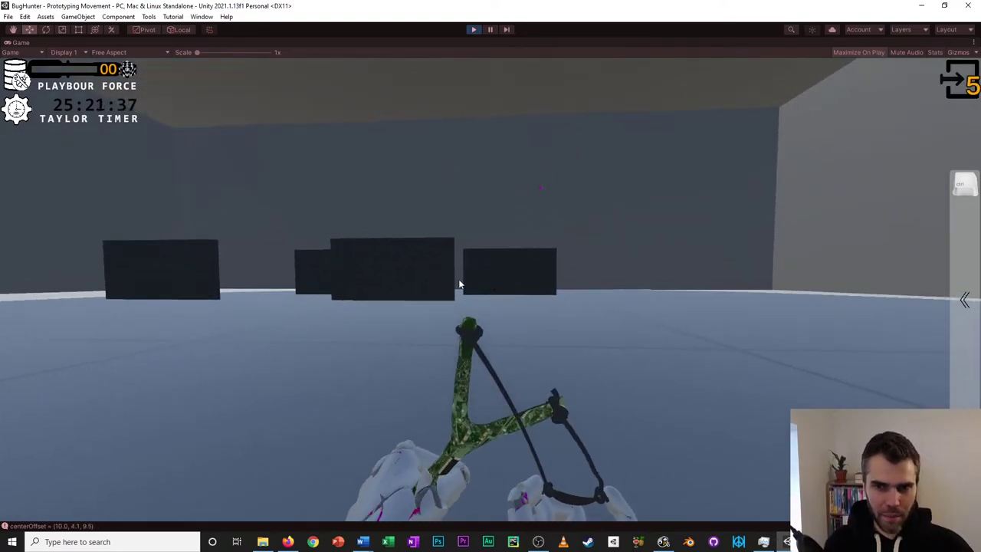
{"action": "key", "text": "w"}
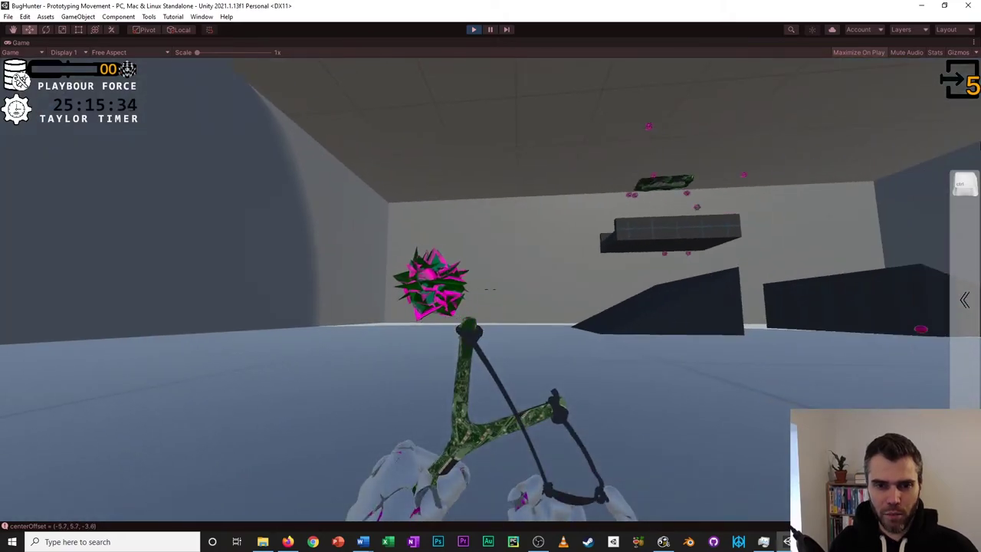
{"action": "key", "text": "d"}
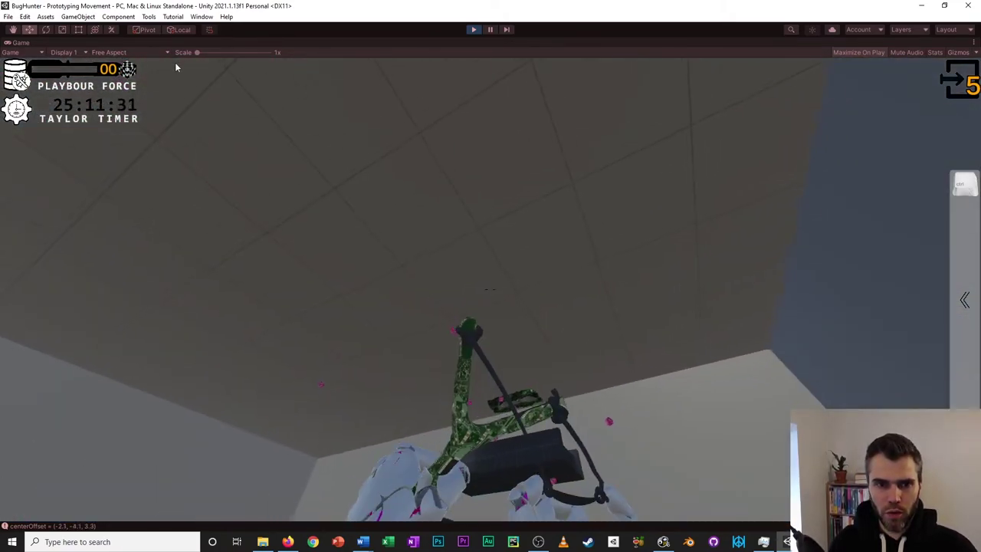
{"action": "left_click", "coordinate": [176, 67]}
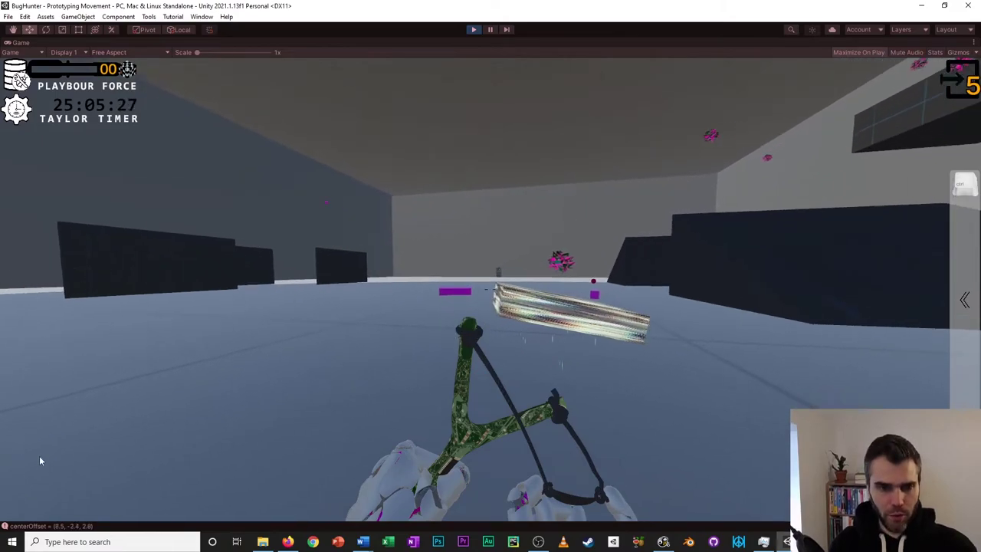
Switch the slingshot to Enforcer ammunition, shoot the slab on the floor, and move up to it.
{"action": "right_click", "coordinate": [100, 472]}
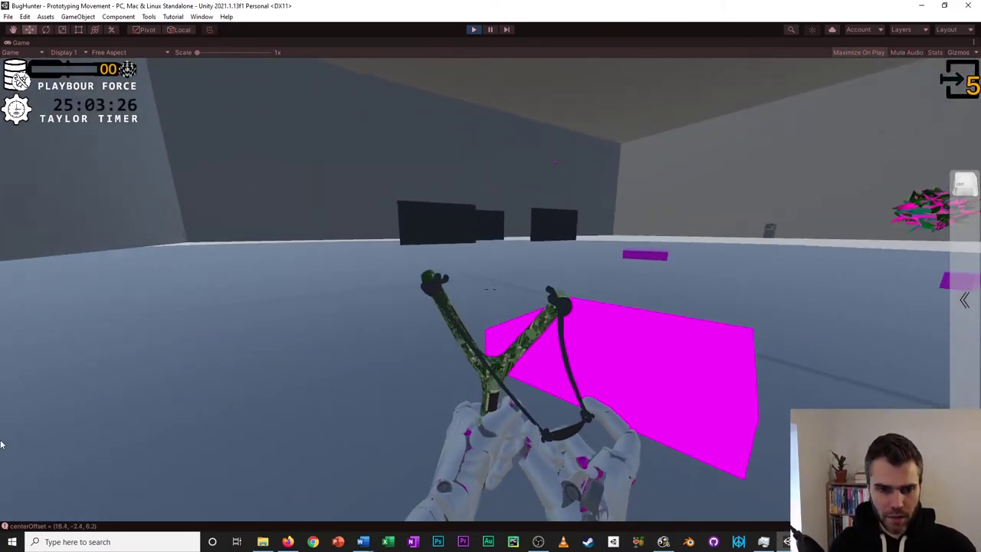
{"action": "key", "text": "Tab"}
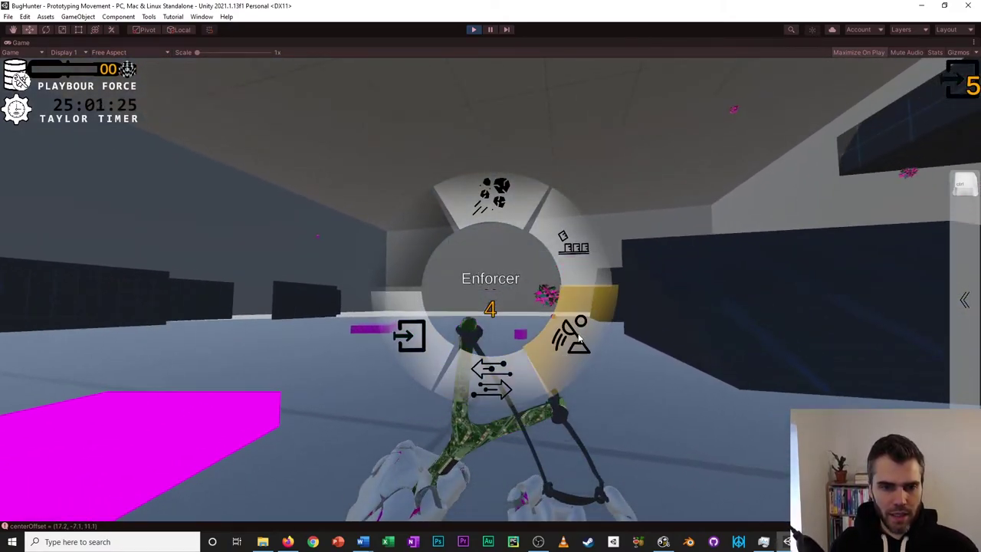
{"action": "left_click", "coordinate": [560, 341]}
{"action": "left_click", "coordinate": [150, 411]}
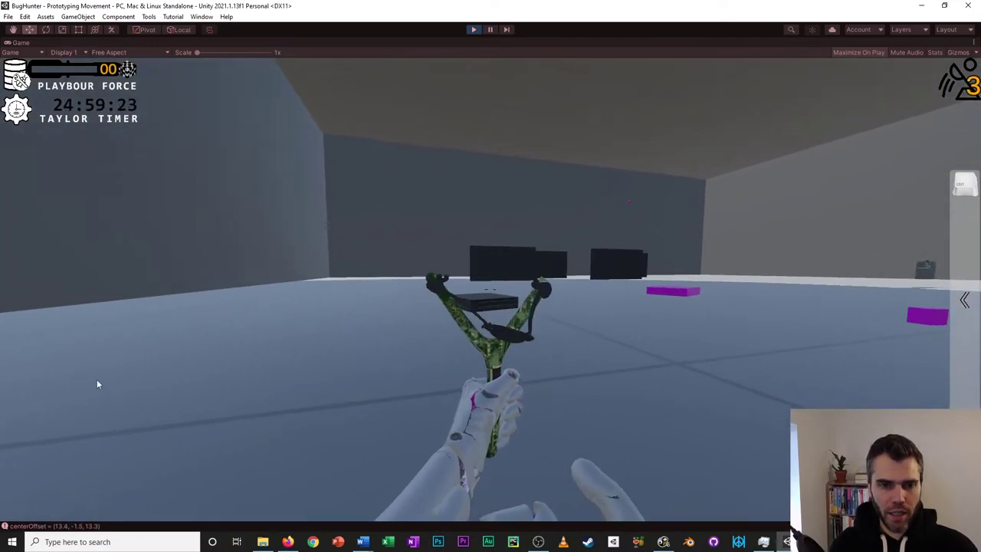
{"action": "key", "text": "w"}
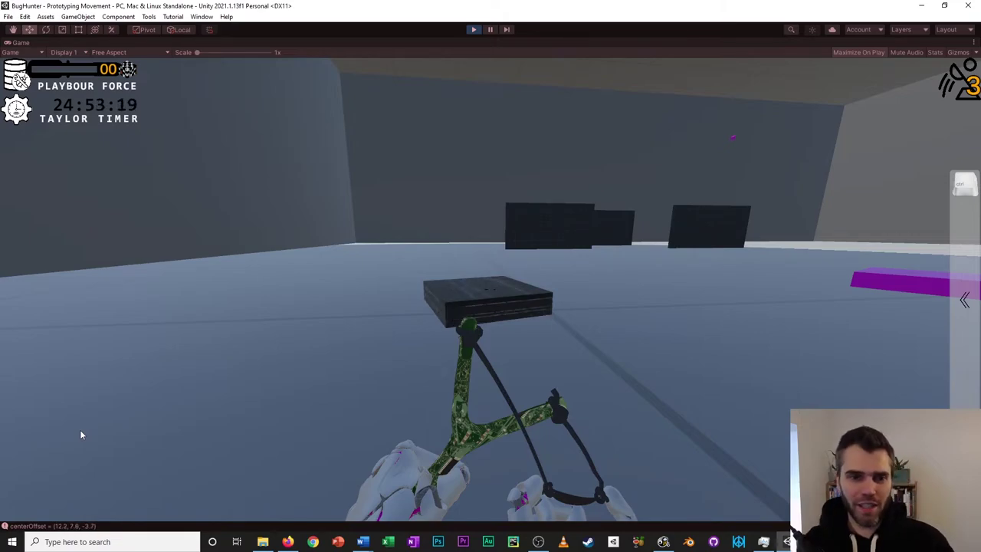
Approach the glitched slab, open its ObjectPhysics code, and activate the player rigidbody.
{"action": "left_click", "coordinate": [79, 435]}
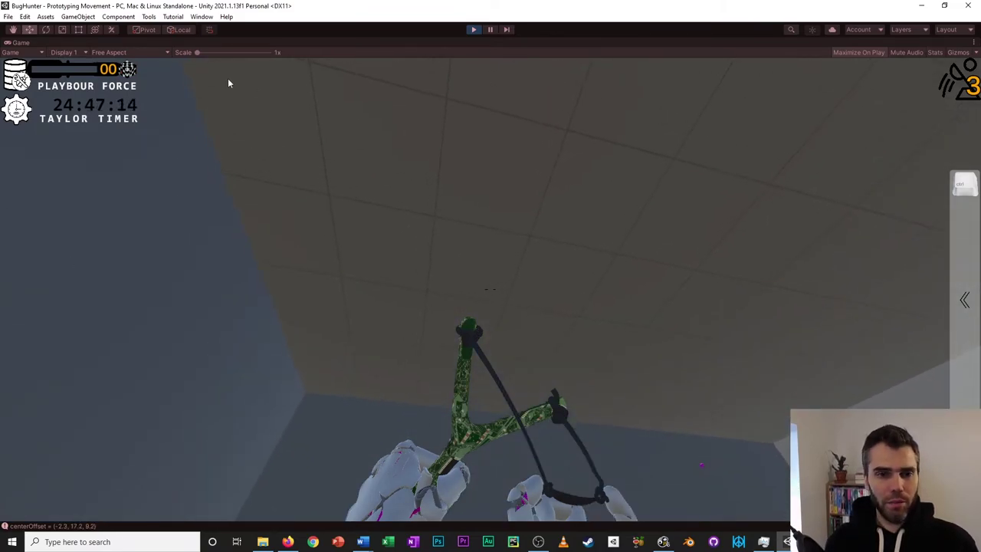
{"action": "left_click", "coordinate": [175, 505]}
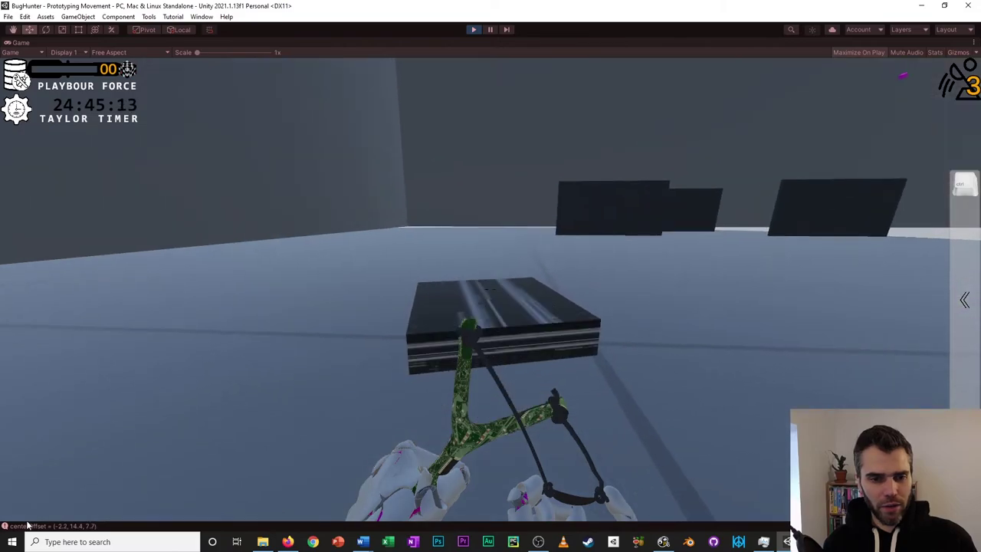
{"action": "key", "text": "w"}
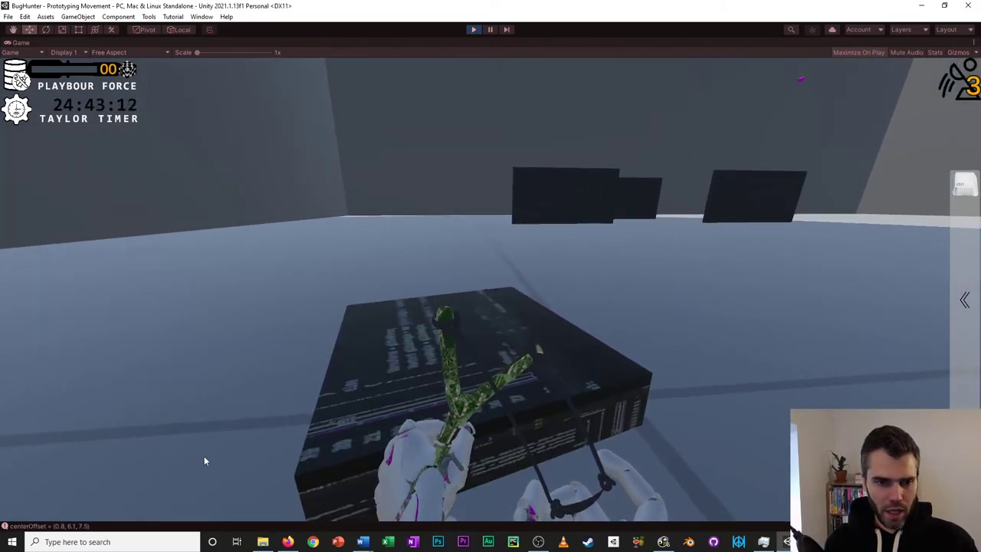
{"action": "right_click", "coordinate": [204, 459]}
{"action": "left_click", "coordinate": [596, 329]}
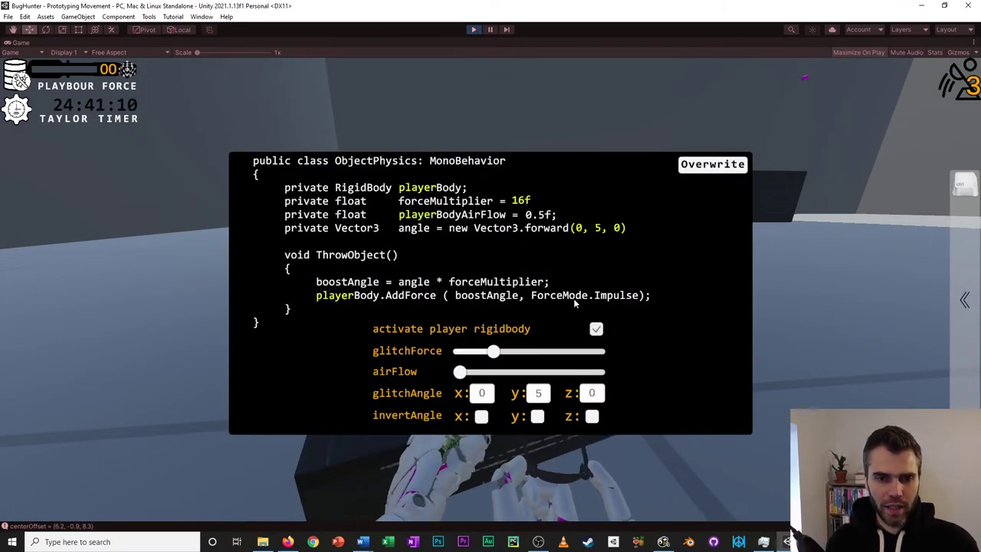
Lower the slab's glitchForce to 10 and set its glitchAngle to y 5 and z 2.
{"action": "left_click_drag", "start_coordinate": [492, 350], "coordinate": [476, 361]}
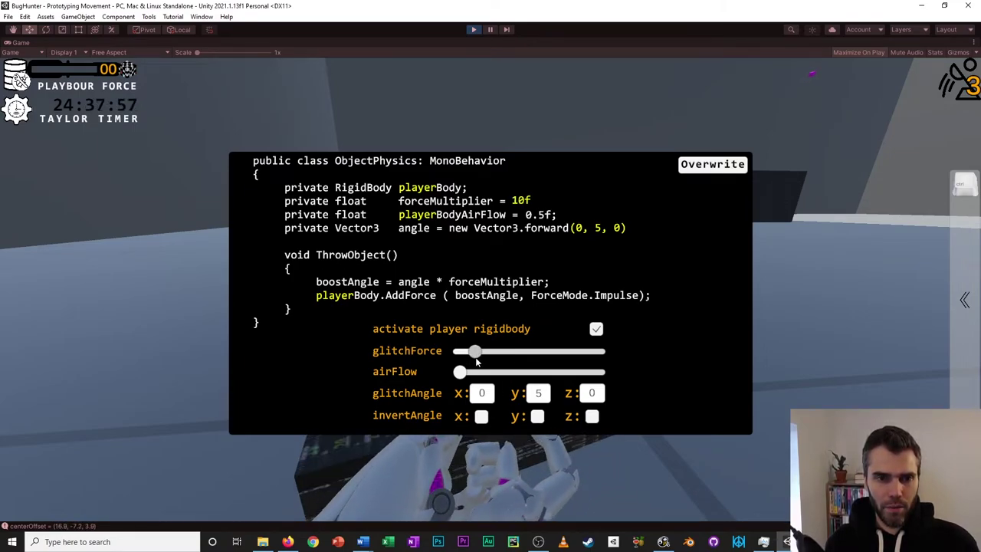
{"action": "left_click", "coordinate": [539, 395]}
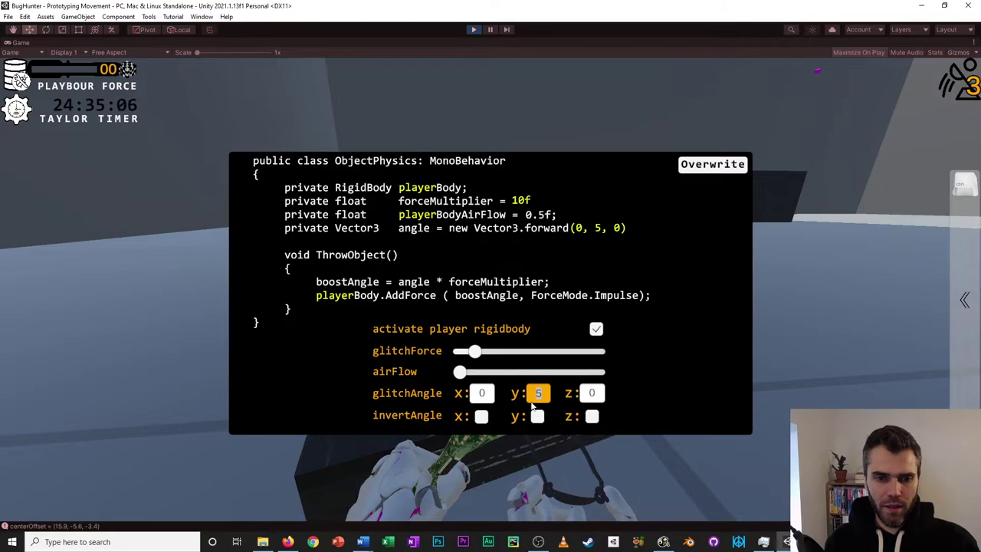
{"action": "type", "text": "5"}
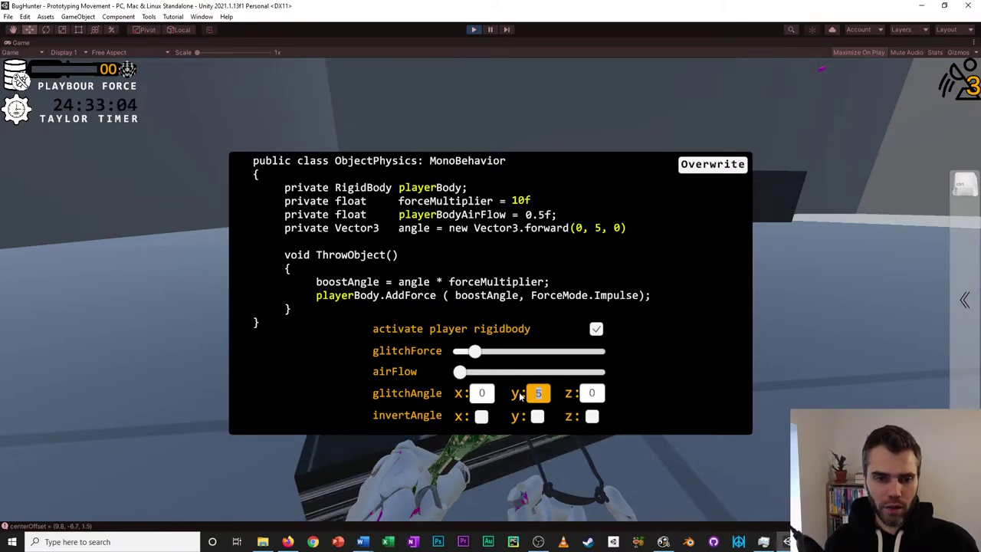
{"action": "left_click", "coordinate": [592, 393]}
{"action": "type", "text": "2"}
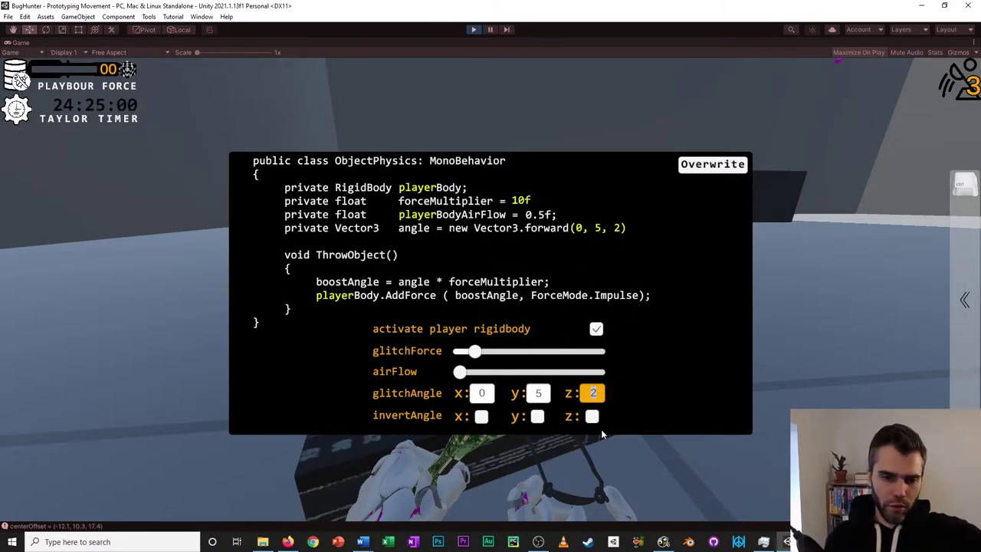
Toggle the y and z angle inversions, leave only z inverted, and overwrite the slab's ObjectPhysics code.
{"action": "left_click", "coordinate": [590, 417]}
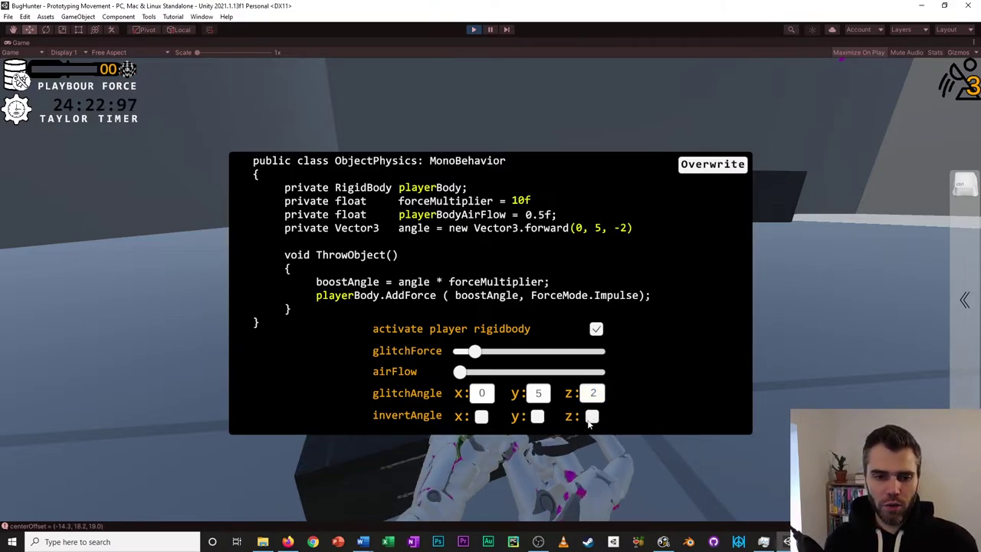
{"action": "left_click", "coordinate": [539, 419]}
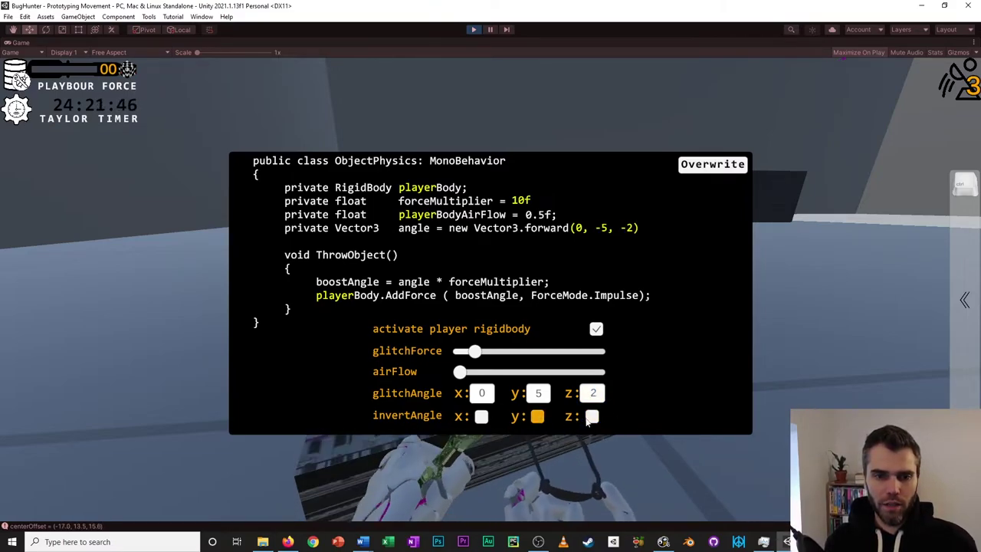
{"action": "left_click", "coordinate": [540, 421]}
{"action": "left_click", "coordinate": [593, 417]}
{"action": "left_click", "coordinate": [591, 416]}
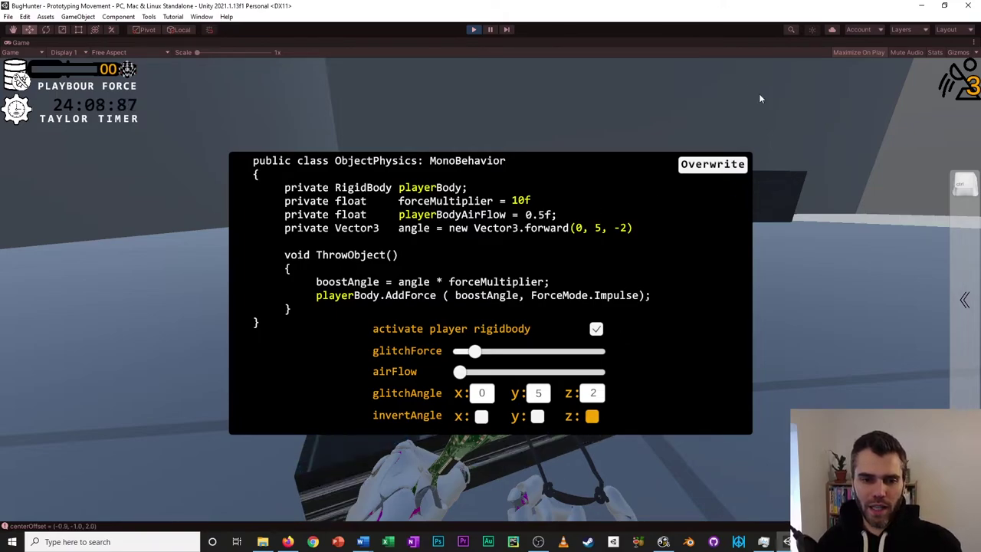
{"action": "left_click", "coordinate": [720, 173]}
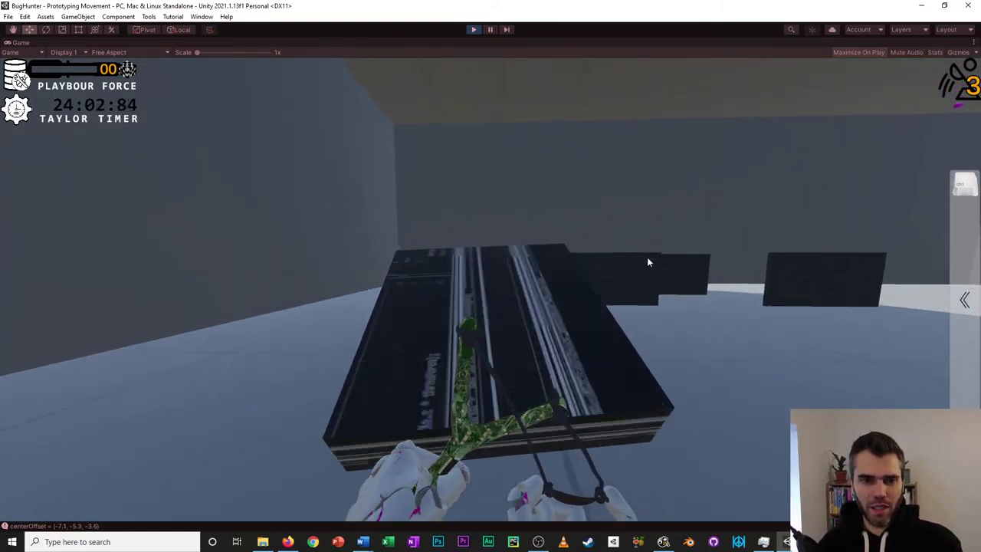
Shoot the plain grey slab again with Enforcer ammunition and move towards it.
{"action": "left_click", "coordinate": [648, 259]}
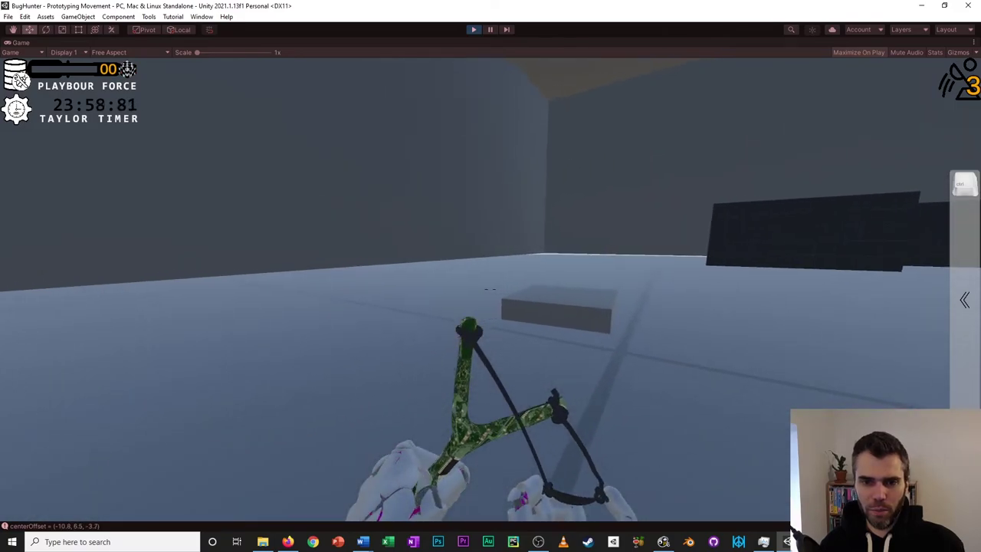
{"action": "left_click", "coordinate": [745, 422]}
{"action": "key", "text": "w"}
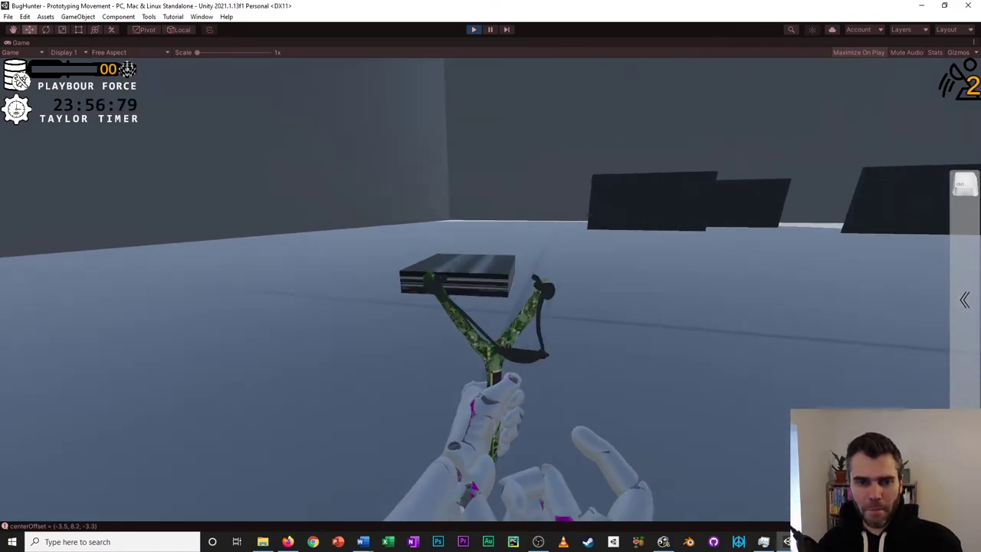
Position the player at the glitched slab, reopen its ObjectPhysics code, set glitchForce to 20, and overwrite it.
{"action": "key", "text": "s"}
{"action": "key", "text": "w"}
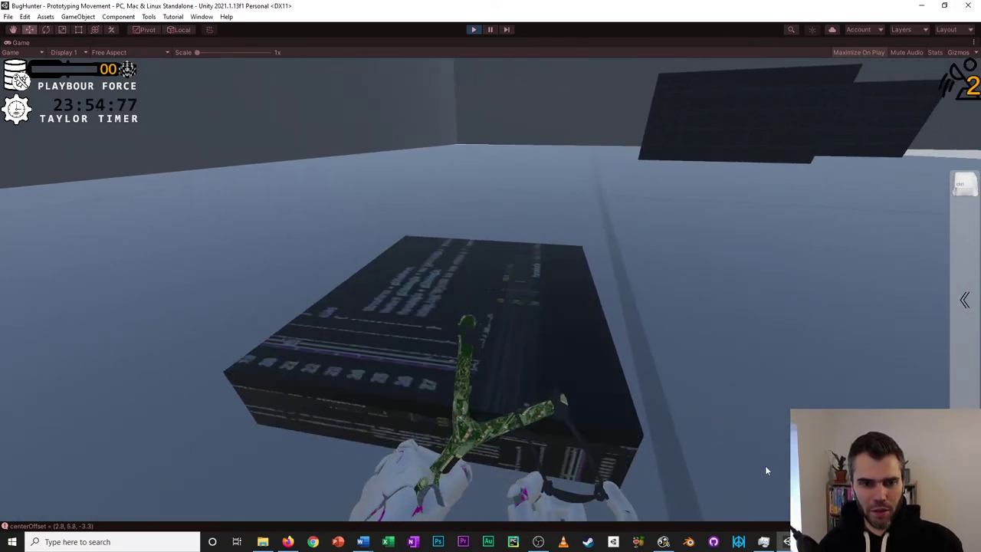
{"action": "key", "text": "s"}
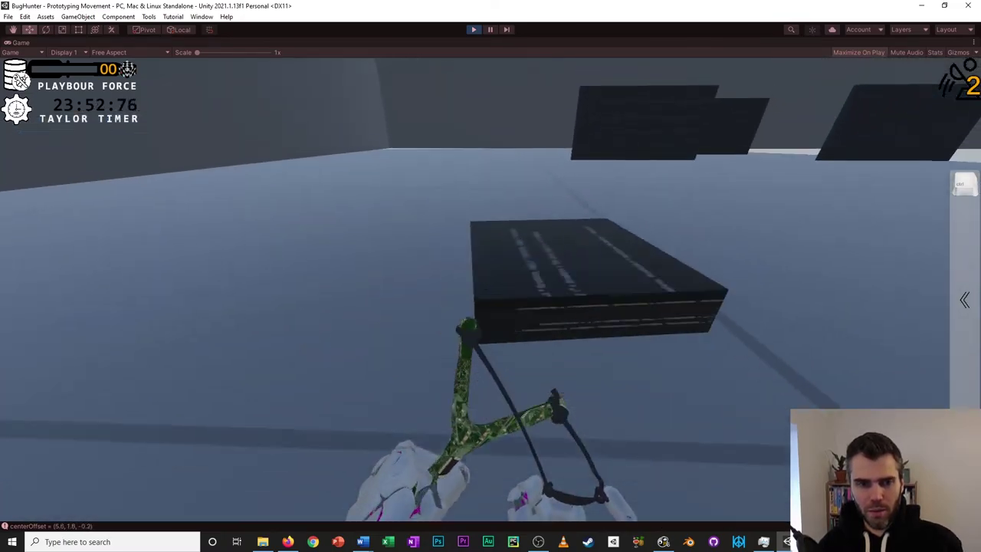
{"action": "key", "text": "w"}
{"action": "left_click", "coordinate": [773, 451]}
{"action": "key", "text": "s"}
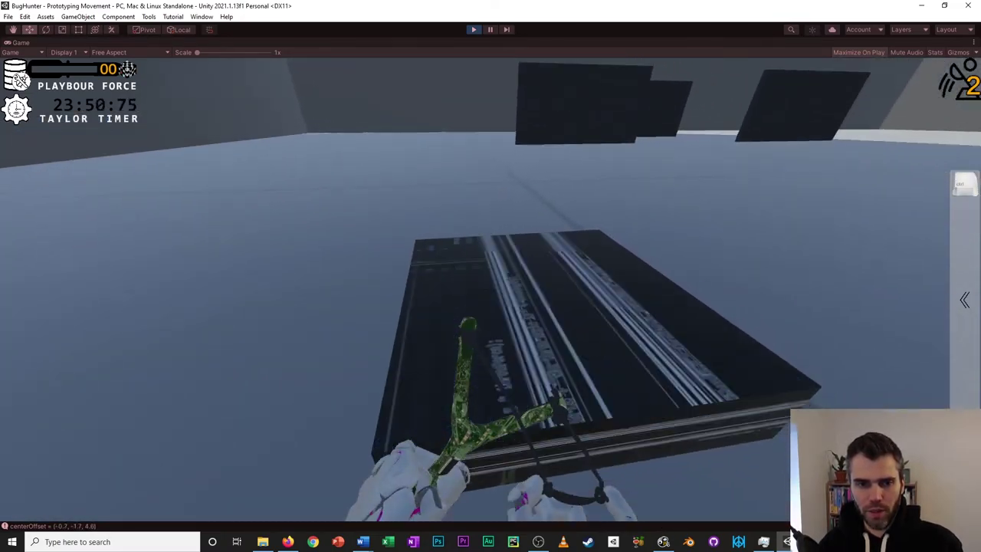
{"action": "key", "text": "w"}
{"action": "key", "text": "e"}
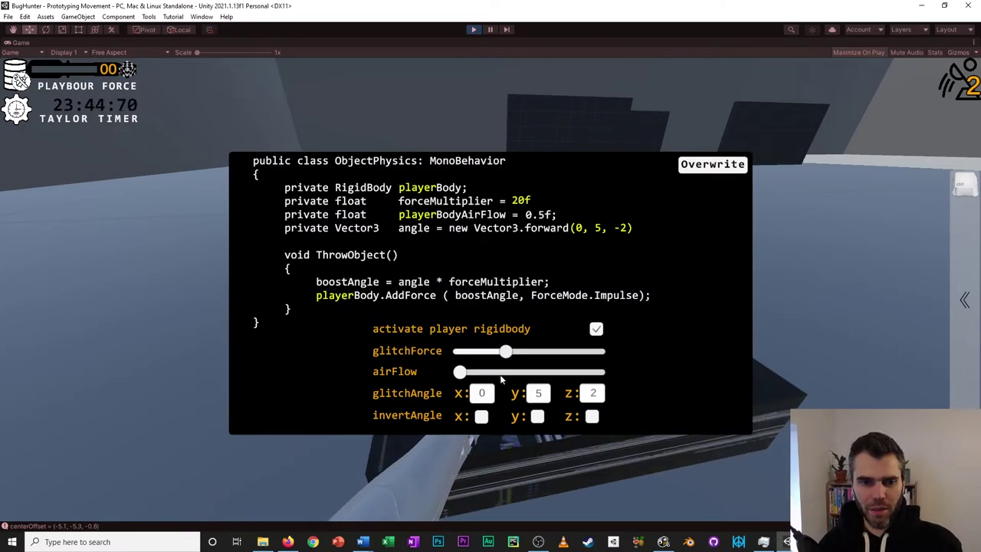
{"action": "left_click", "coordinate": [729, 166]}
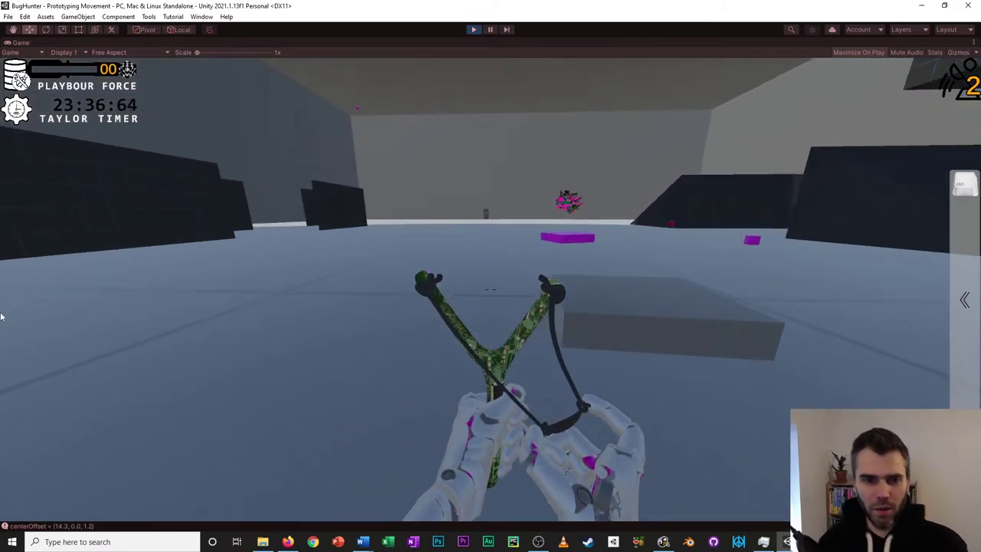
Switch to the arrow-into-box ammunition and shoot the arena's ceiling.
{"action": "key", "text": "Tab"}
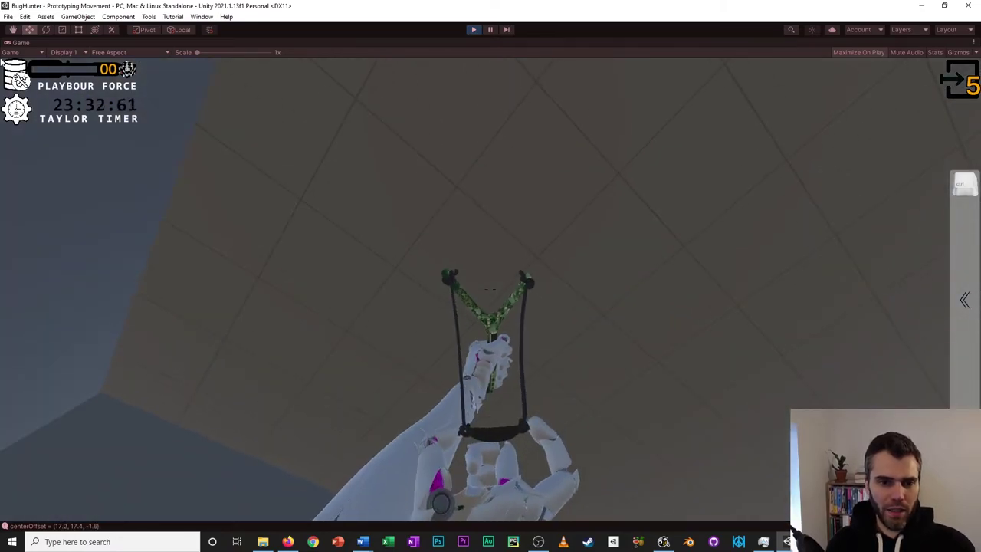
{"action": "left_click", "coordinate": [490, 295]}
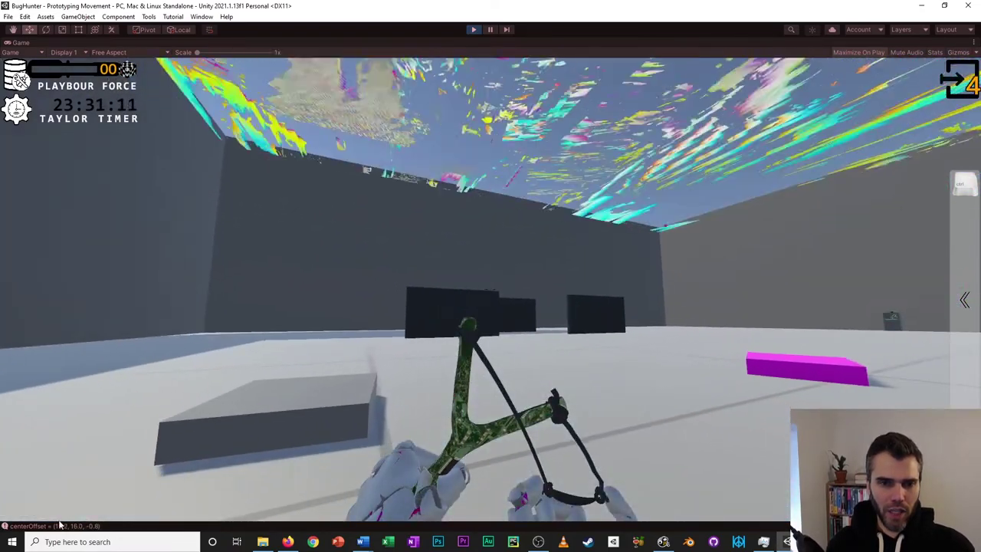
Switch back to Enforcer ammunition, shoot the grey slab beneath the glitched ceiling, and move up to it.
{"action": "key", "text": "Tab"}
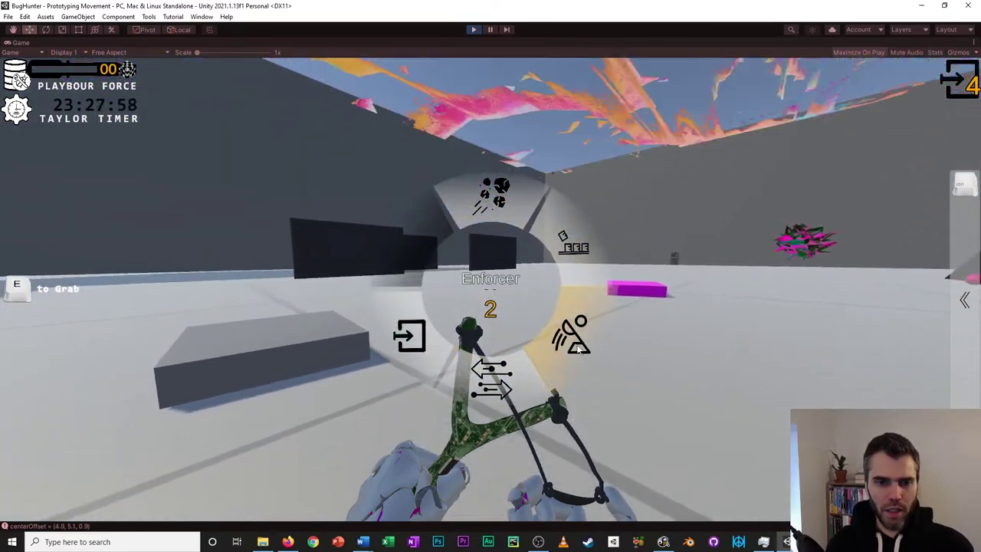
{"action": "left_click", "coordinate": [558, 333]}
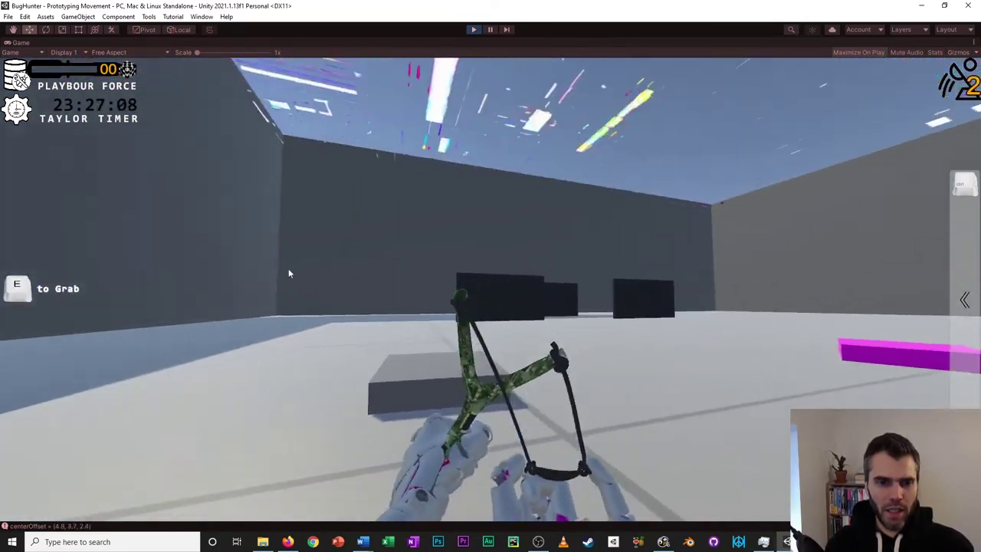
{"action": "left_click", "coordinate": [230, 401]}
{"action": "key", "text": "w"}
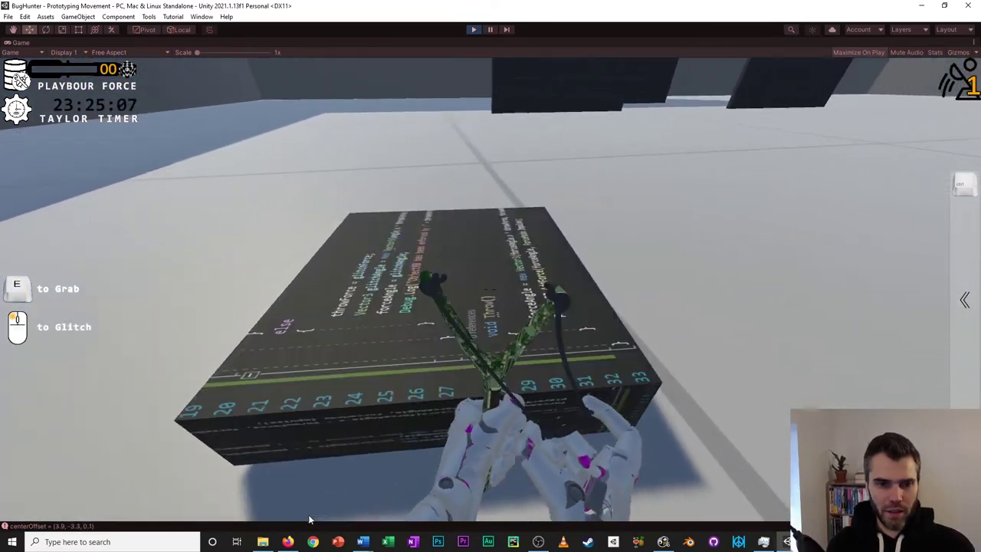
{"action": "key", "text": "s"}
{"action": "key", "text": "w"}
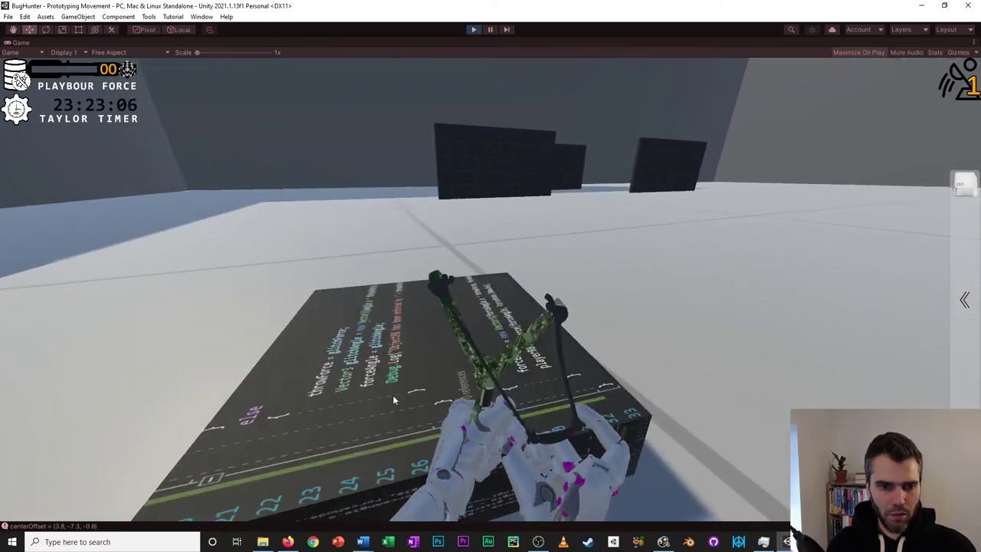
Reopen the slab's ObjectPhysics code and overwrite it with force 20 and angle (0, 5, -2) to launch the player through the glitched ceiling.
{"action": "key", "text": "s"}
{"action": "key", "text": "w"}
{"action": "left_click", "coordinate": [429, 392]}
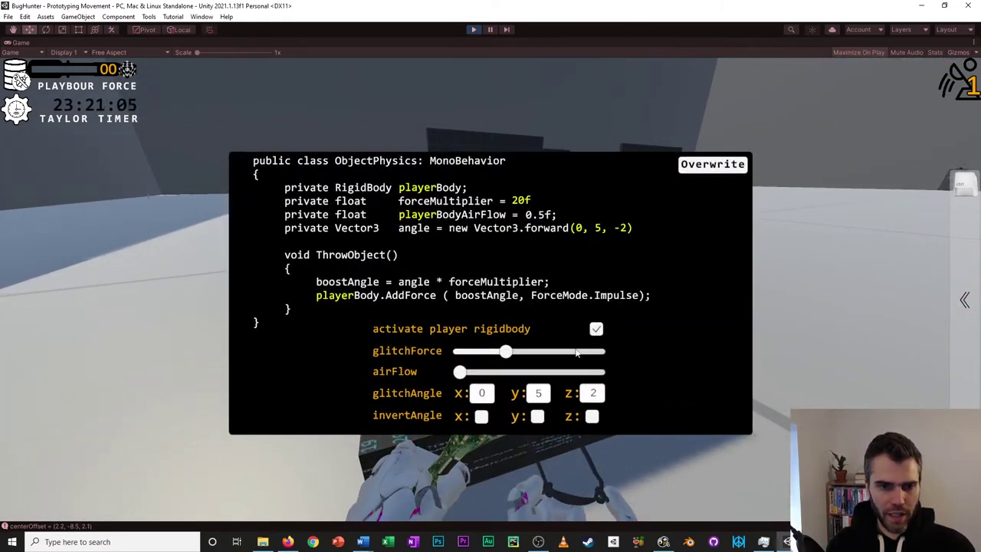
{"action": "left_click", "coordinate": [705, 166]}
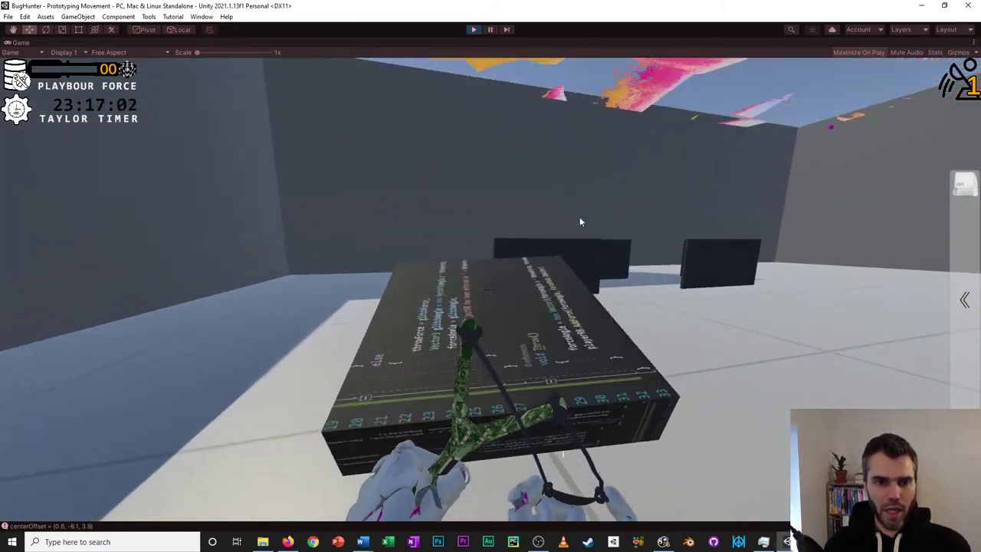
{"action": "left_click", "coordinate": [580, 221]}
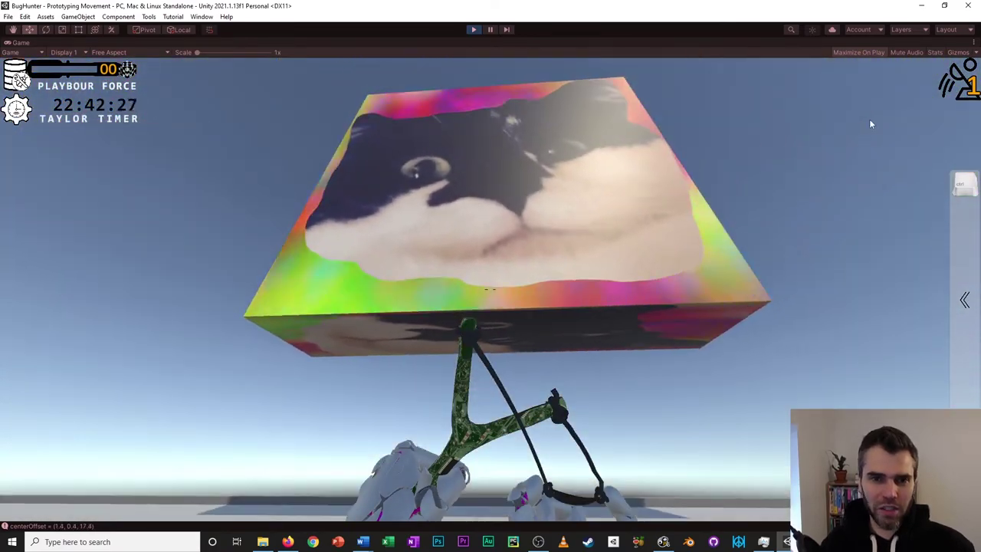
Look around from the arena's roof and switch the slingshot to the flying-rocks ammunition.
{"action": "right_click_drag", "start_coordinate": [870, 124], "coordinate": [149, 394]}
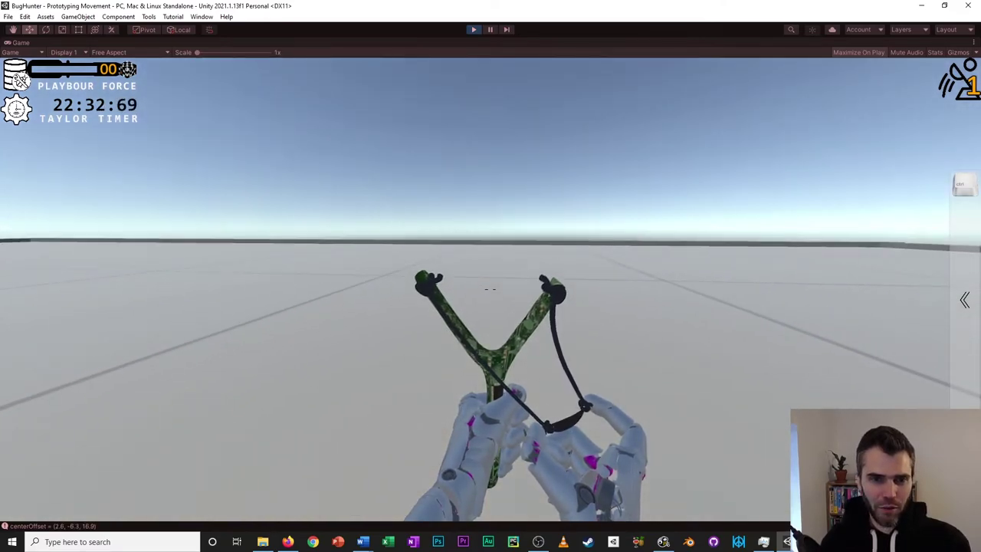
{"action": "key", "text": "Tab"}
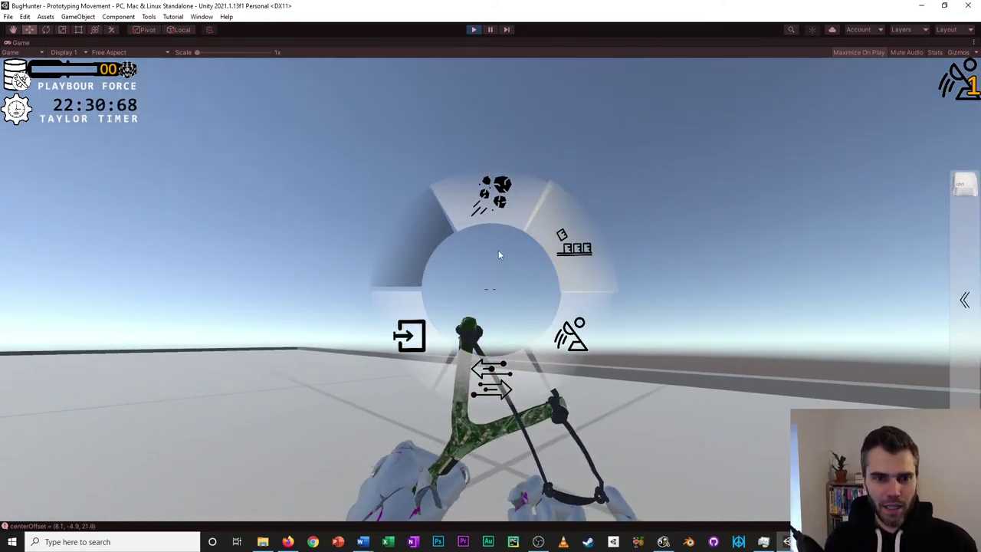
{"action": "left_click", "coordinate": [492, 195]}
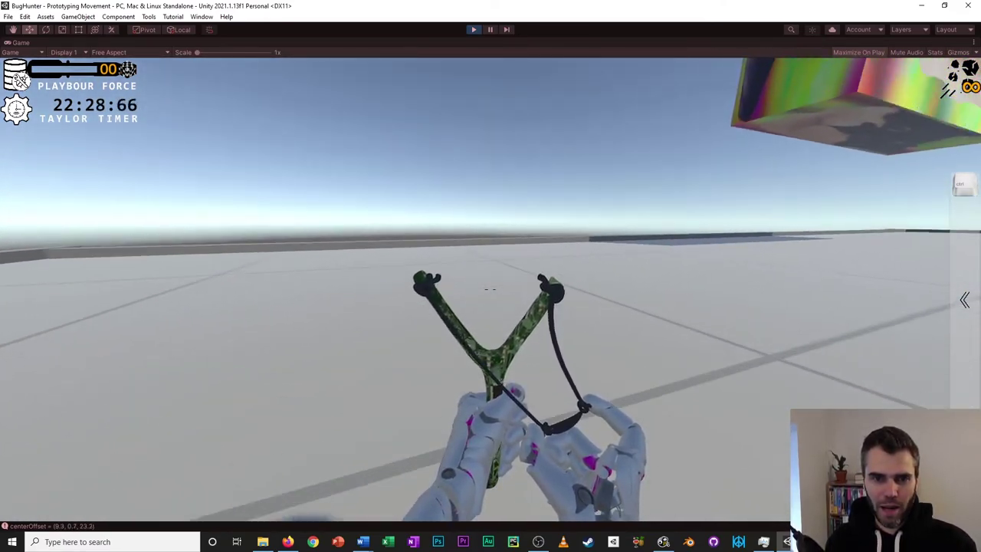
Jump over the roof's raised edge and drop the player down outside the arena.
{"action": "key", "text": "a"}
{"action": "key", "text": "space"}
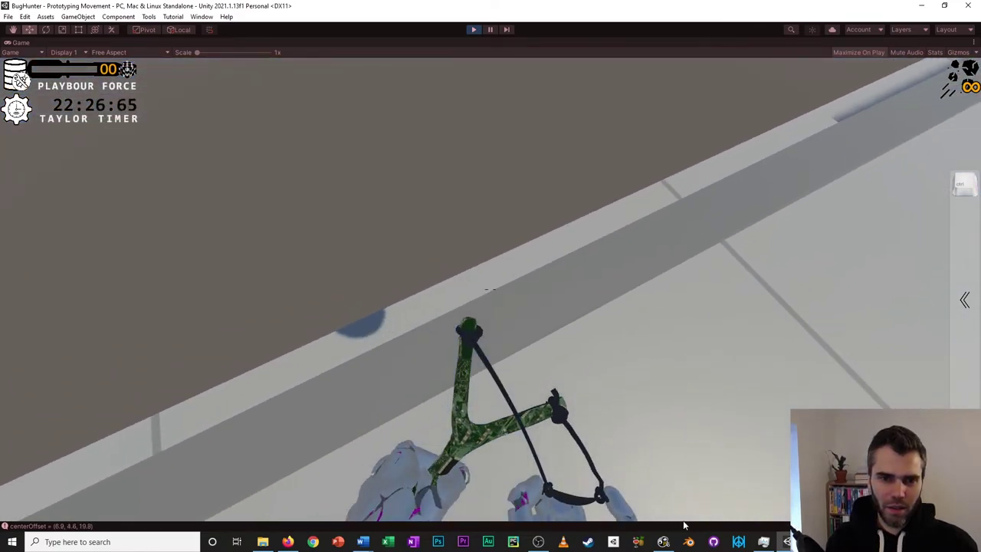
{"action": "key", "text": "w"}
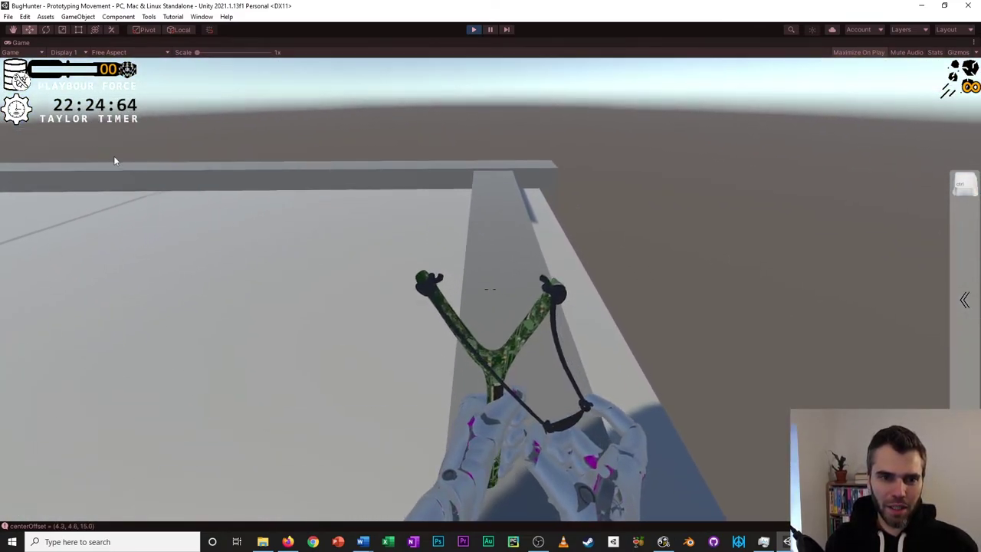
{"action": "key", "text": "w"}
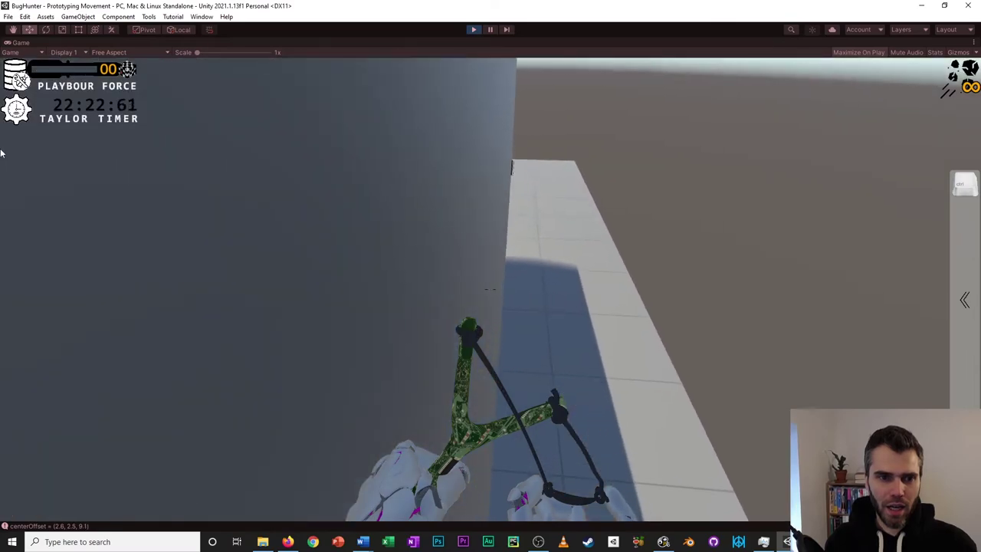
Walk along the arena's outer wall up to the boarded-up glitch fissure.
{"action": "key", "text": "w"}
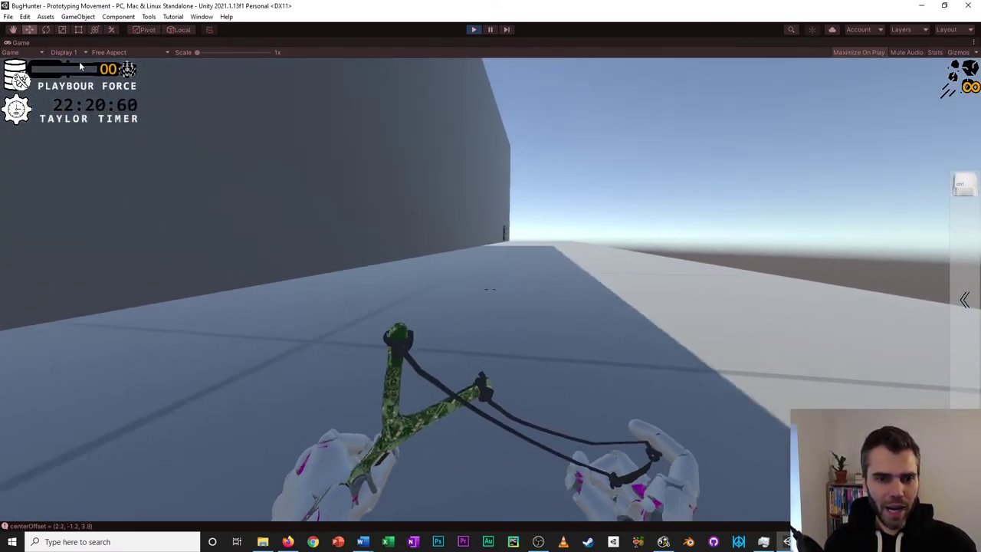
{"action": "key", "text": "w"}
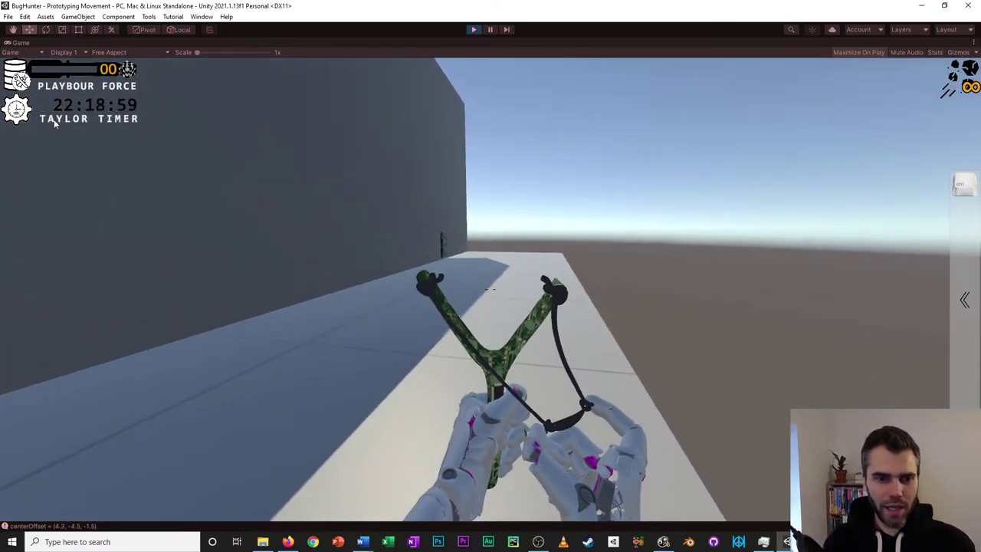
{"action": "key", "text": "d"}
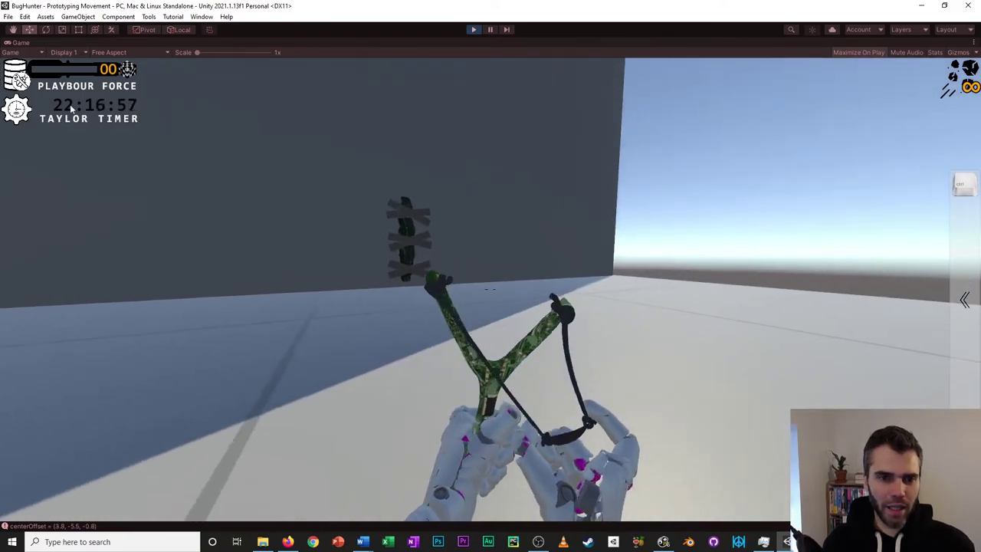
{"action": "key", "text": "w"}
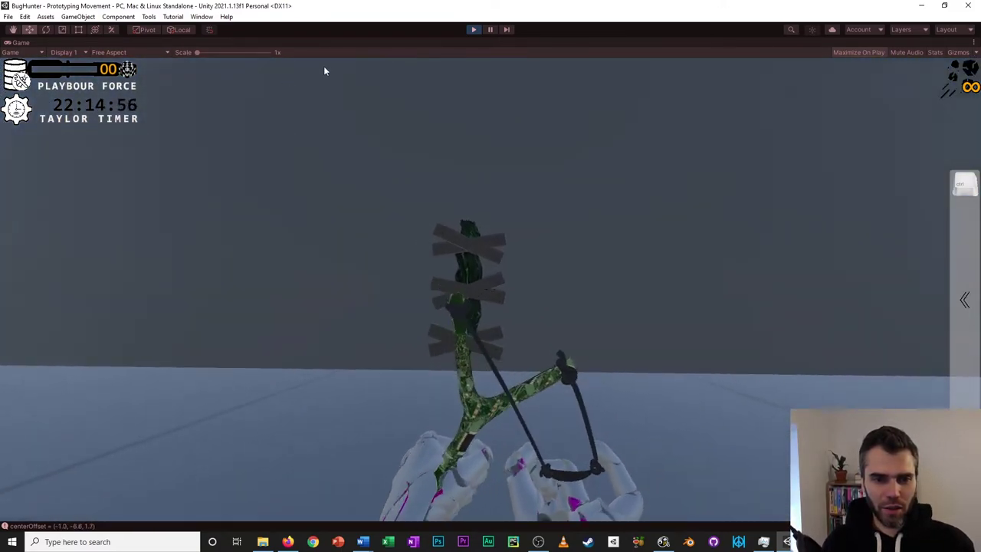
Examine the boarded-up fissure in the outer wall from several distances and angles.
{"action": "key", "text": "s"}
{"action": "key", "text": "s"}
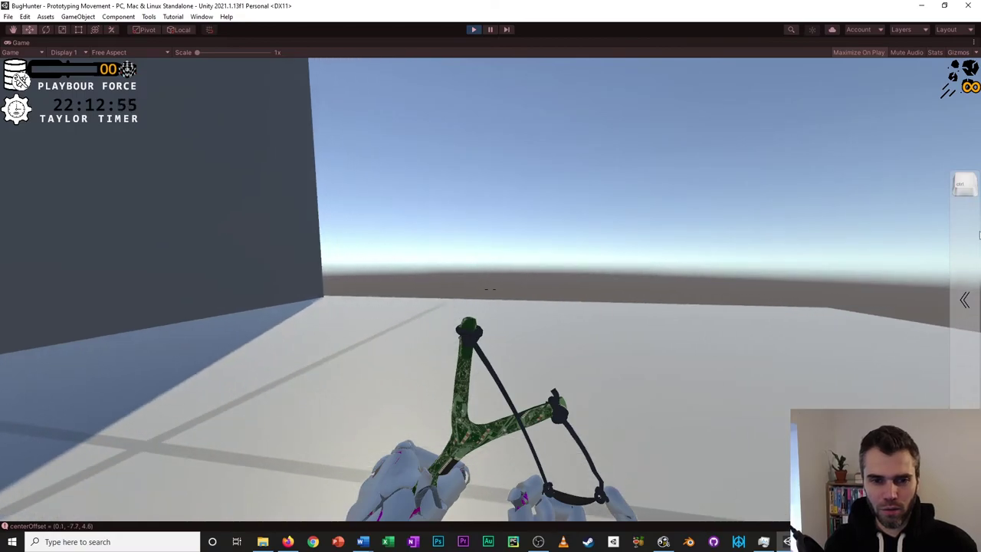
{"action": "key", "text": "s"}
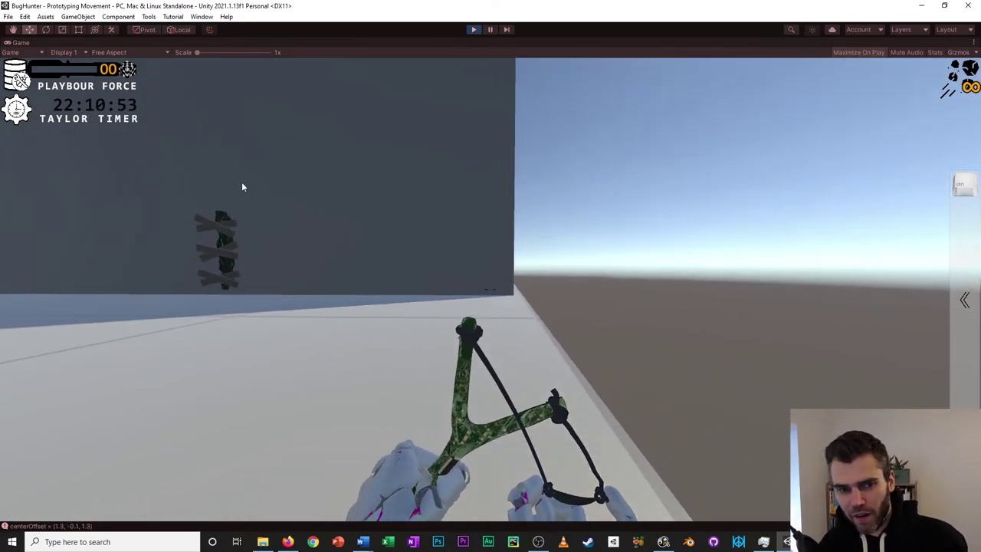
{"action": "key", "text": "w"}
{"action": "key", "text": "a"}
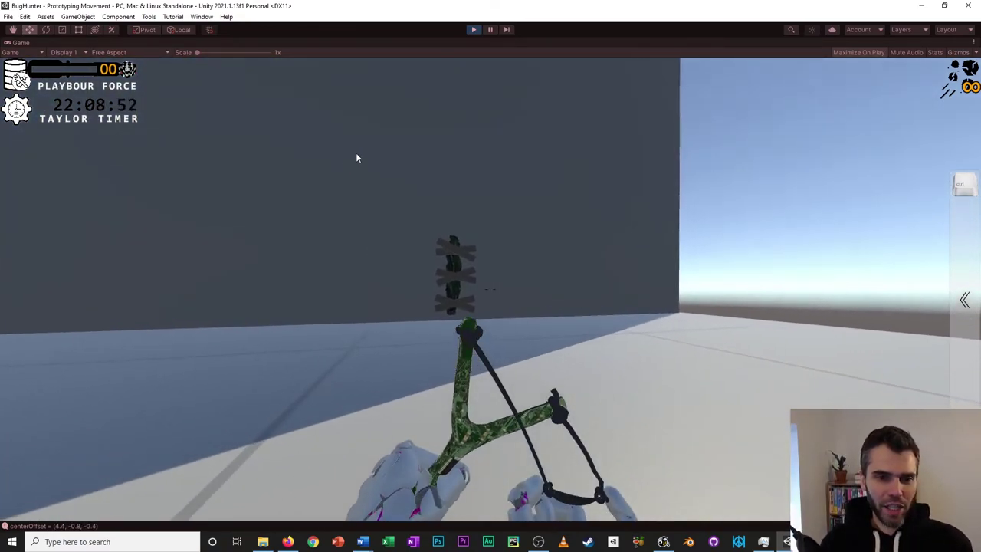
{"action": "key", "text": "d"}
{"action": "key", "text": "w"}
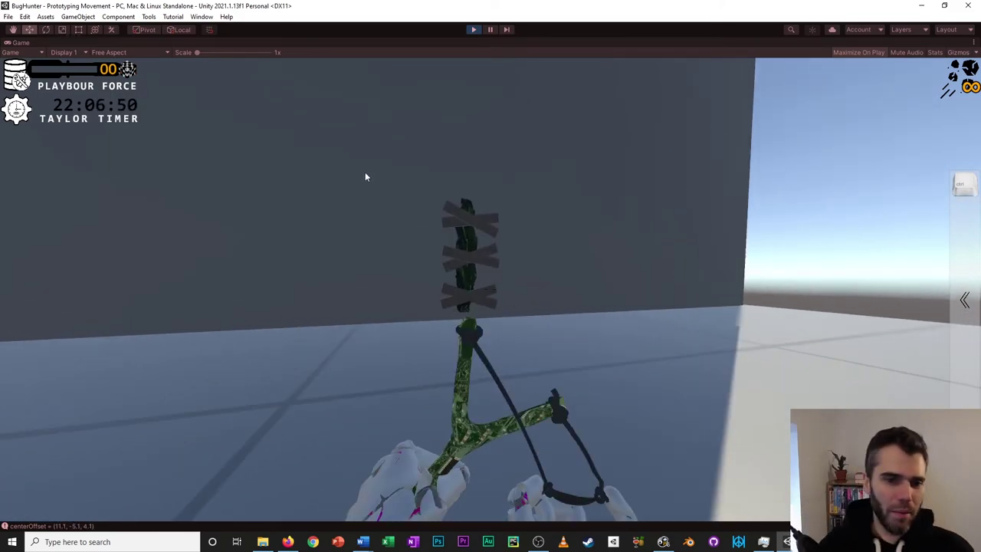
{"action": "key", "text": "d"}
{"action": "key", "text": "s"}
{"action": "key", "text": "a"}
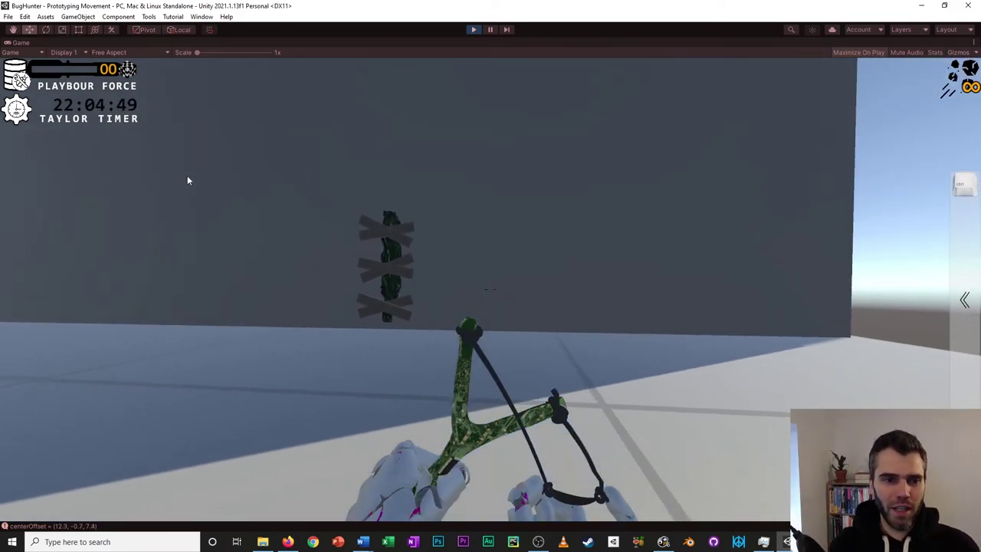
{"action": "key", "text": "d"}
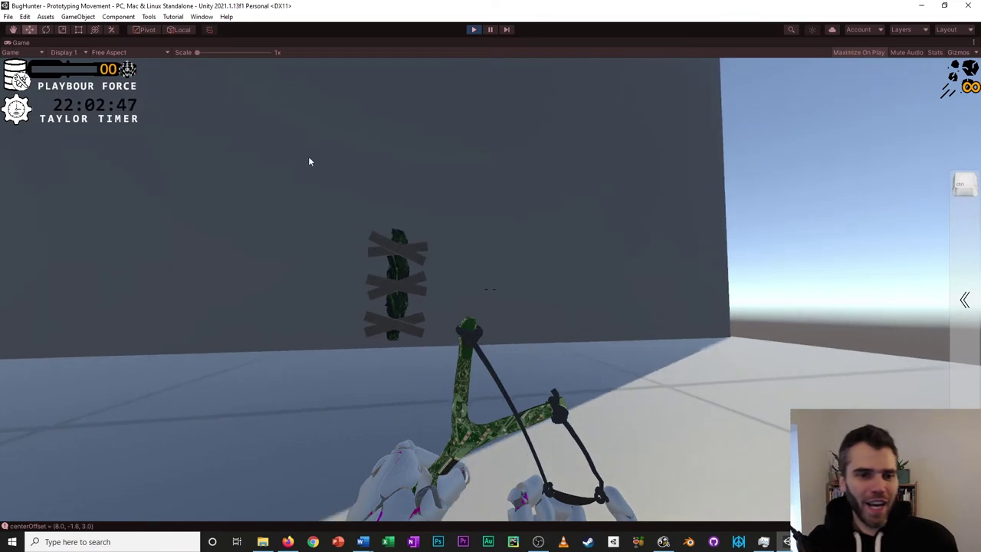
Position the player in front of the fissure and shoot at its crossed planks with the flying-rocks ammunition.
{"action": "key", "text": "w"}
{"action": "key", "text": "s"}
{"action": "key", "text": "s"}
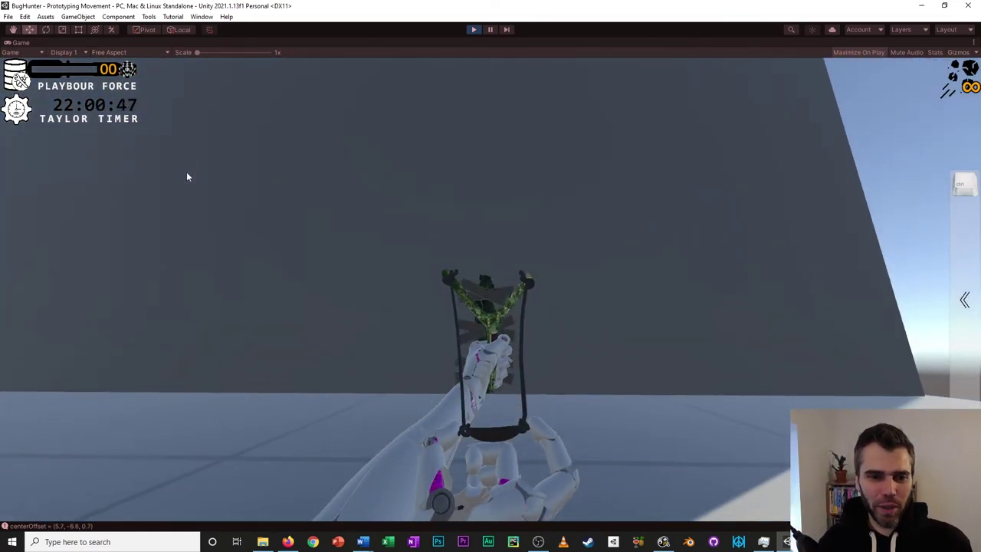
{"action": "left_click", "coordinate": [179, 169]}
{"action": "key", "text": "w"}
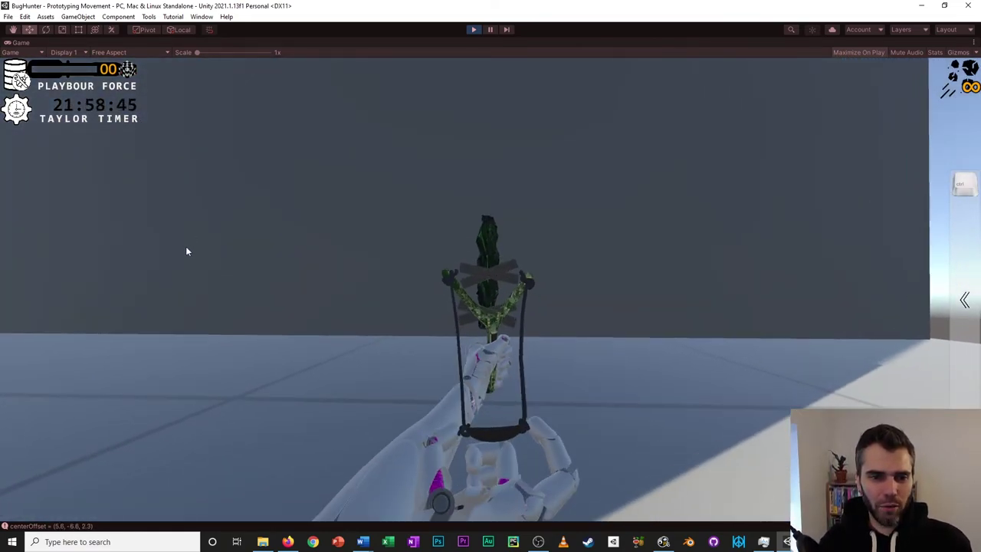
{"action": "key", "text": "s"}
{"action": "left_click", "coordinate": [185, 222]}
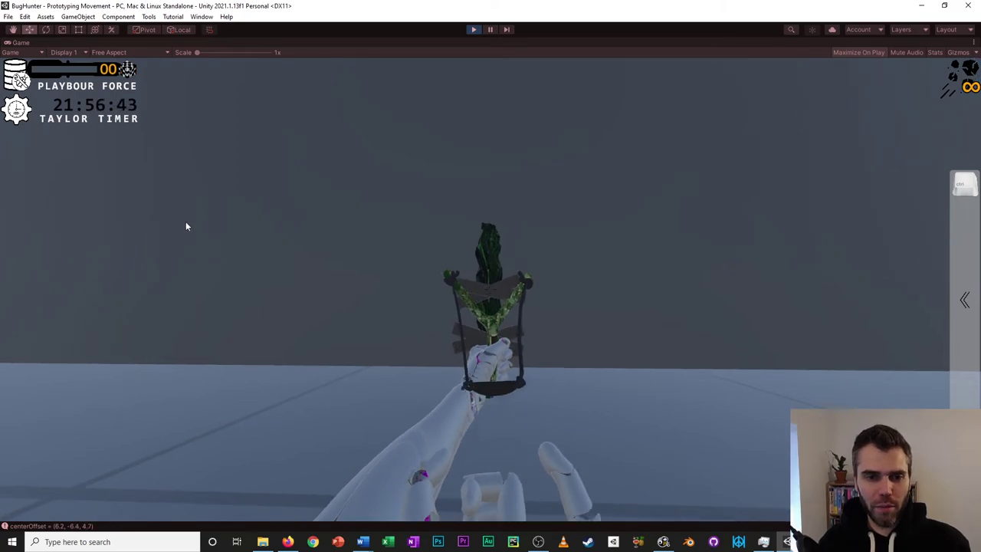
{"action": "key", "text": "s"}
{"action": "left_click", "coordinate": [118, 226]}
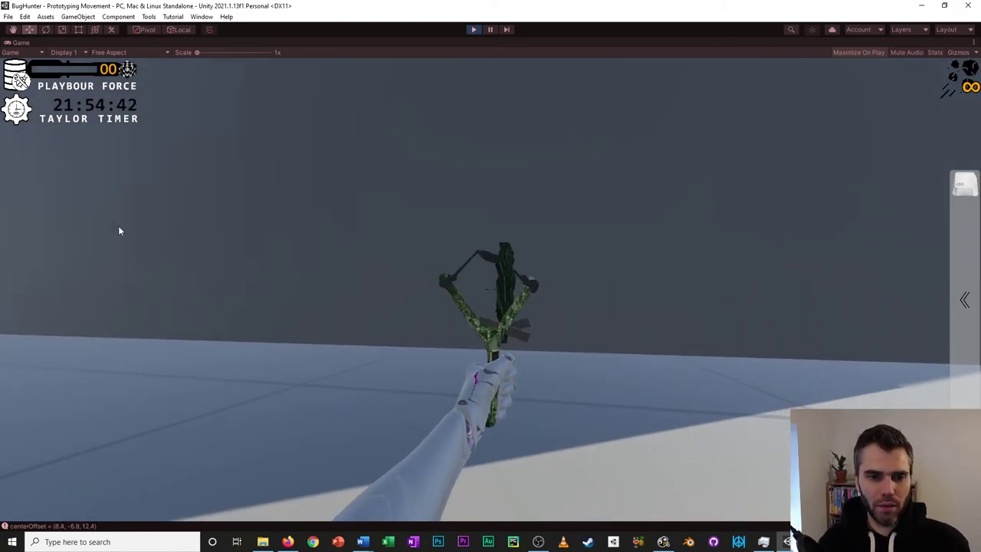
Reselect the flying-rocks ammunition and shoot the last crossed planks off the fissure.
{"action": "key", "text": "Tab"}
{"action": "key", "text": "w"}
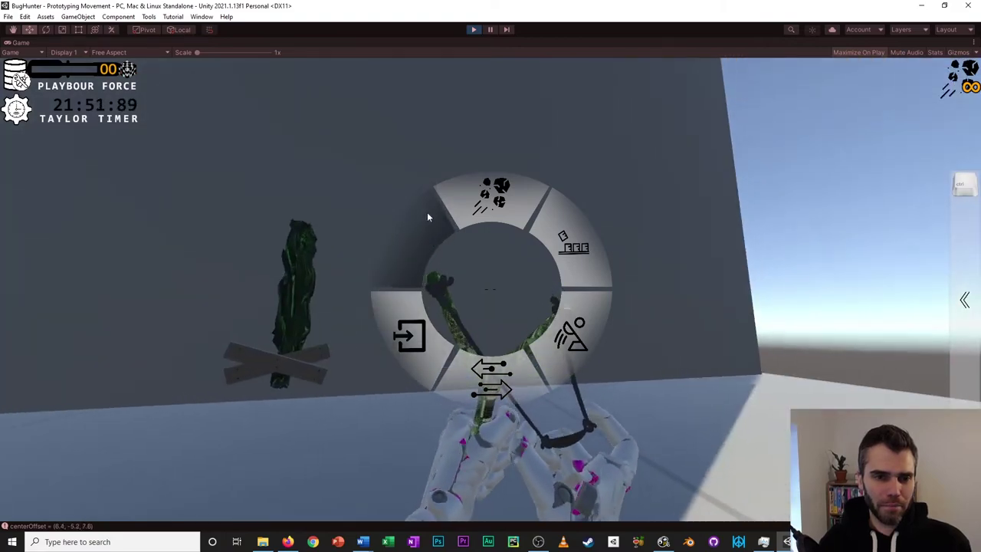
{"action": "left_click", "coordinate": [493, 201]}
{"action": "key", "text": "s"}
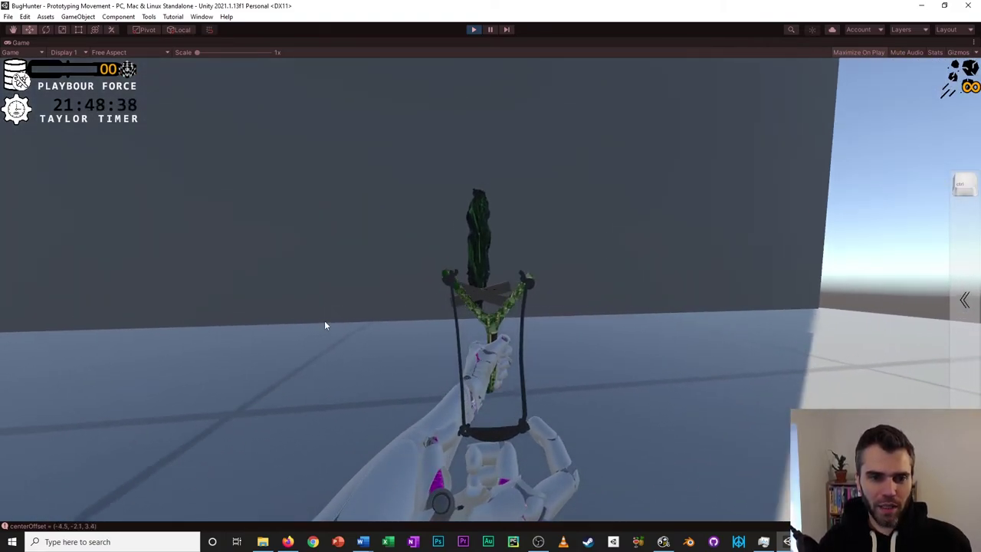
{"action": "left_click", "coordinate": [265, 327]}
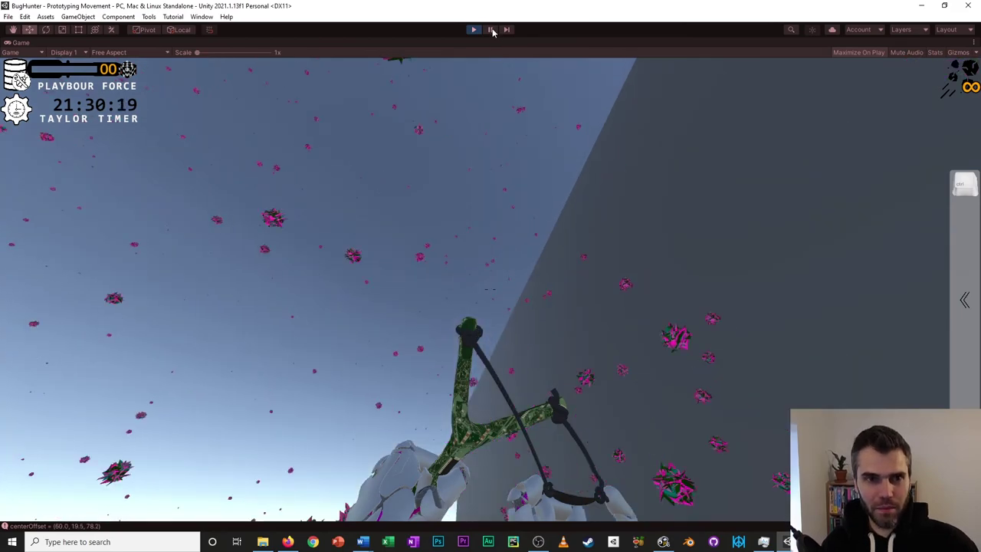
Pause the running game and exit play mode.
{"action": "left_click", "coordinate": [491, 29]}
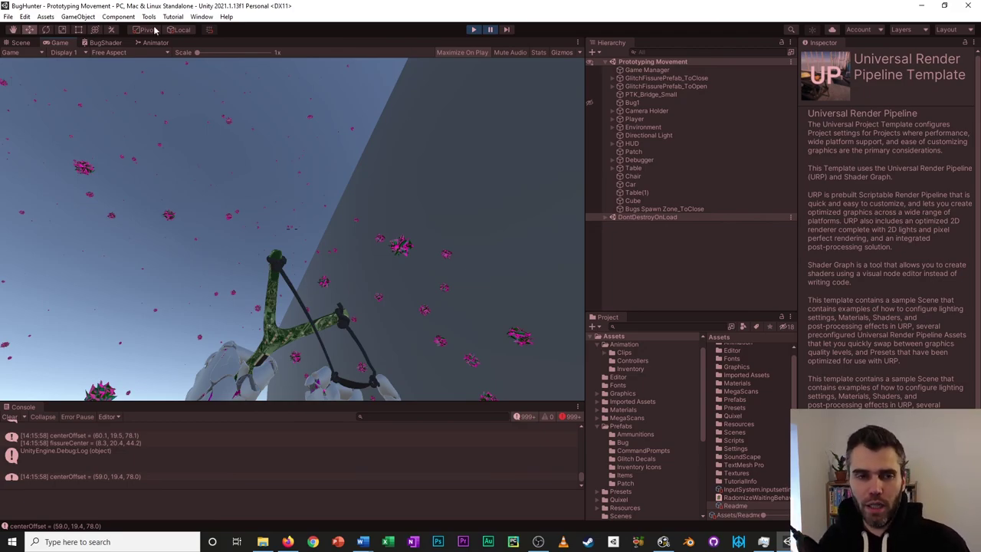
{"action": "left_click", "coordinate": [474, 31]}
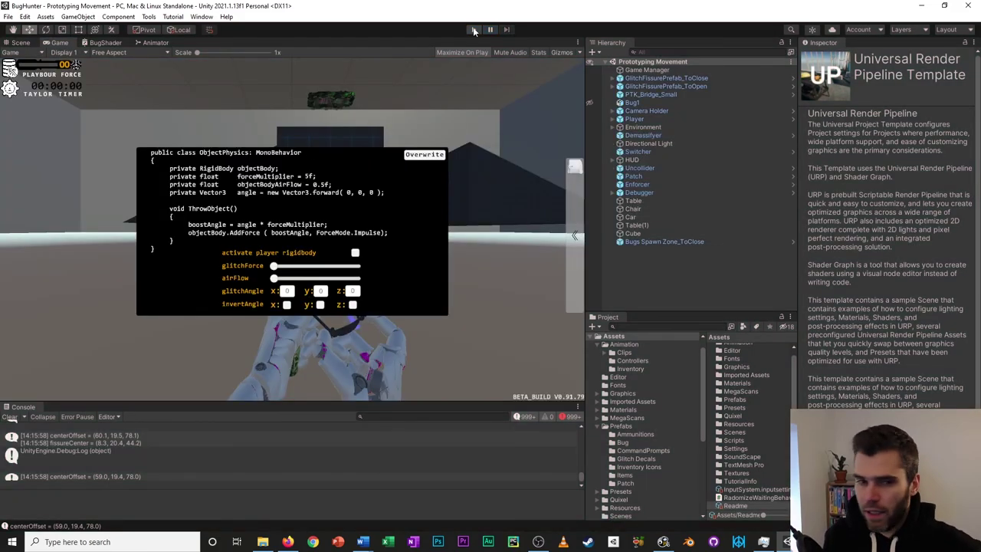